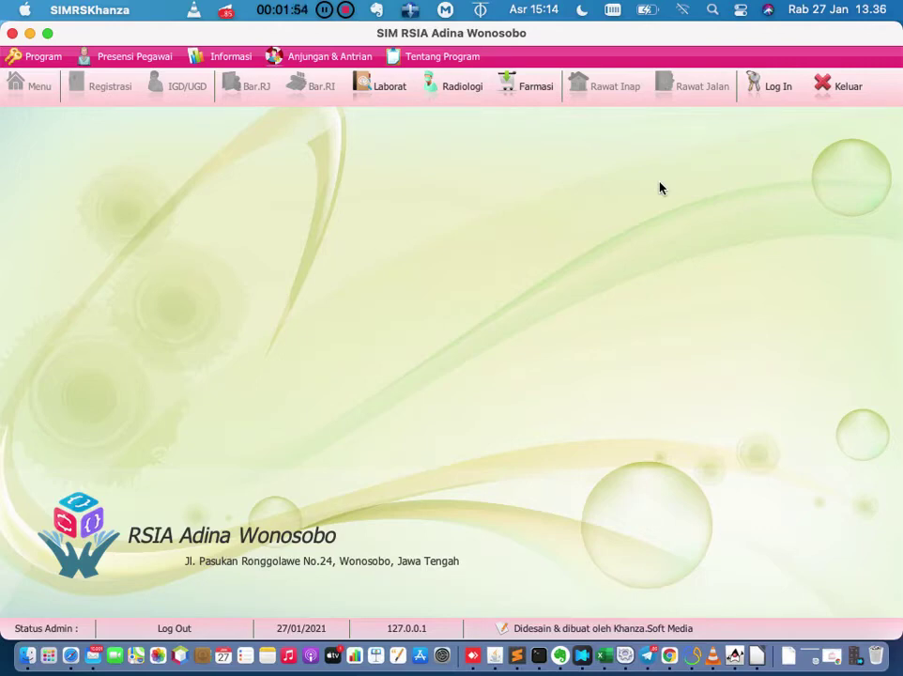
# Bring up the Terminal console showing the khanza.jar startup log and duplicate-entry notices.
pyautogui.click(538, 655)
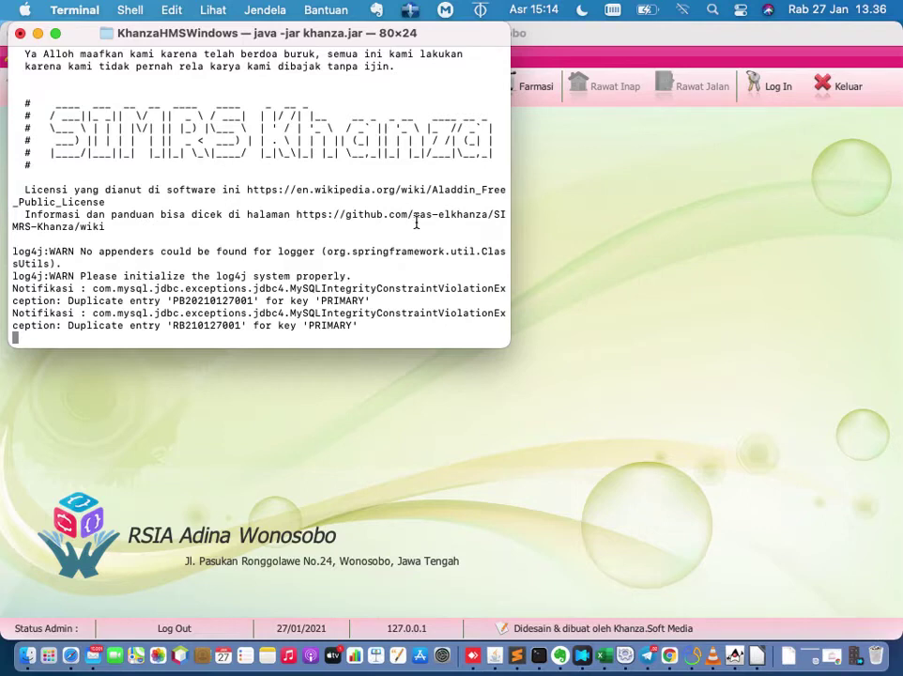
# Bring the SIM RSIA Adina Wonosobo main window back in front of Terminal.
pyautogui.click(584, 327)
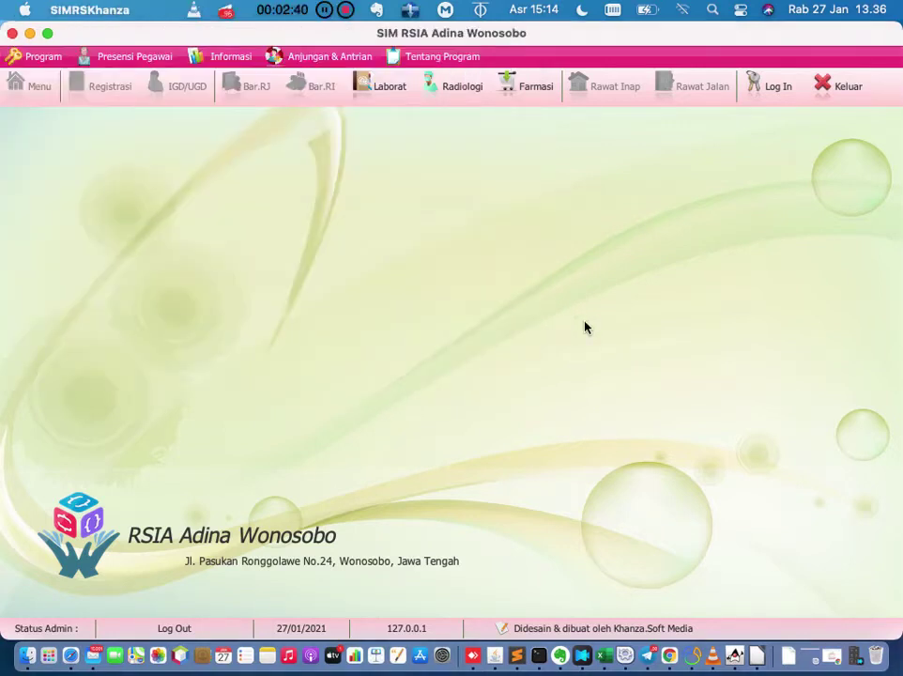
# Open the SIMRS Khanza login dialog from the toolbar Log In button.
pyautogui.click(772, 95)
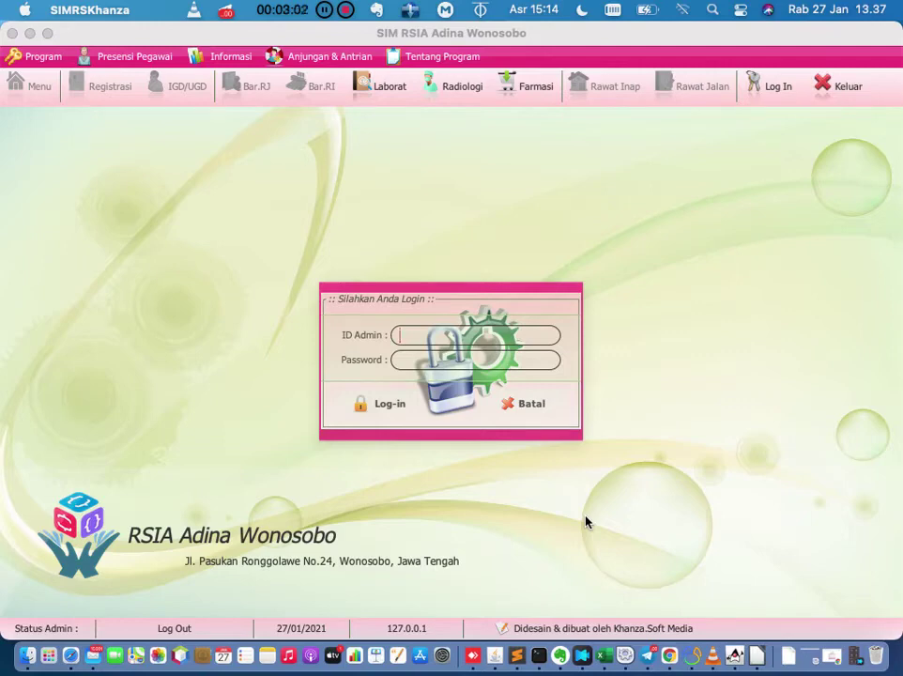
# In Evernote, clear the andina note search so every note is listed.
pyautogui.click(561, 655)
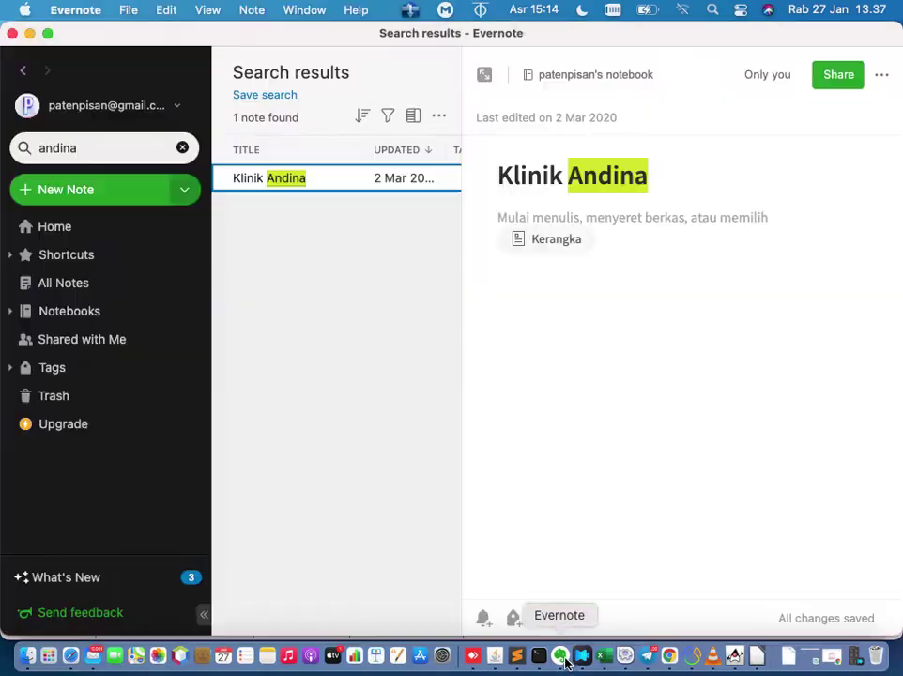
pyautogui.click(183, 148)
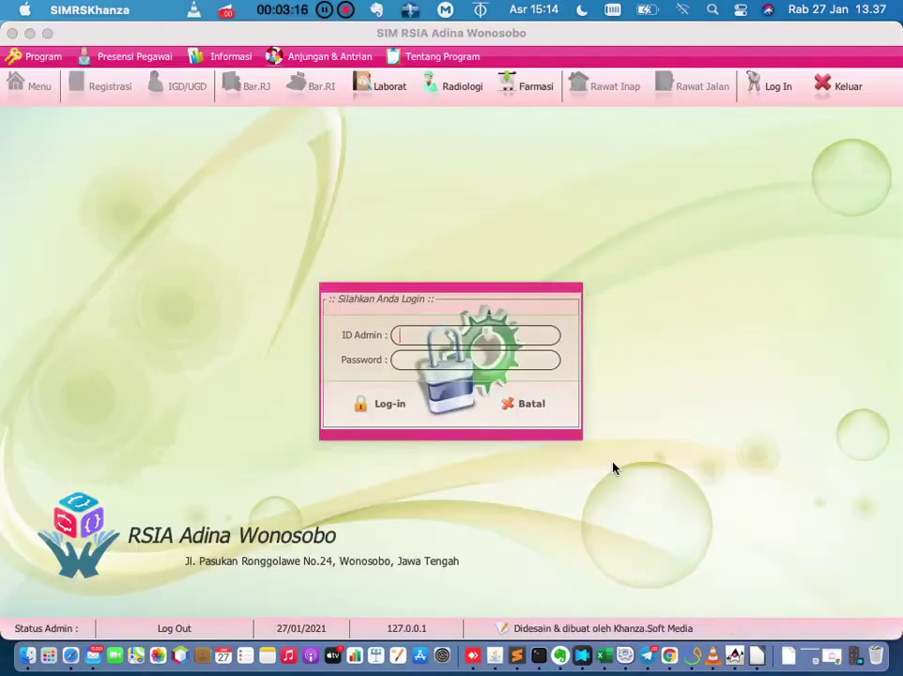
# Log in as Admin Utama with the administrator ID and password.
pyautogui.click(545, 364)
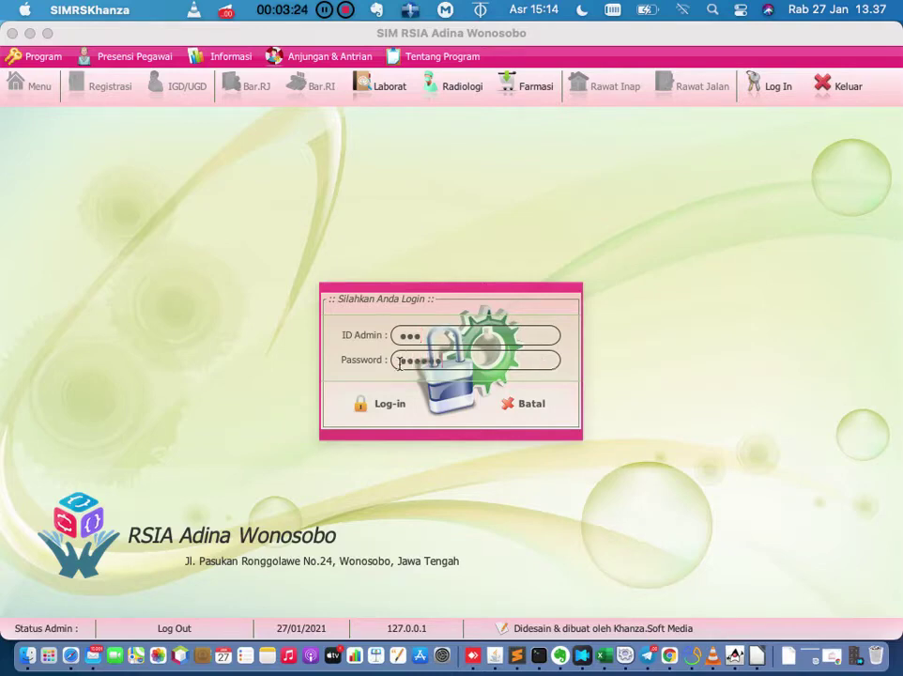
pyautogui.click(386, 407)
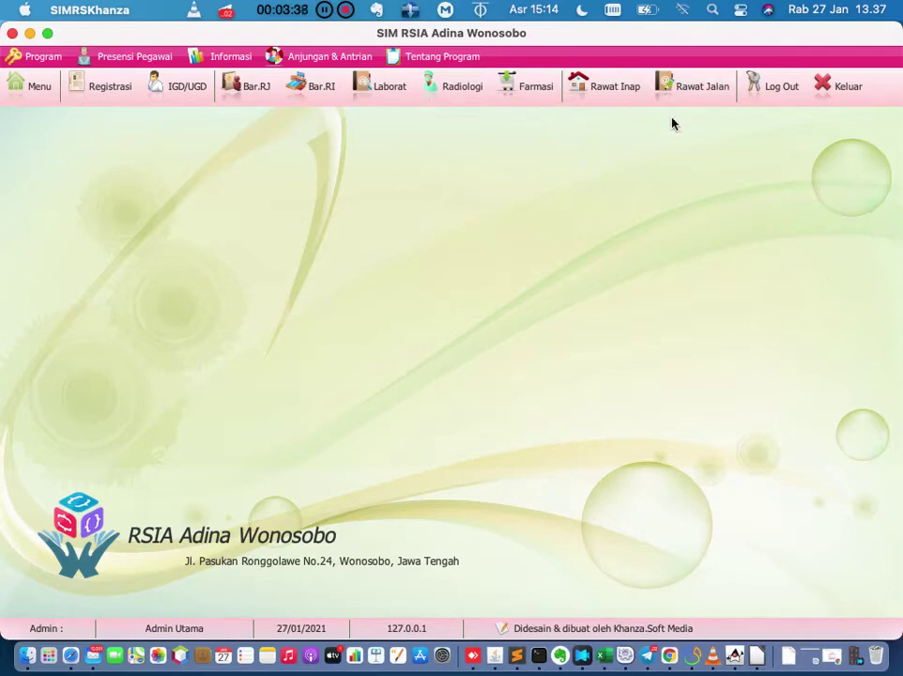
# Open the Rawat Jalan patient list showing the 27-01-2021 registrations.
pyautogui.click(618, 89)
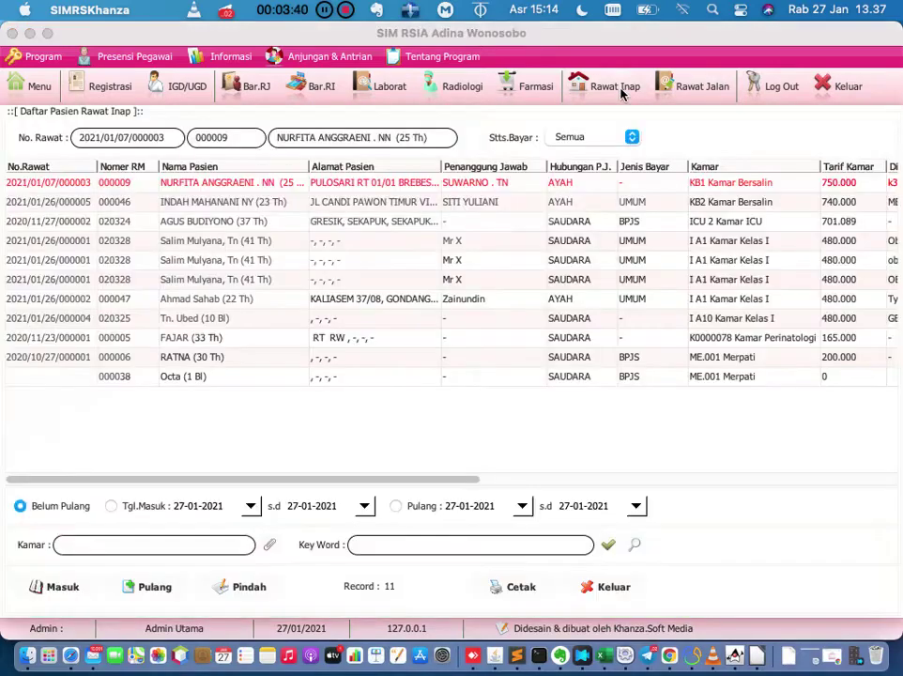
pyautogui.click(695, 89)
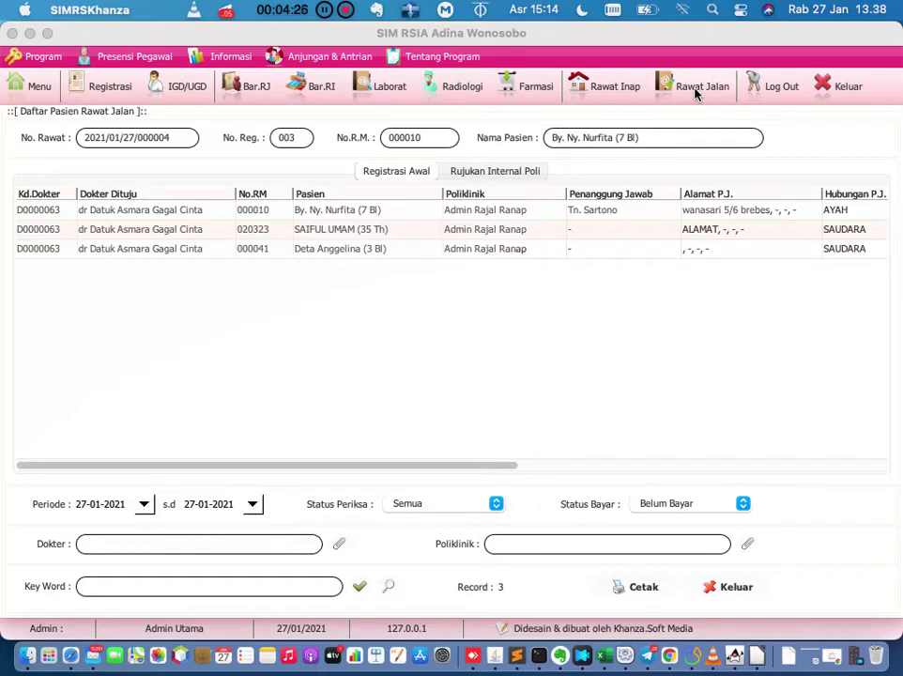
pyautogui.click(695, 90)
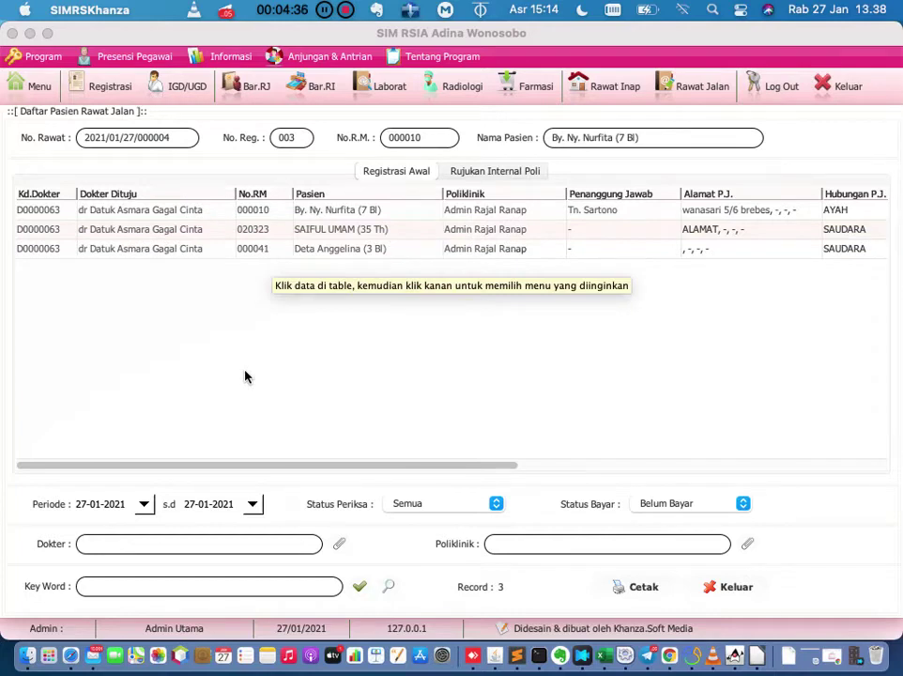
pyautogui.click(270, 250)
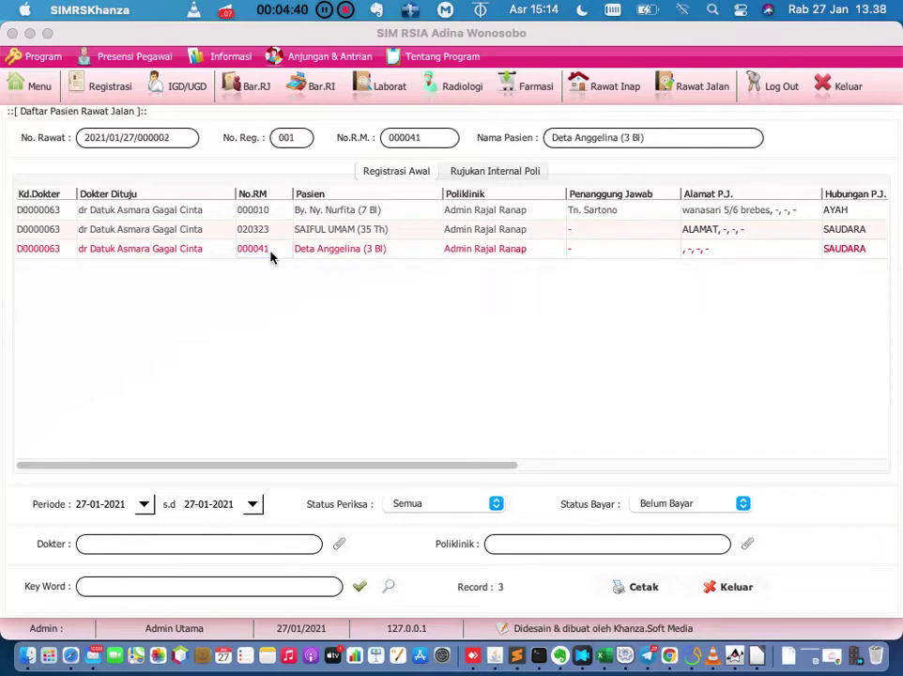
pyautogui.click(275, 229)
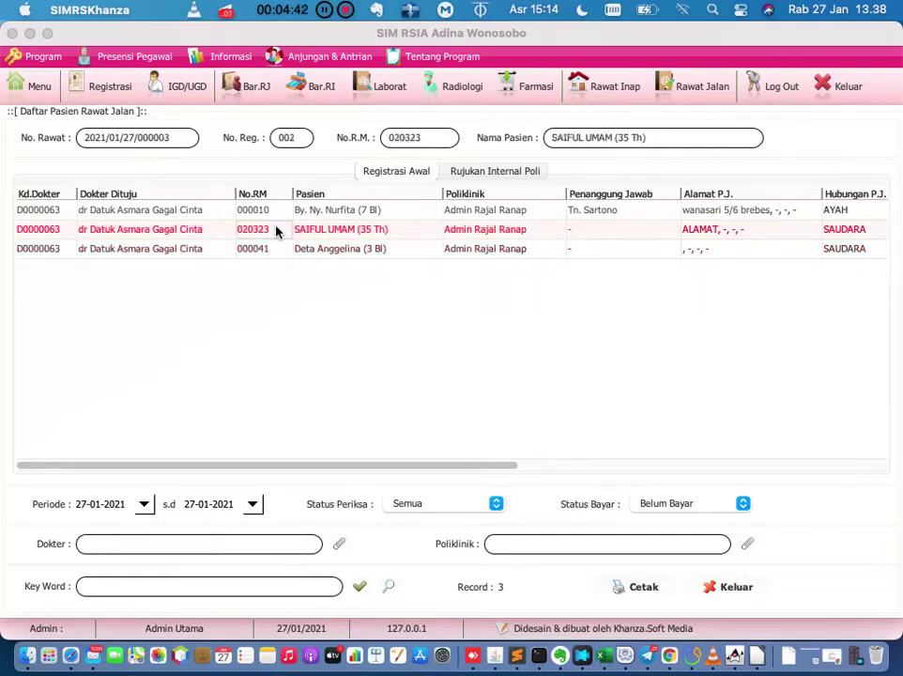
pyautogui.click(280, 210)
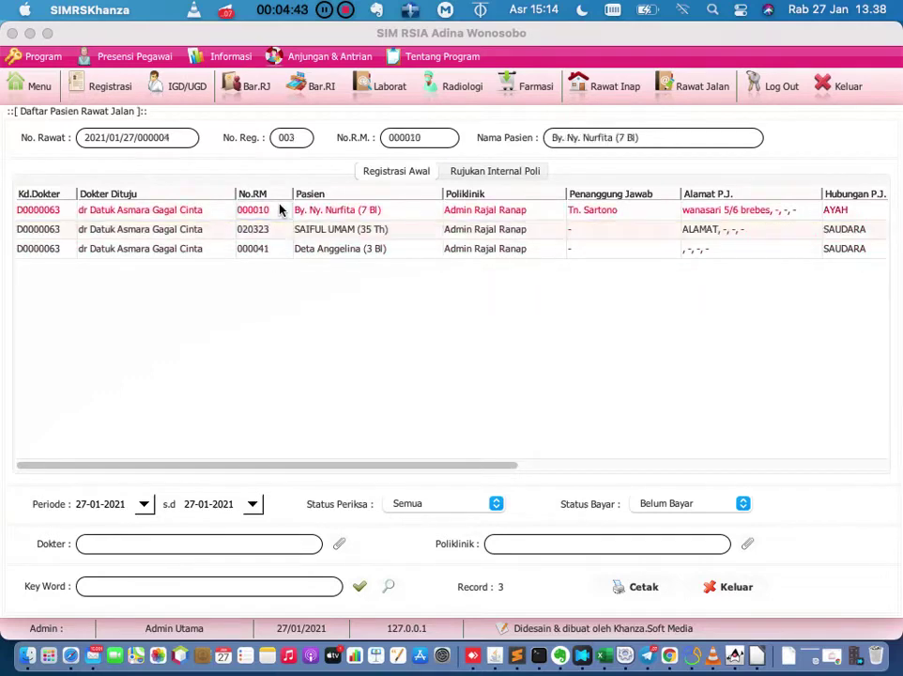
pyautogui.click(263, 251)
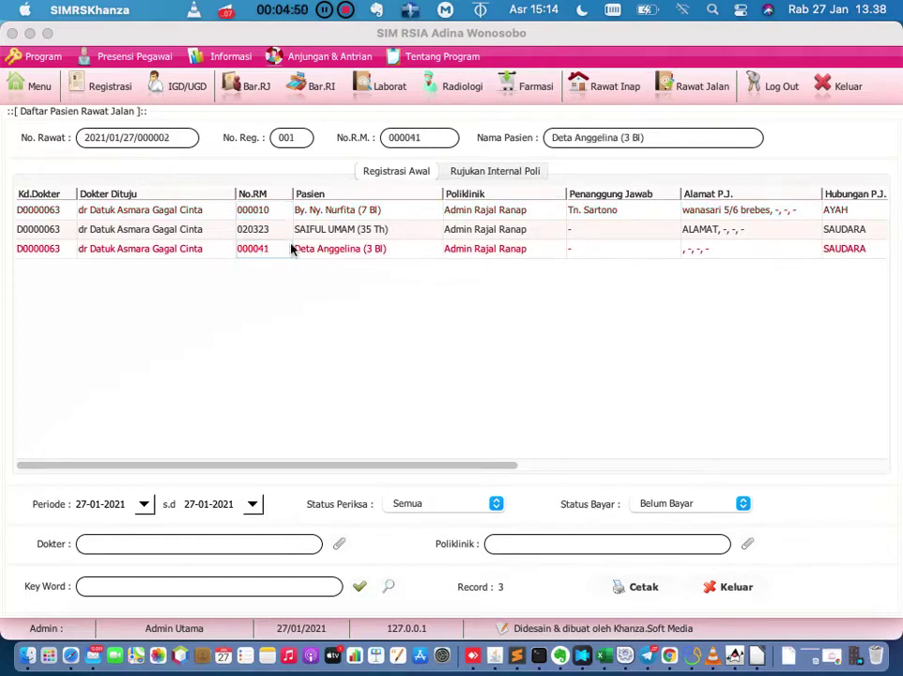
pyautogui.rightClick(274, 249)
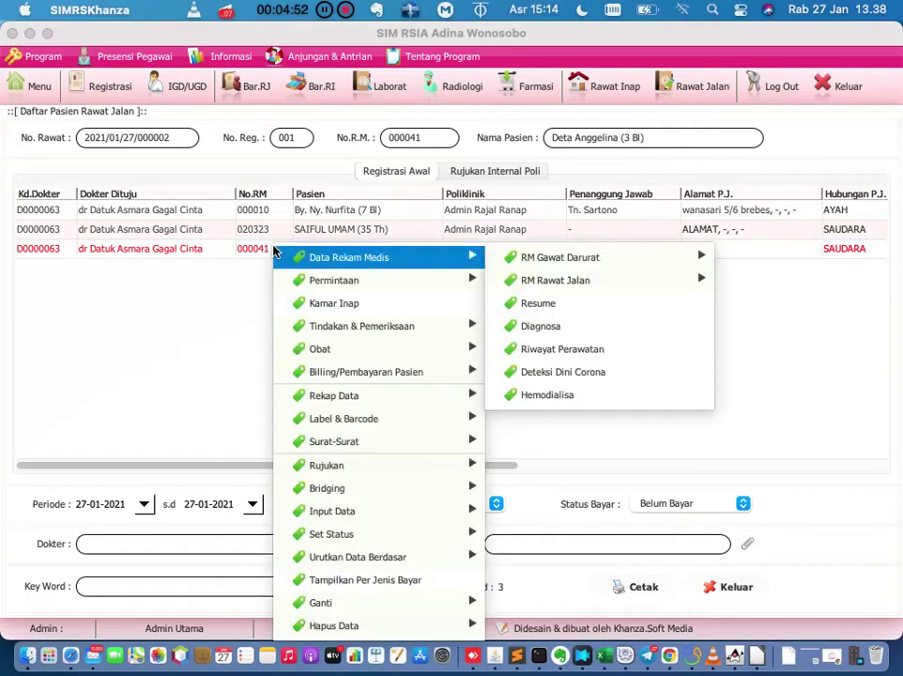
pyautogui.moveTo(345, 375)
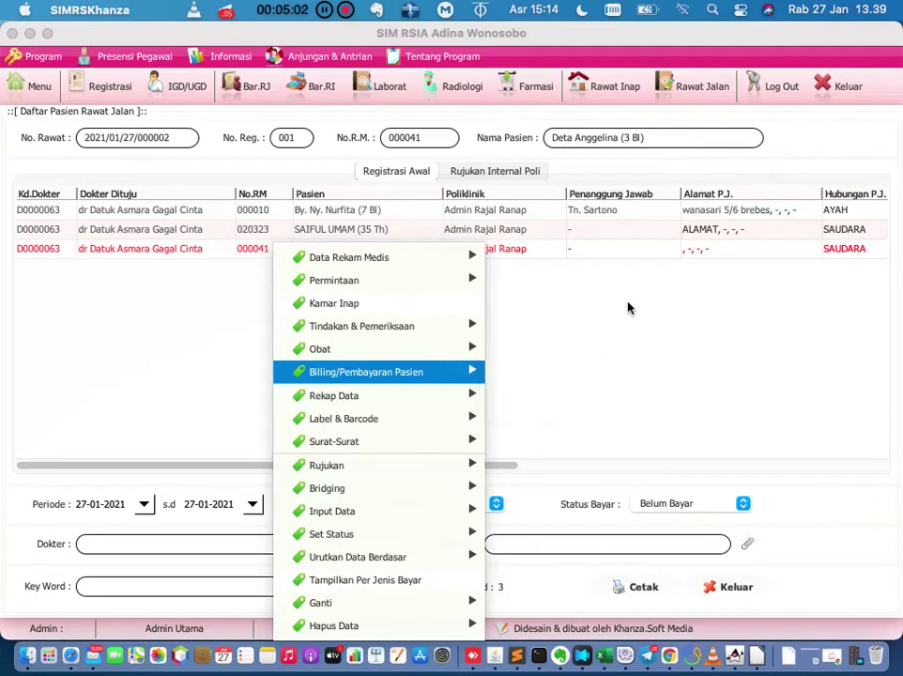
pyautogui.click(629, 308)
pyautogui.click(474, 252)
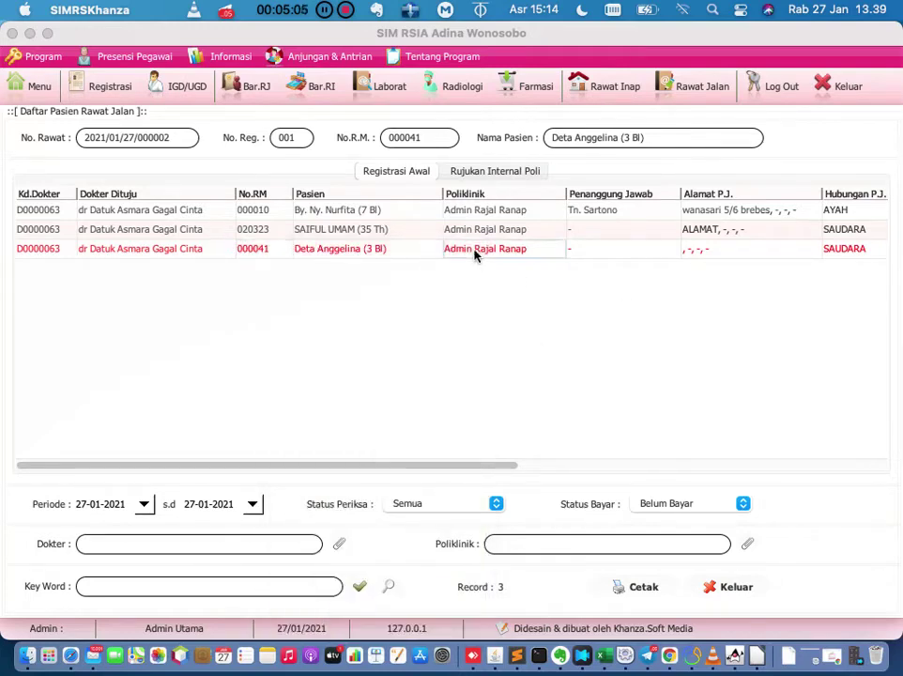
pyautogui.doubleClick(262, 250)
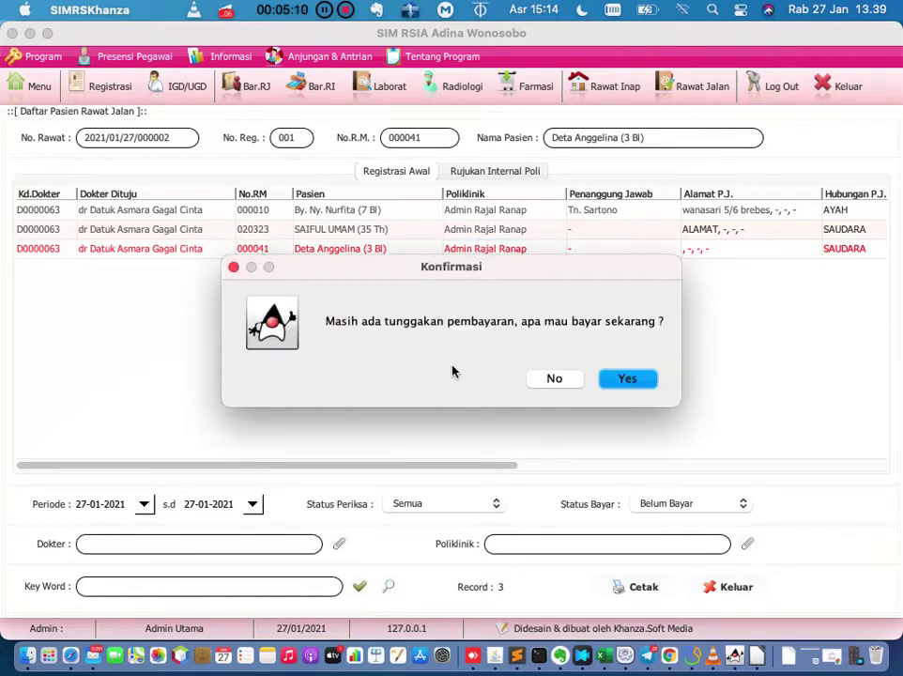
pyautogui.click(623, 379)
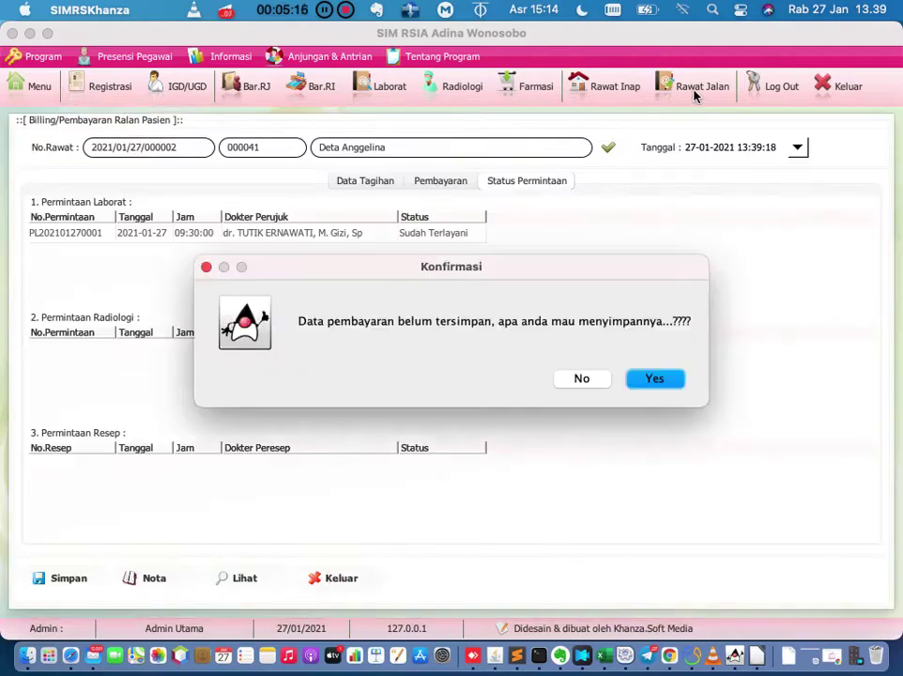
pyautogui.click(581, 377)
pyautogui.click(683, 96)
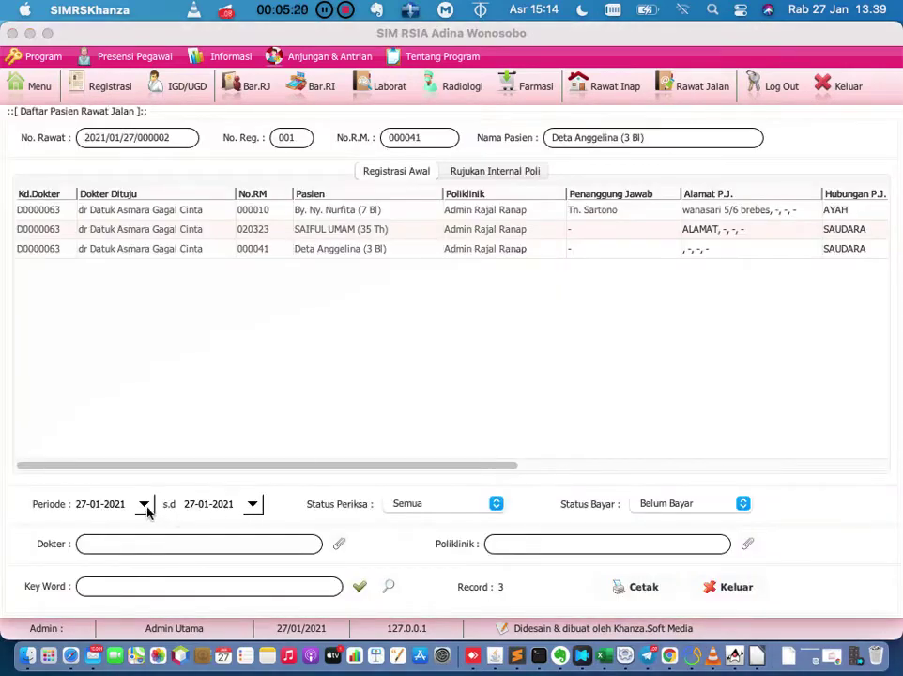
pyautogui.click(145, 506)
# Set the Periode start date to 26-01-2021 and refresh to list 17 visits.
pyautogui.click(247, 471)
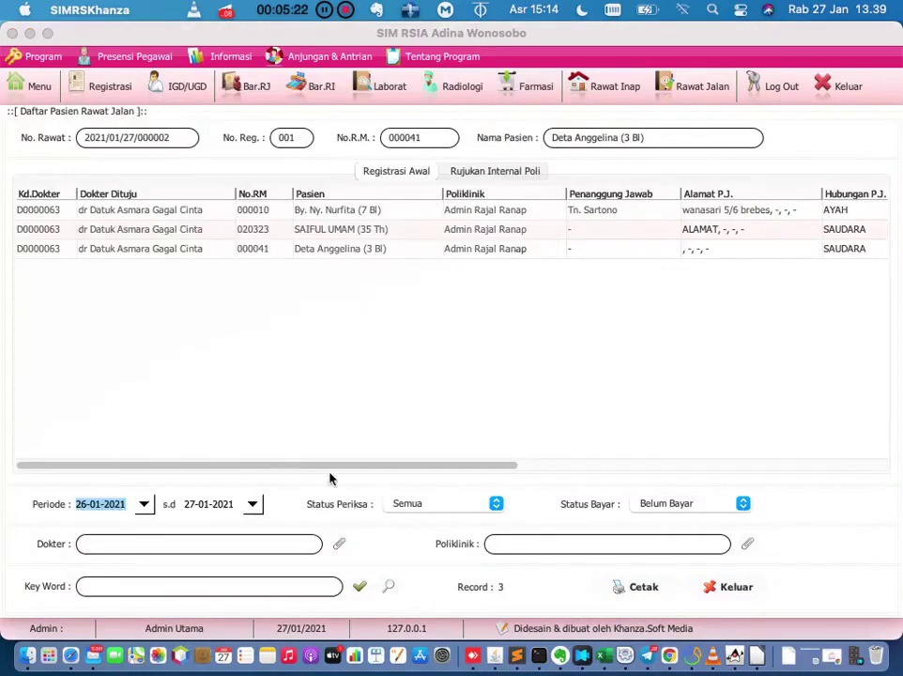
pyautogui.click(360, 587)
pyautogui.scroll(-3, 500, 323)
pyautogui.scroll(3, 500, 323)
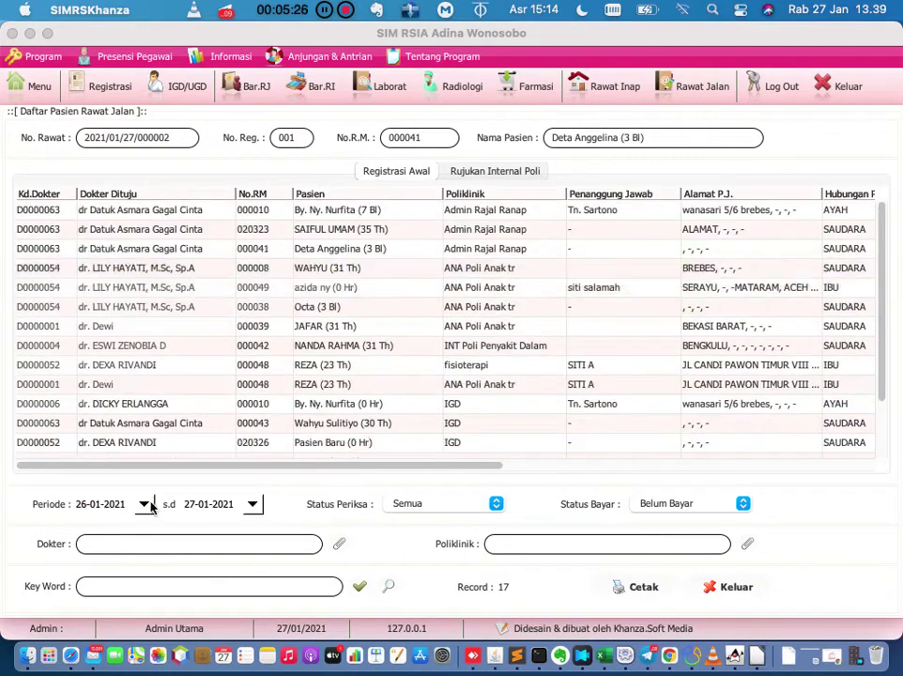
pyautogui.click(145, 505)
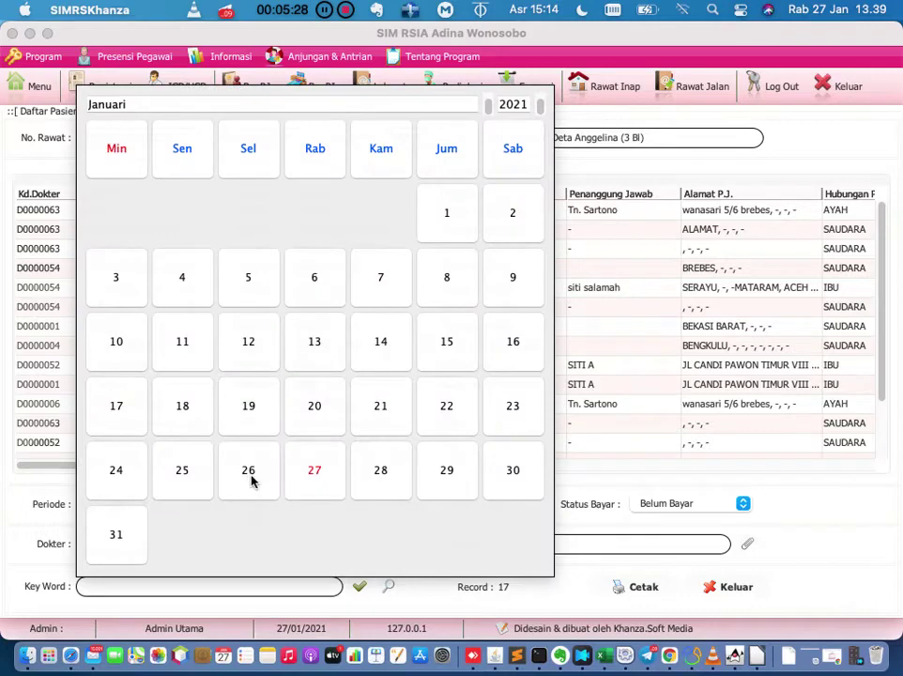
pyautogui.click(247, 472)
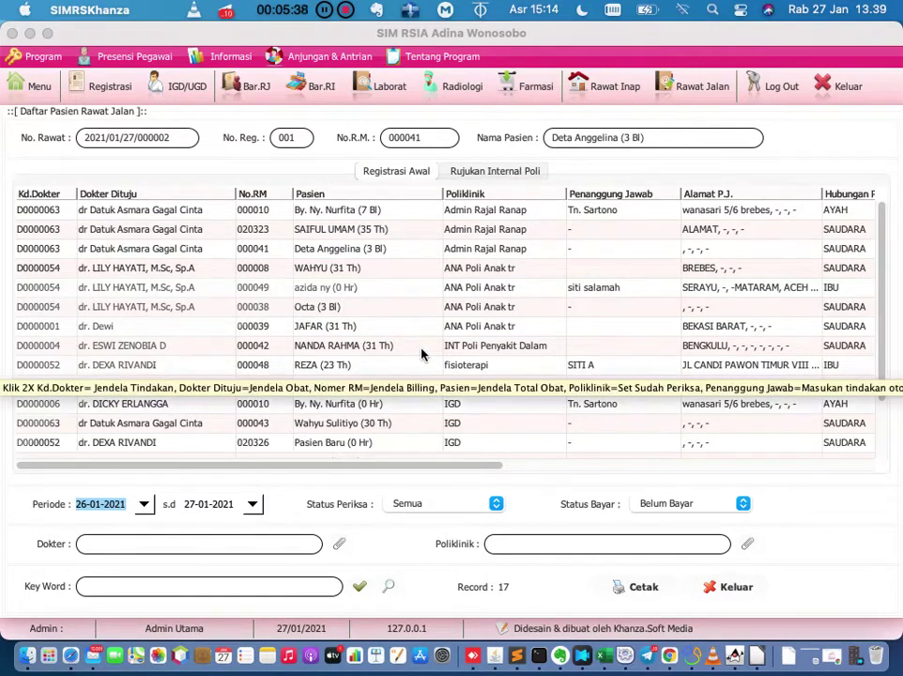
pyautogui.scroll(-3, 421, 354)
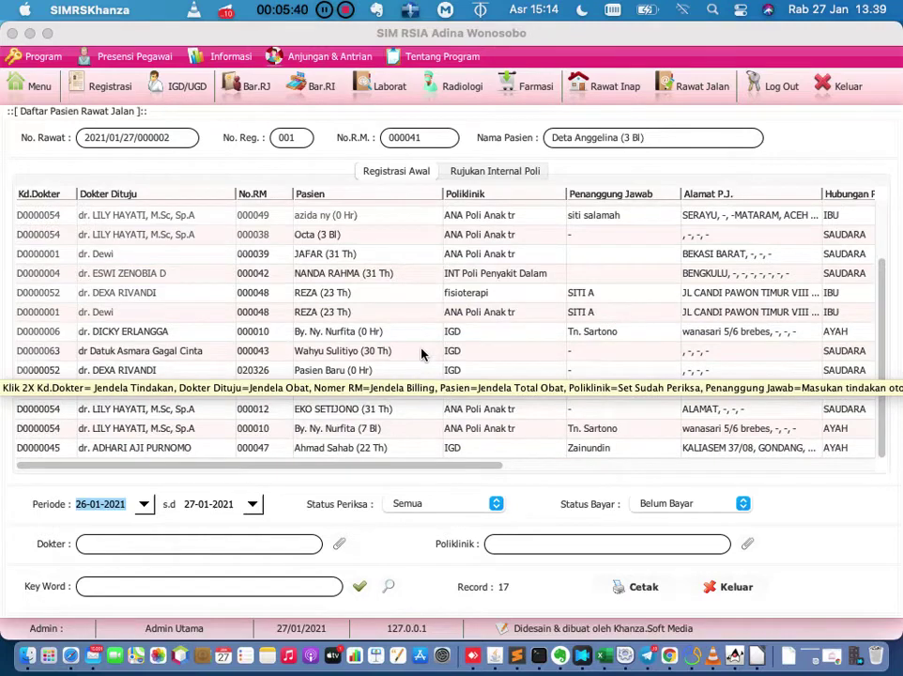
# Open and close the bills of the bottom two outpatient visits without saving payment.
pyautogui.doubleClick(263, 456)
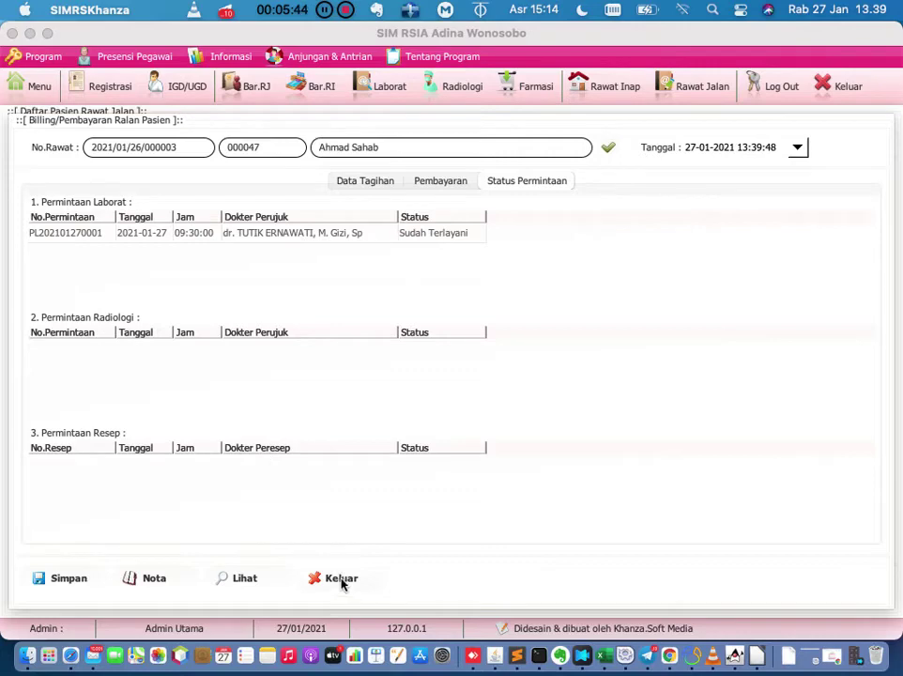
pyautogui.click(340, 580)
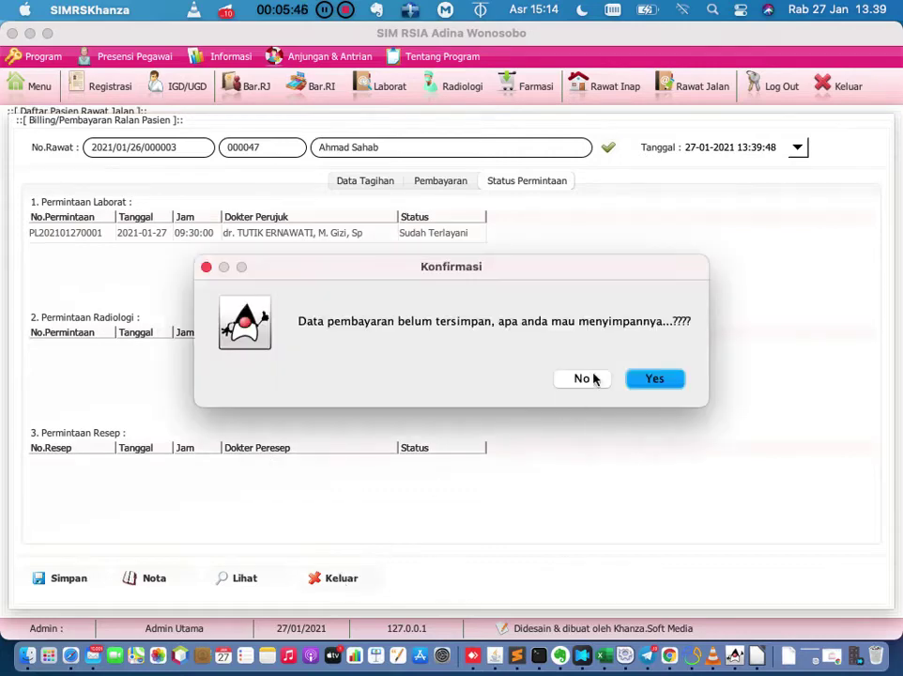
pyautogui.click(583, 378)
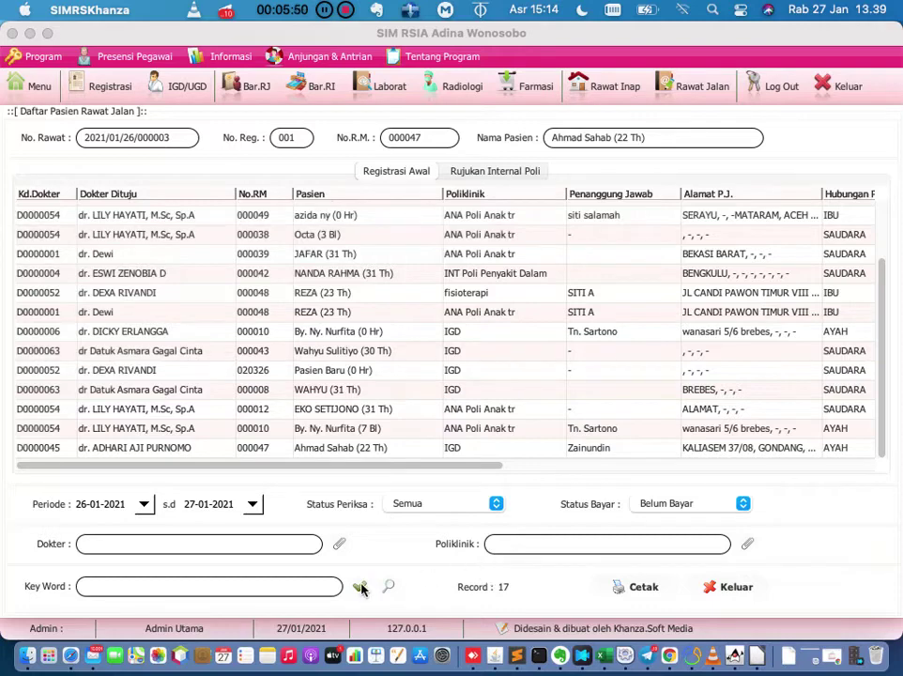
pyautogui.doubleClick(266, 430)
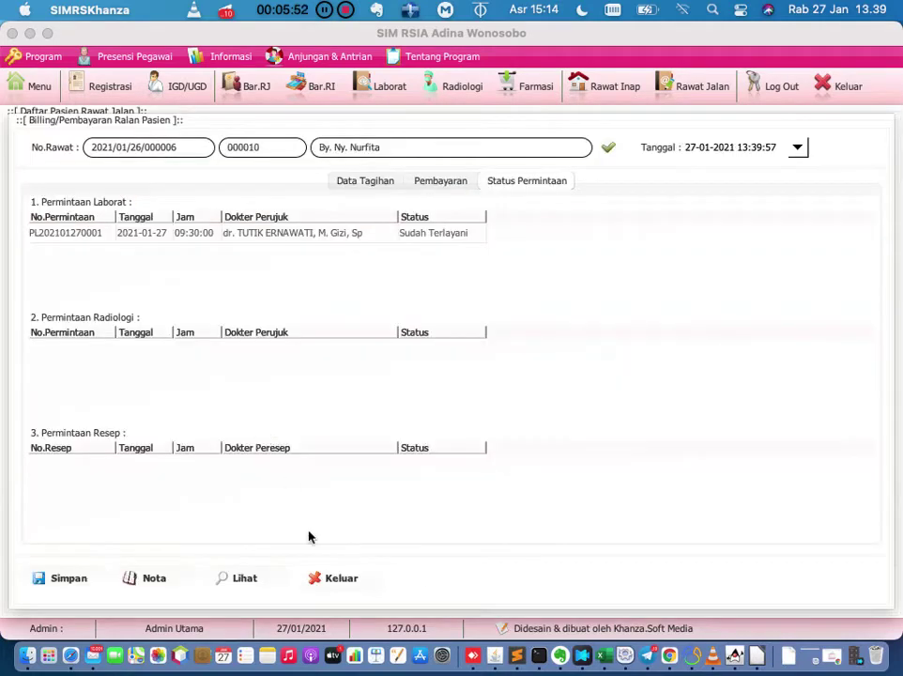
pyautogui.click(329, 580)
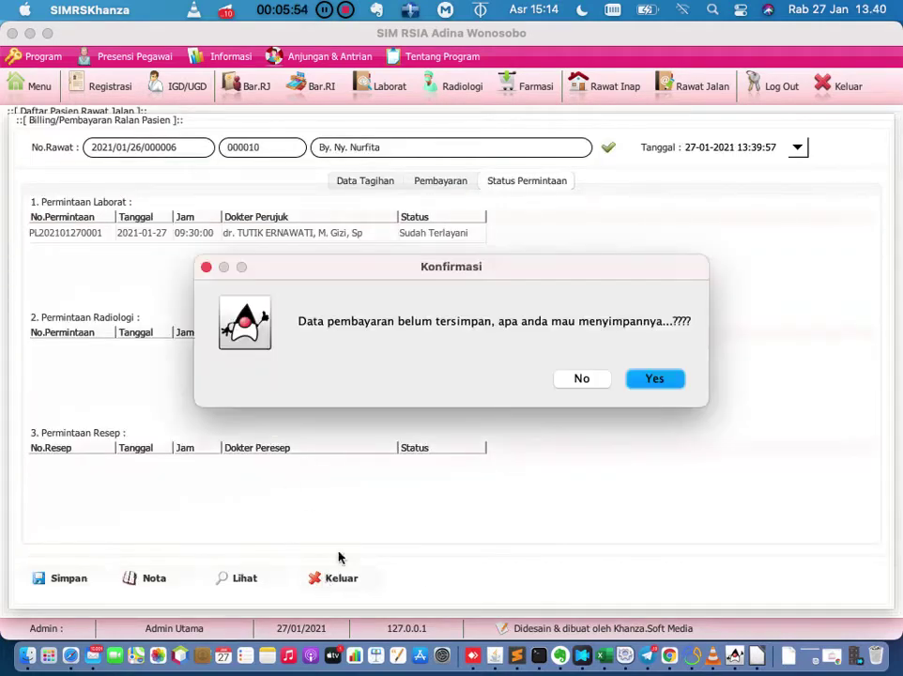
pyautogui.click(581, 379)
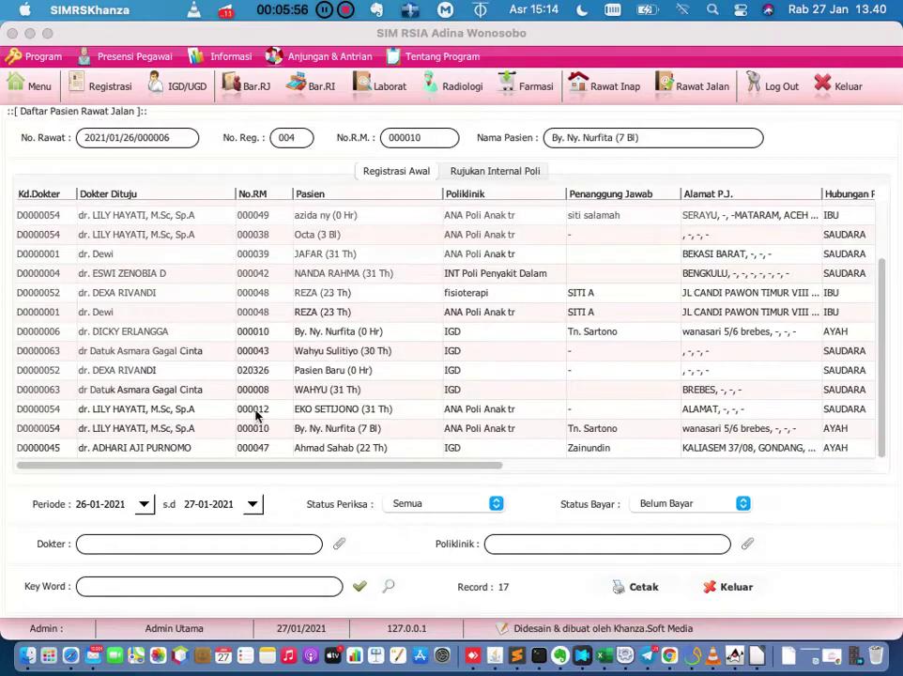
# Review and close two more patients' bills unsaved, then open today's Registrasi form.
pyautogui.doubleClick(257, 414)
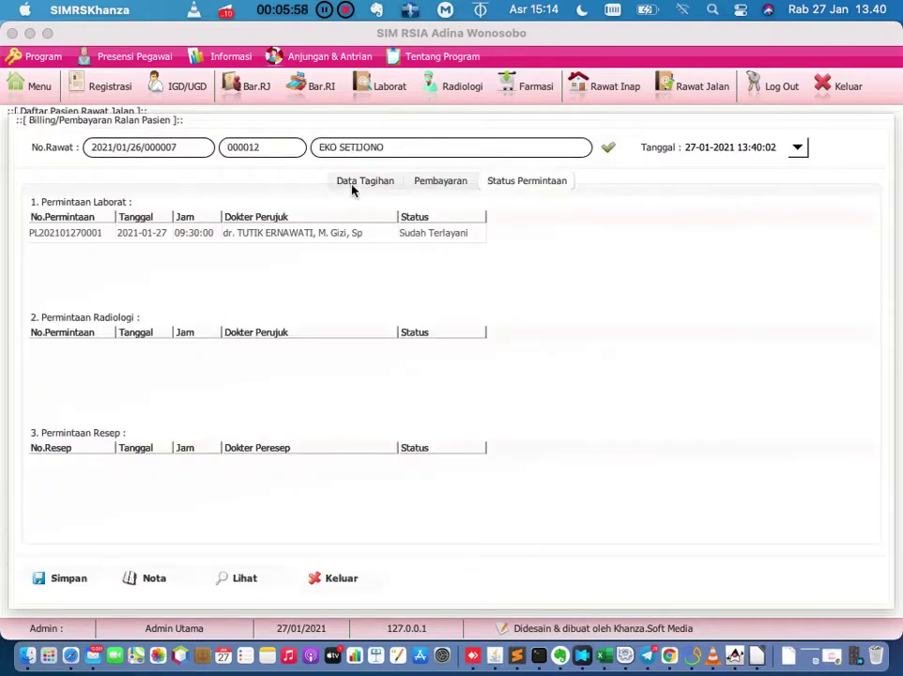
pyautogui.click(353, 186)
pyautogui.click(516, 184)
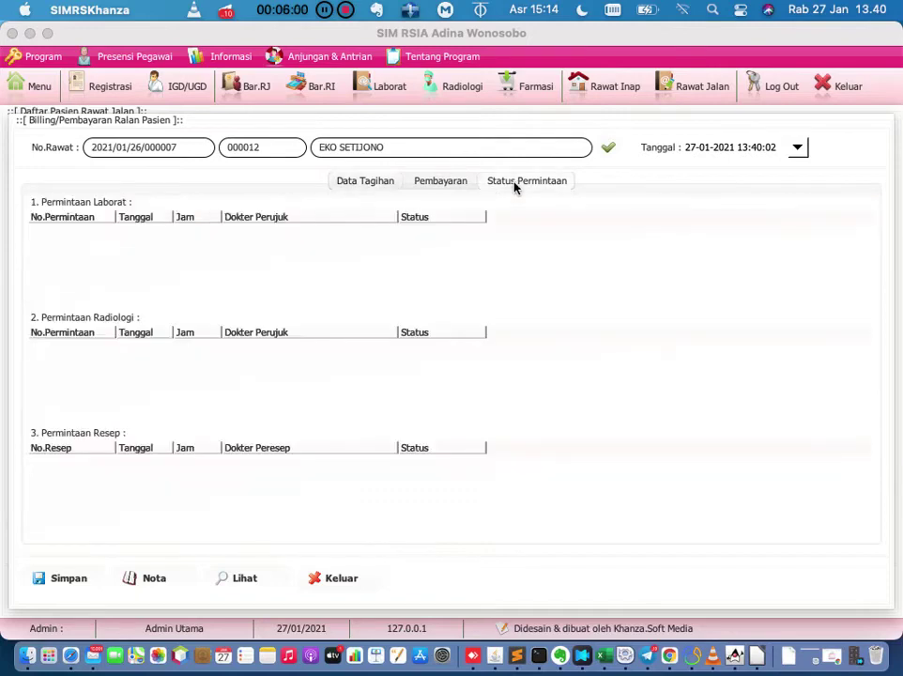
pyautogui.click(369, 188)
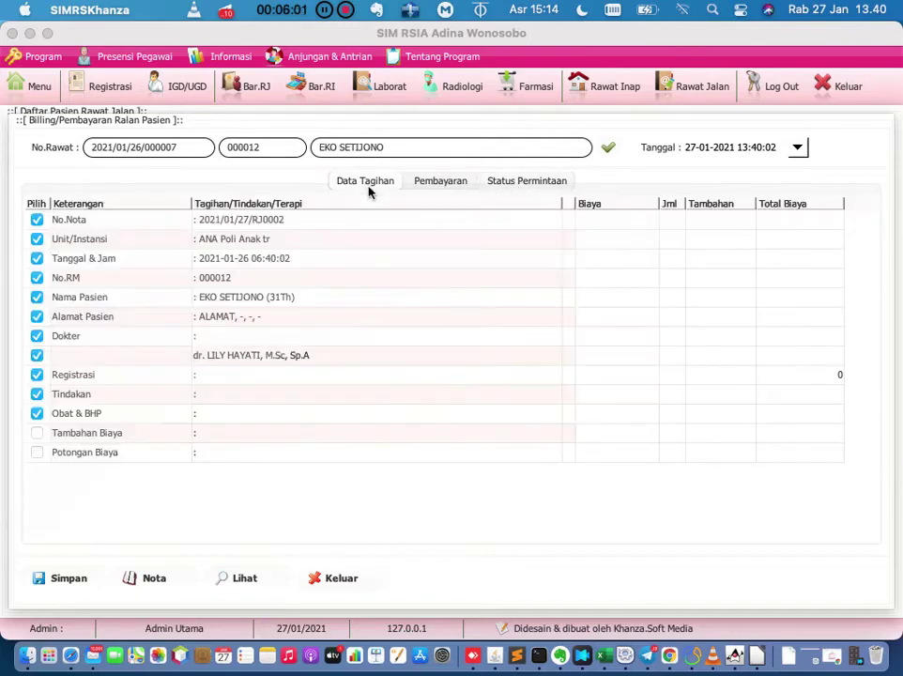
pyautogui.click(348, 584)
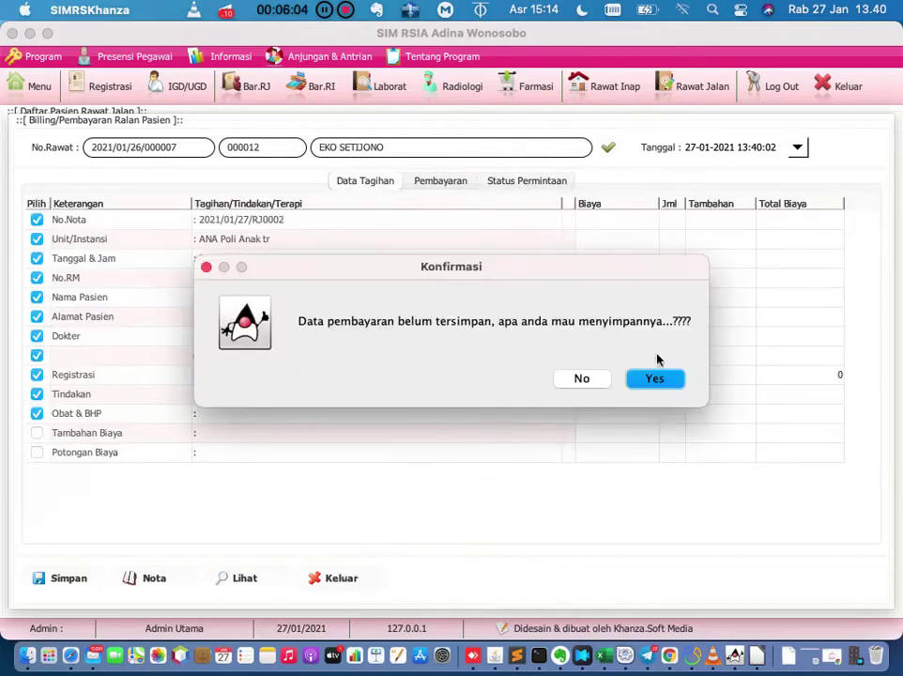
pyautogui.click(582, 379)
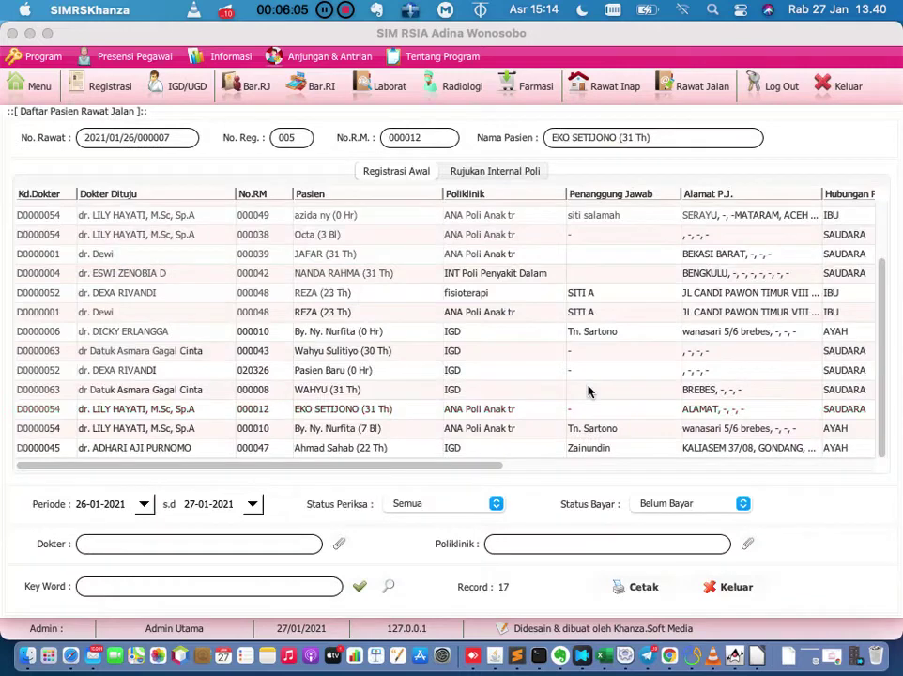
pyautogui.doubleClick(259, 397)
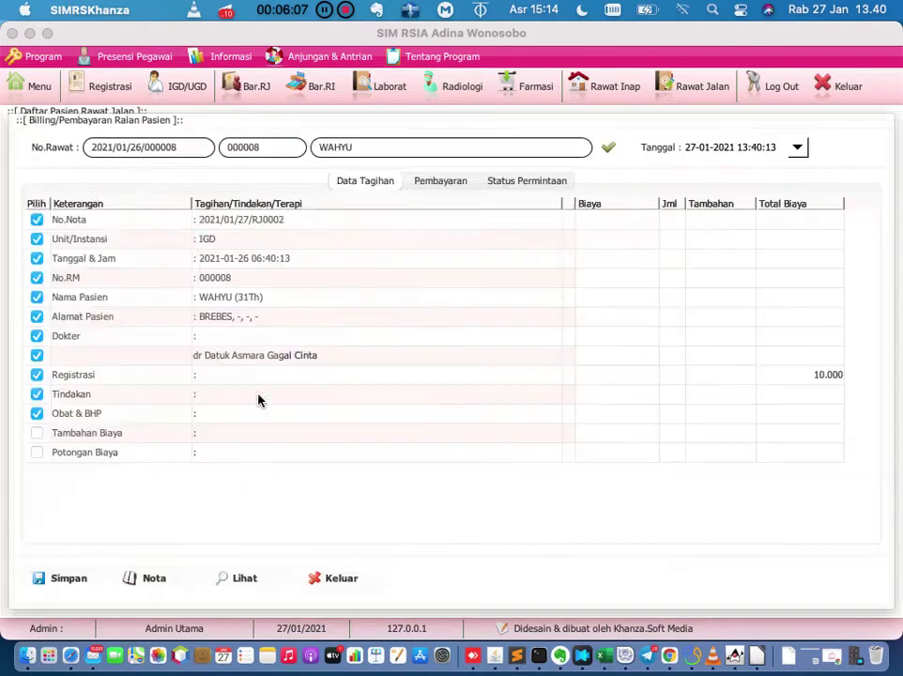
pyautogui.click(336, 580)
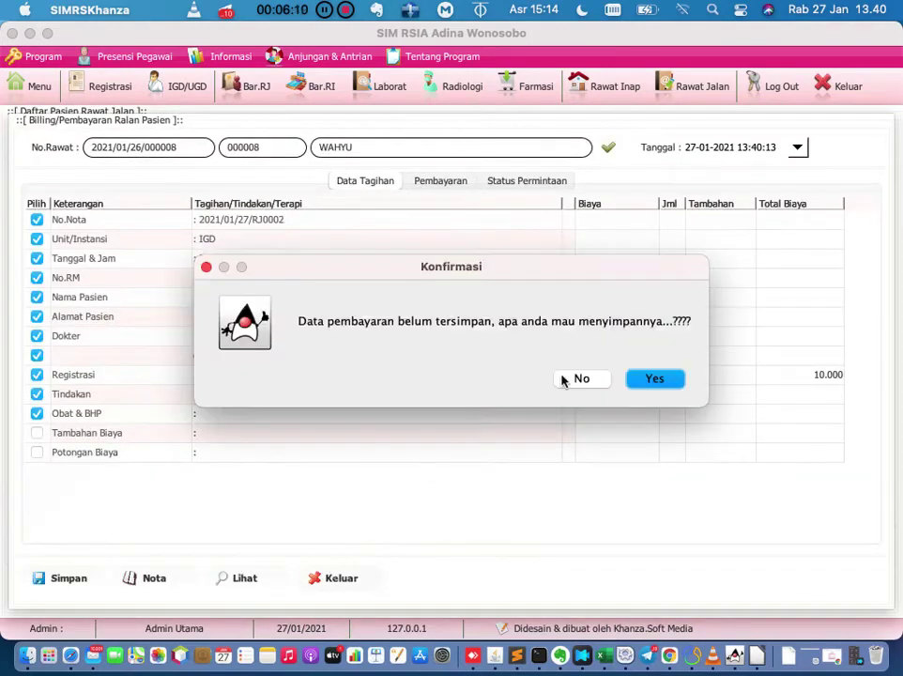
pyautogui.click(580, 378)
pyautogui.click(107, 87)
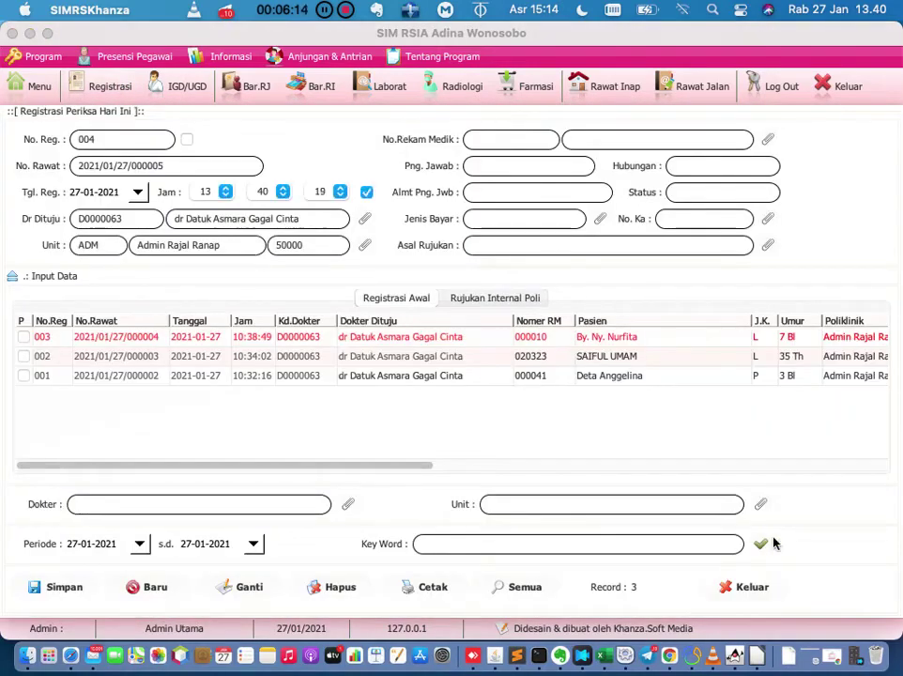
# Register patient 000017 for today's visit as No.Reg 004 and open its treatments.
pyautogui.click(767, 138)
pyautogui.doubleClick(185, 193)
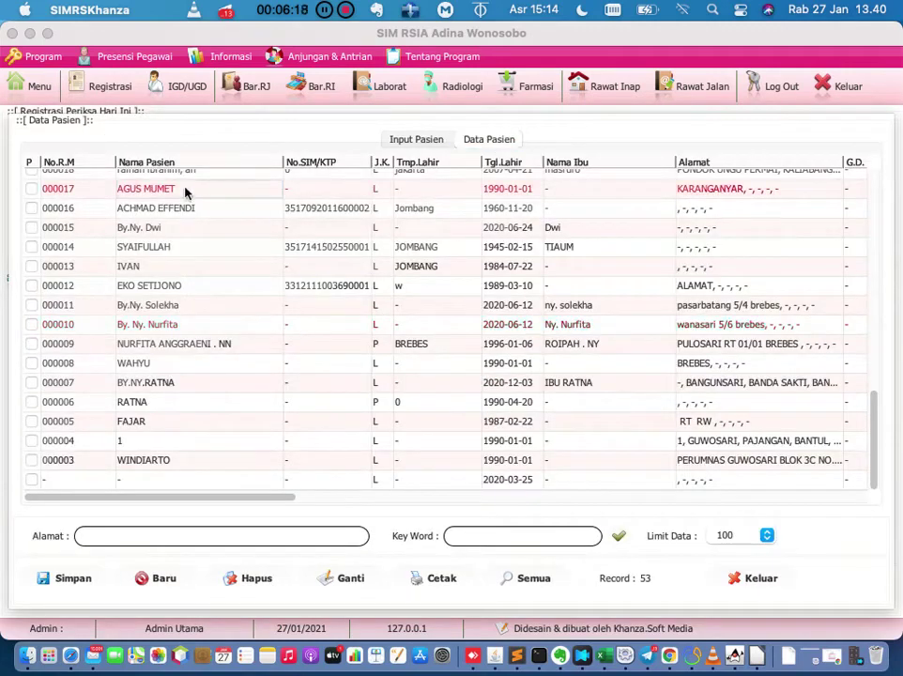
pyautogui.click(49, 584)
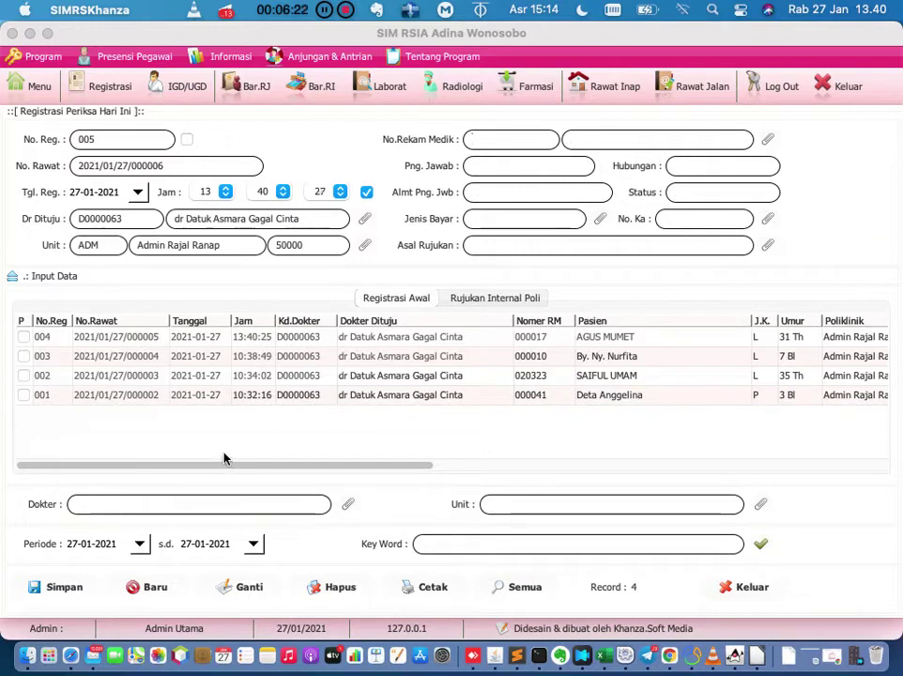
pyautogui.doubleClick(136, 343)
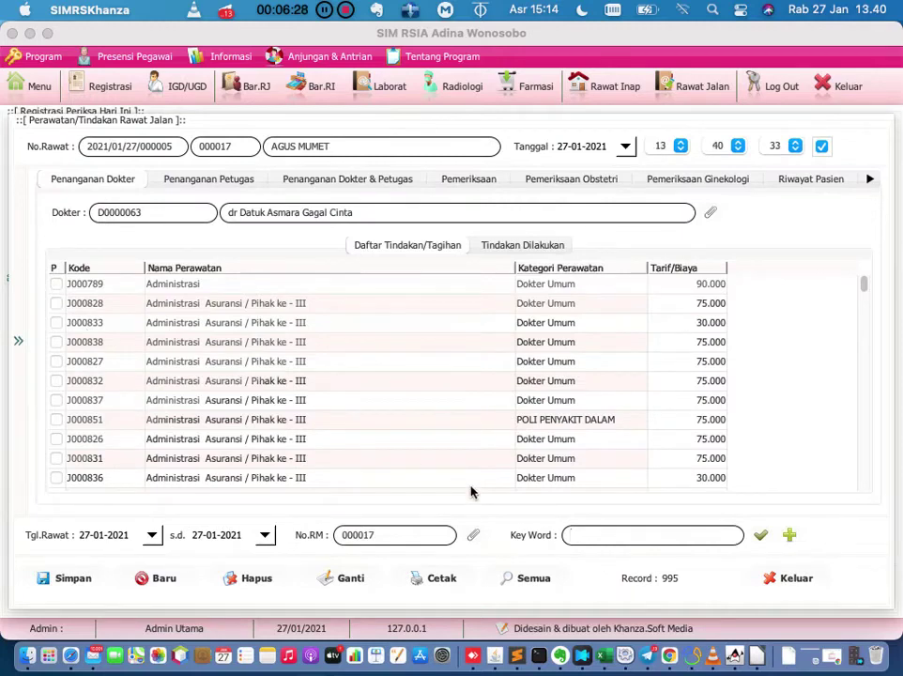
# Add the Konsul Anastesi treatment (100.000) to visit 004 and refresh today's list.
pyautogui.write('konsul')
pyautogui.press('Return')
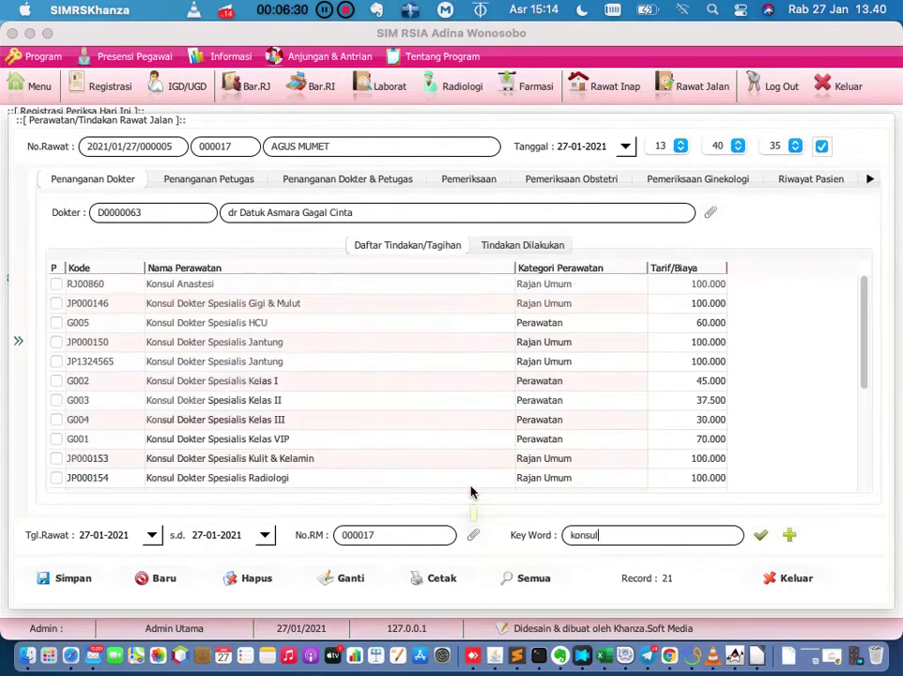
pyautogui.click(57, 285)
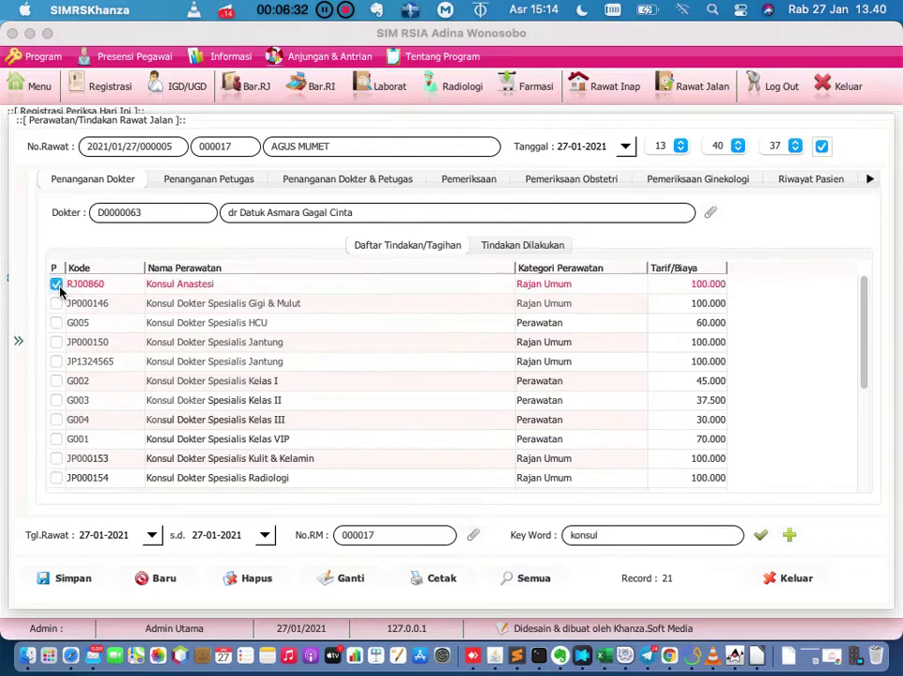
pyautogui.click(58, 580)
pyautogui.click(786, 580)
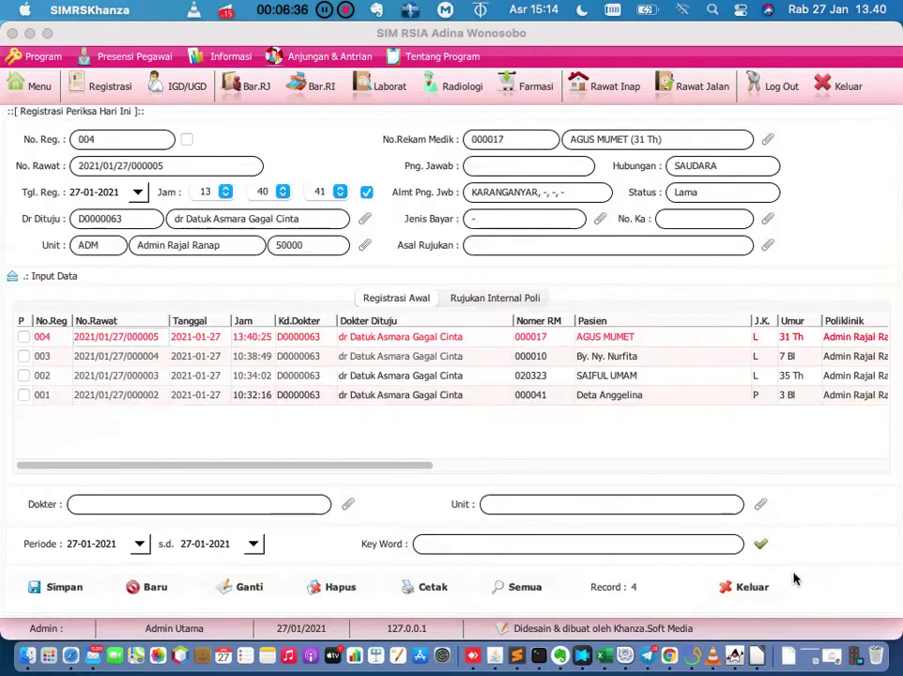
pyautogui.click(760, 543)
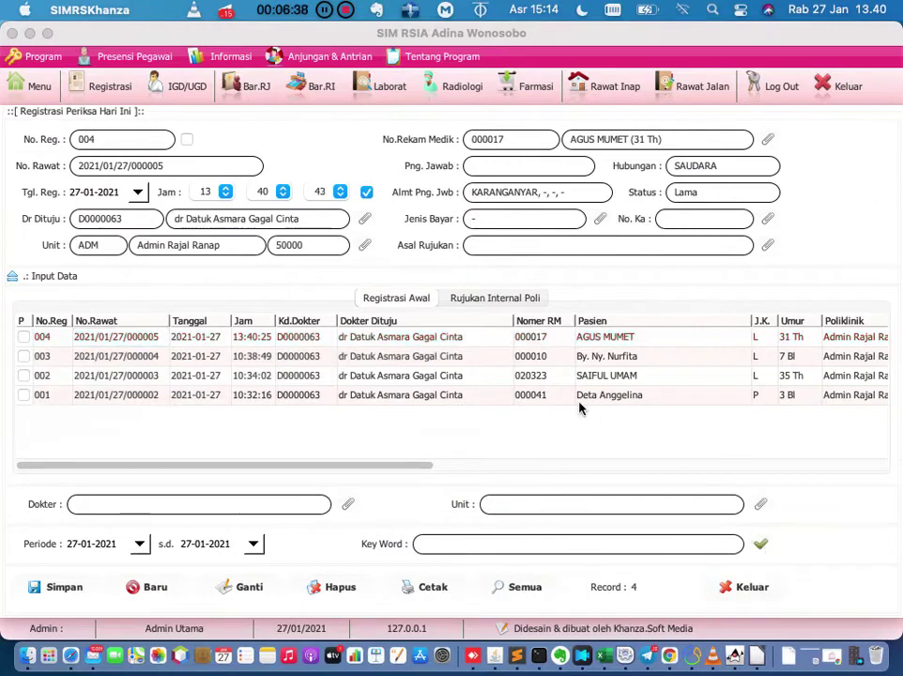
# Start a lab exam for visit 004 with a lab officer and Hematologi Darah Rutin (CITO).
pyautogui.click(478, 344)
pyautogui.rightClick(477, 343)
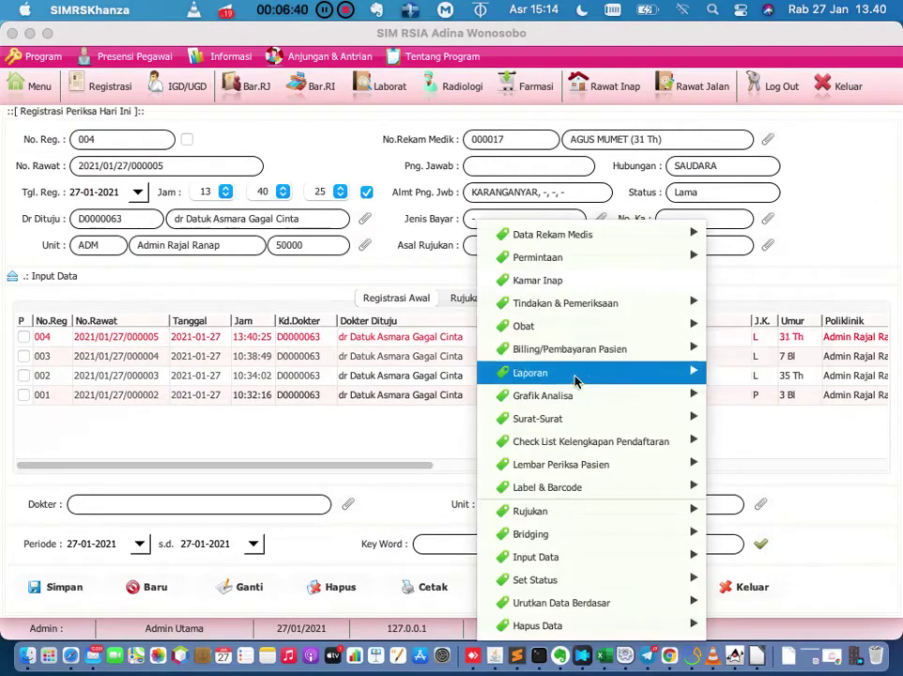
pyautogui.moveTo(641, 302)
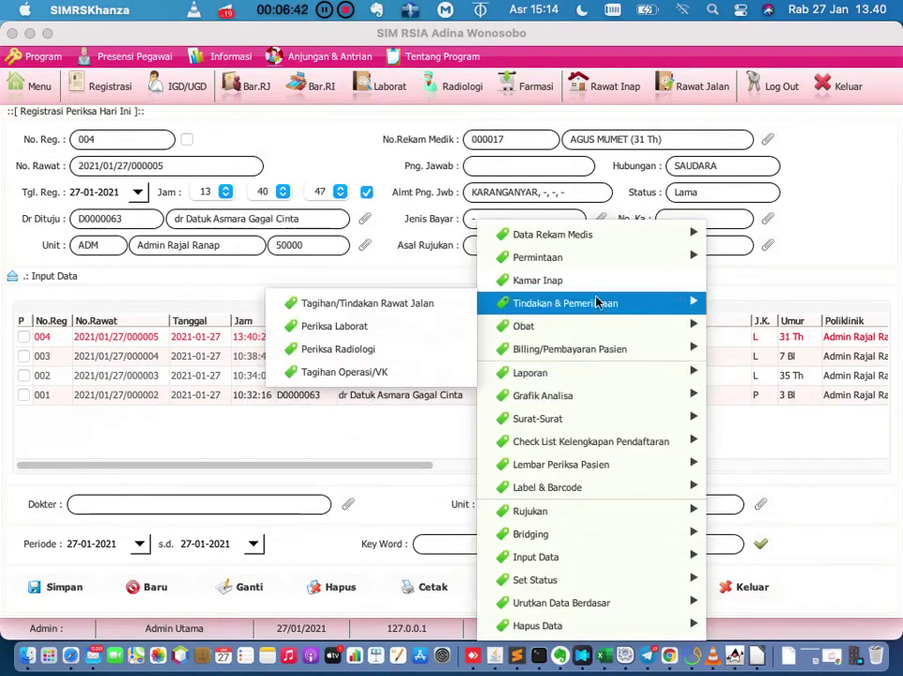
pyautogui.click(441, 326)
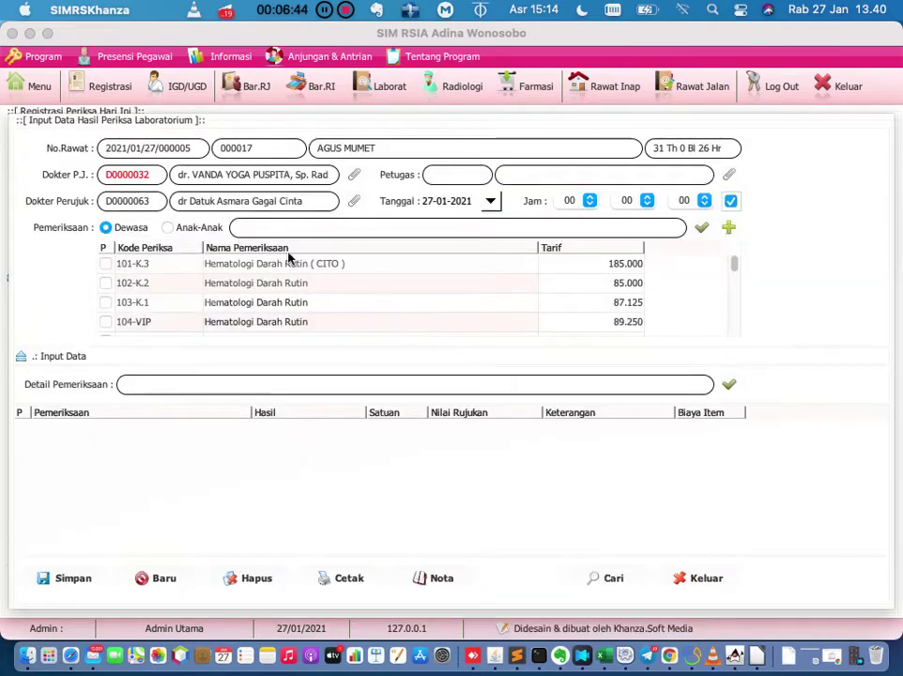
pyautogui.click(730, 176)
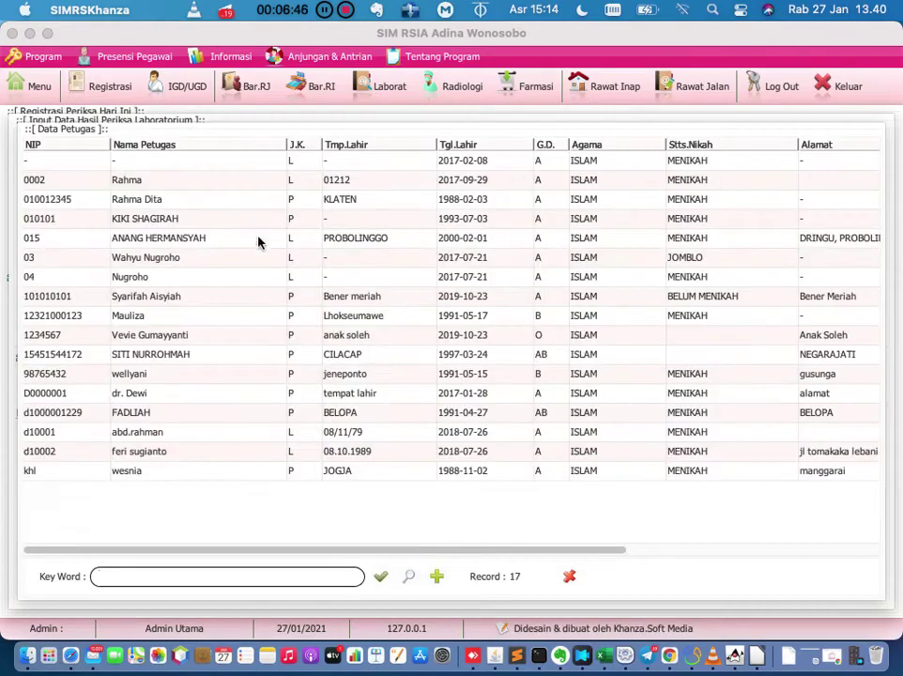
pyautogui.doubleClick(258, 232)
pyautogui.click(105, 264)
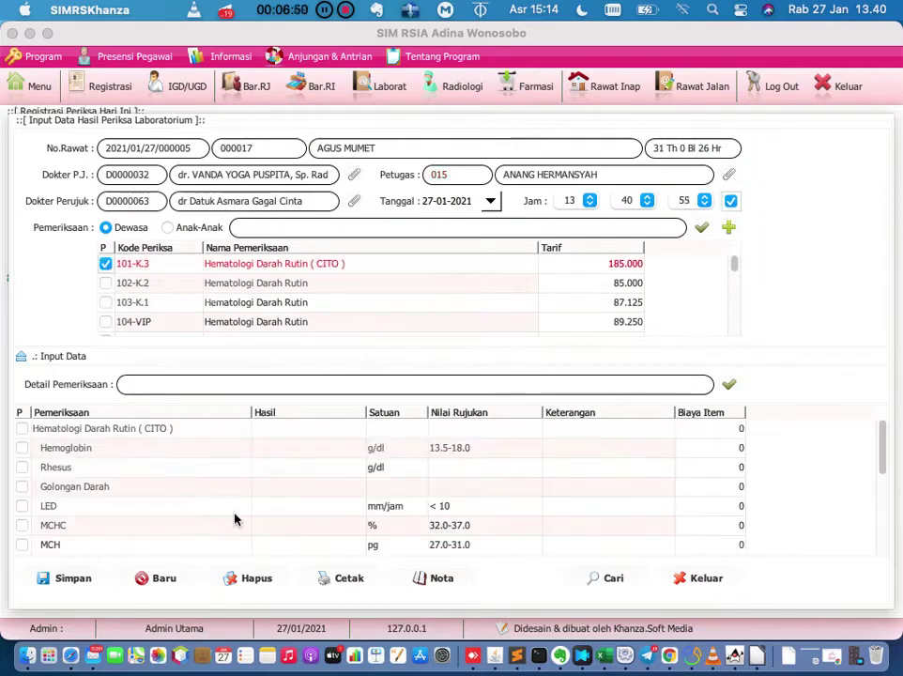
# Enter a Hemoglobin result of 10 and save the lab exam.
pyautogui.click(90, 580)
pyautogui.click(590, 378)
pyautogui.click(302, 455)
pyautogui.write('10')
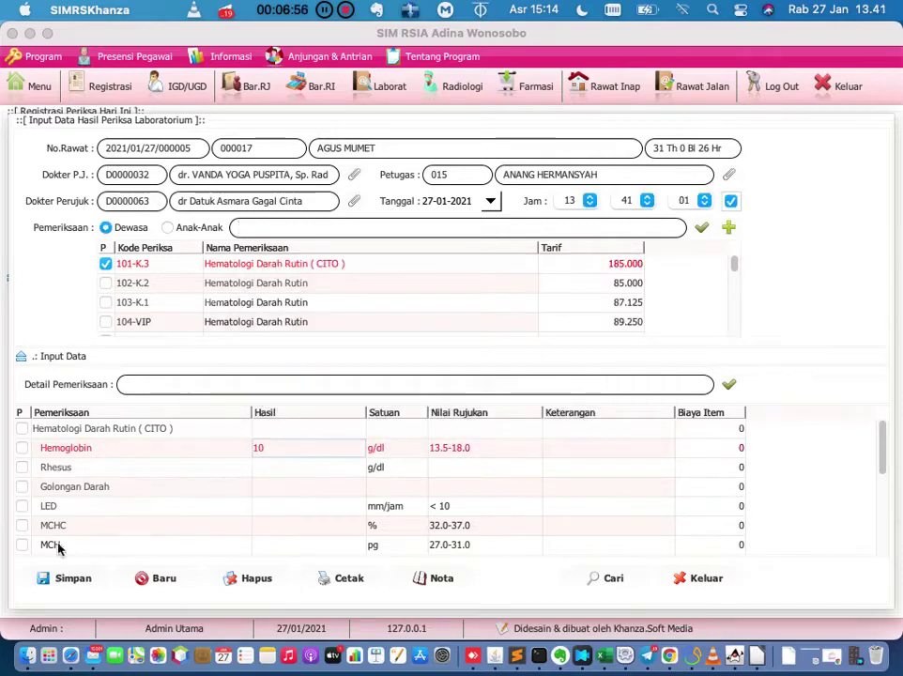
pyautogui.click(62, 582)
pyautogui.click(601, 410)
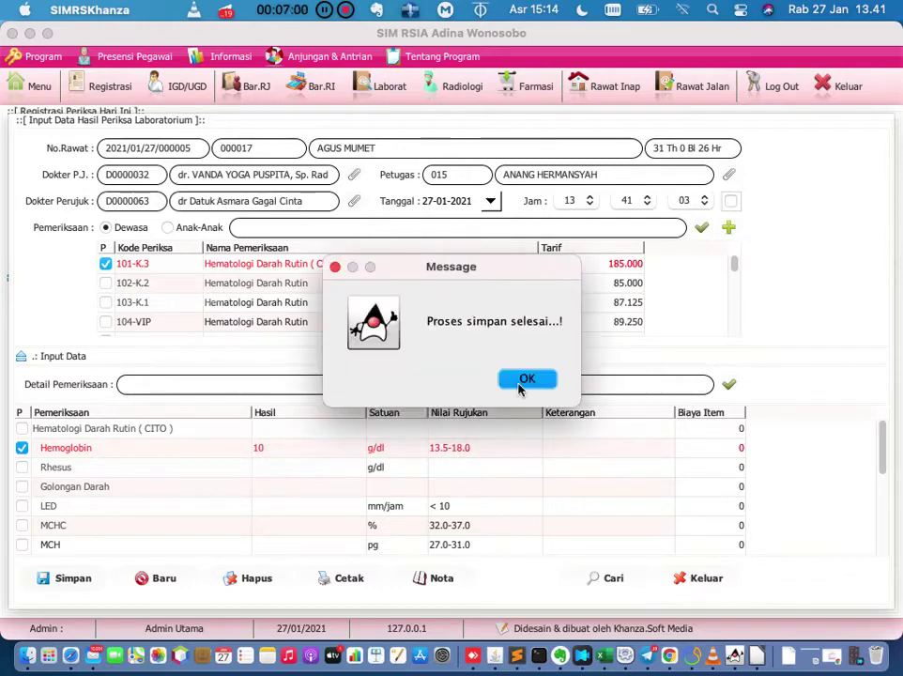
pyautogui.click(522, 380)
pyautogui.click(690, 578)
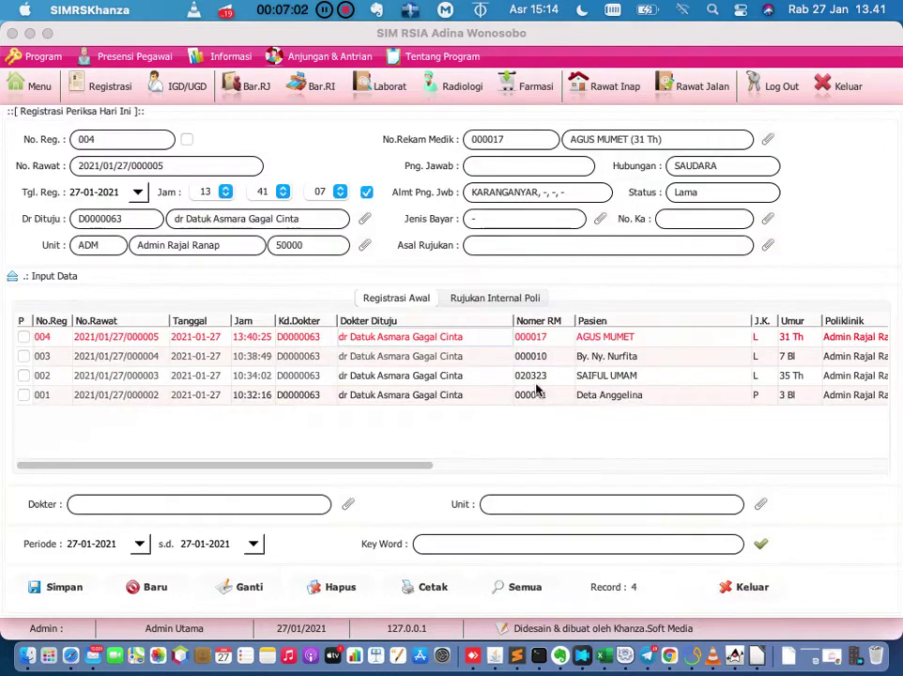
# Open drug entry for visit 004 and set AB-Vask 5mg and Abbocath quantities to 10.
pyautogui.rightClick(484, 344)
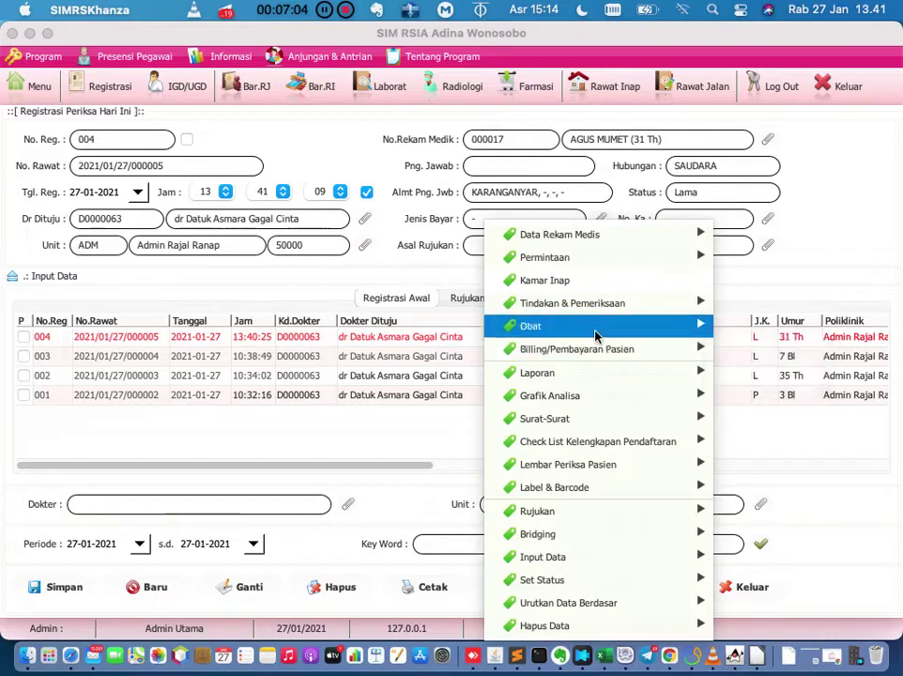
pyautogui.moveTo(592, 329)
pyautogui.click(737, 325)
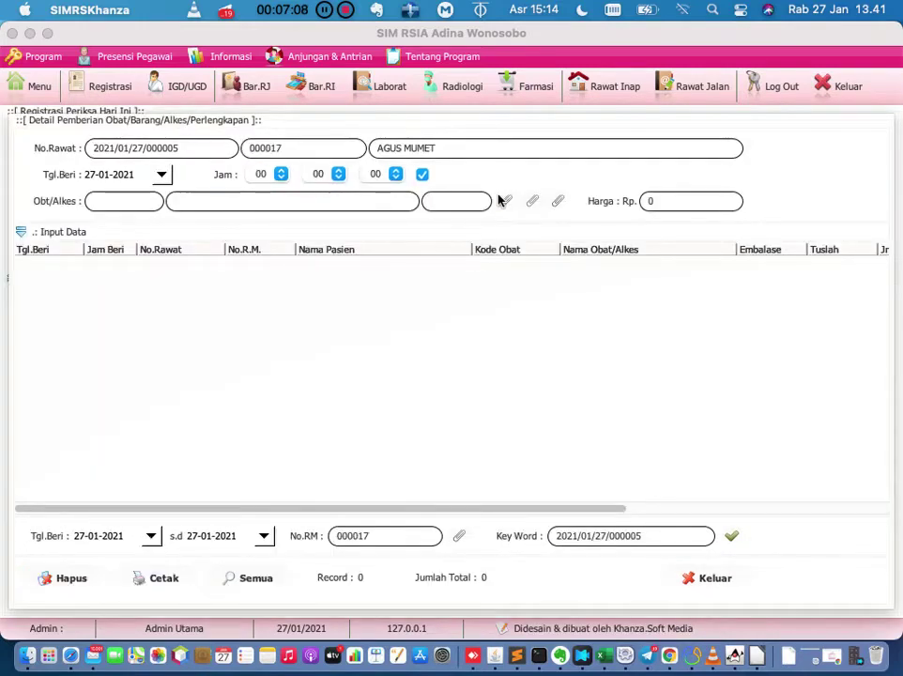
pyautogui.click(505, 201)
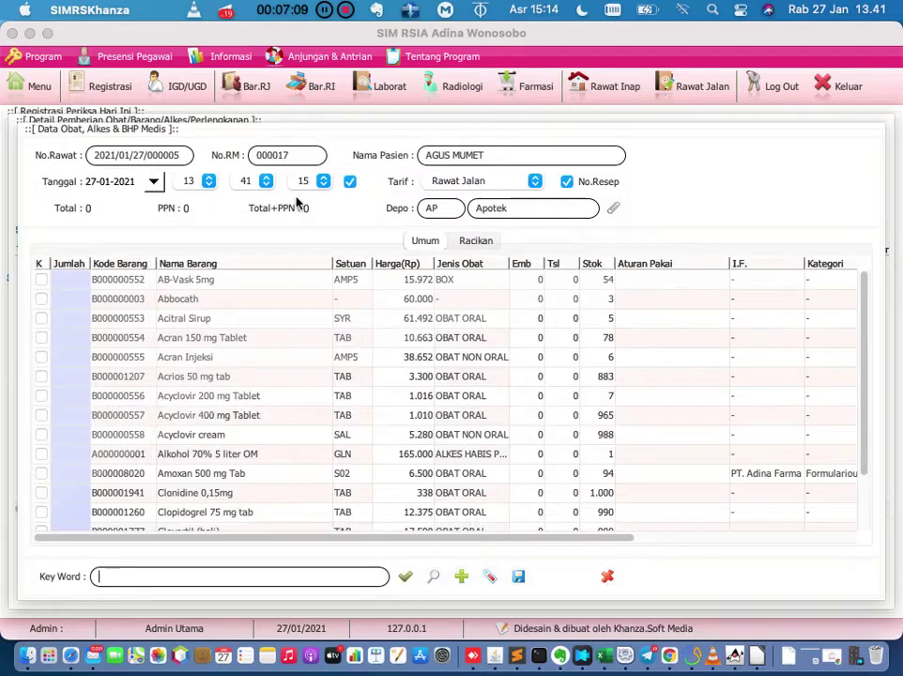
pyautogui.doubleClick(71, 280)
pyautogui.write('10')
pyautogui.press('Return')
pyautogui.doubleClick(79, 299)
pyautogui.write('10')
pyautogui.press('Return')
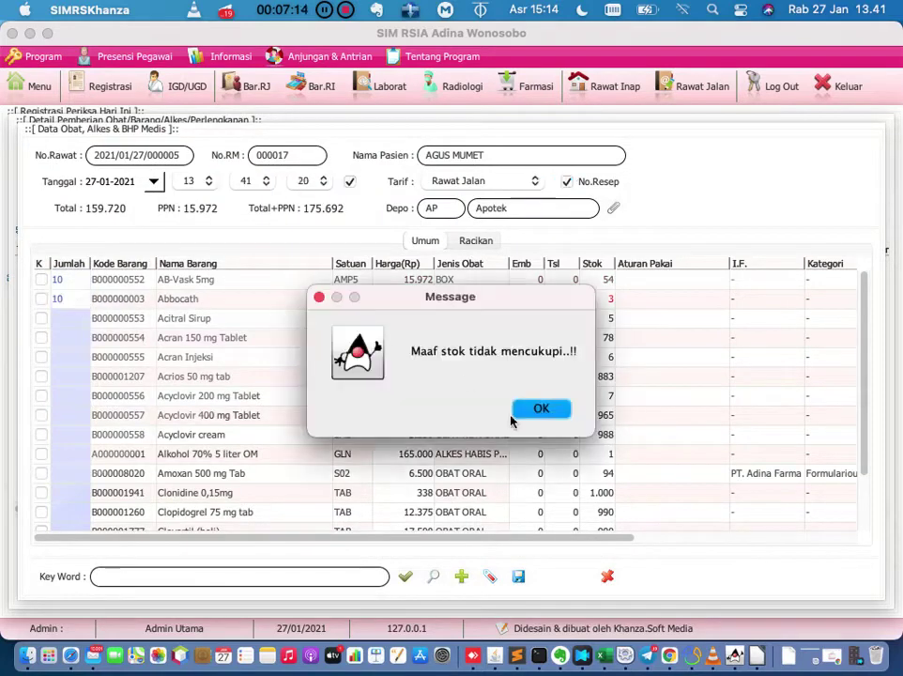
# Set the Acitral Sirup quantity to 5 after the insufficient stock warnings.
pyautogui.click(539, 408)
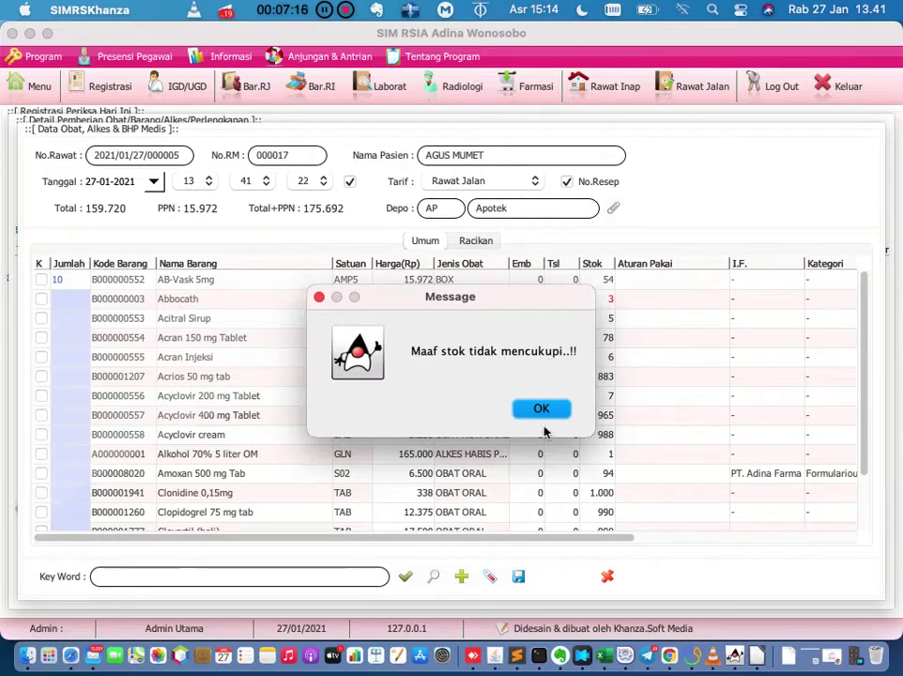
pyautogui.click(539, 407)
pyautogui.doubleClick(72, 317)
pyautogui.write('10')
pyautogui.press('Return')
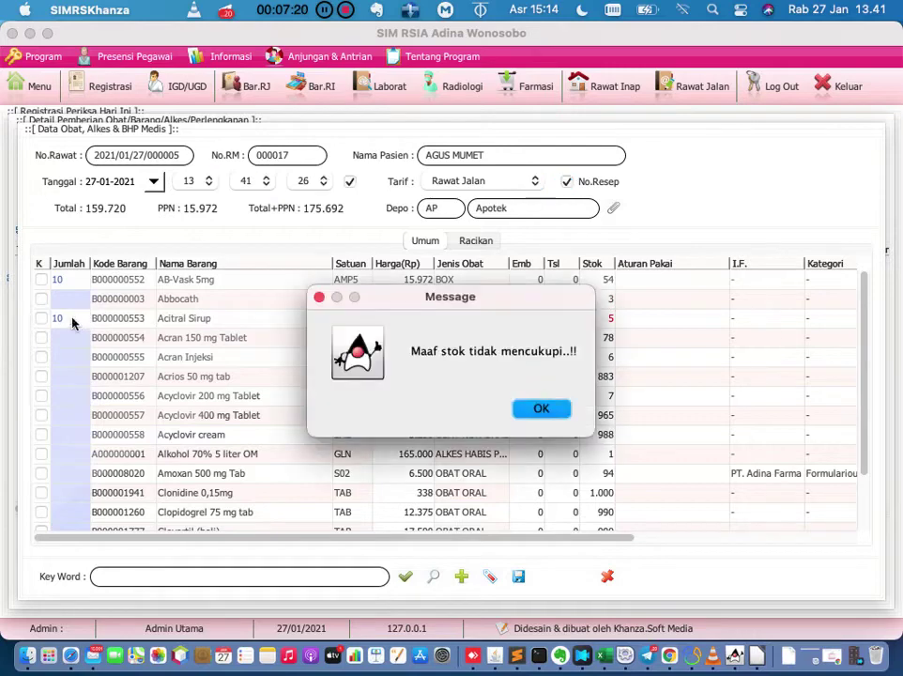
pyautogui.click(535, 412)
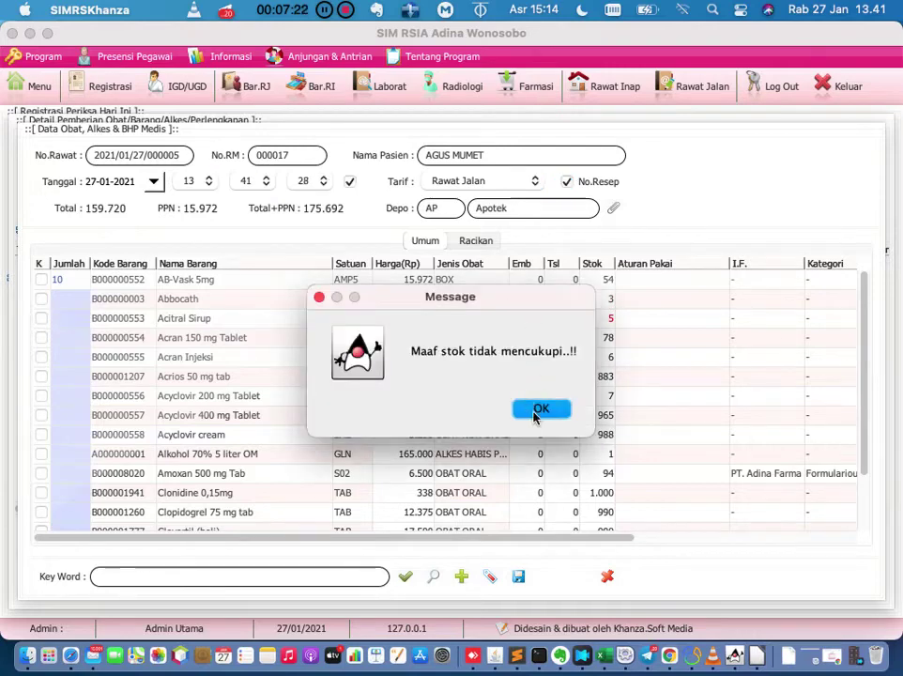
pyautogui.write('5')
pyautogui.press('Return')
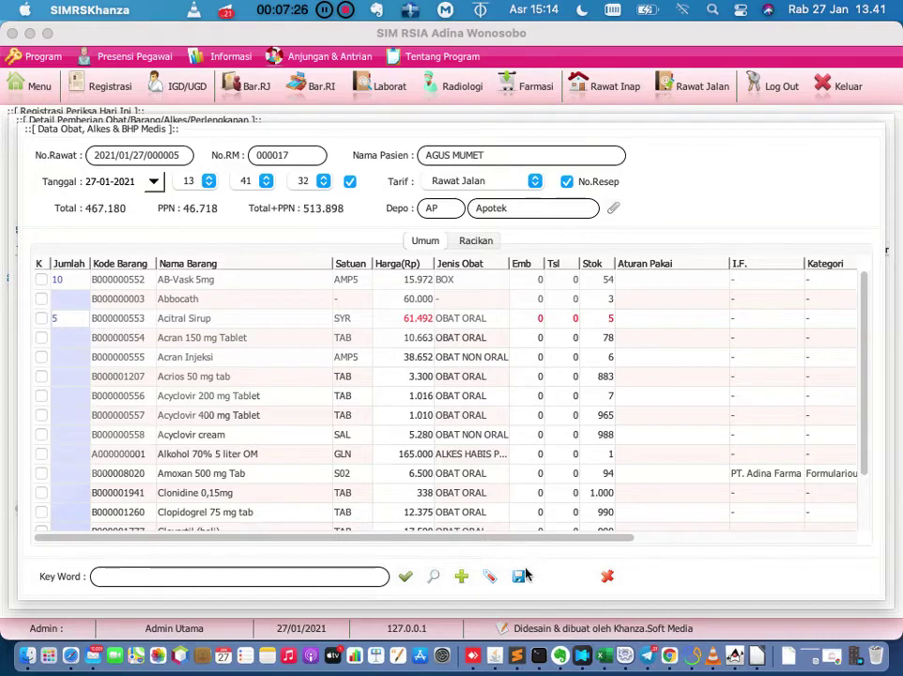
# Save the drug entries and return to the outpatient patient list.
pyautogui.click(520, 574)
pyautogui.click(607, 409)
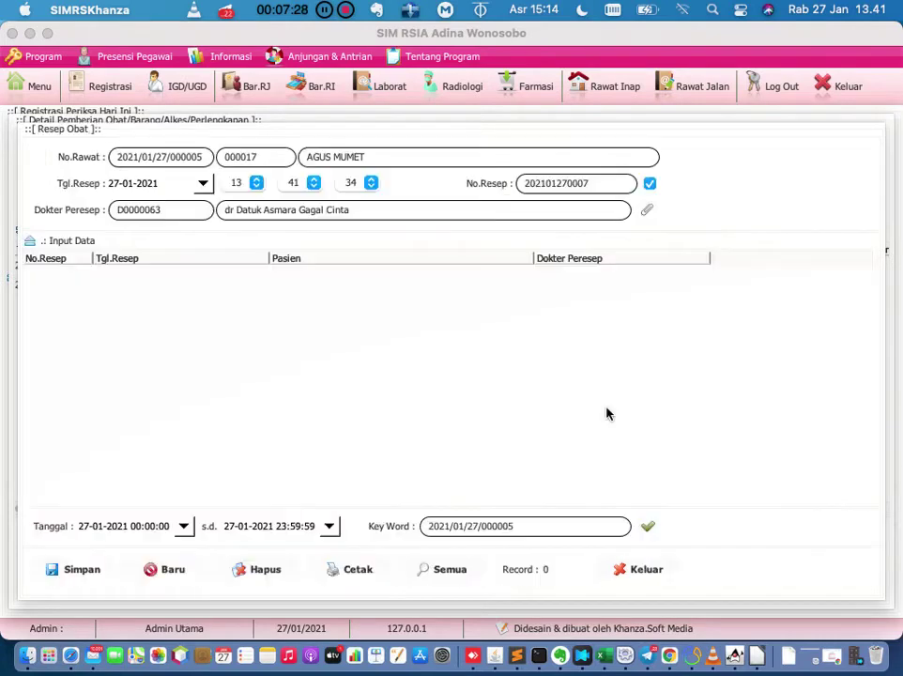
pyautogui.click(634, 569)
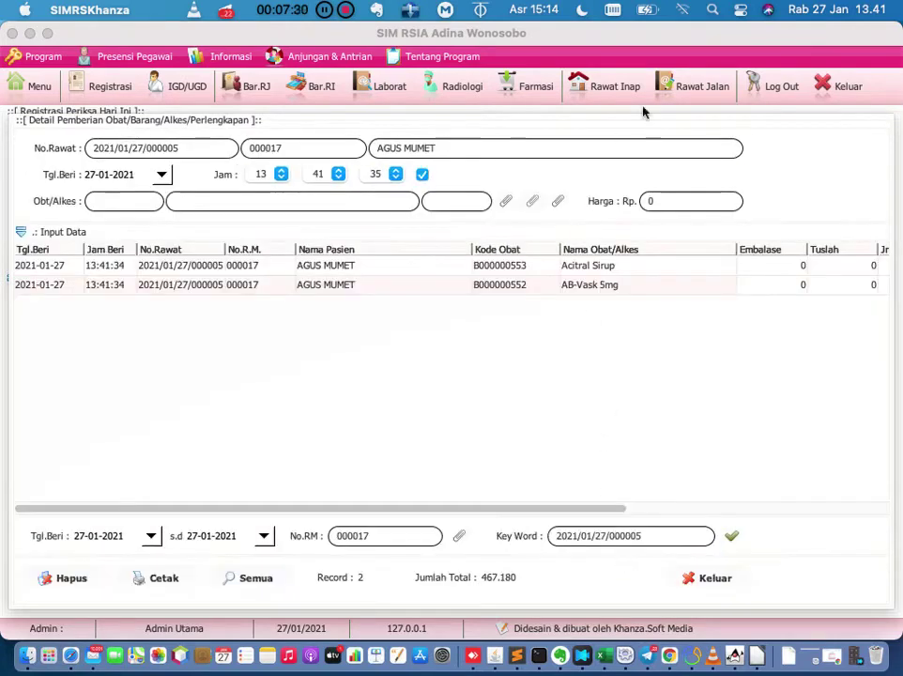
pyautogui.click(698, 89)
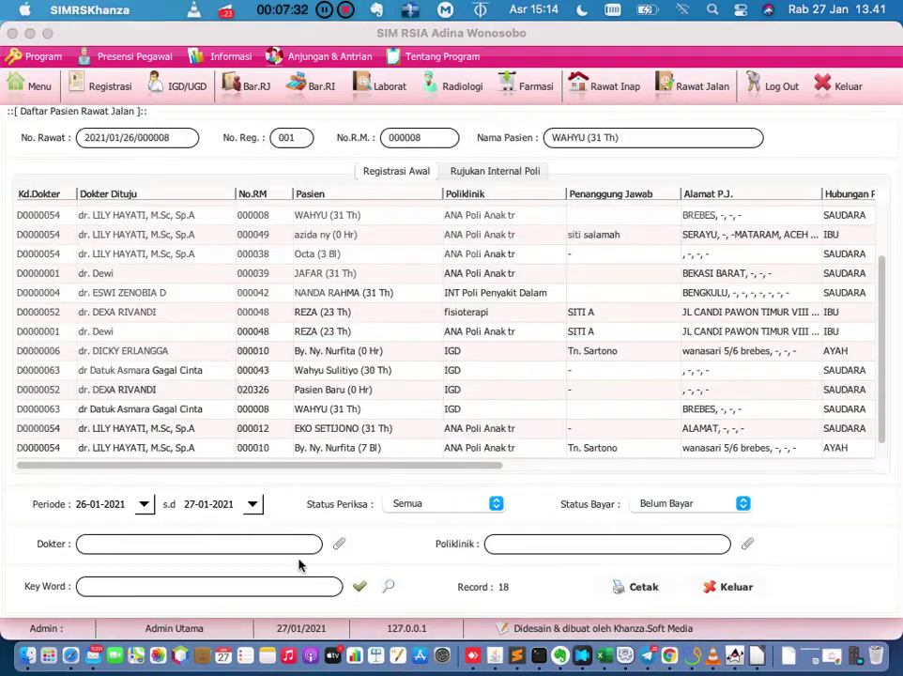
# Limit the outpatient list to 27-01-2021 and open the patient's bill.
pyautogui.click(144, 504)
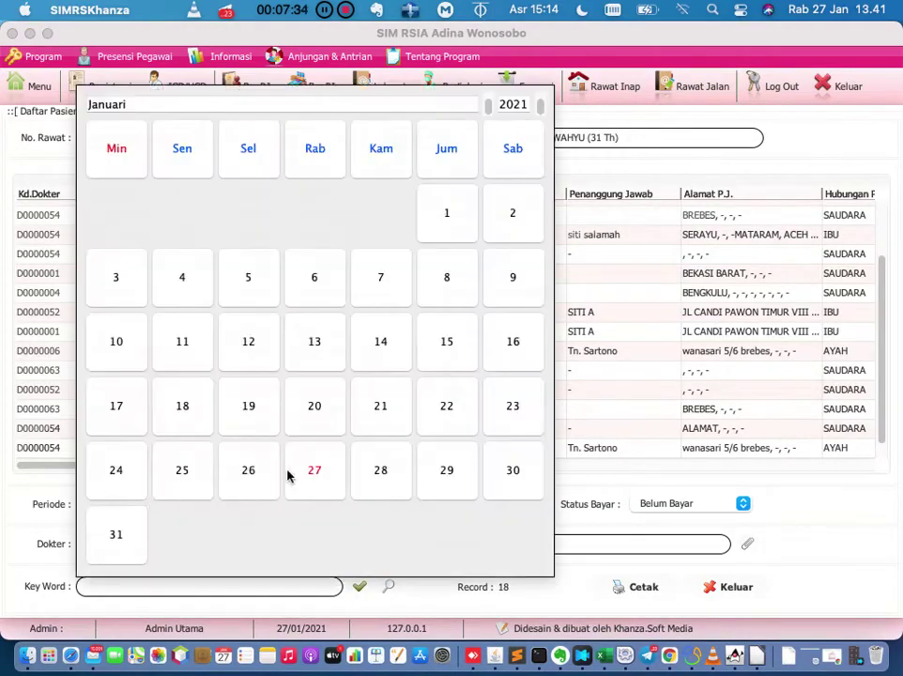
pyautogui.click(314, 468)
pyautogui.click(367, 587)
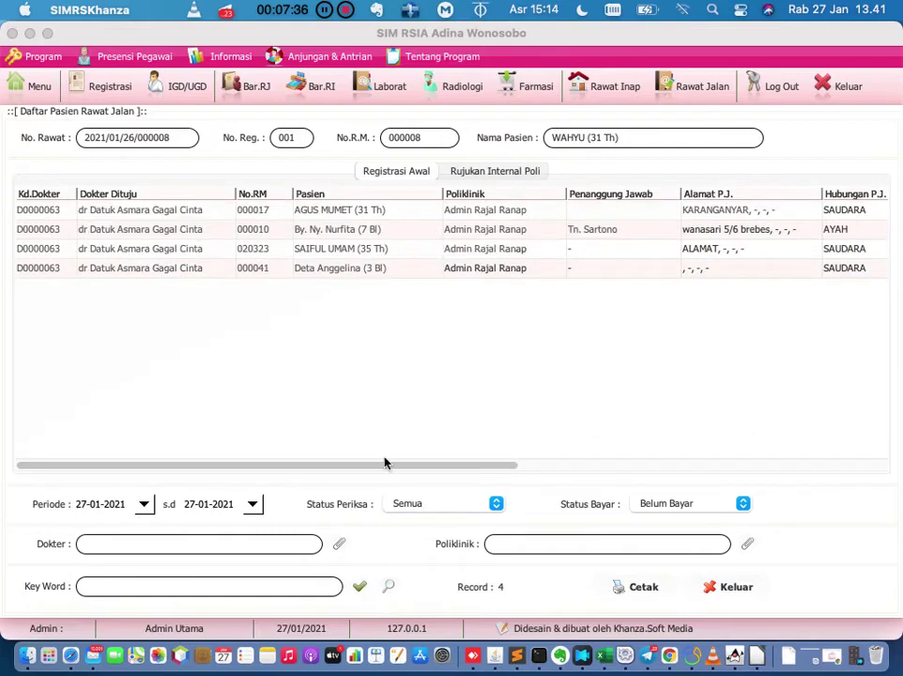
pyautogui.doubleClick(264, 212)
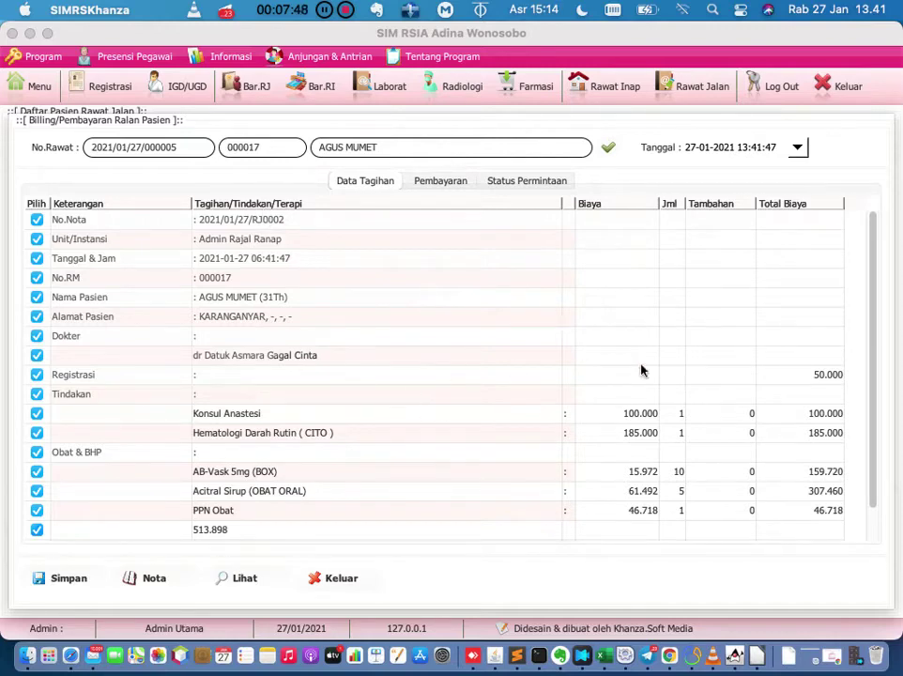
# Review the Registrasi, Konsul Anastesi and Hematologi Darah Rutin charge lines and payment details.
pyautogui.click(794, 376)
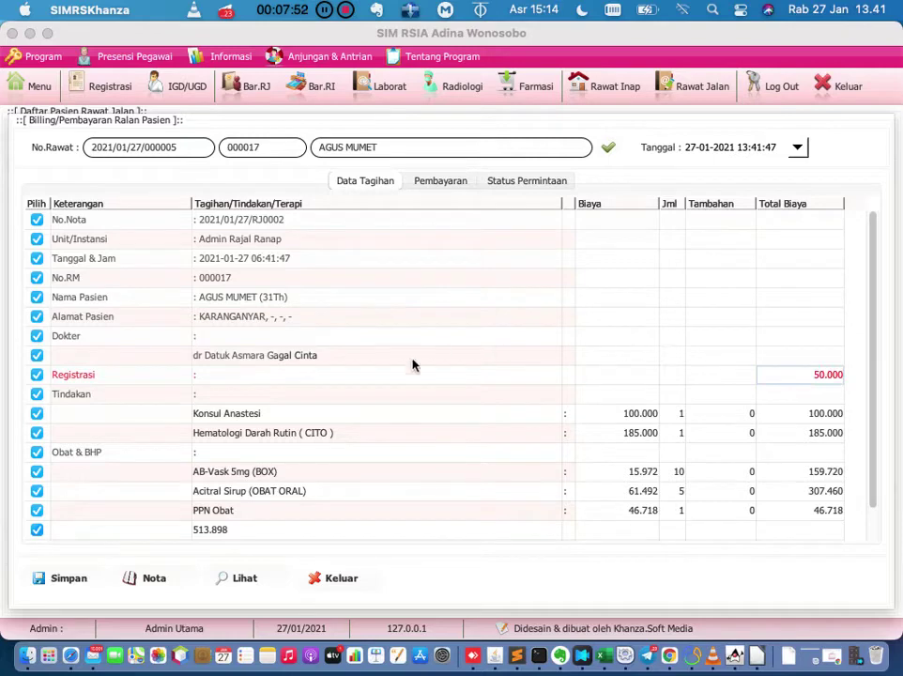
pyautogui.click(596, 418)
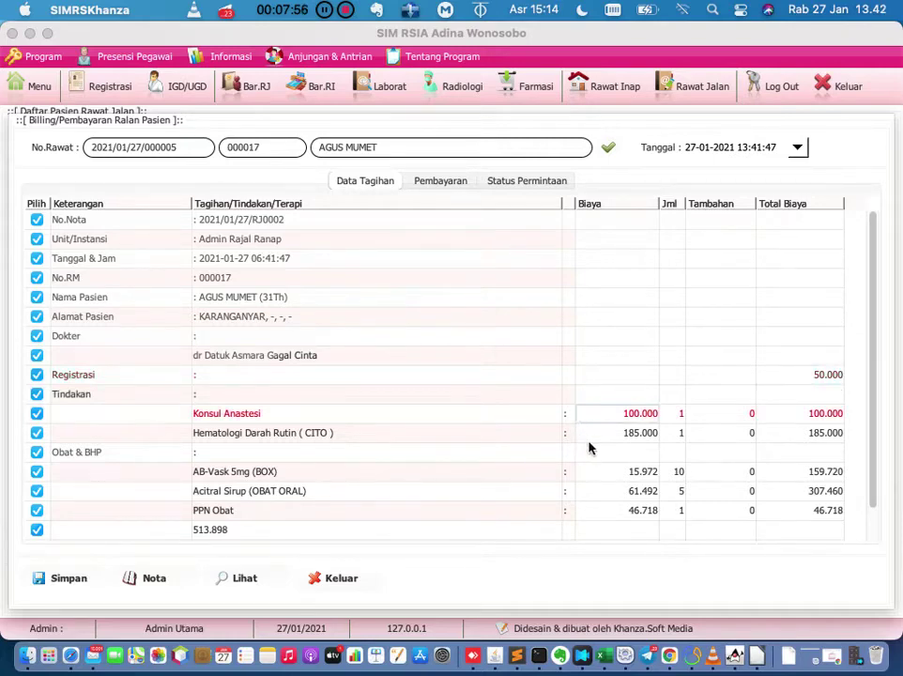
pyautogui.click(595, 435)
pyautogui.scroll(-2, 595, 445)
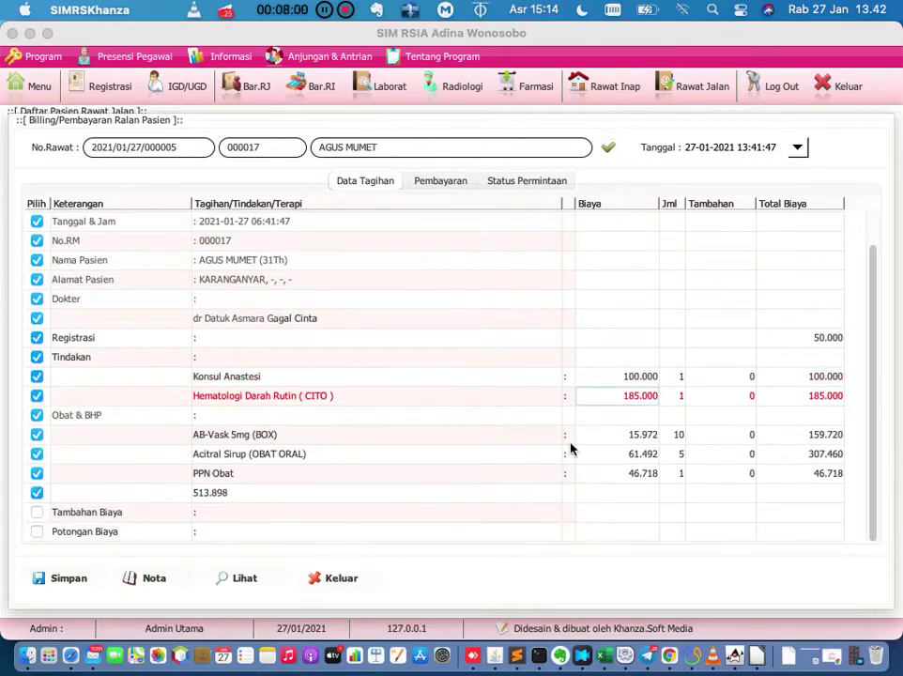
pyautogui.rightClick(571, 448)
pyautogui.click(481, 443)
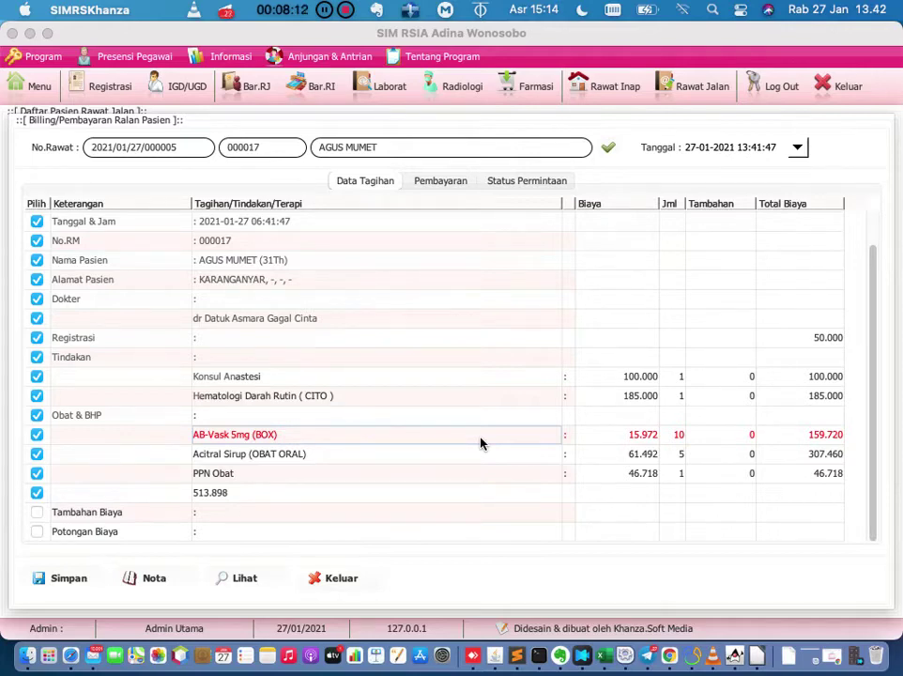
pyautogui.scroll(2, 479, 443)
pyautogui.scroll(-2, 480, 443)
pyautogui.click(441, 181)
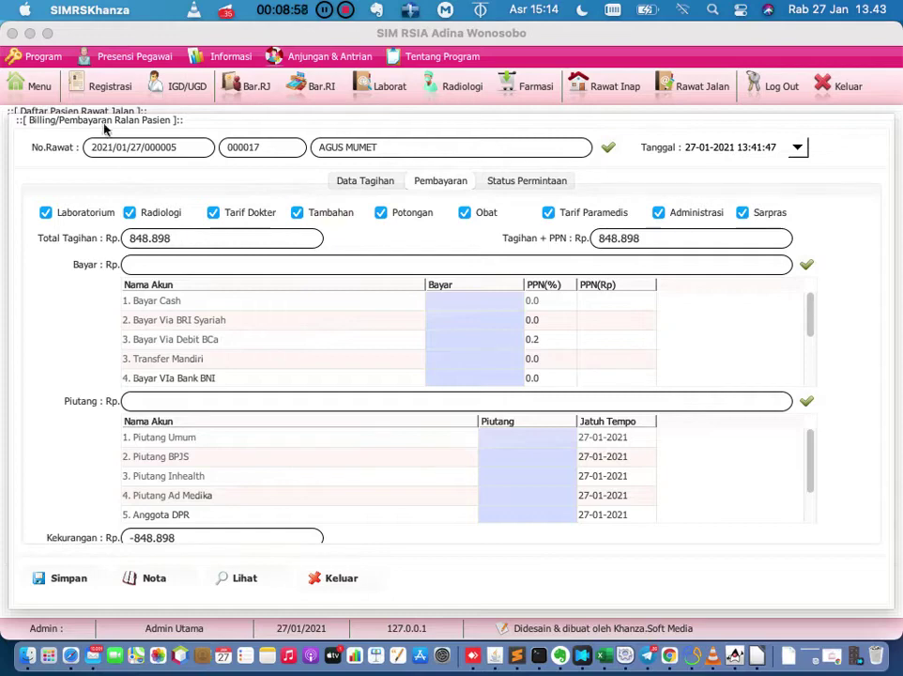
# Close the billing window and return to the main menu.
pyautogui.click(30, 86)
# Search the menu for 'akun bayar' and open the Akun Bayar settings.
pyautogui.click(272, 149)
pyautogui.press('BackSpace')
pyautogui.press('BackSpace')
pyautogui.press('BackSpace')
pyautogui.press('BackSpace')
pyautogui.press('BackSpace')
pyautogui.press('BackSpace')
pyautogui.press('BackSpace')
pyautogui.press('BackSpace')
pyautogui.press('BackSpace')
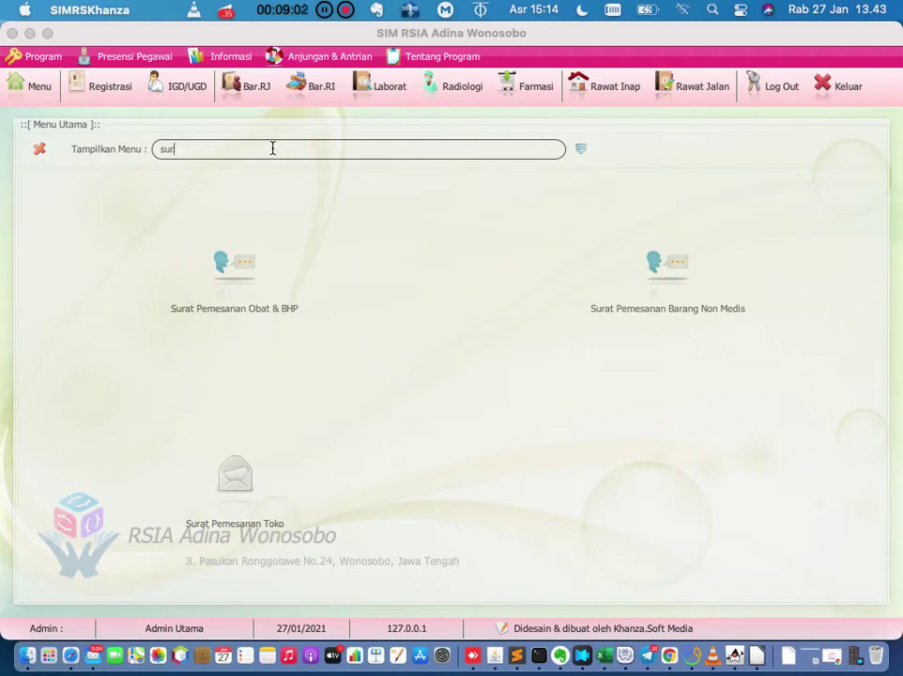
pyautogui.write('akun bayar')
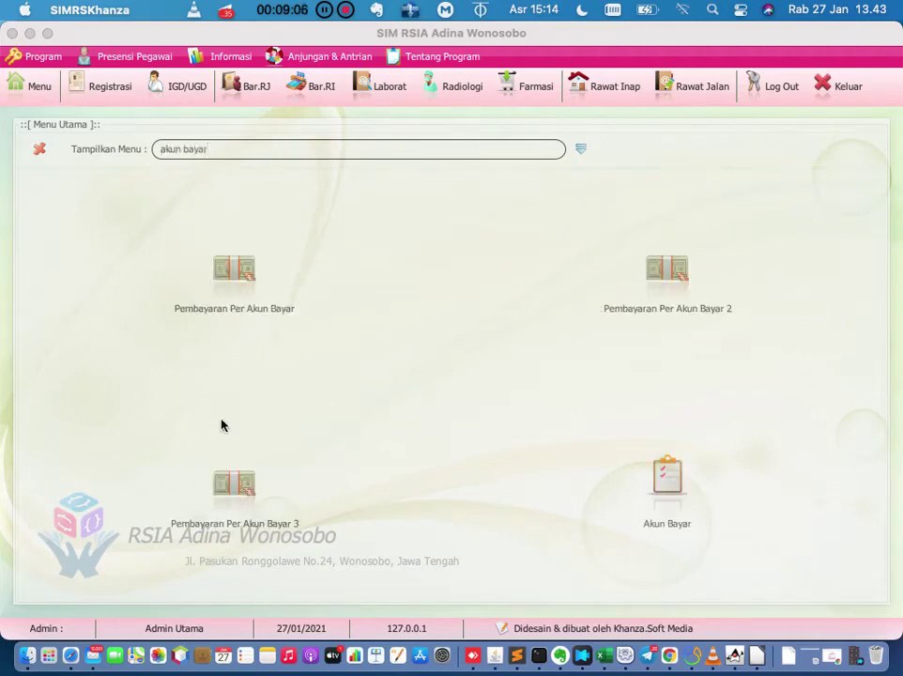
pyautogui.click(677, 485)
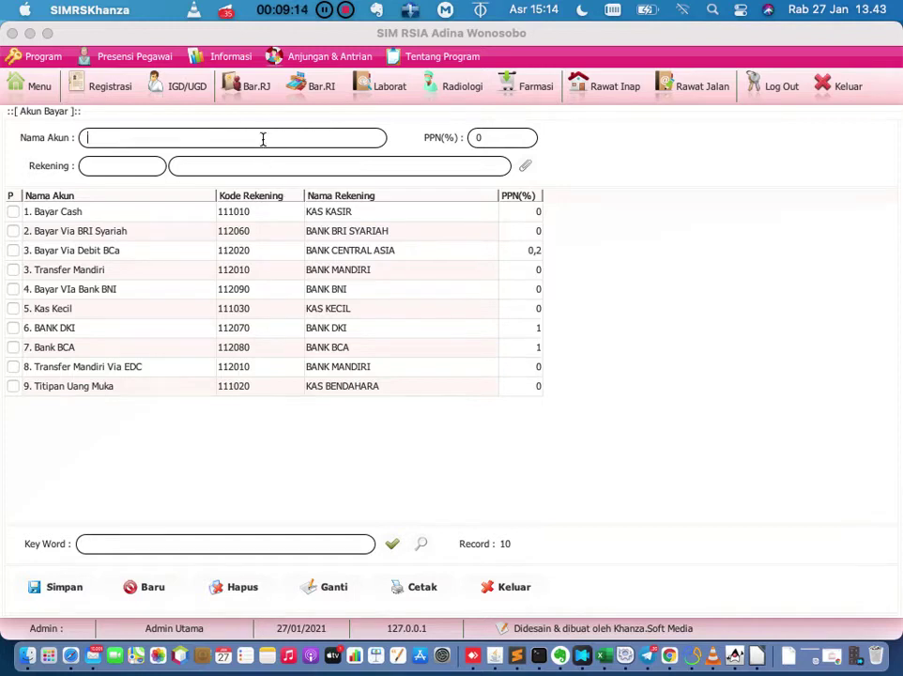
# Name the new payment account '10. Transfer Ke BNI'.
pyautogui.write('10')
pyautogui.write('.')
pyautogui.write(' Bayar')
pyautogui.press('BackSpace')
pyautogui.press('BackSpace')
pyautogui.press('BackSpace')
pyautogui.press('BackSpace')
pyautogui.press('BackSpace')
pyautogui.press('BackSpace')
pyautogui.write('Transfe')
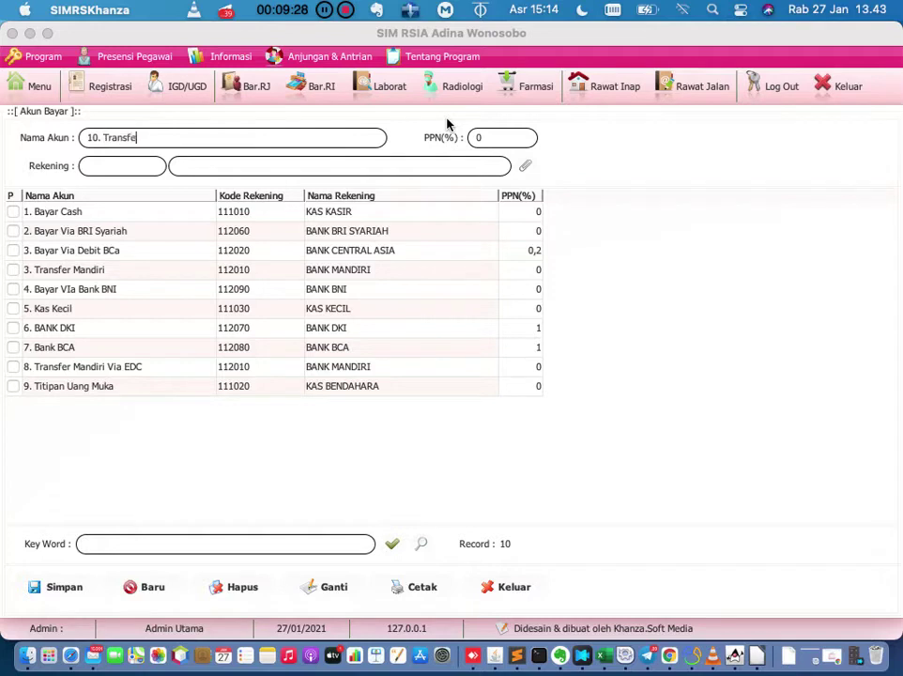
pyautogui.write('r Ke BNI')
pyautogui.click(504, 137)
# Choose 112090 BANK BNI as the account in Data Saldo Rekening.
pyautogui.click(524, 170)
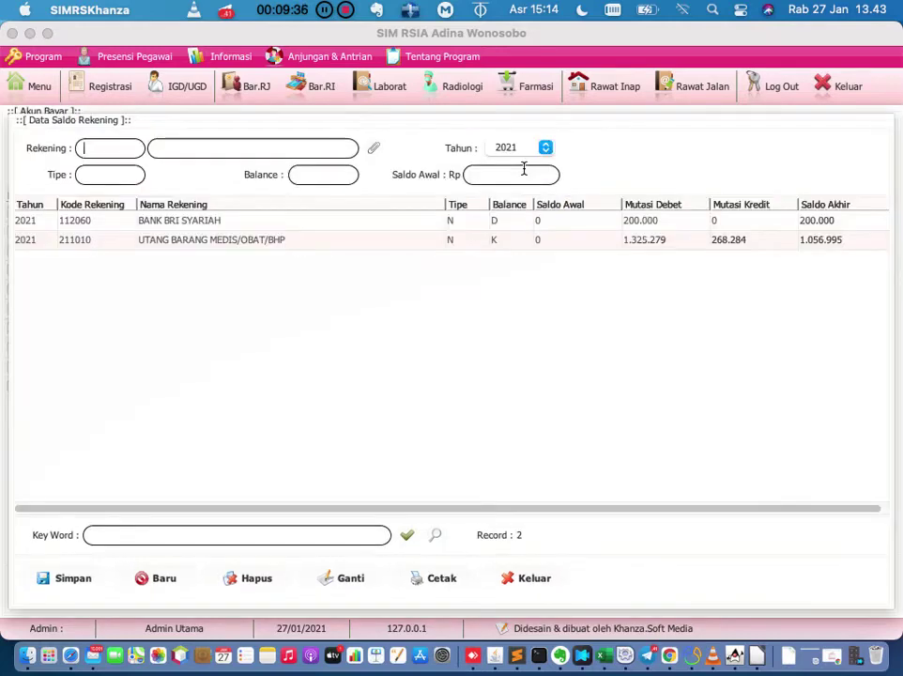
pyautogui.click(373, 152)
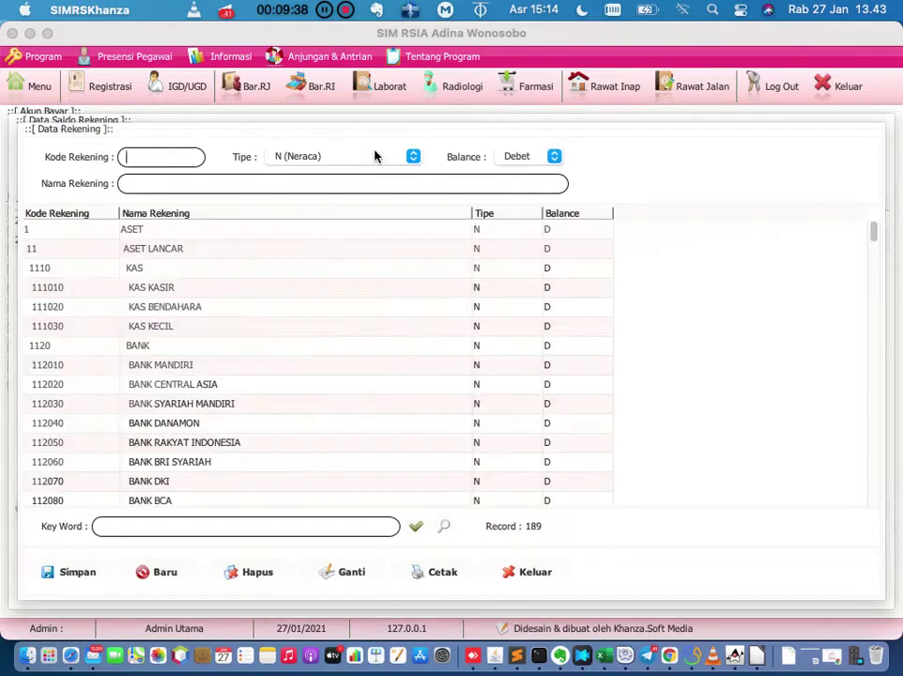
pyautogui.scroll(-3, 342, 339)
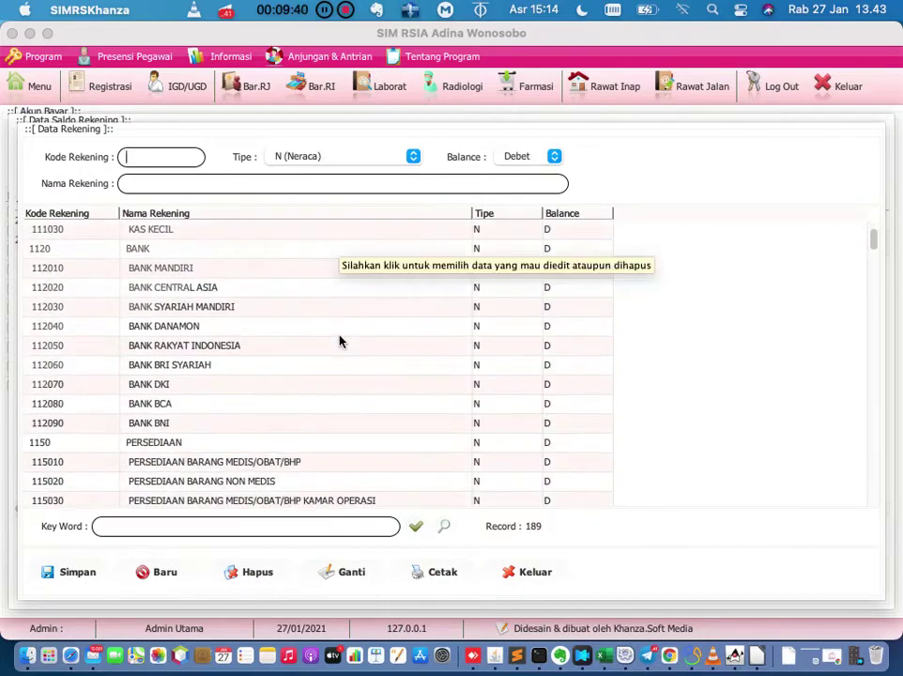
pyautogui.click(110, 252)
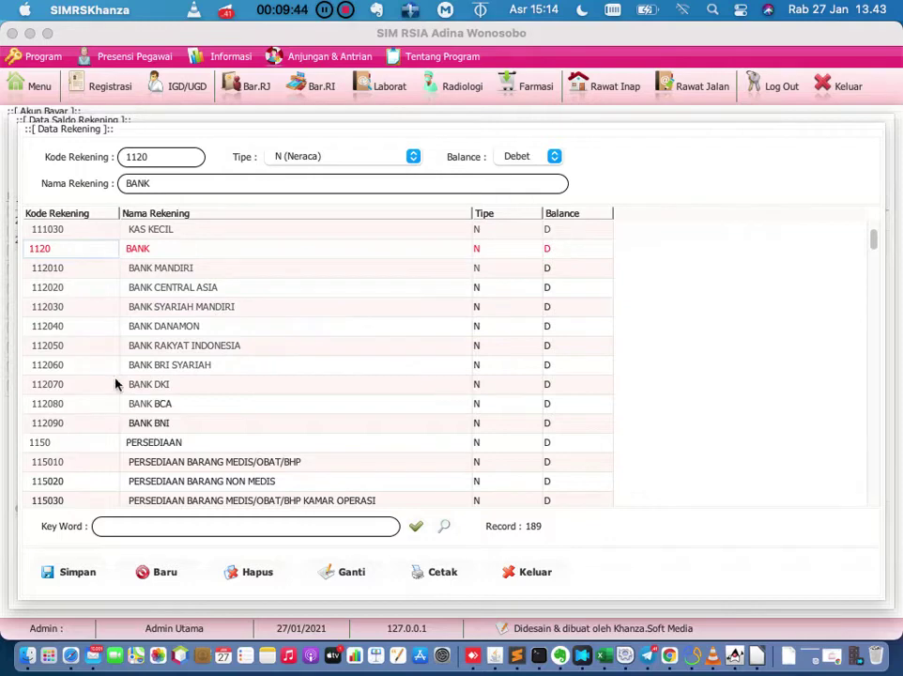
pyautogui.click(97, 427)
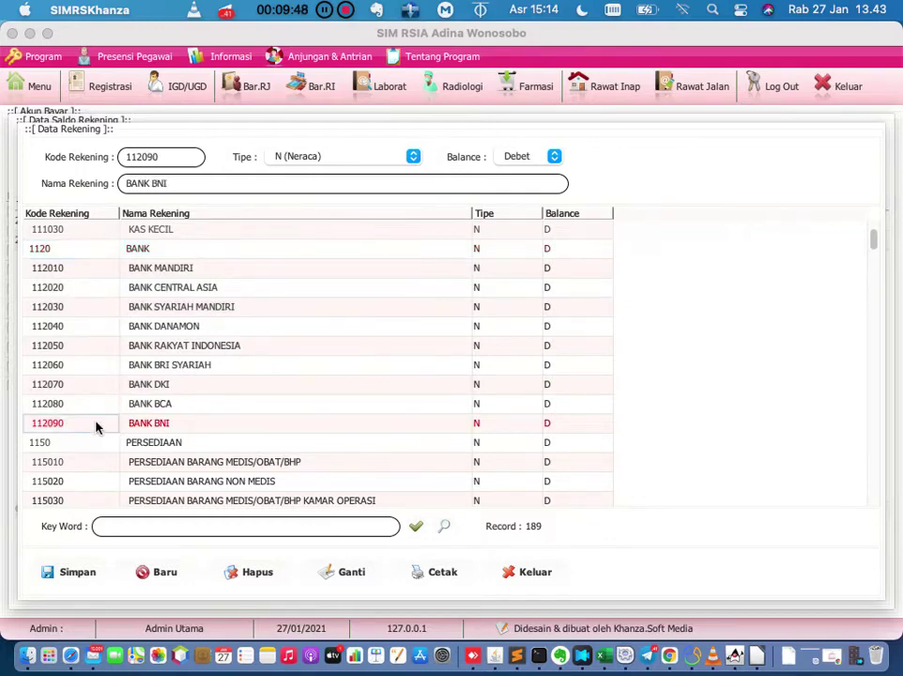
pyautogui.doubleClick(97, 427)
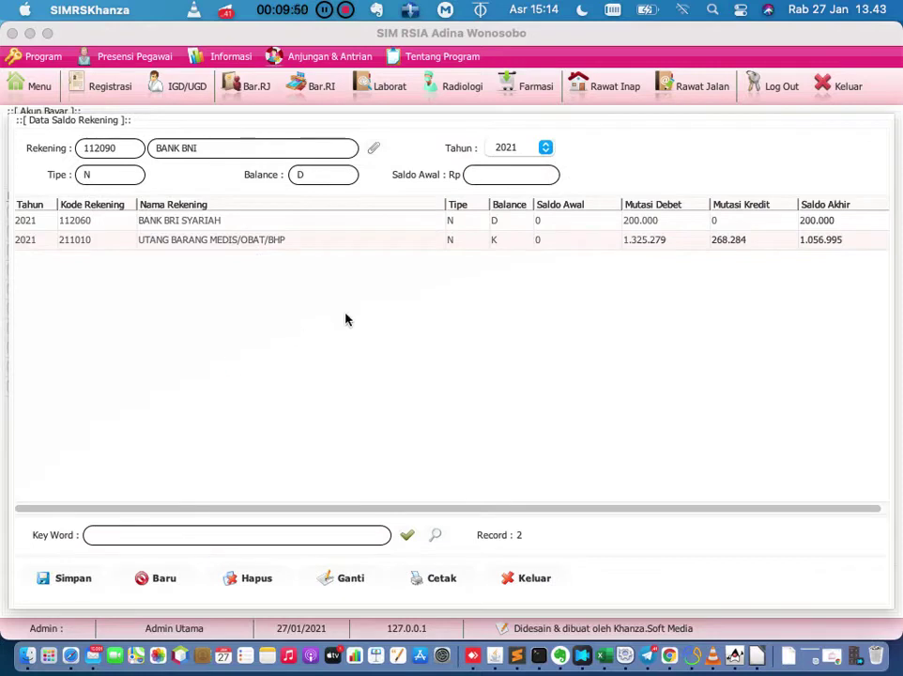
pyautogui.click(499, 178)
pyautogui.write('10000000000')
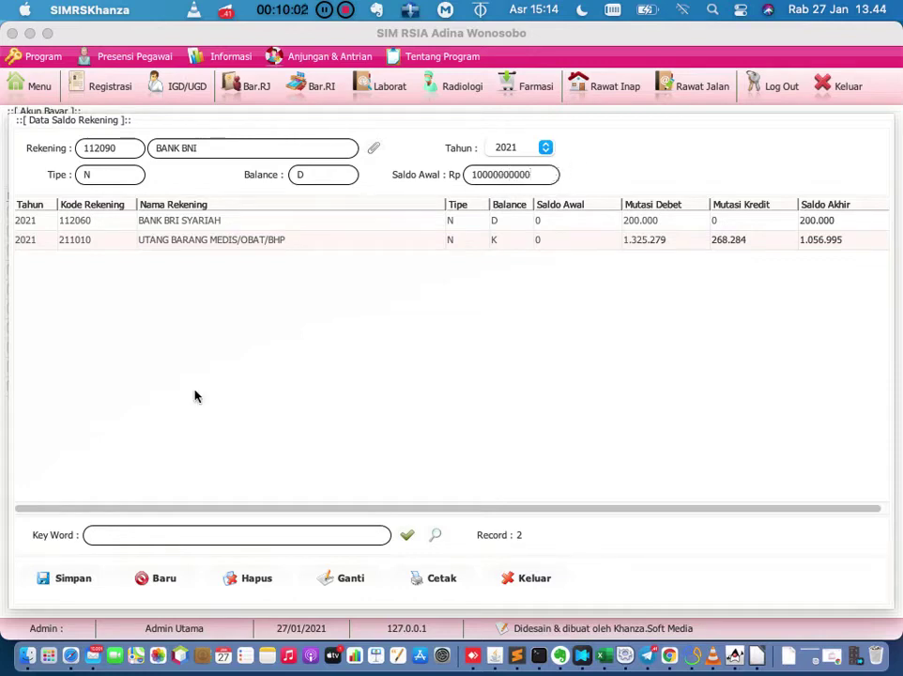
pyautogui.click(70, 579)
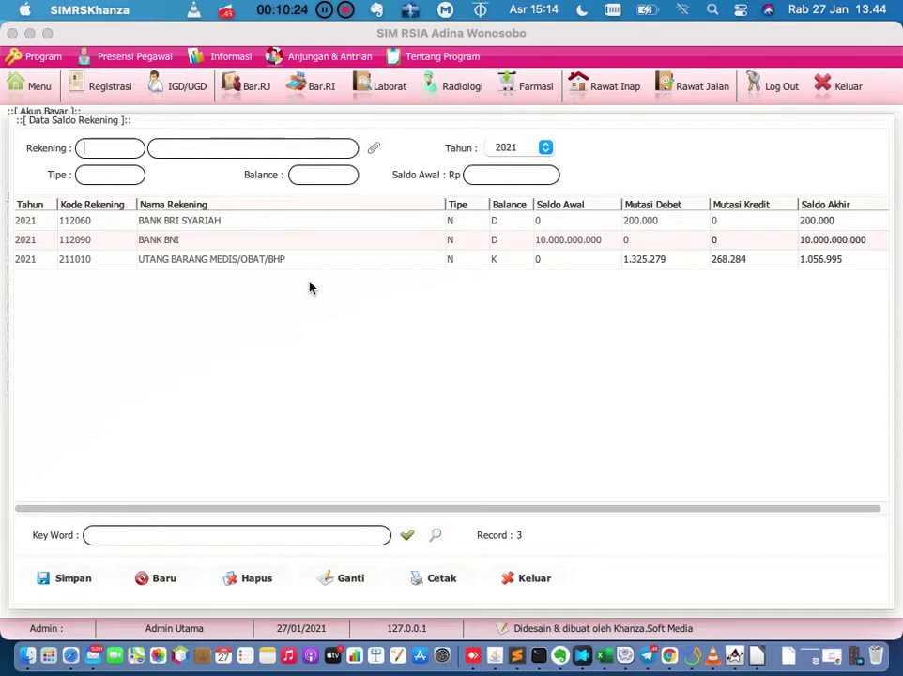
pyautogui.click(531, 583)
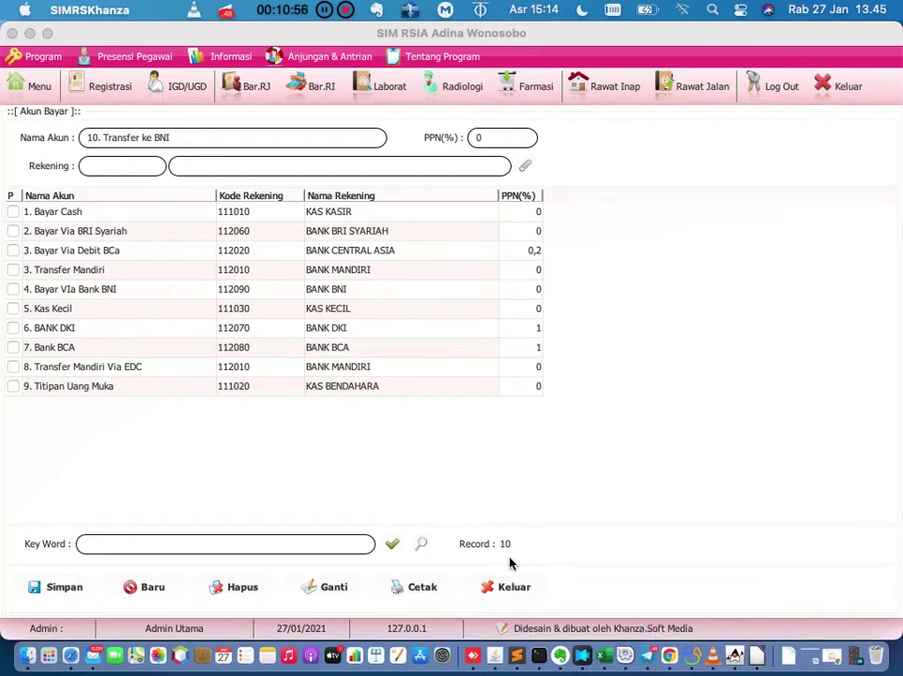
# Close the Akun Bayar payment account form.
pyautogui.click(513, 585)
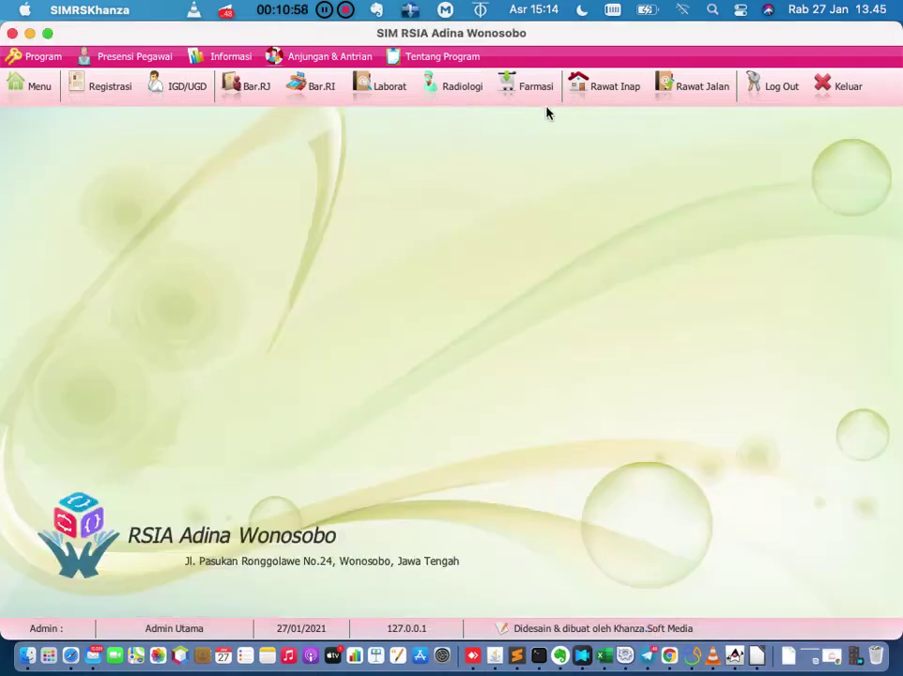
# Reopen the patient's bill and enter a 500000 cash payment.
pyautogui.click(673, 94)
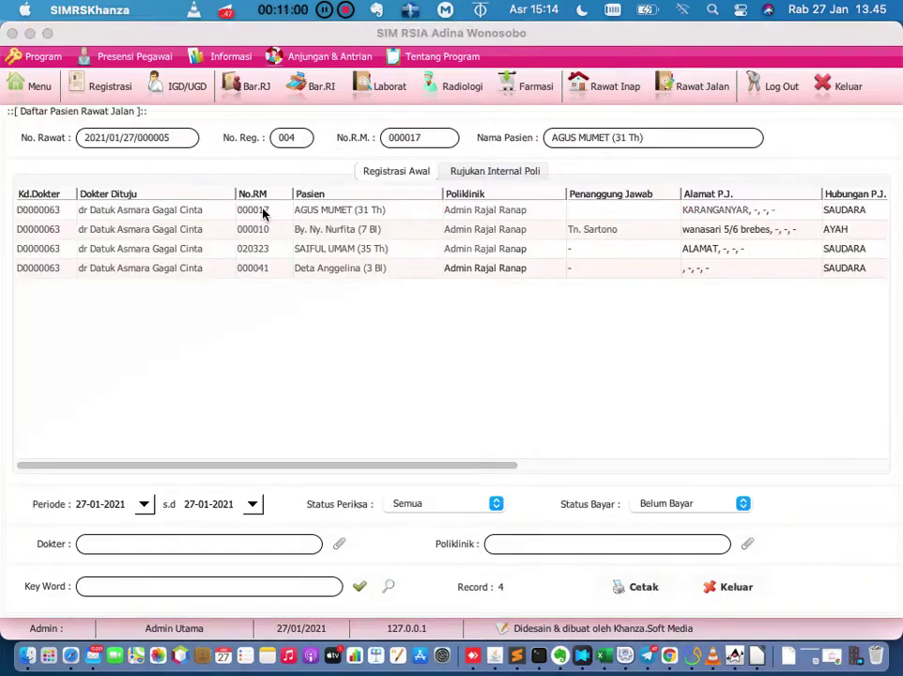
pyautogui.doubleClick(263, 210)
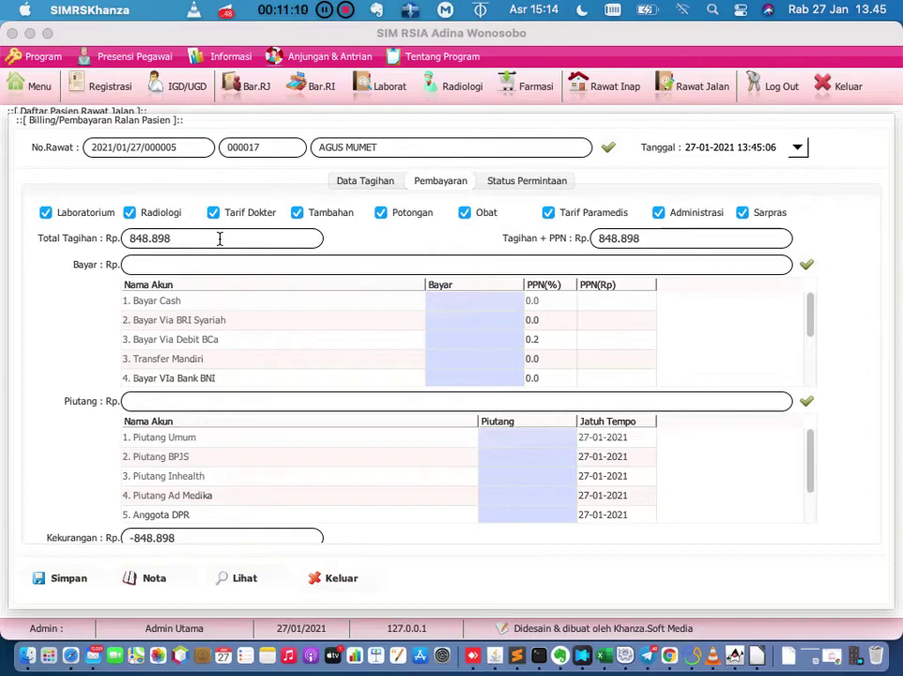
pyautogui.doubleClick(457, 303)
pyautogui.write('500000')
pyautogui.press('Return')
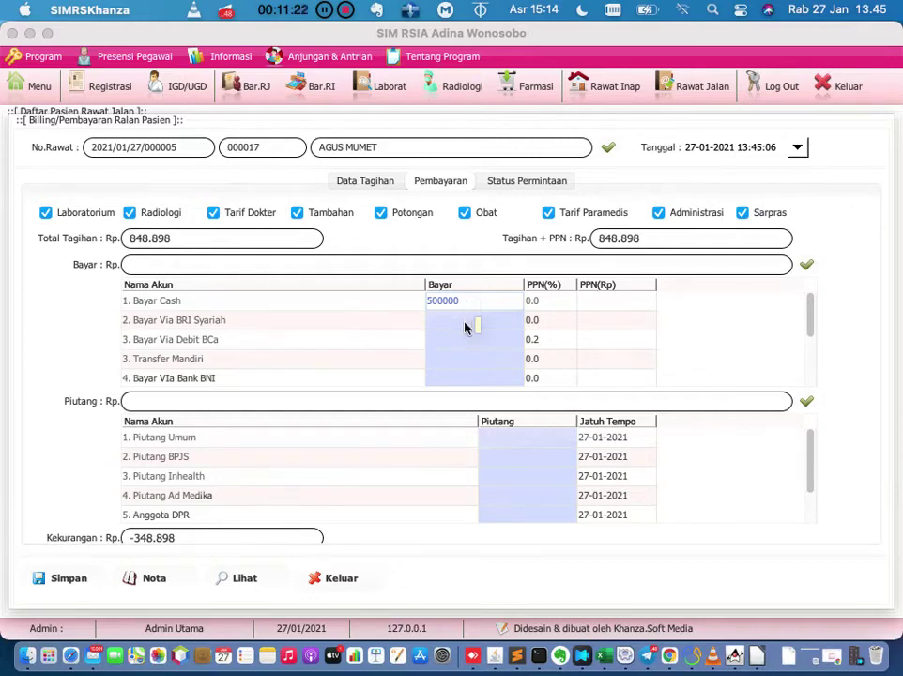
# Enter 348898 as the BRI Syariah payment so Kembali is 0.
pyautogui.doubleClick(464, 320)
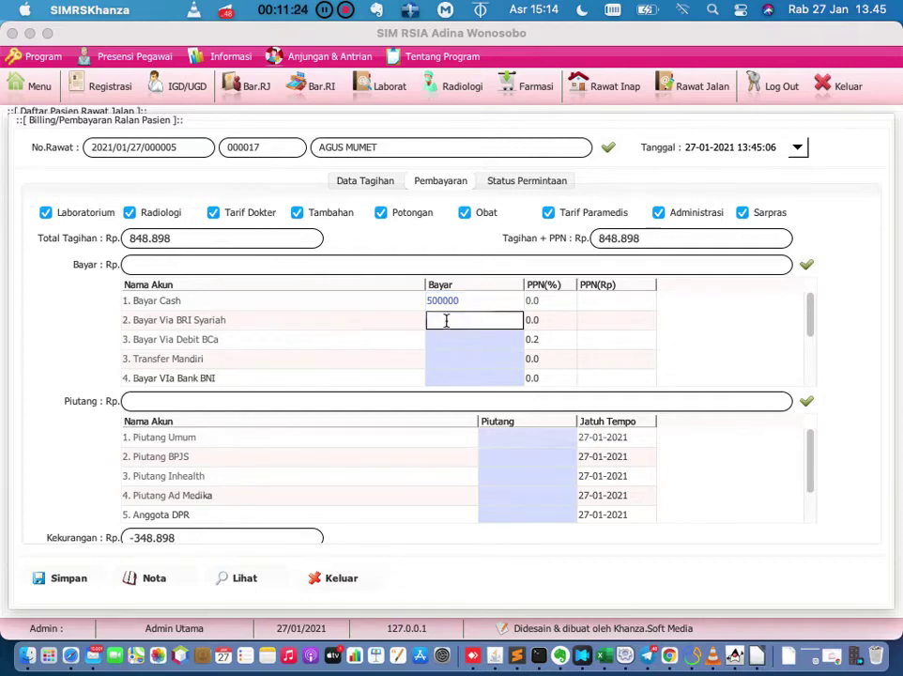
pyautogui.write('348898')
pyautogui.press('Return')
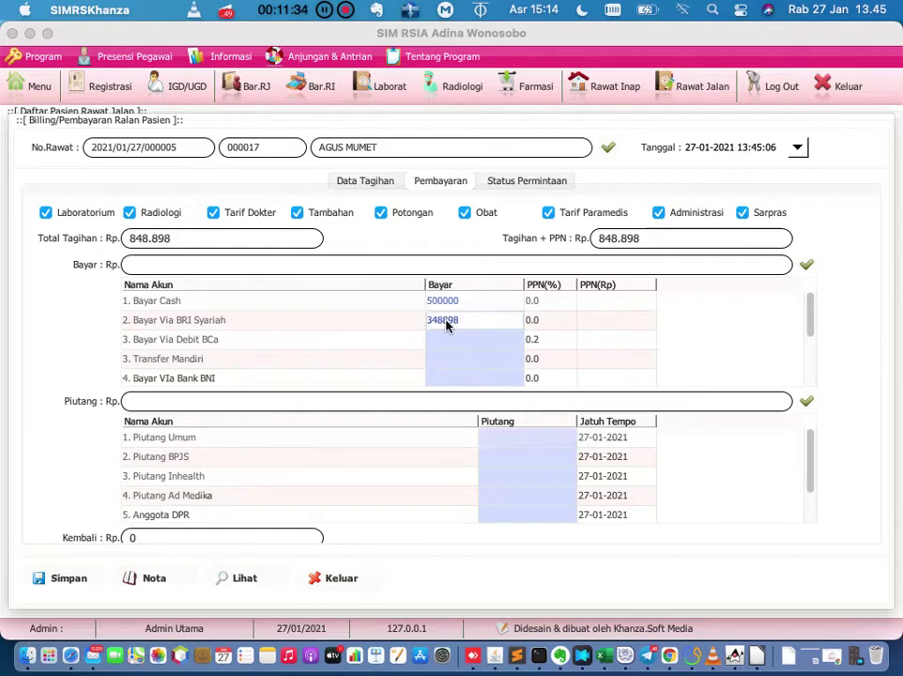
pyautogui.click(468, 300)
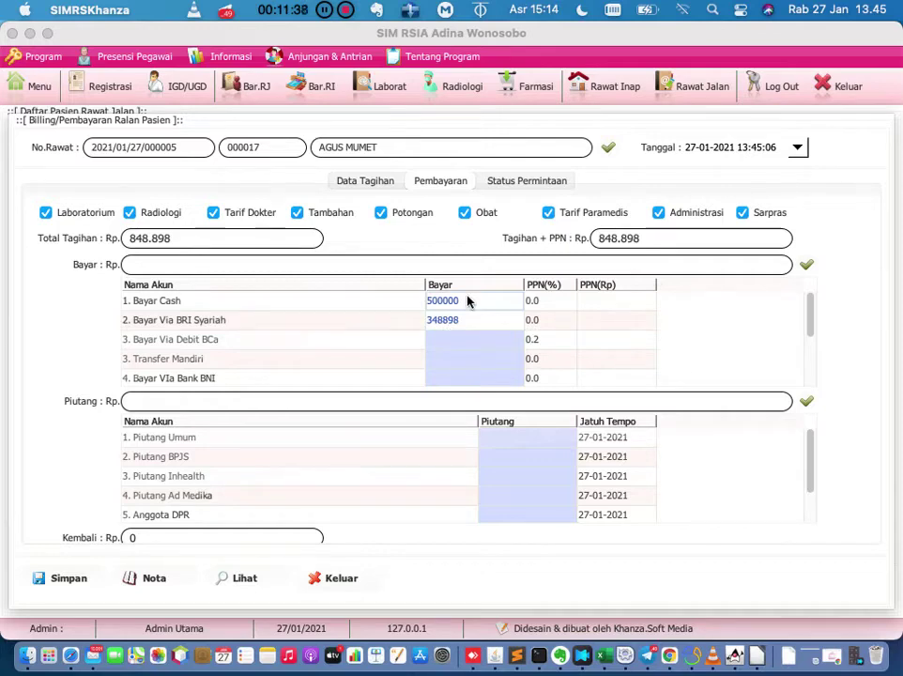
pyautogui.click(510, 440)
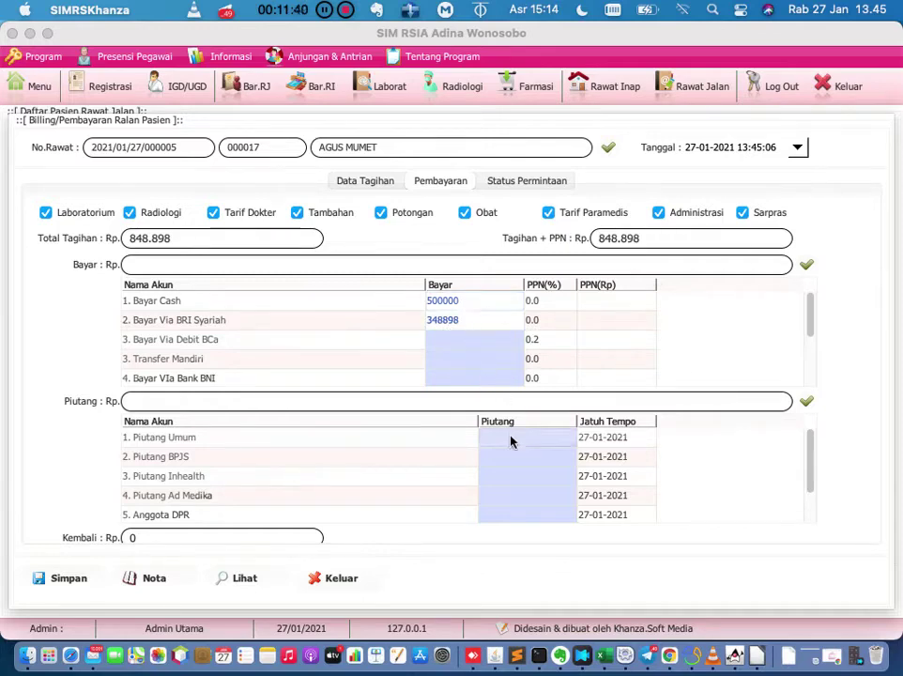
# Leave Piutang Umum empty and clear the BRI Syariah payment amount.
pyautogui.doubleClick(511, 439)
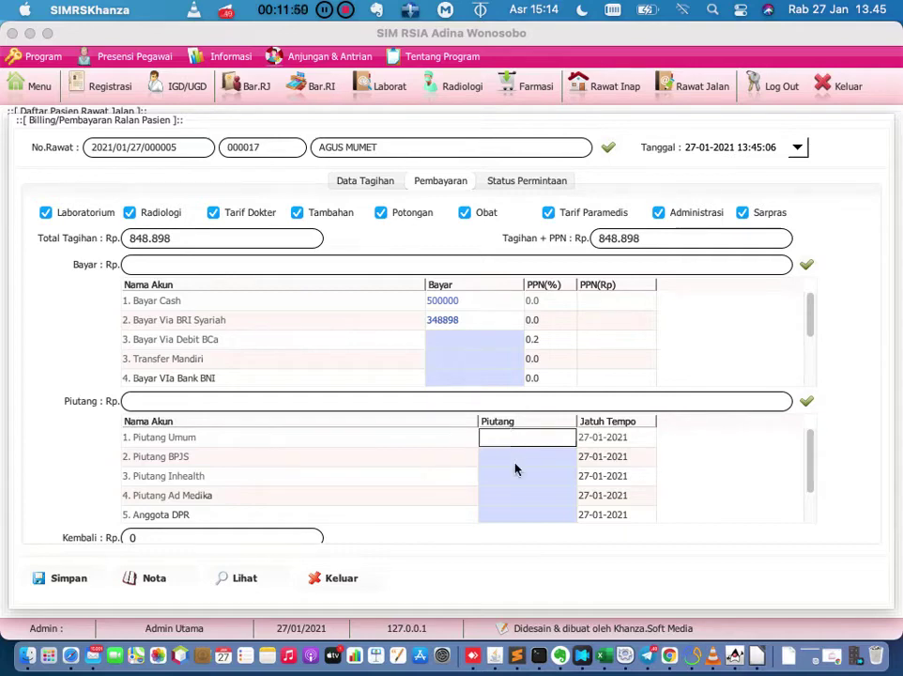
pyautogui.click(514, 467)
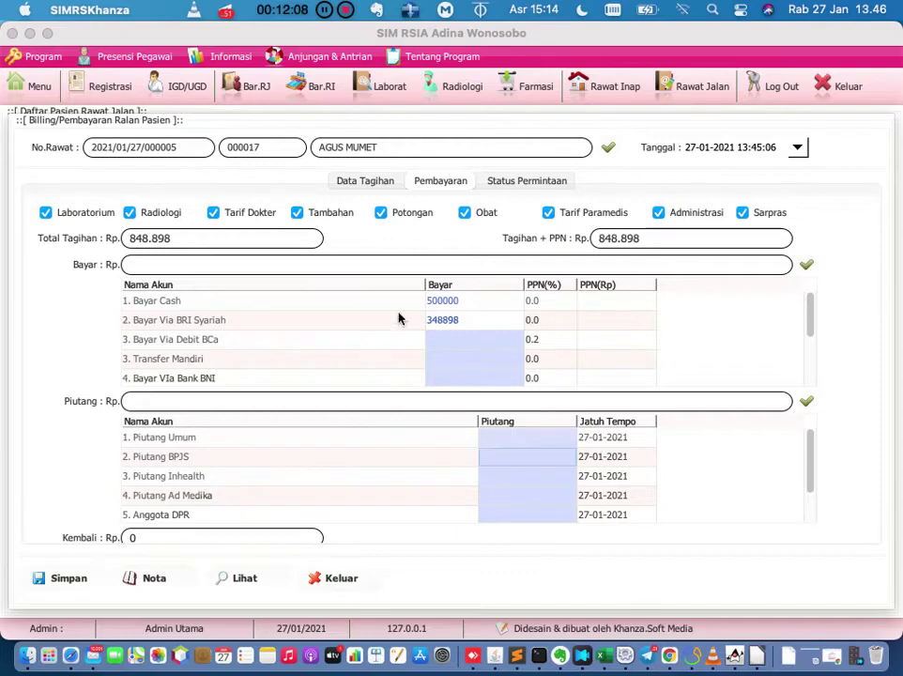
pyautogui.doubleClick(486, 318)
pyautogui.press('BackSpace')
pyautogui.press('BackSpace')
pyautogui.press('BackSpace')
pyautogui.press('BackSpace')
pyautogui.press('BackSpace')
pyautogui.press('BackSpace')
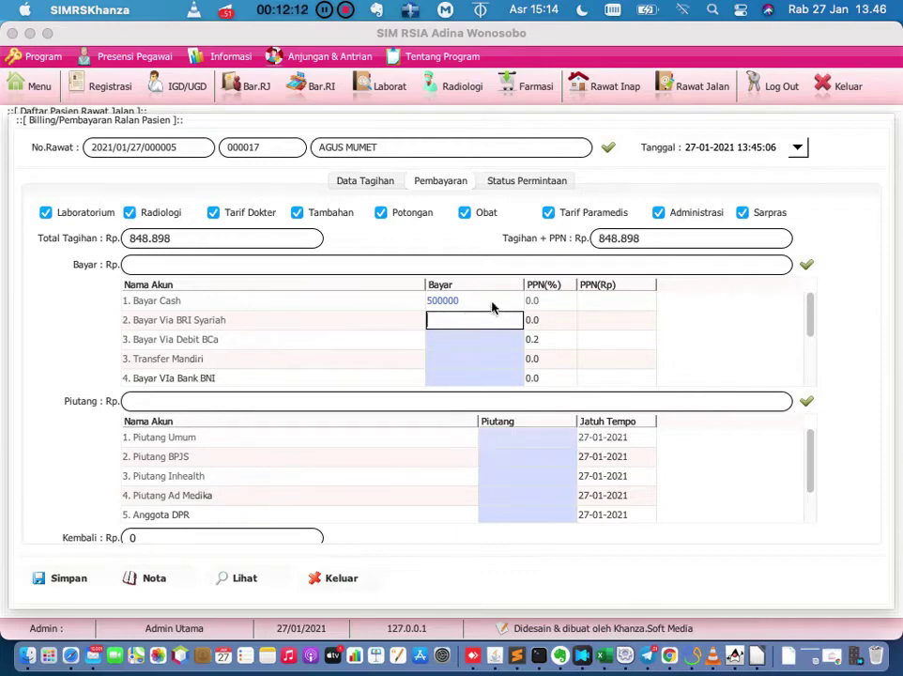
# Change the cash payment to 848898, then begin replacing the cash amount again.
pyautogui.doubleClick(492, 301)
pyautogui.press('BackSpace')
pyautogui.press('BackSpace')
pyautogui.press('BackSpace')
pyautogui.press('BackSpace')
pyautogui.press('BackSpace')
pyautogui.press('BackSpace')
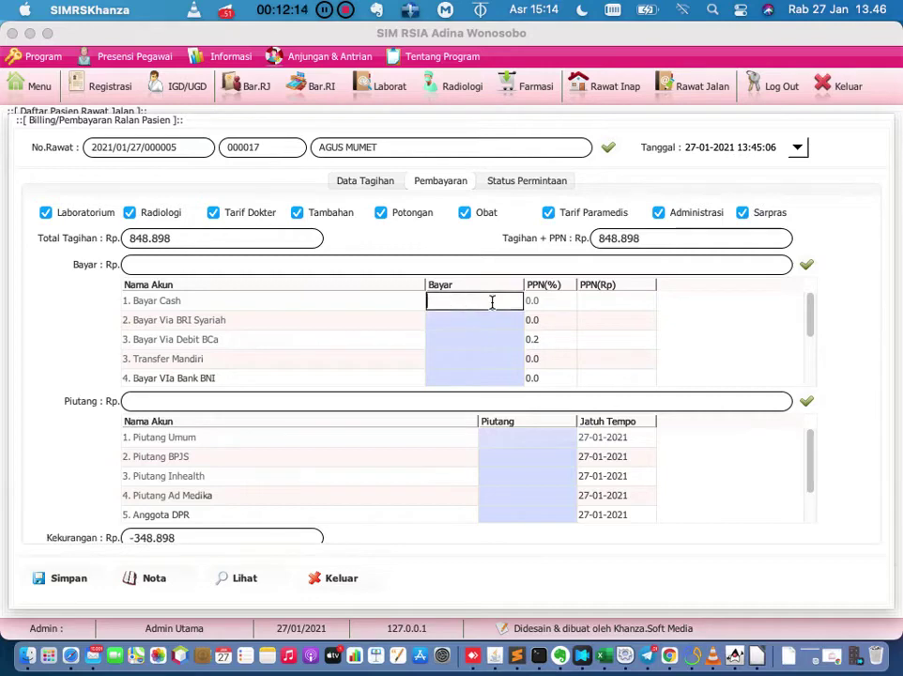
pyautogui.write('848898')
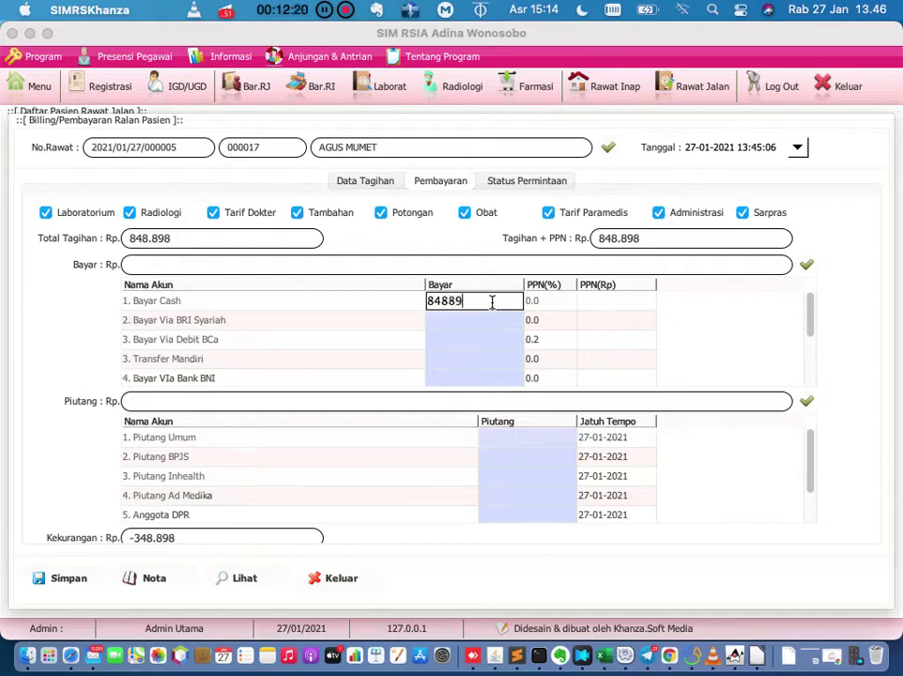
pyautogui.press('Return')
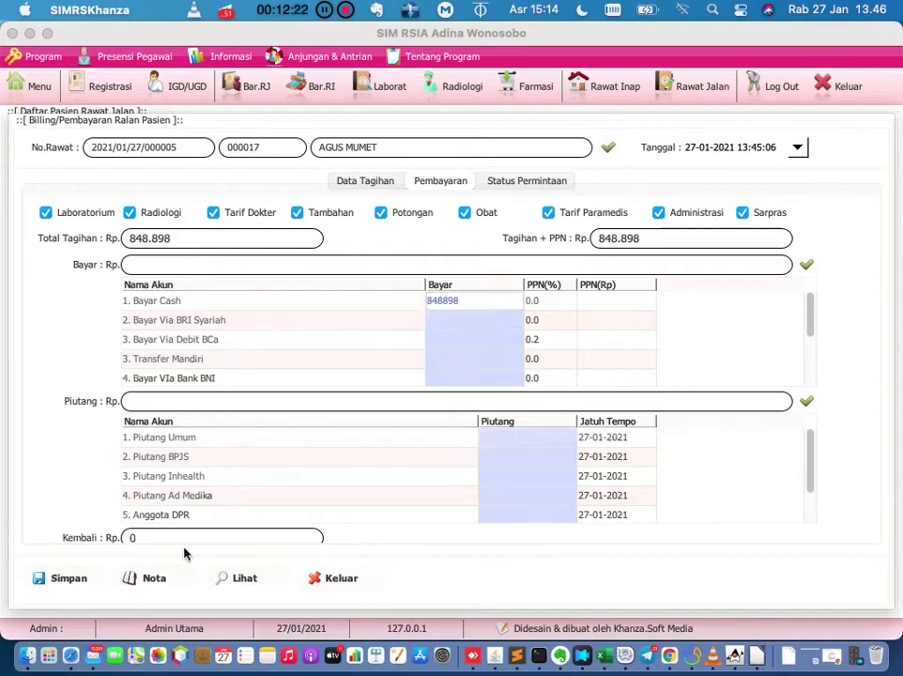
pyautogui.doubleClick(493, 301)
pyautogui.press('BackSpace')
pyautogui.press('BackSpace')
pyautogui.press('BackSpace')
pyautogui.press('BackSpace')
pyautogui.press('BackSpace')
pyautogui.press('BackSpace')
# Enter 900000 as the cash payment against the 848.898 total, leaving 51.102 change.
pyautogui.write('9')
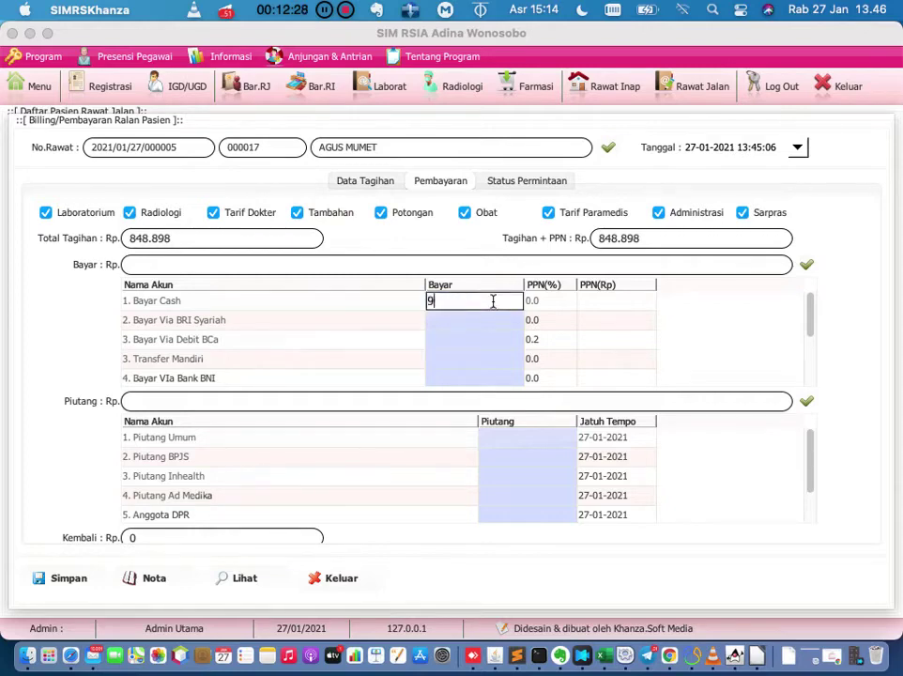
pyautogui.write('00000')
pyautogui.press('Return')
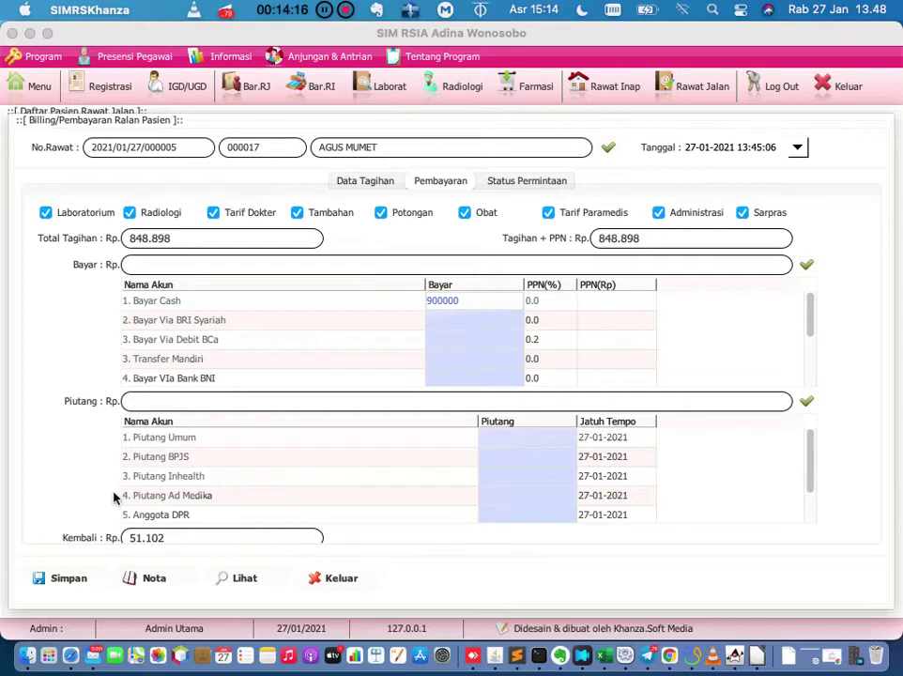
# Save the payment and print the bill in Nota format to a print preview.
pyautogui.click(74, 581)
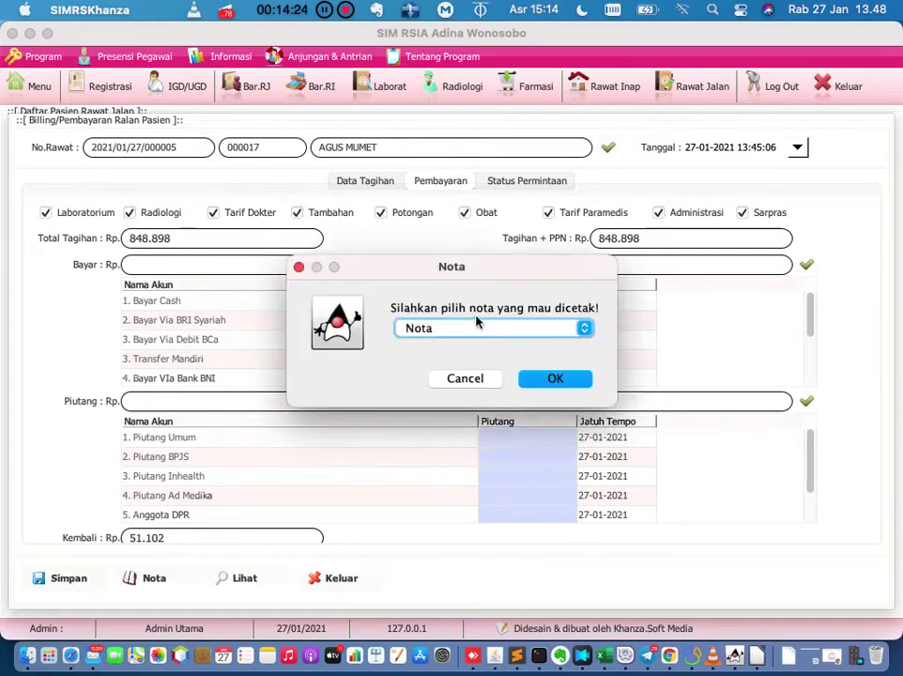
pyautogui.click(504, 328)
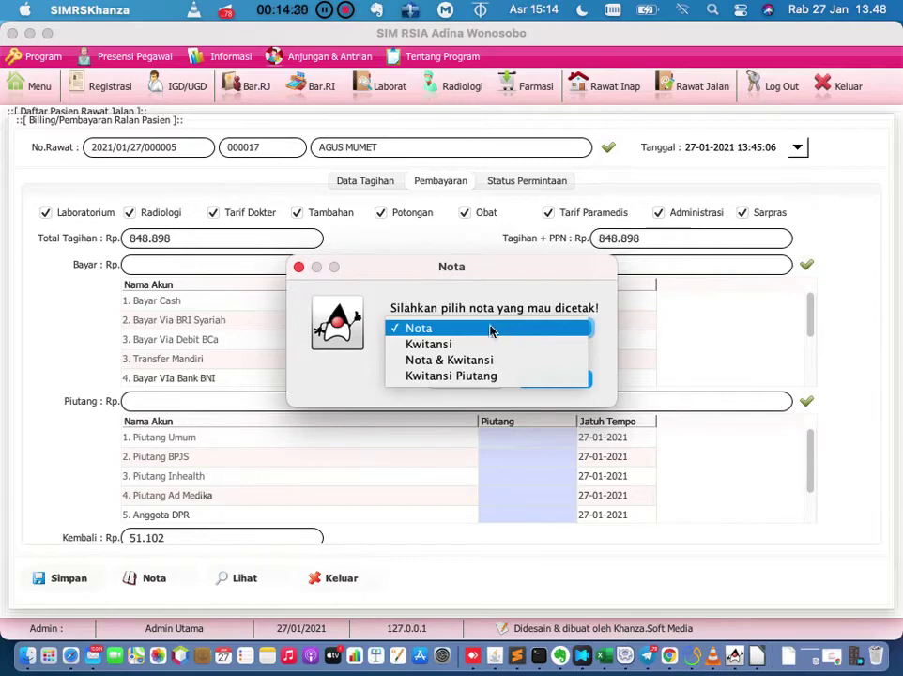
pyautogui.click(492, 328)
pyautogui.click(553, 381)
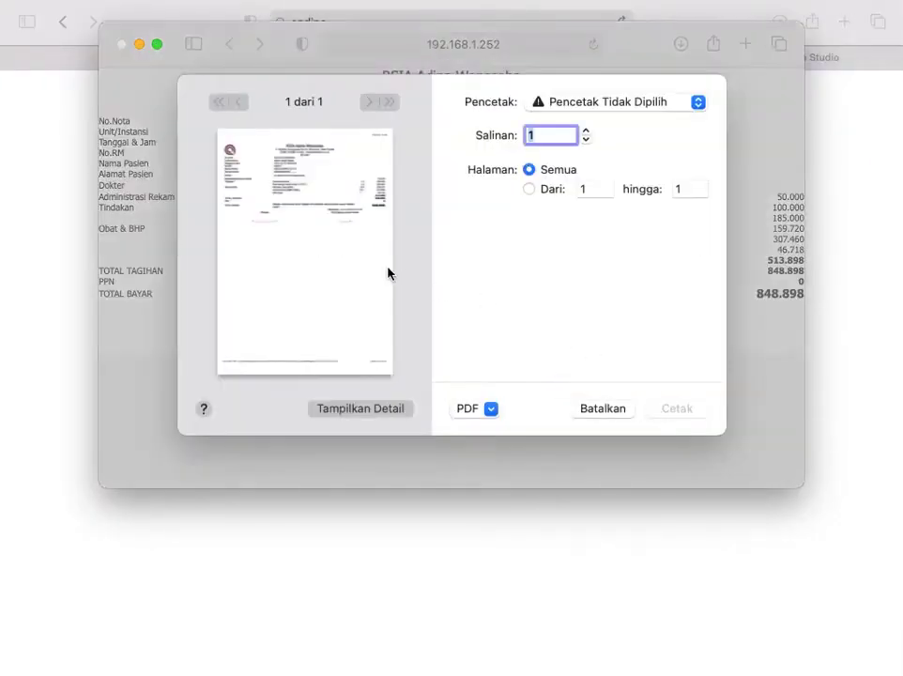
# Cancel printing the Nota and enlarge the bill window to review the 848.898 total.
pyautogui.click(668, 107)
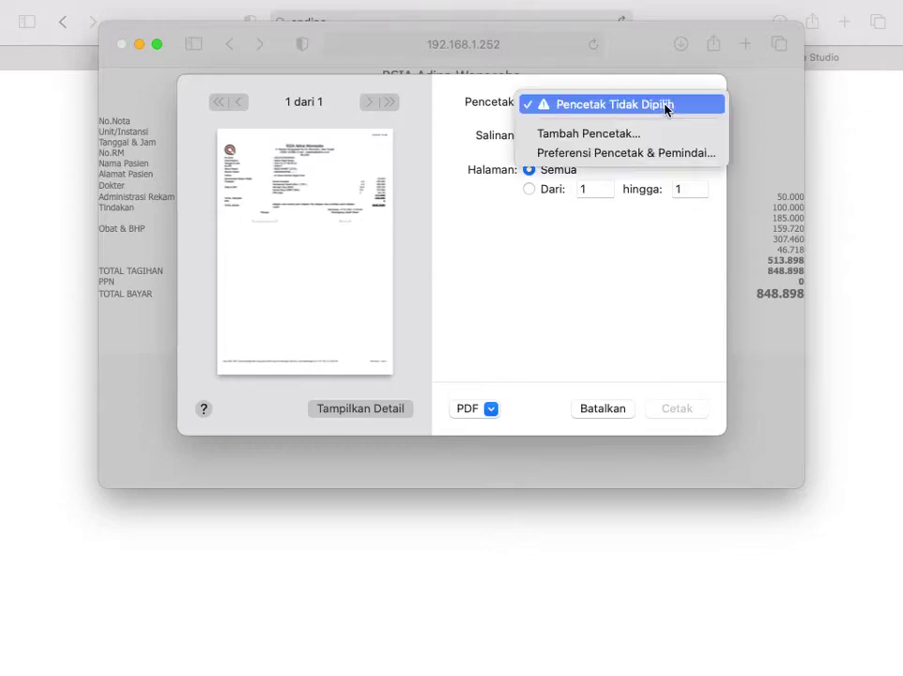
pyautogui.click(668, 109)
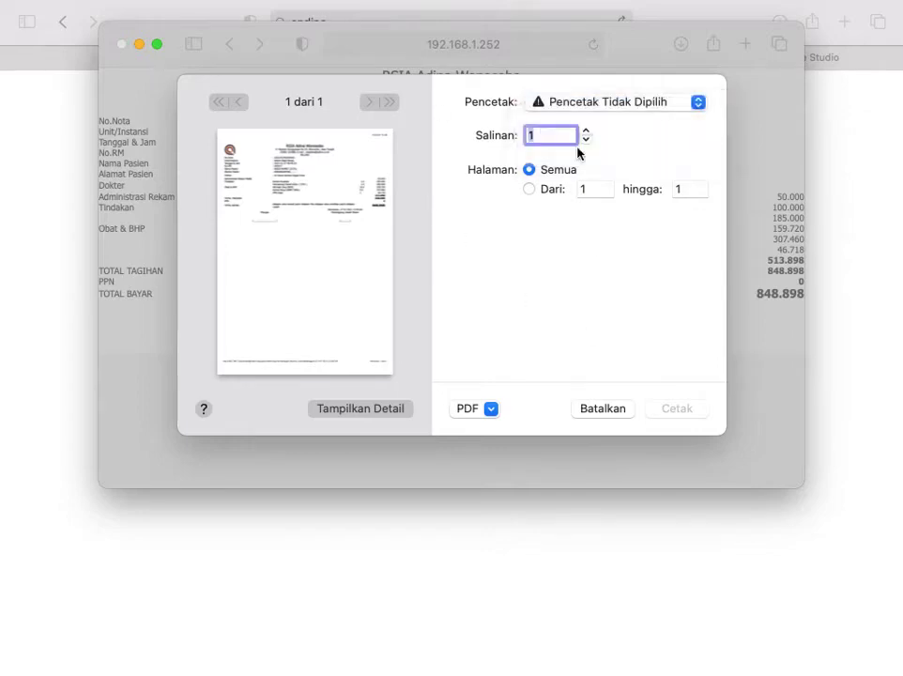
pyautogui.click(604, 408)
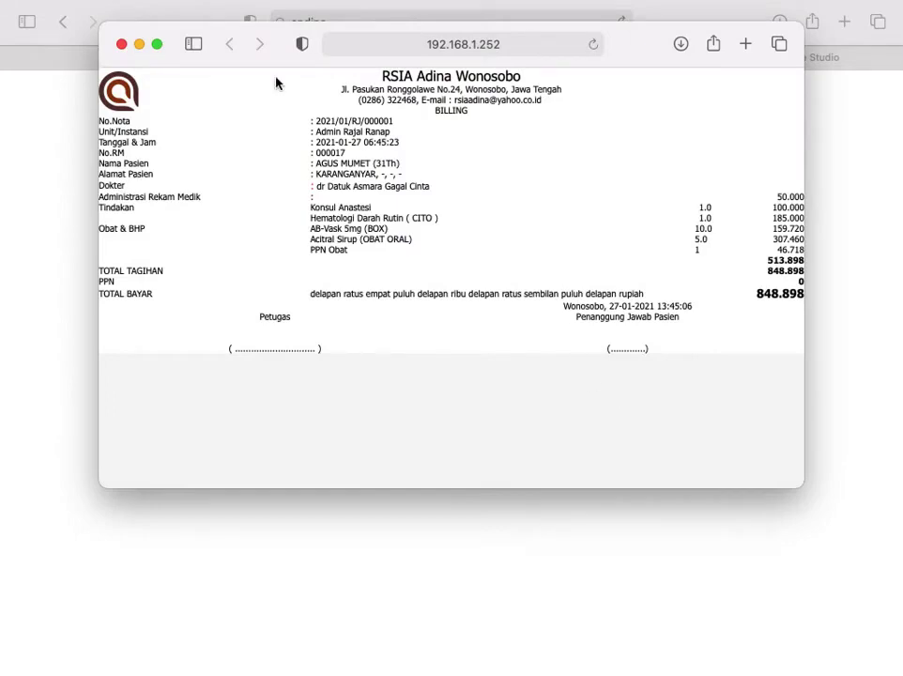
pyautogui.click(157, 44)
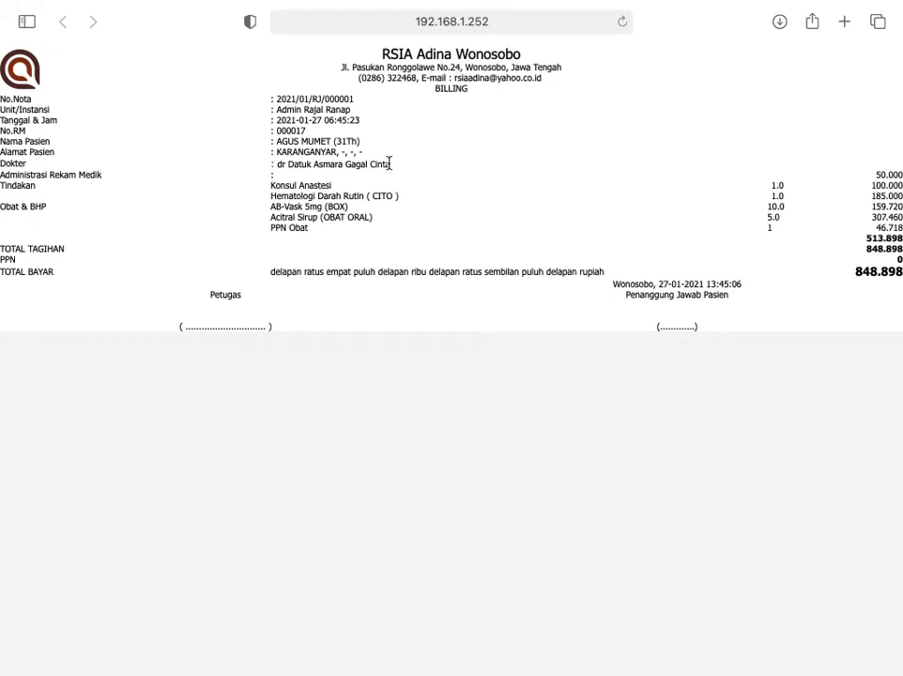
pyautogui.moveTo(380, 5)
pyautogui.moveTo(244, 3)
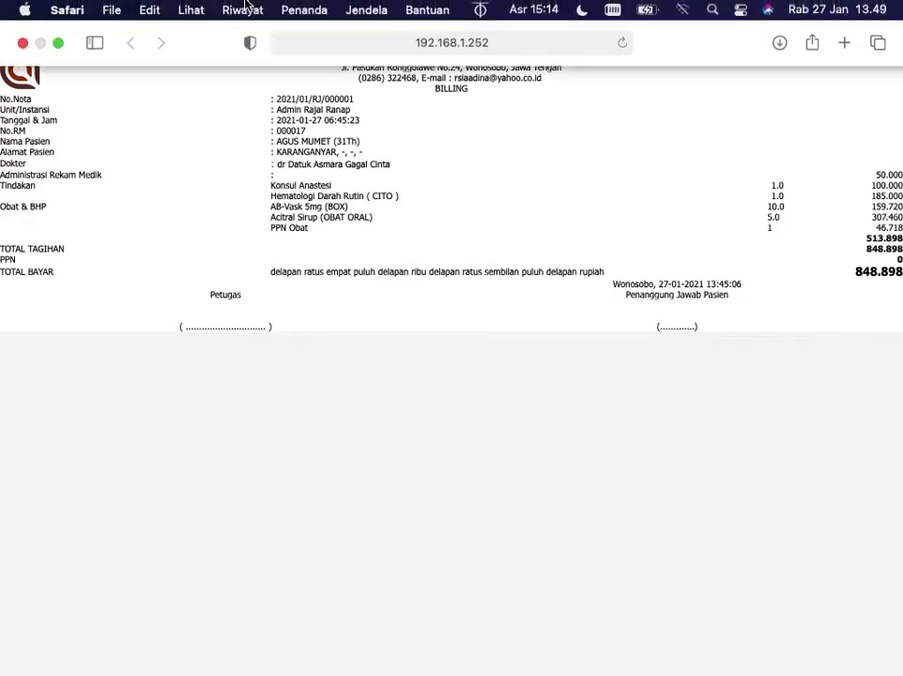
# Close the bill window, return to the billing form and dismiss the processing error.
pyautogui.click(23, 43)
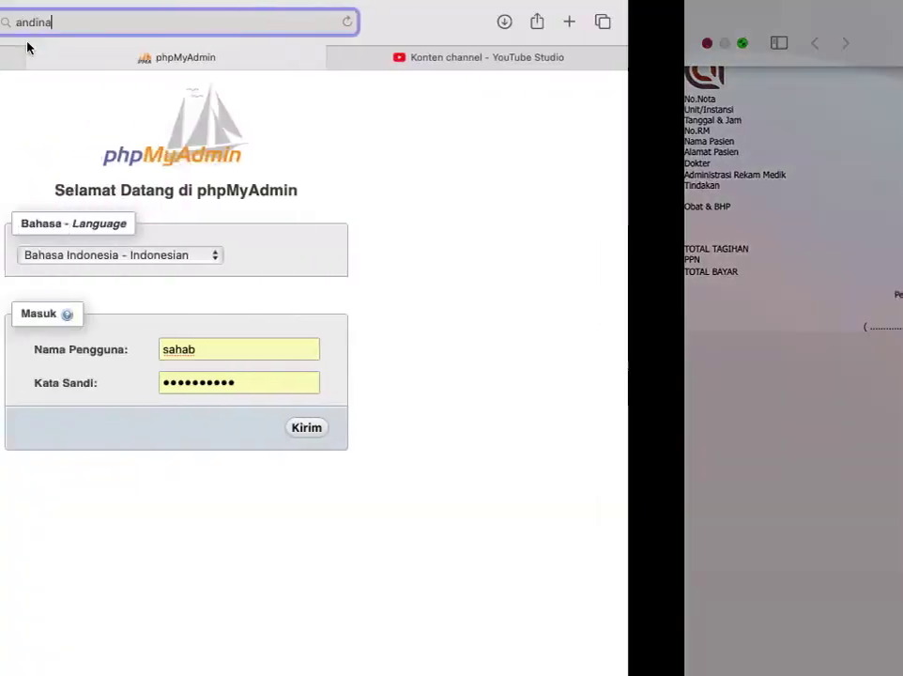
pyautogui.hotkey('ctrl', 'Up')
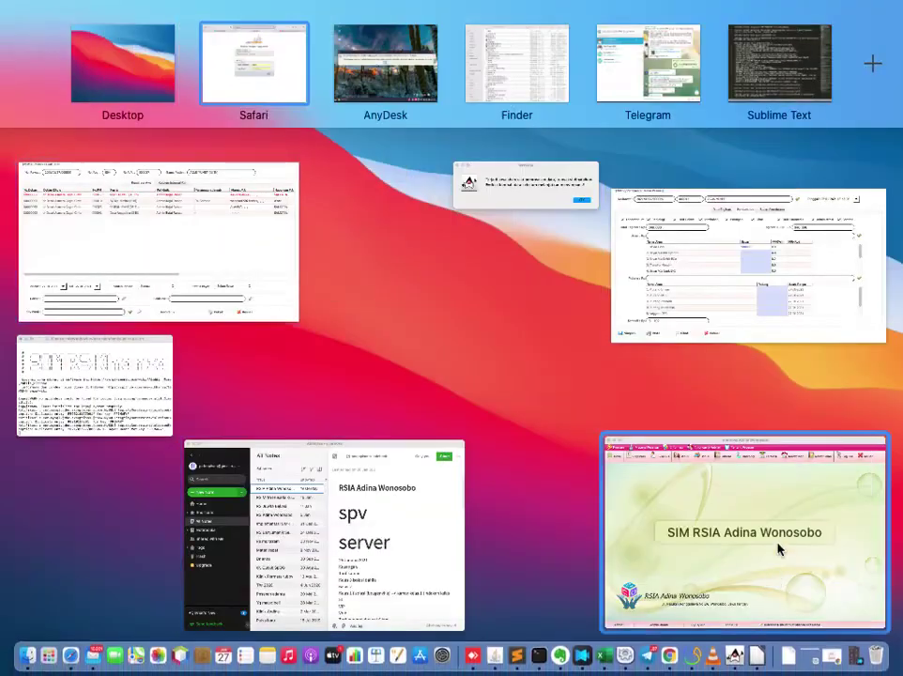
pyautogui.click(676, 281)
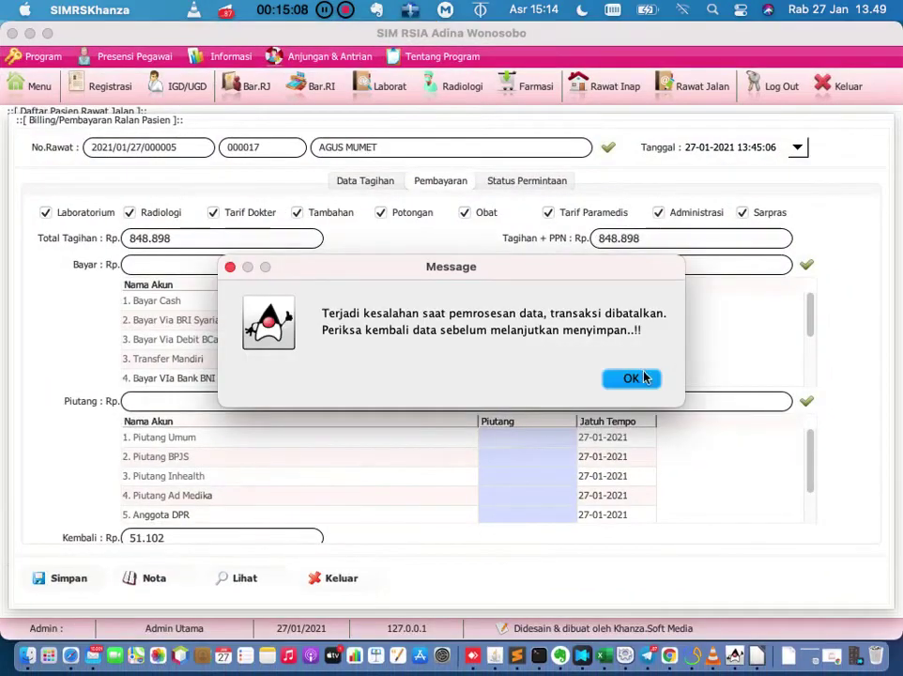
pyautogui.click(634, 377)
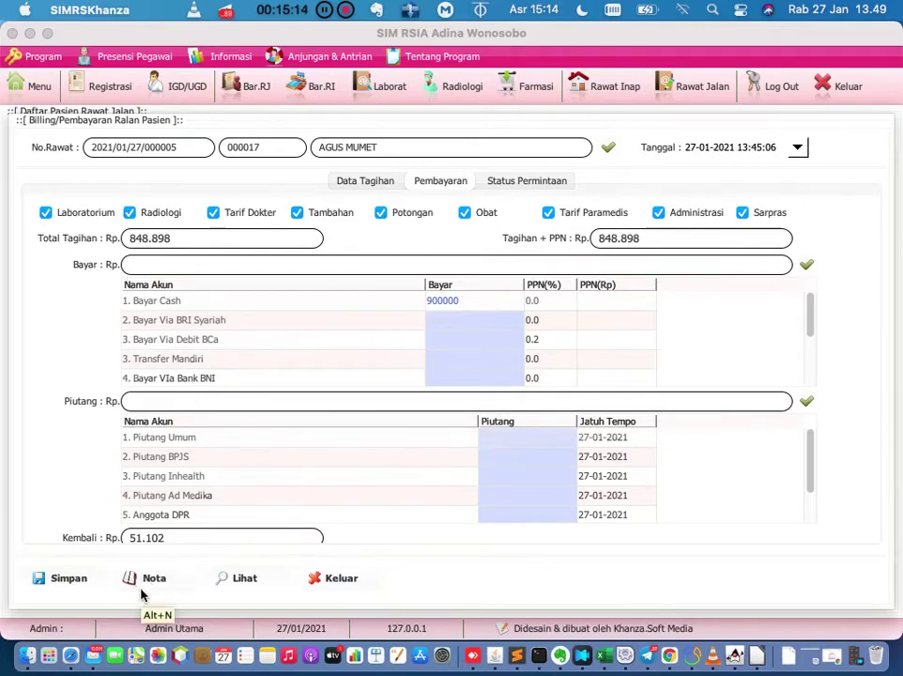
# Re-save the payment and acknowledge the already-saved warning.
pyautogui.click(79, 580)
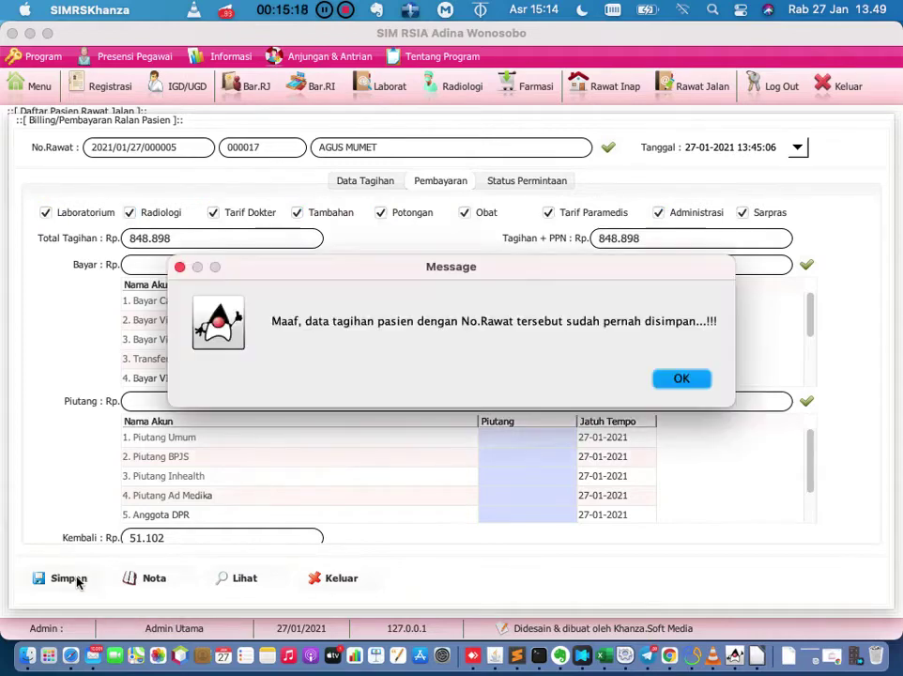
pyautogui.click(675, 381)
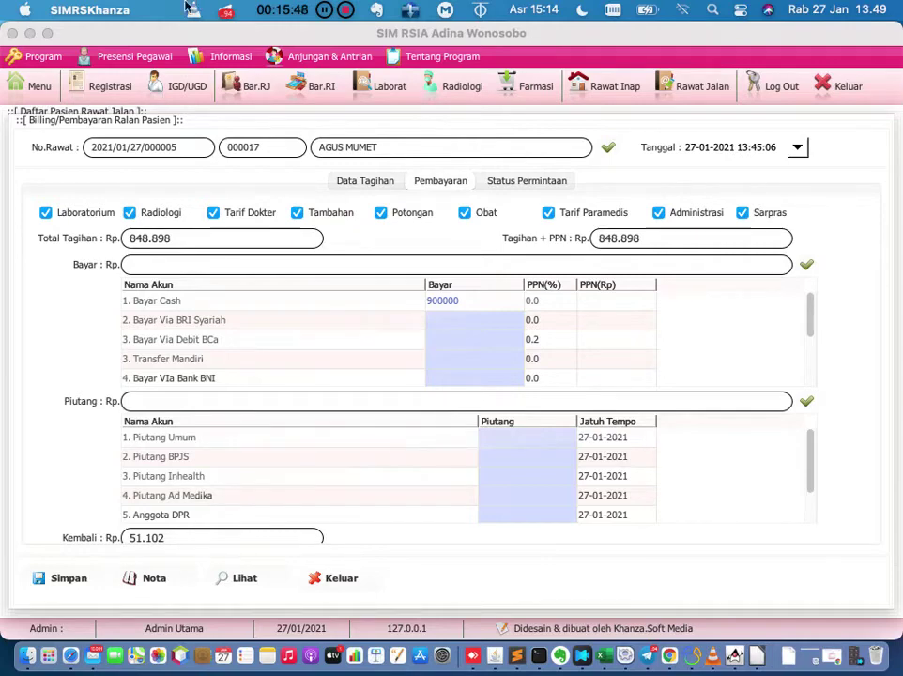
pyautogui.click(32, 86)
pyautogui.click(423, 147)
pyautogui.press('BackSpace')
pyautogui.press('BackSpace')
pyautogui.press('BackSpace')
pyautogui.press('BackSpace')
pyautogui.press('BackSpace')
pyautogui.press('BackSpace')
pyautogui.press('BackSpace')
pyautogui.press('BackSpace')
pyautogui.press('BackSpace')
pyautogui.press('BackSpace')
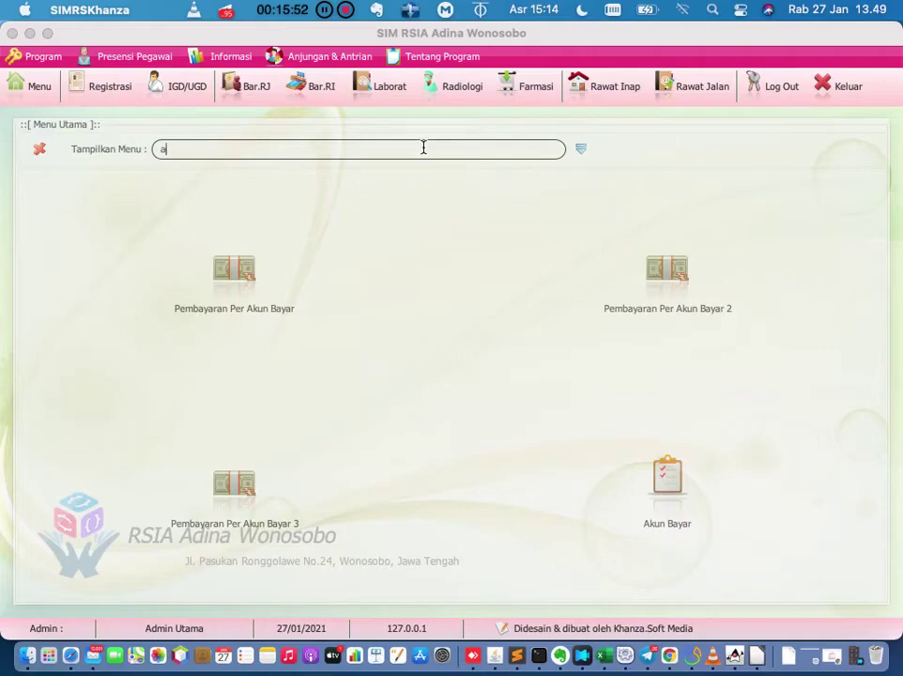
pyautogui.write('jurnal')
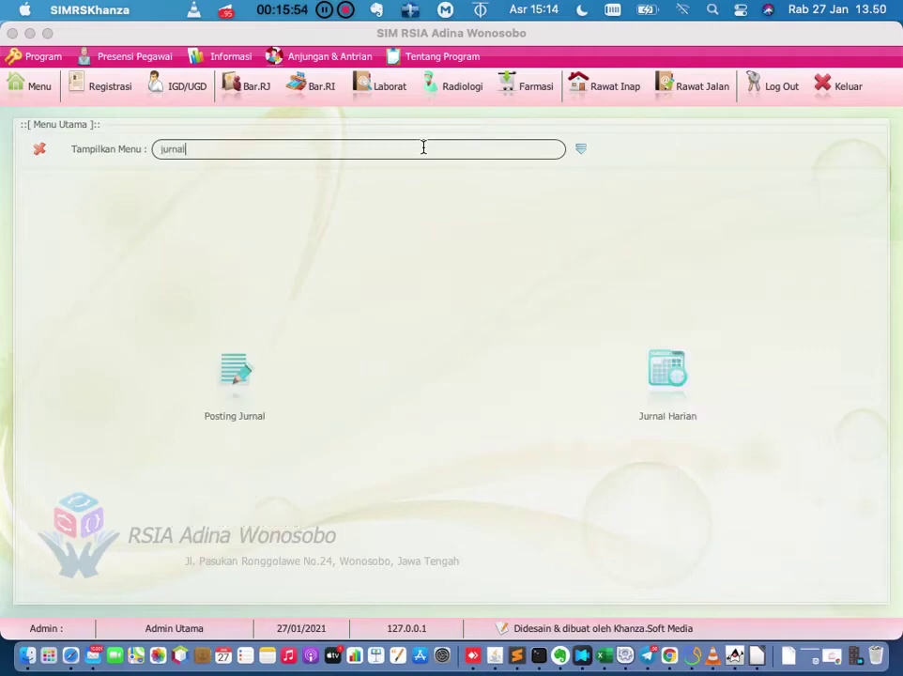
pyautogui.click(670, 373)
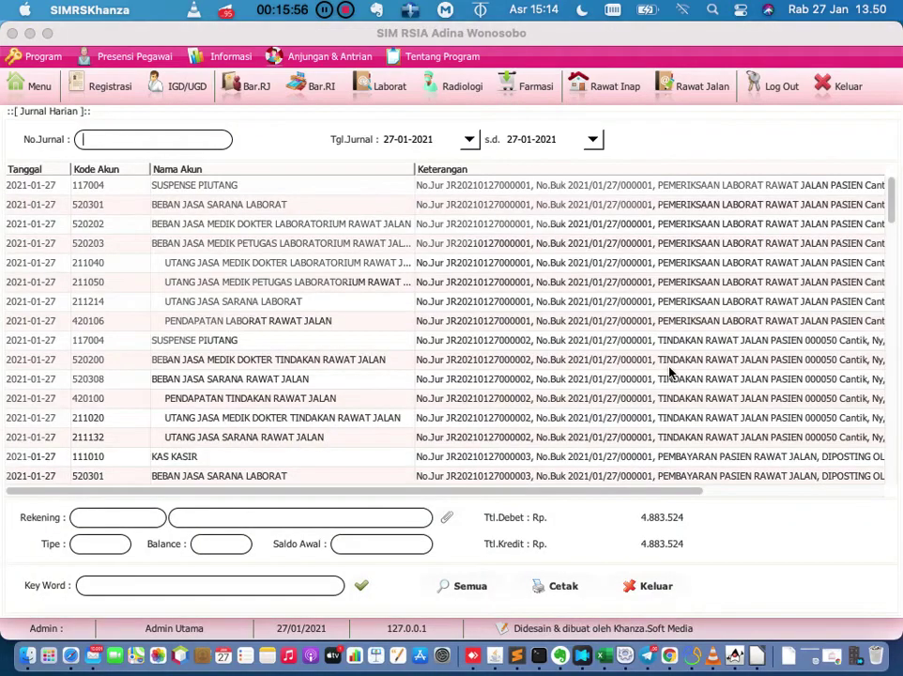
pyautogui.scroll(-5, 672, 371)
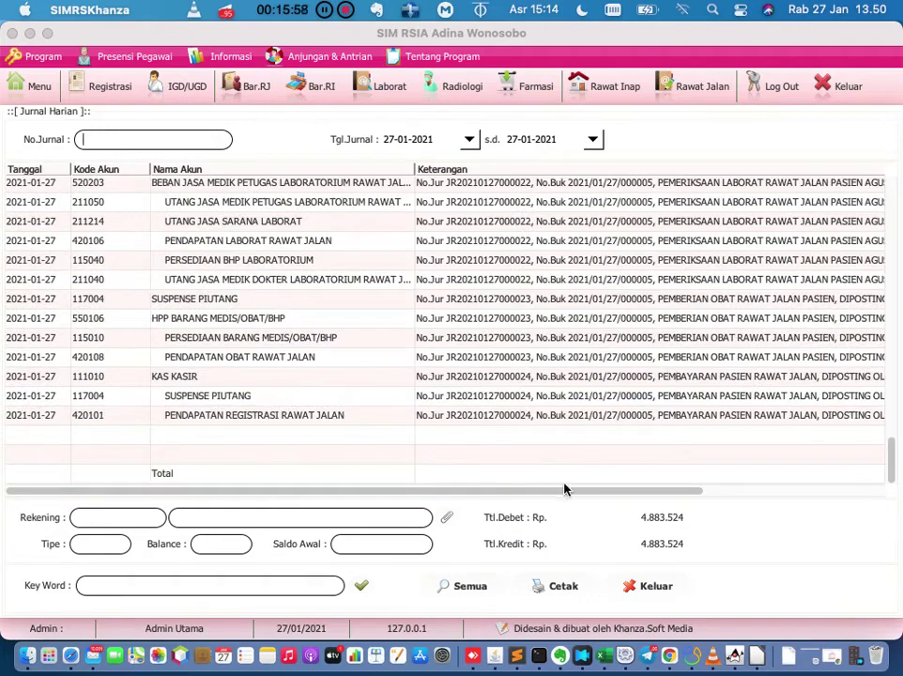
pyautogui.moveTo(564, 489); pyautogui.dragTo(774, 497)
pyautogui.moveTo(203, 492); pyautogui.dragTo(195, 466)
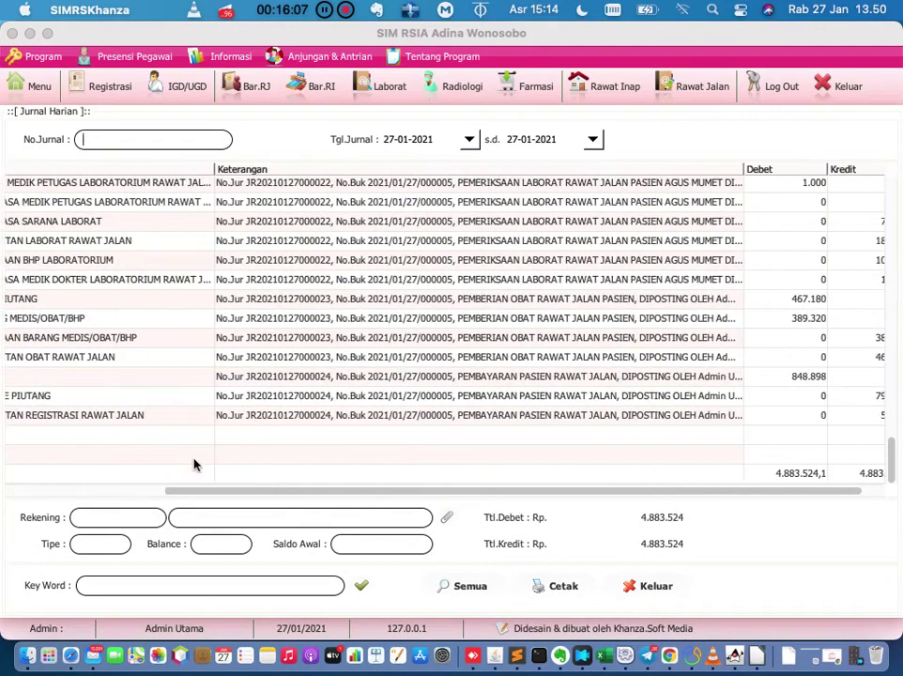
pyautogui.click(770, 376)
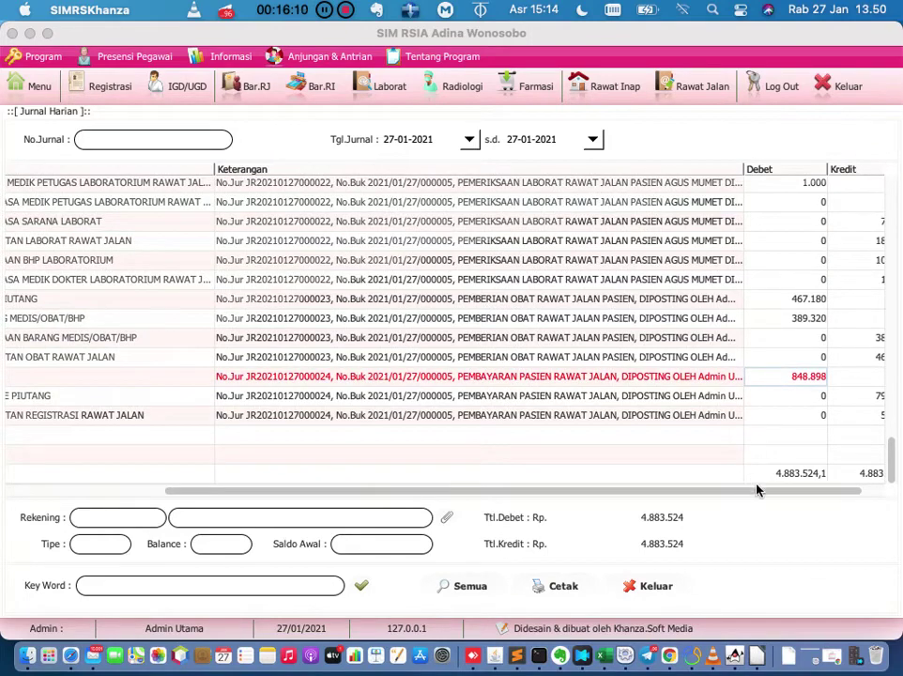
pyautogui.moveTo(767, 492); pyautogui.dragTo(818, 512)
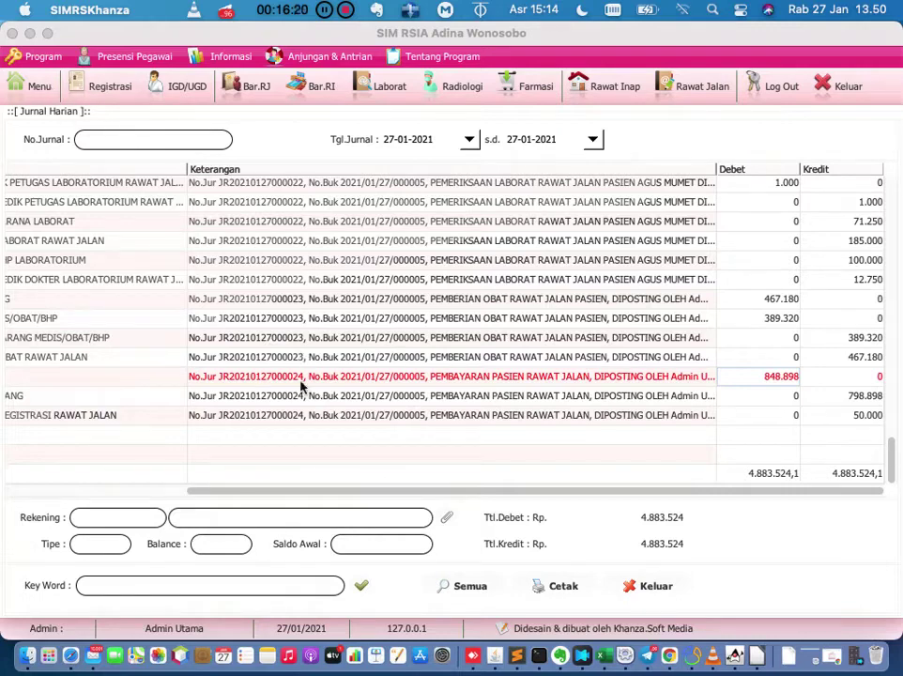
pyautogui.moveTo(302, 491); pyautogui.dragTo(262, 491)
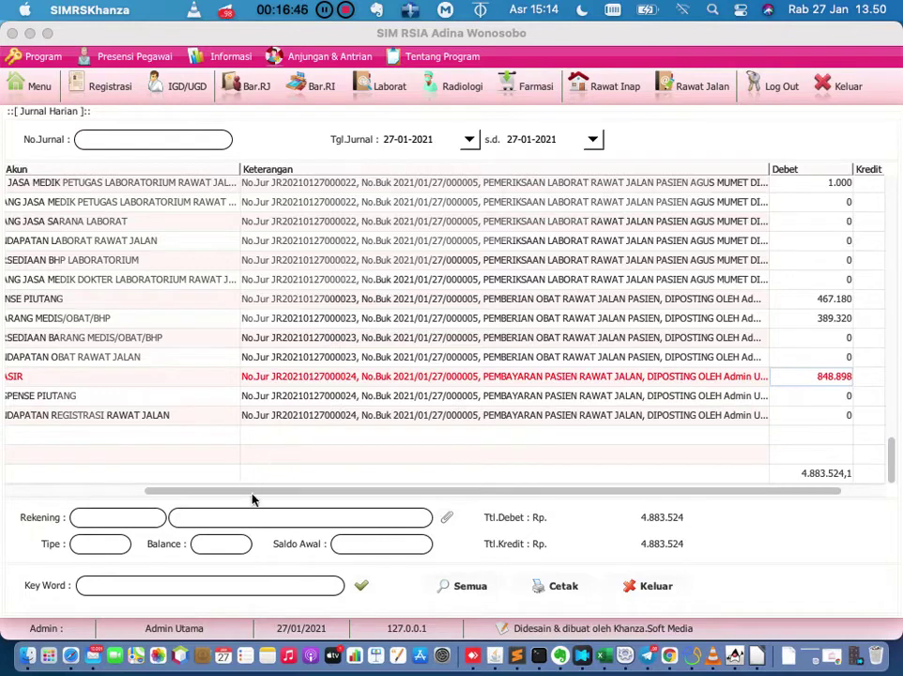
pyautogui.moveTo(253, 490); pyautogui.dragTo(95, 492)
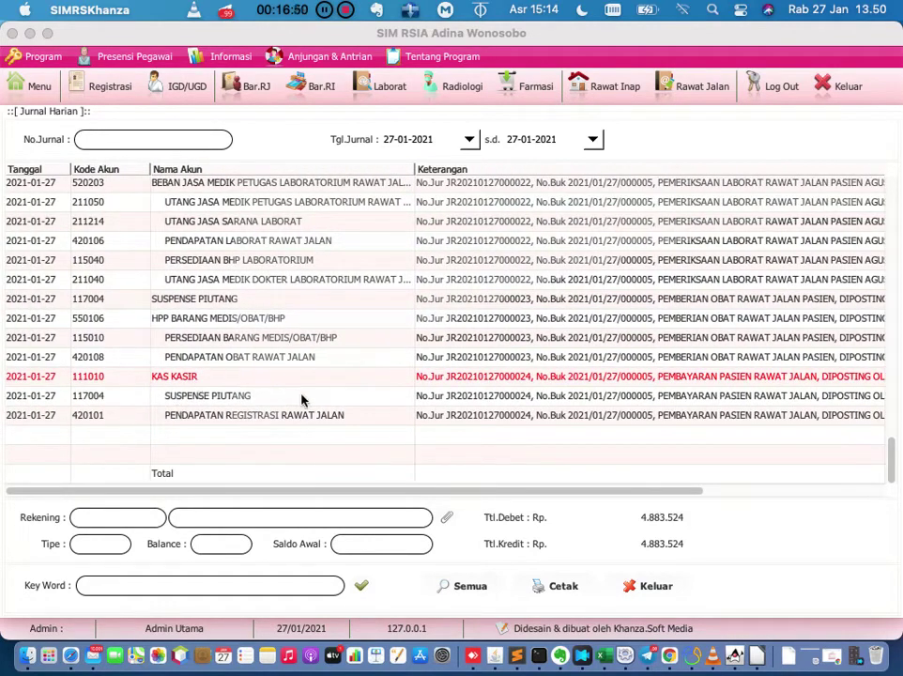
pyautogui.moveTo(260, 490); pyautogui.dragTo(395, 496)
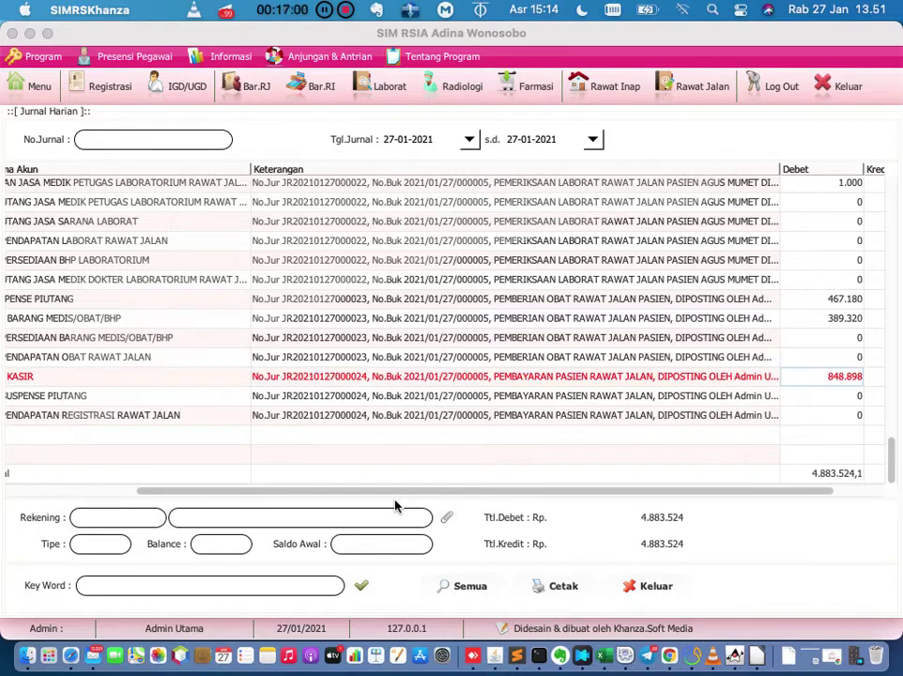
pyautogui.moveTo(397, 492)
pyautogui.mouseDown()
pyautogui.moveTo(343, 490)
pyautogui.moveTo(413, 490)
pyautogui.mouseUp()
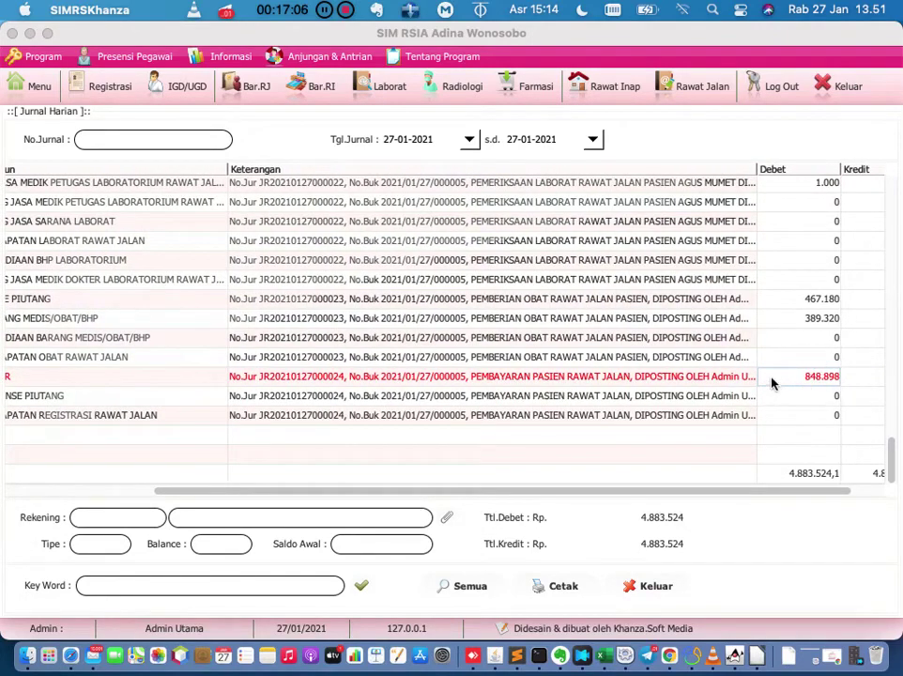
pyautogui.moveTo(721, 492); pyautogui.dragTo(655, 483)
pyautogui.click(289, 419)
pyautogui.moveTo(379, 490); pyautogui.dragTo(471, 506)
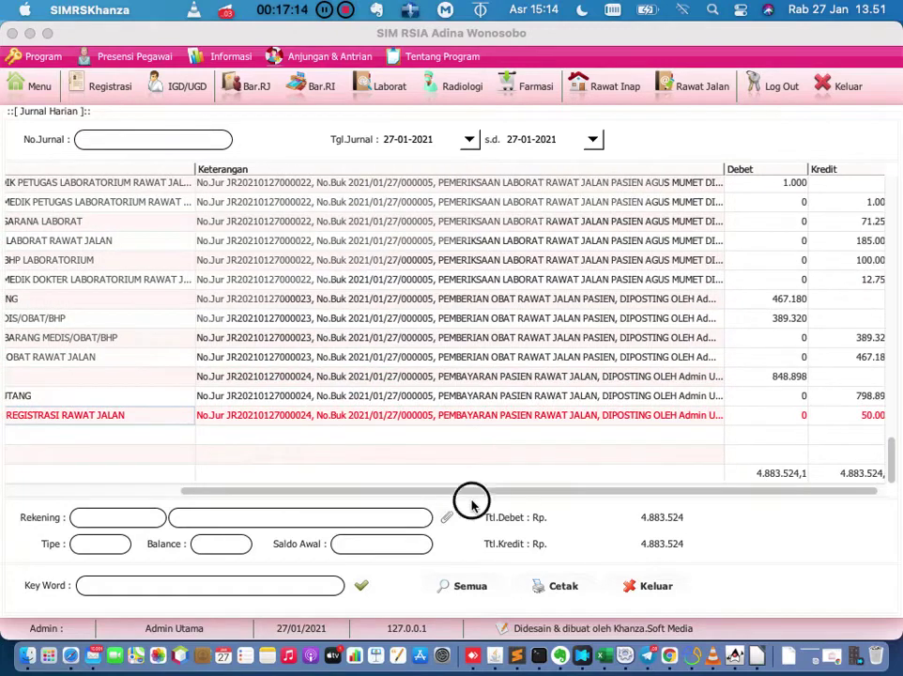
pyautogui.moveTo(476, 490); pyautogui.dragTo(552, 489)
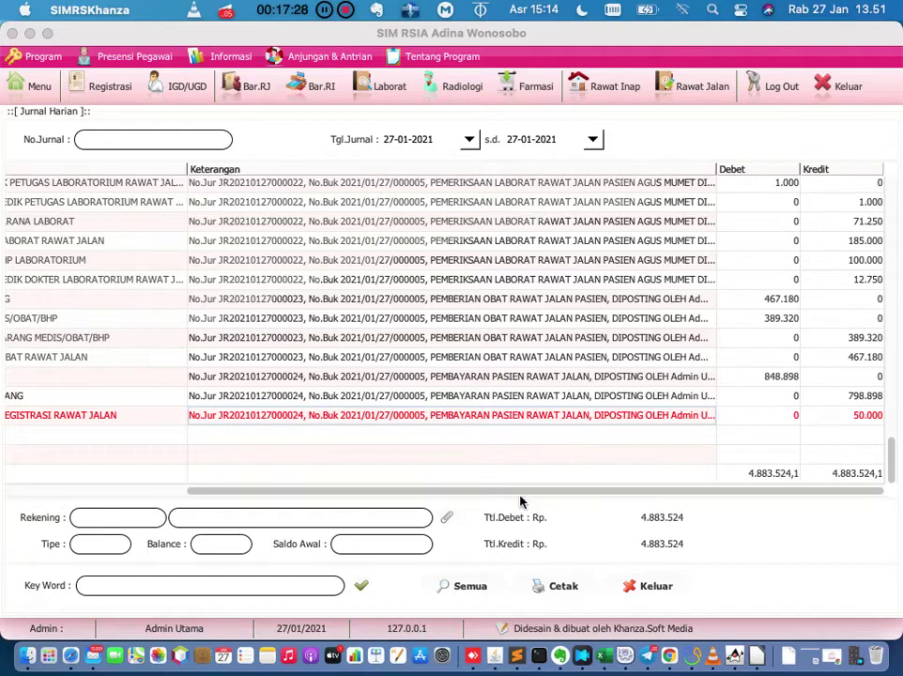
pyautogui.moveTo(518, 490); pyautogui.dragTo(336, 492)
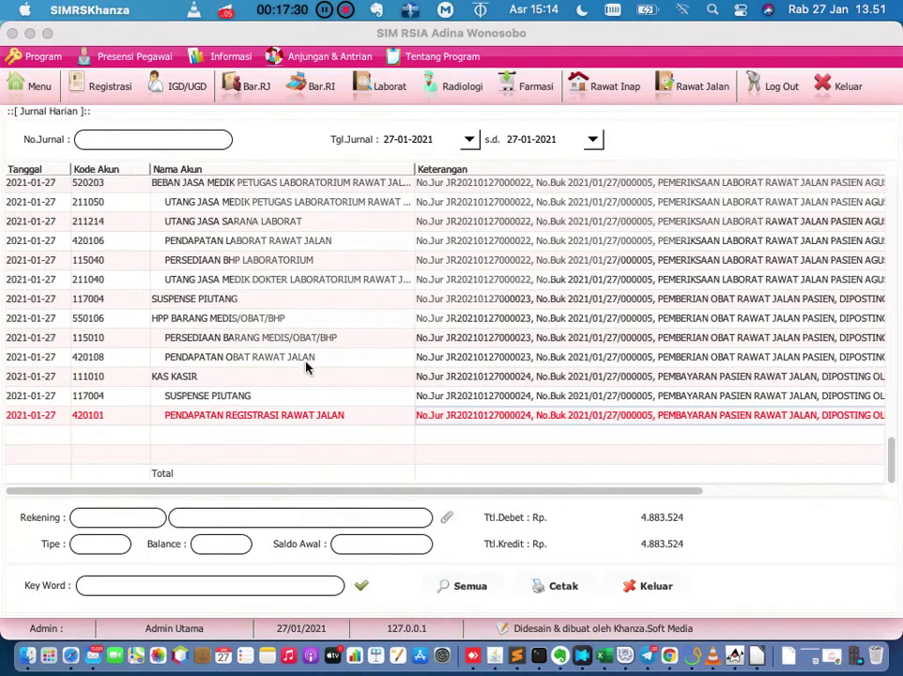
pyautogui.click(287, 323)
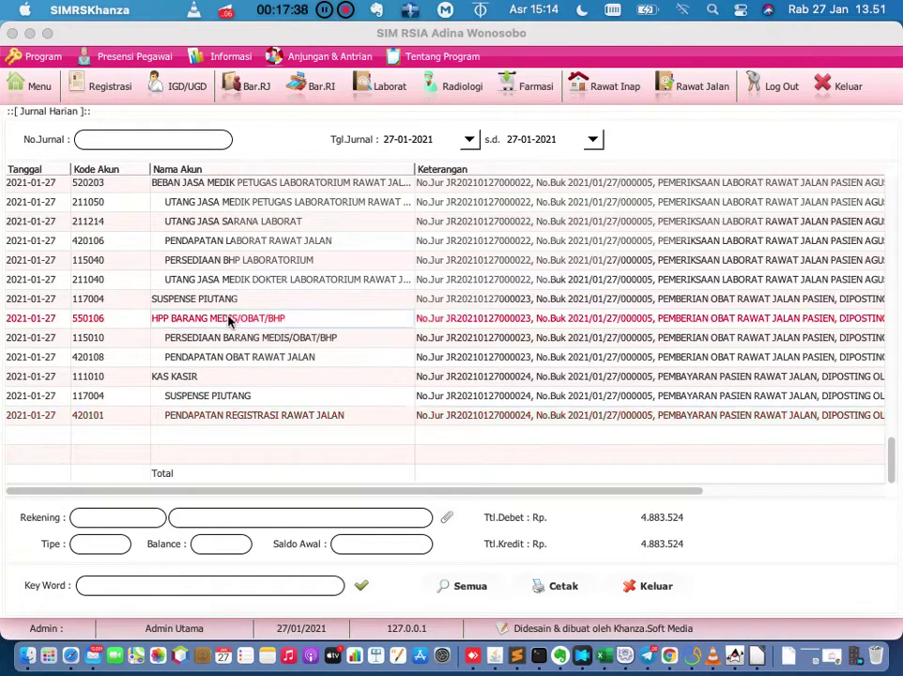
pyautogui.moveTo(297, 490); pyautogui.dragTo(629, 490)
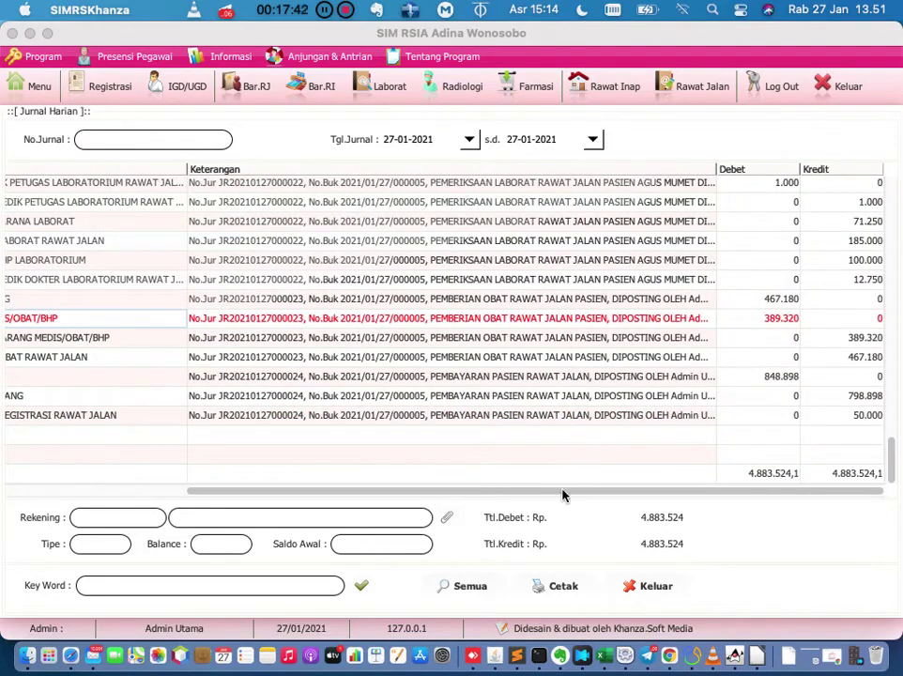
pyautogui.moveTo(554, 489); pyautogui.dragTo(195, 468)
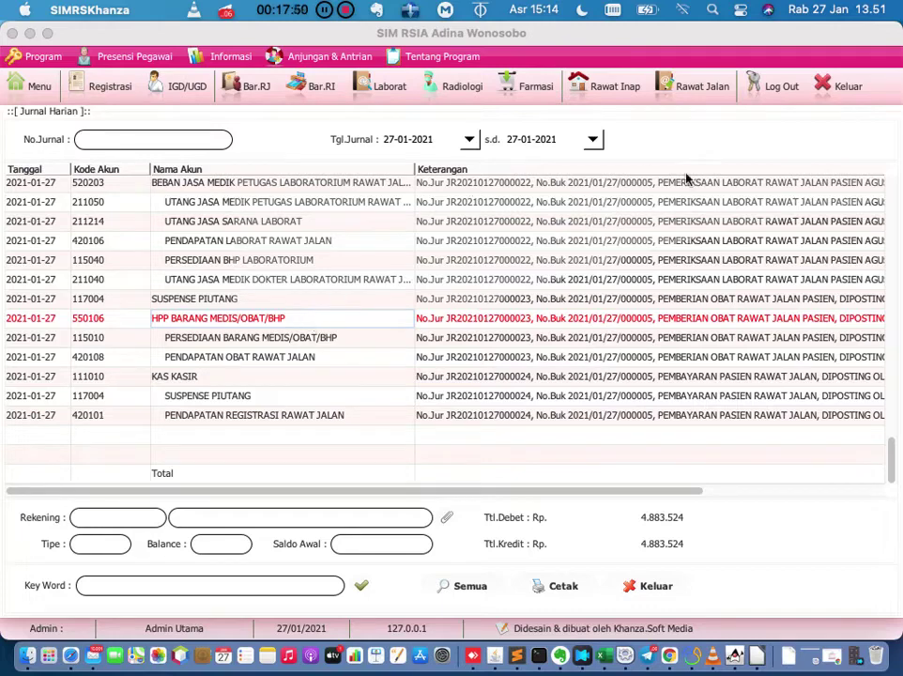
# Return to the main menu and replace the 'jurnal' menu search with 'payment'.
pyautogui.click(703, 91)
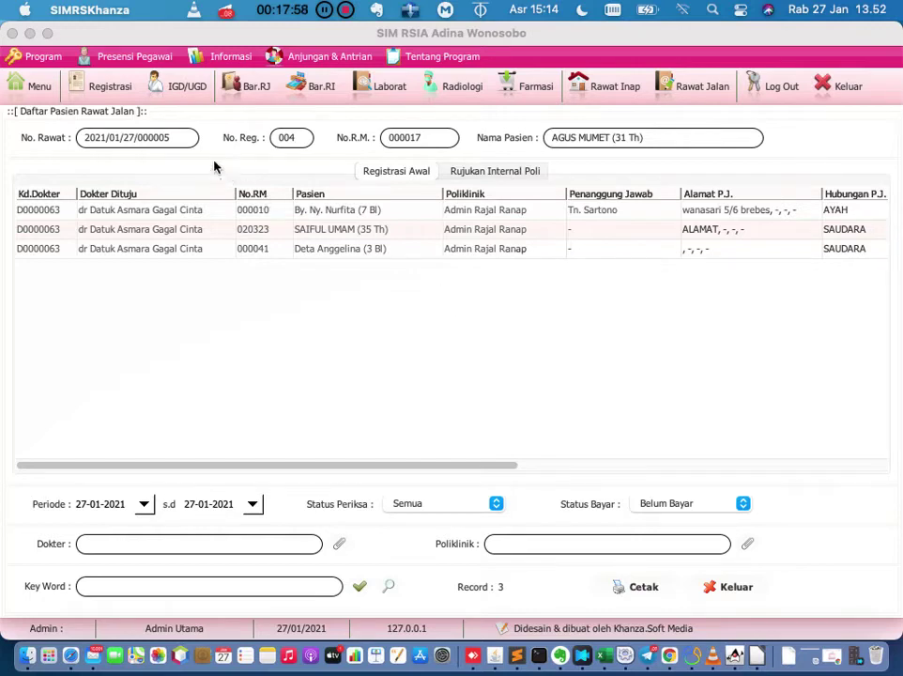
pyautogui.click(47, 94)
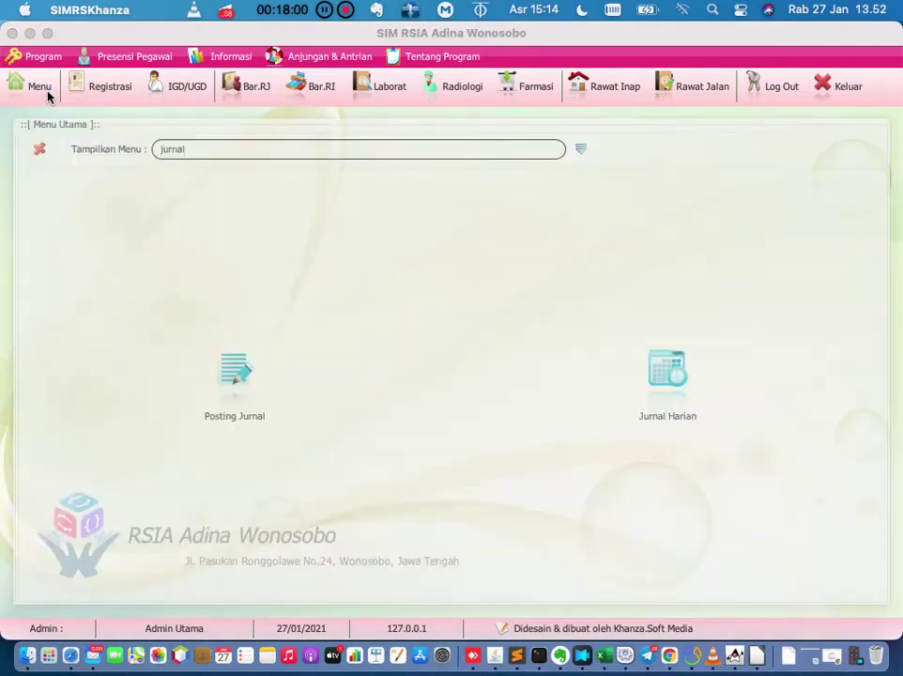
pyautogui.click(580, 148)
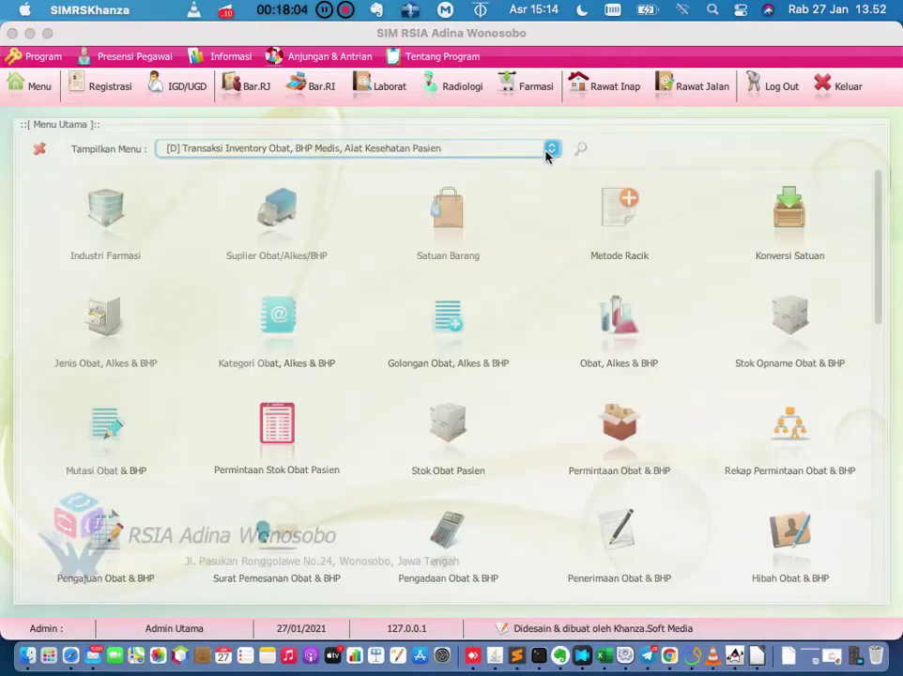
pyautogui.click(551, 148)
pyautogui.click(548, 153)
pyautogui.click(581, 152)
pyautogui.click(513, 154)
pyautogui.press('BackSpace')
pyautogui.press('BackSpace')
pyautogui.press('BackSpace')
pyautogui.press('BackSpace')
pyautogui.press('BackSpace')
pyautogui.press('BackSpace')
pyautogui.write('payment')
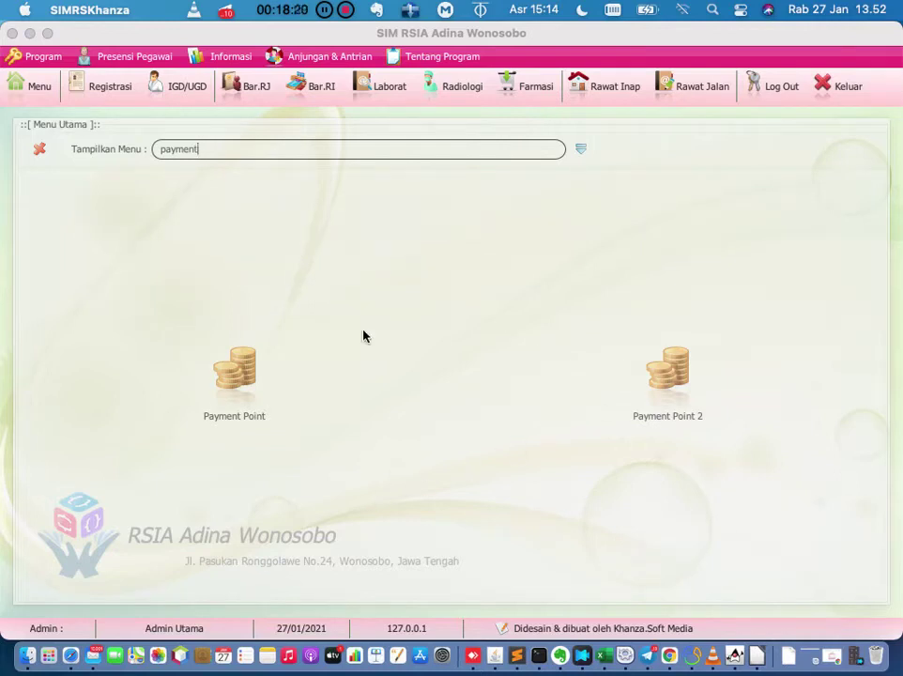
# Open Payment Point for 27-01-2021, keeping the Shift filter on Semua.
pyautogui.click(238, 376)
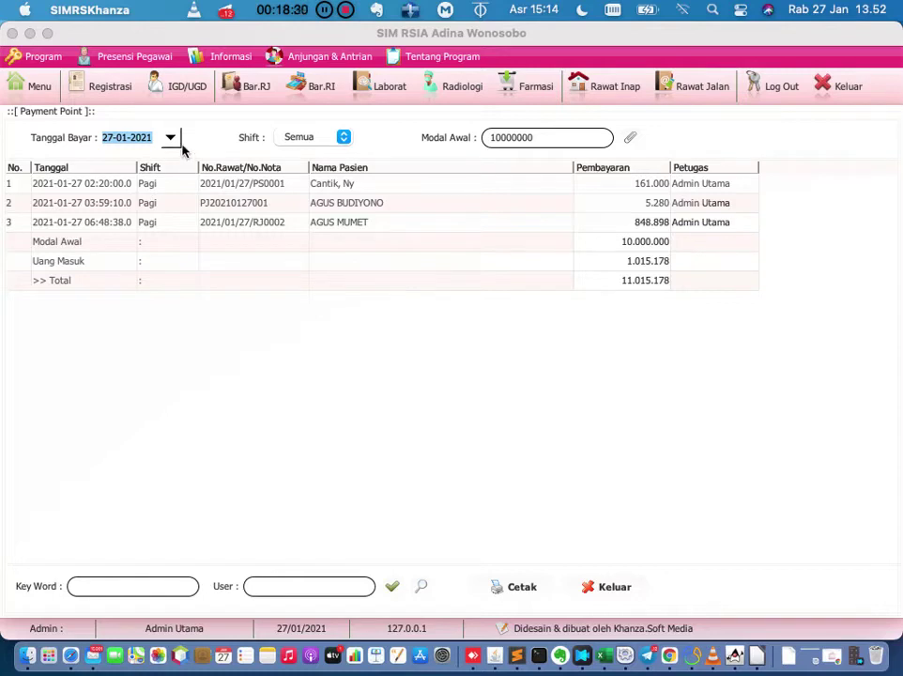
pyautogui.click(343, 139)
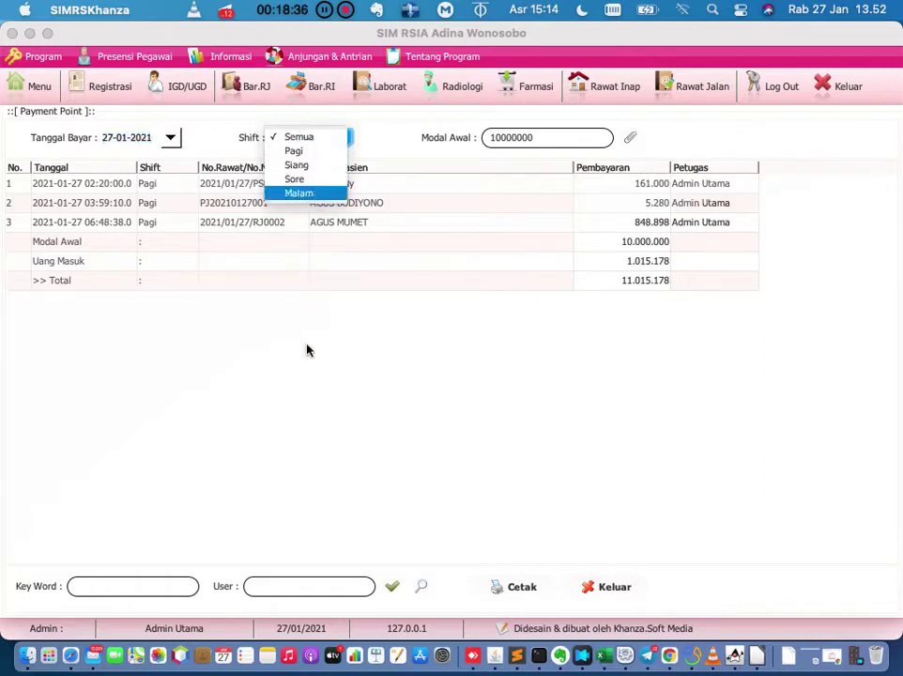
pyautogui.click(306, 351)
pyautogui.click(345, 146)
pyautogui.click(345, 144)
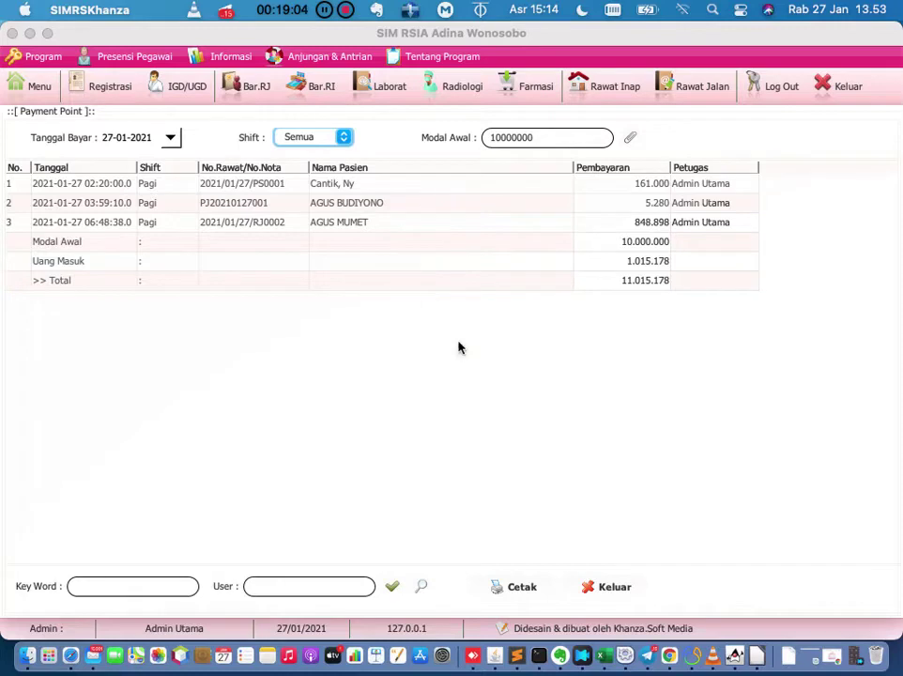
# Inspect the Modal Awal 10.000.000 and Uang Masuk 1.015.178 rows.
pyautogui.click(517, 139)
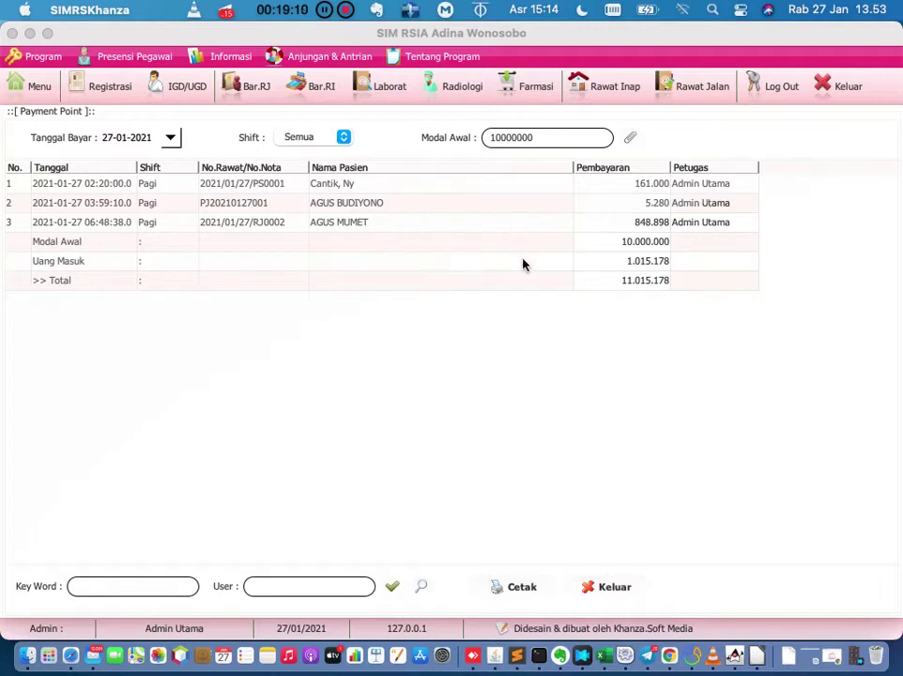
pyautogui.click(622, 244)
pyautogui.click(667, 267)
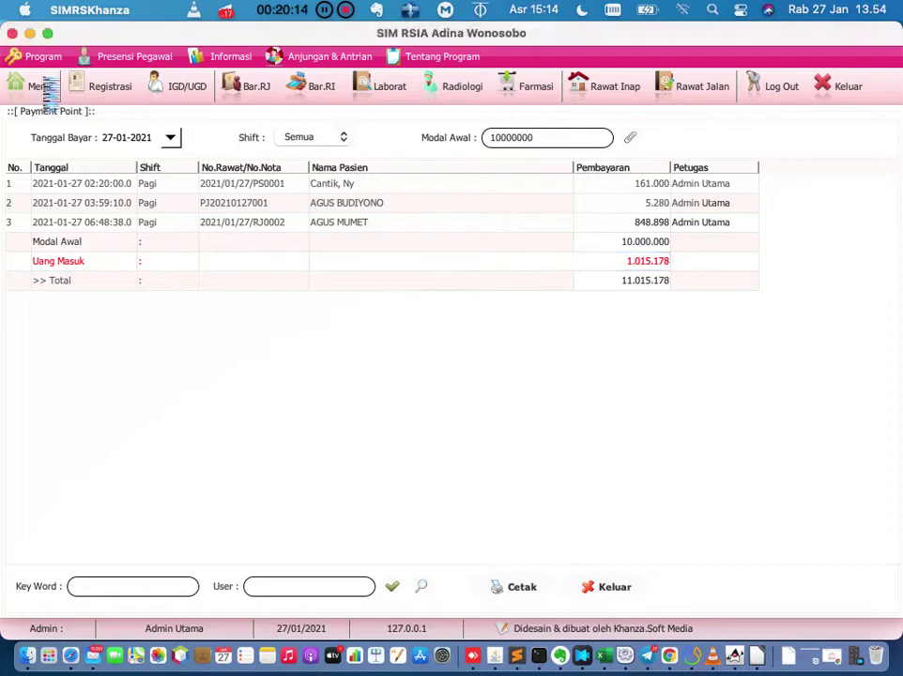
# Search the main menu for 'pembayaran per akun'.
pyautogui.click(36, 86)
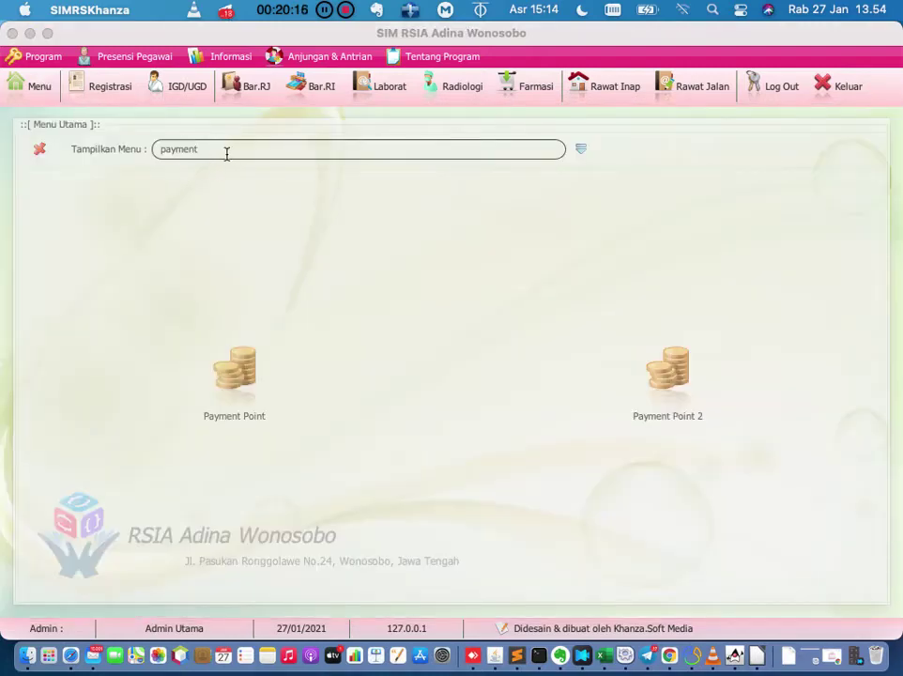
pyautogui.press('BackSpace')
pyautogui.press('BackSpace')
pyautogui.press('BackSpace')
pyautogui.press('BackSpace')
pyautogui.press('BackSpace')
pyautogui.press('BackSpace')
pyautogui.press('BackSpace')
pyautogui.write('pembayaran')
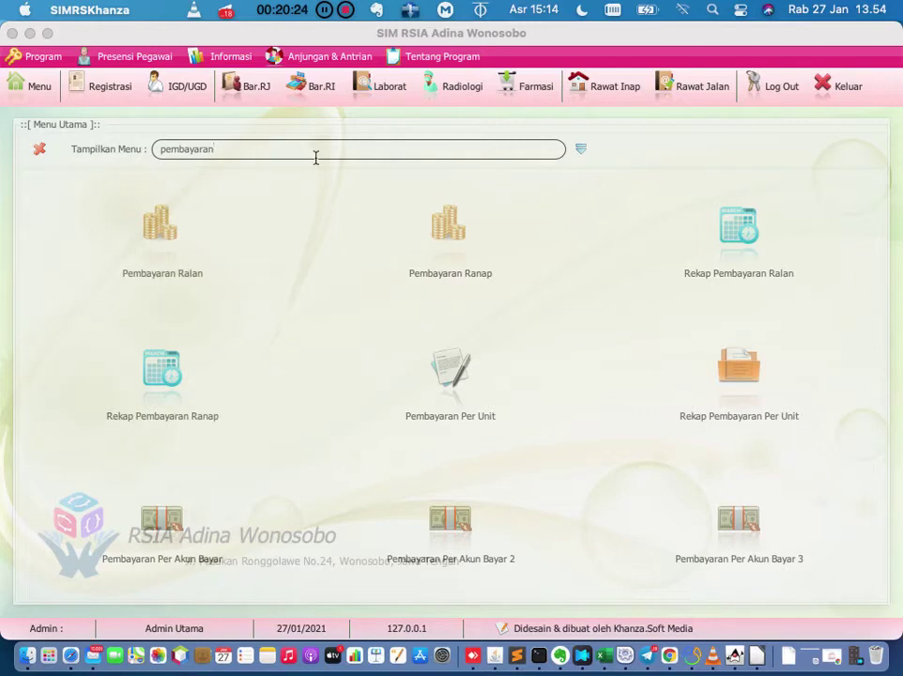
pyautogui.write(' per akun')
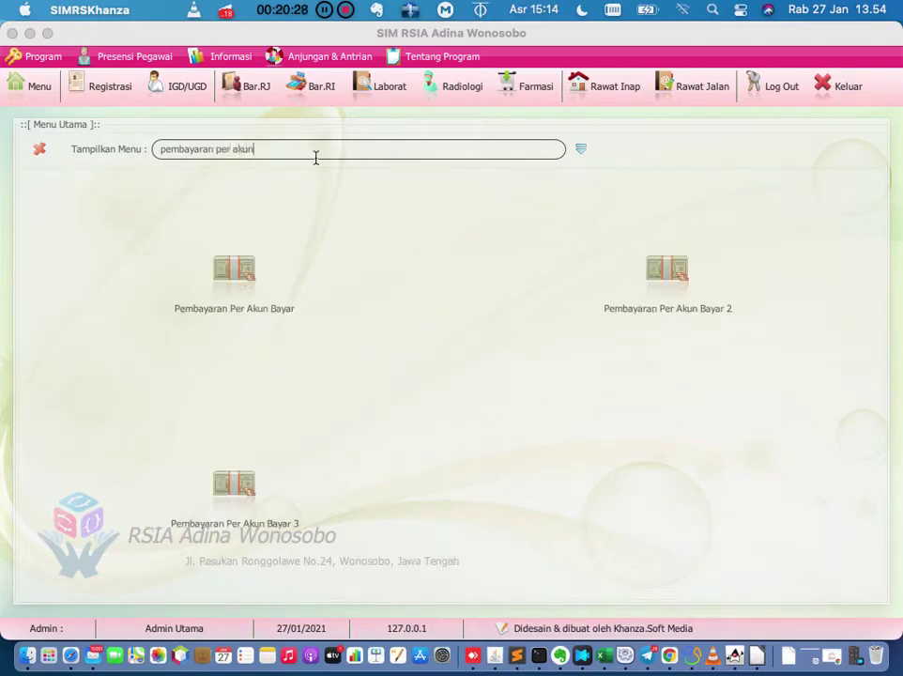
# Open Pembayaran Per Akun Bayar and load the date's payments, all 1.015.178 in cash.
pyautogui.click(240, 264)
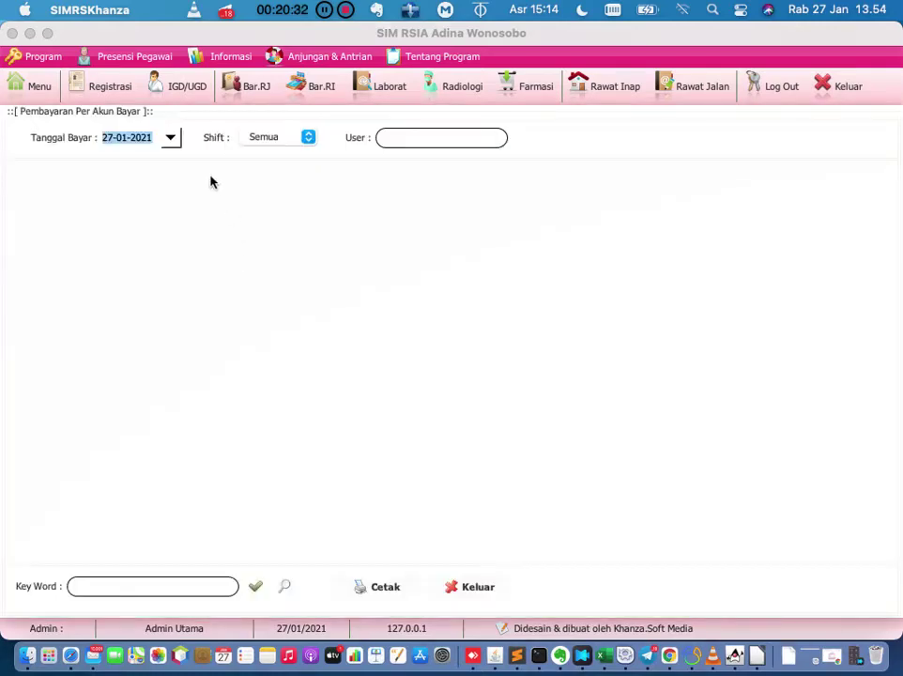
pyautogui.click(255, 586)
pyautogui.moveTo(484, 557); pyautogui.dragTo(11, 496)
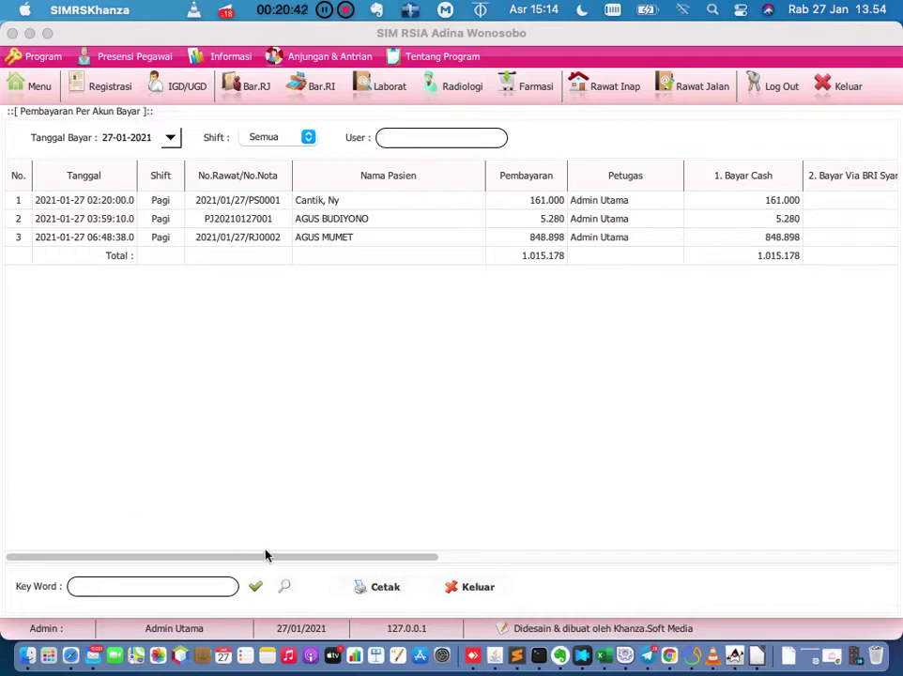
pyautogui.click(40, 87)
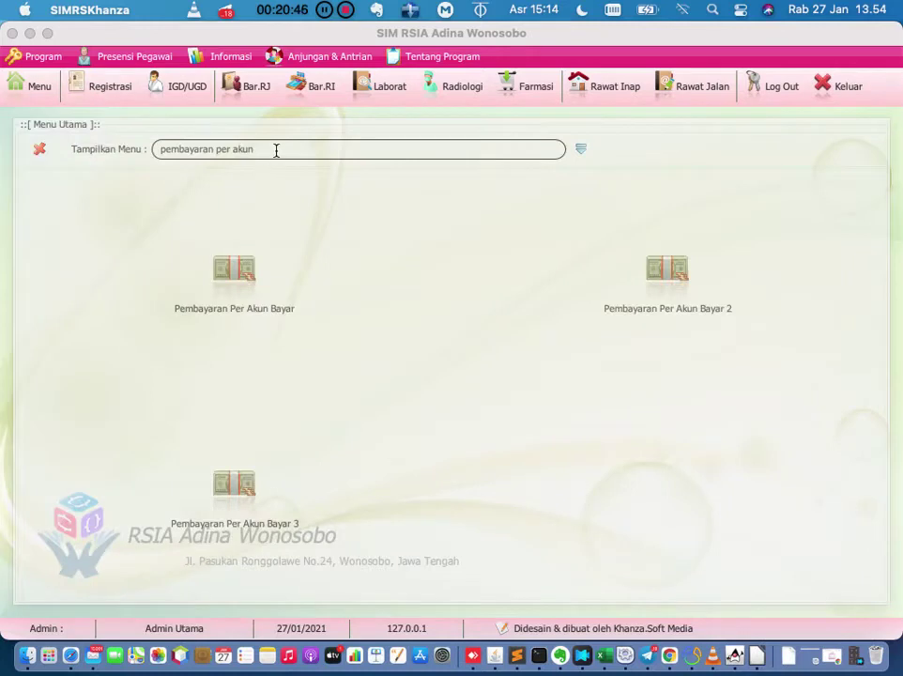
# Reopen Pembayaran Per Akun Bayar, filter to the Pagi shift and load its payments.
pyautogui.click(240, 288)
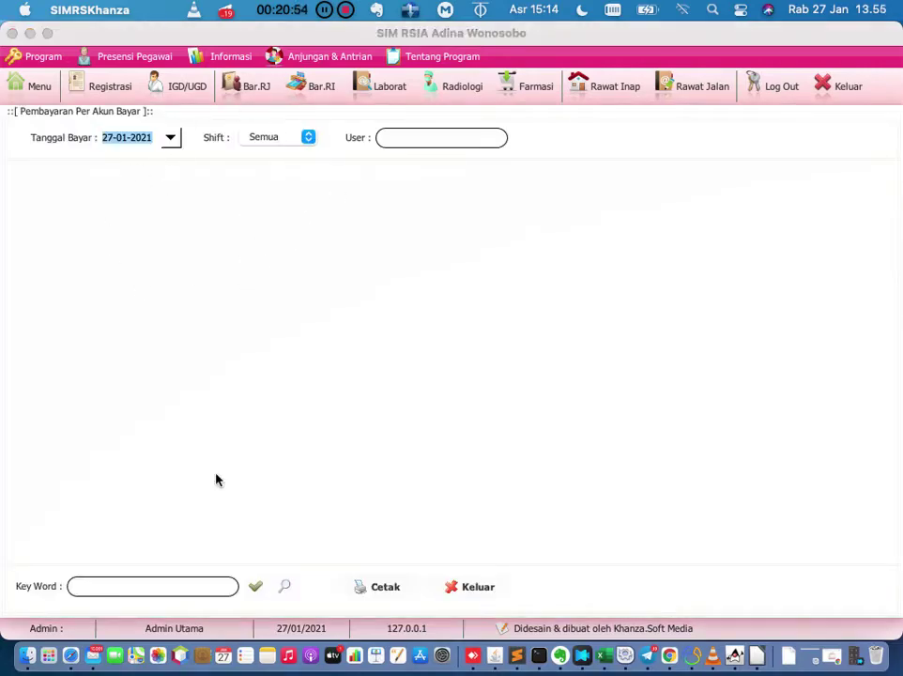
pyautogui.click(306, 139)
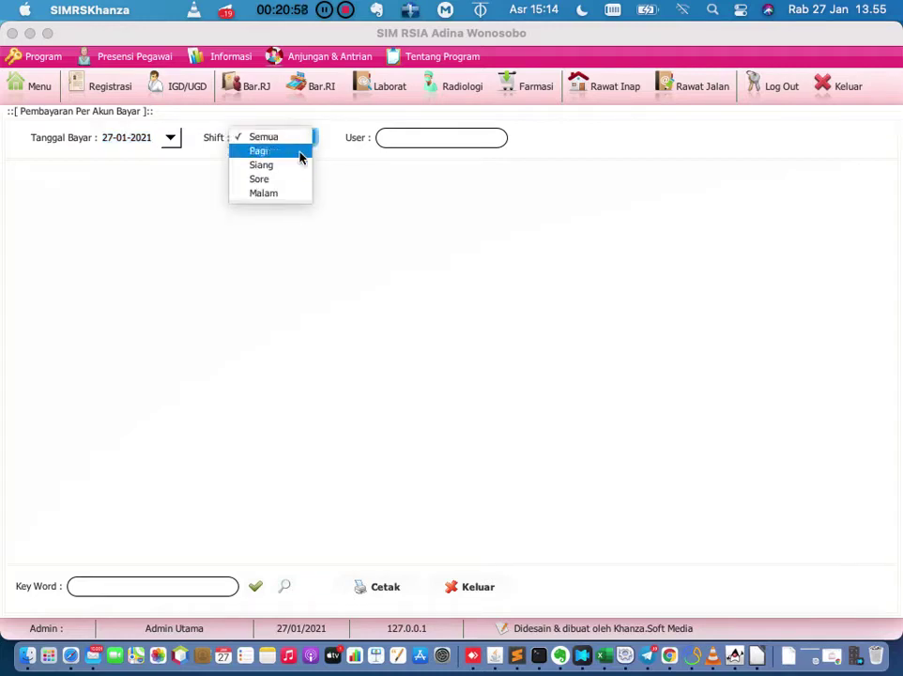
pyautogui.click(301, 154)
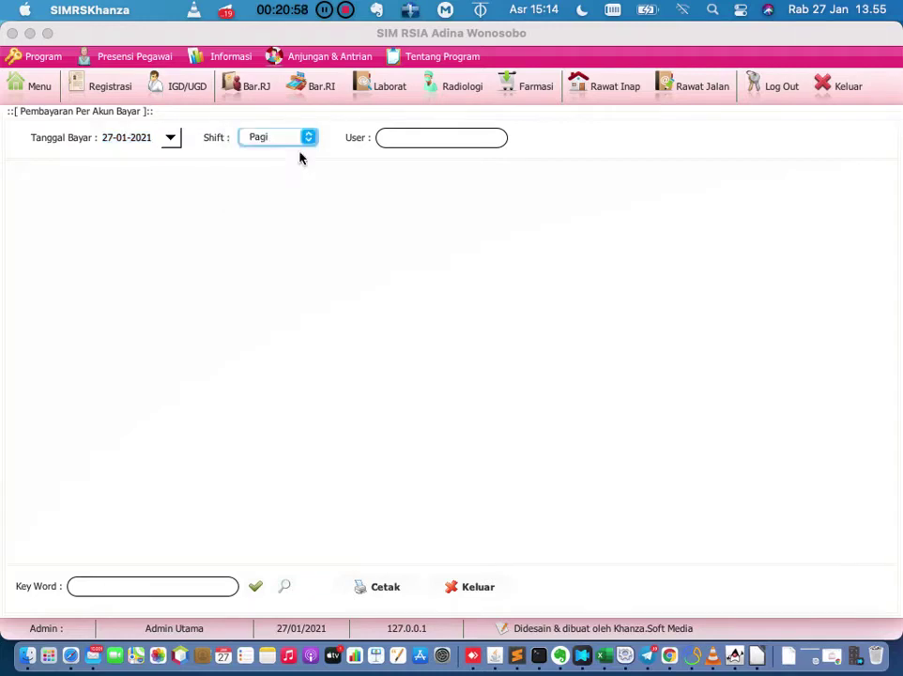
pyautogui.click(254, 587)
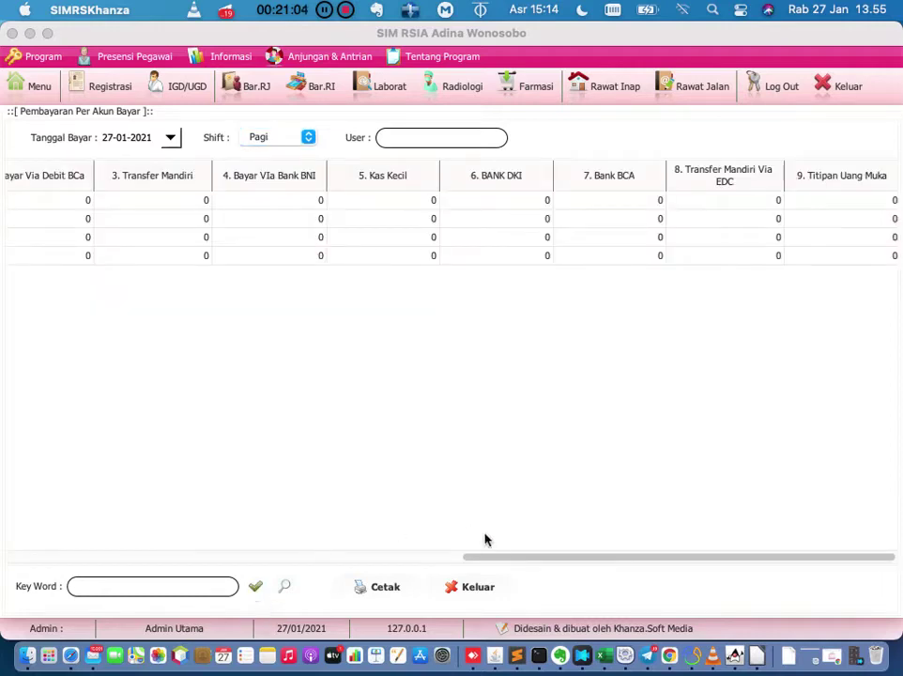
pyautogui.moveTo(498, 557); pyautogui.dragTo(3, 502)
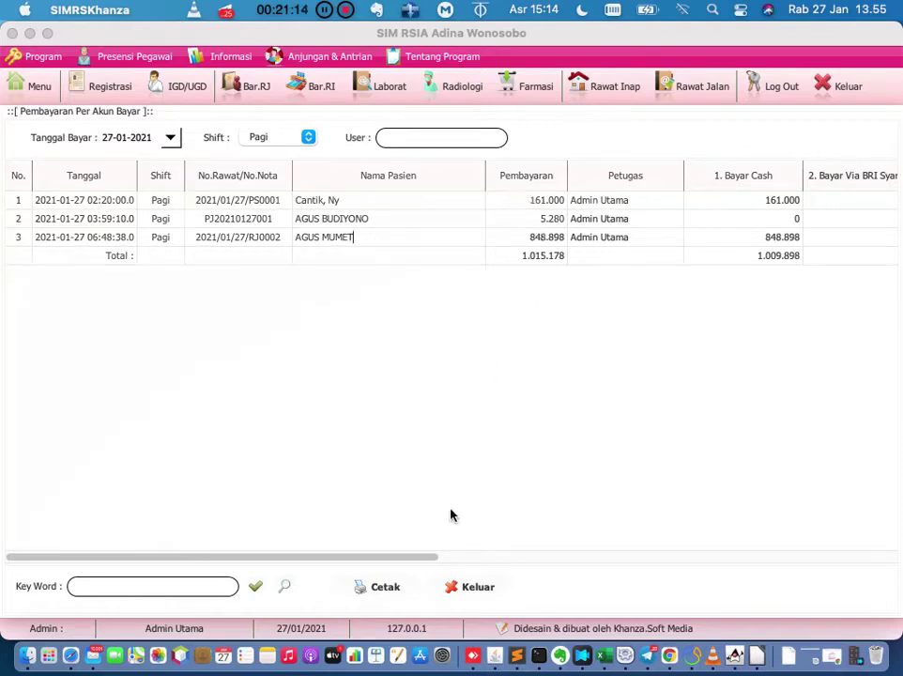
pyautogui.moveTo(421, 560); pyautogui.dragTo(601, 561)
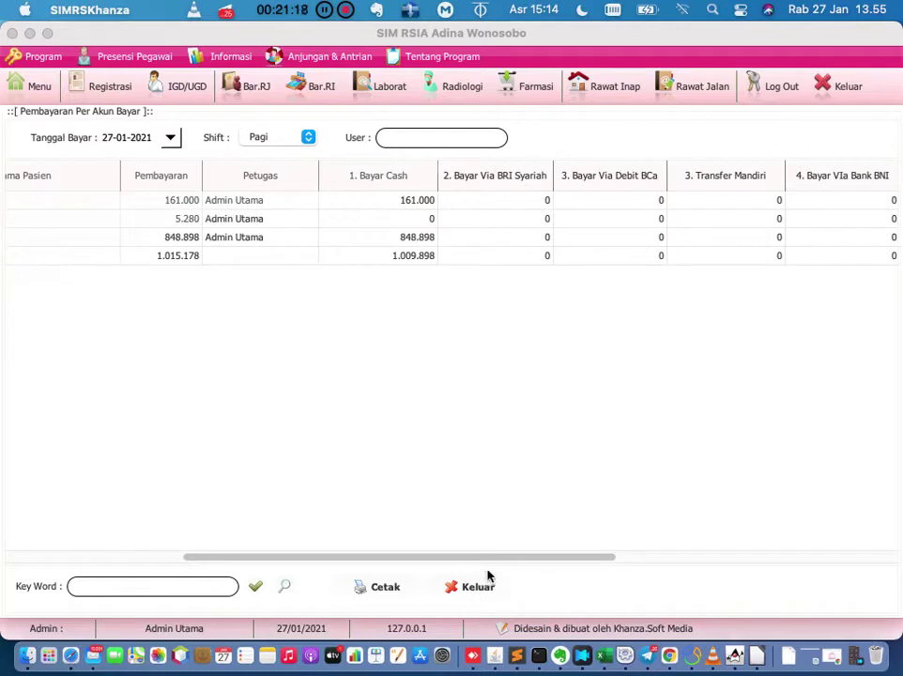
pyautogui.moveTo(501, 558); pyautogui.dragTo(237, 487)
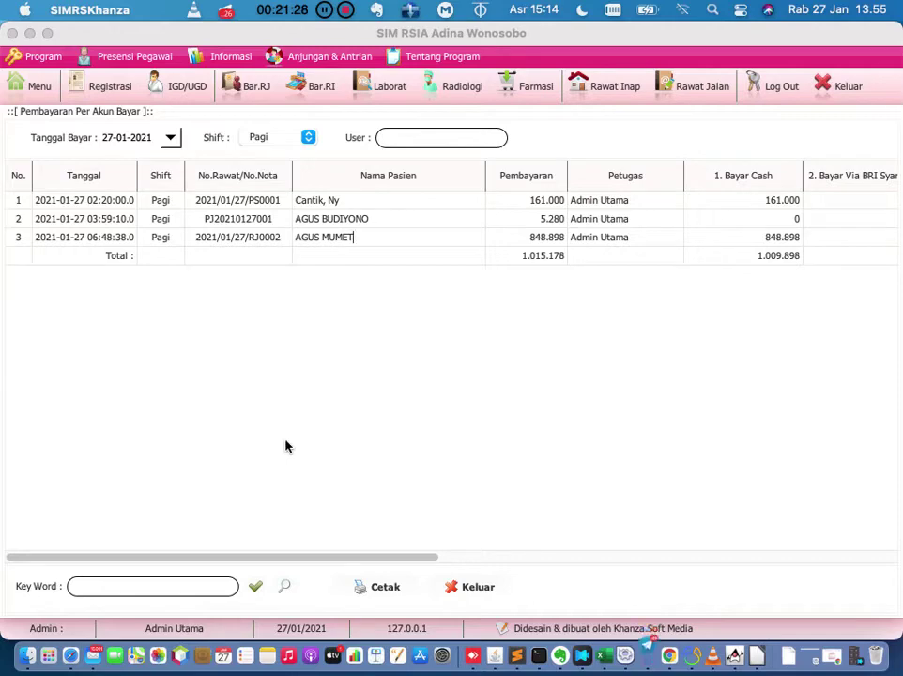
# Open the Pembayaran Per Akun Bayar 2 and Pembayaran Per Akun Bayar reports in turn.
pyautogui.click(52, 90)
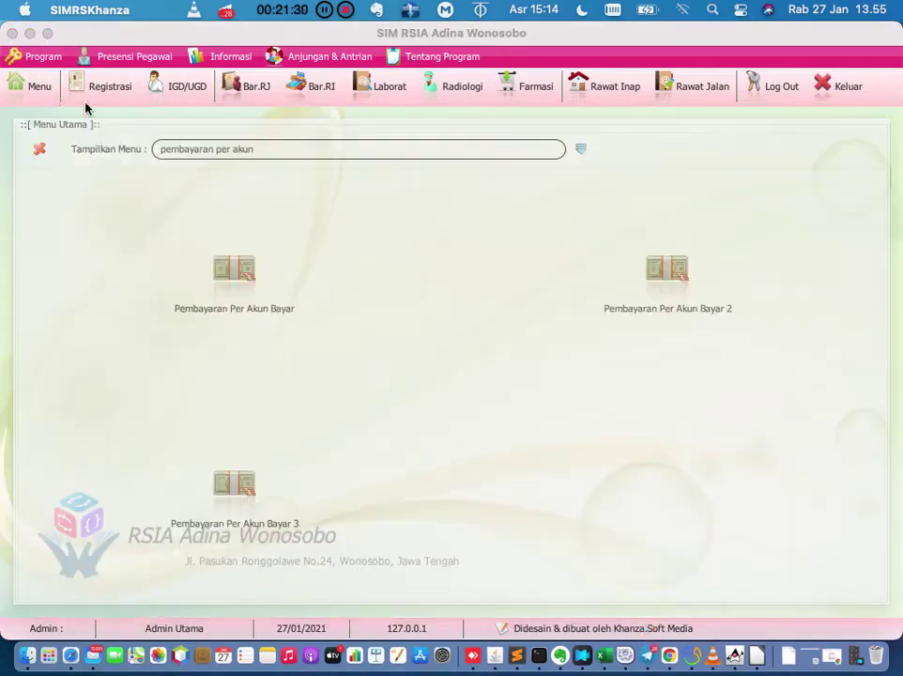
pyautogui.click(678, 271)
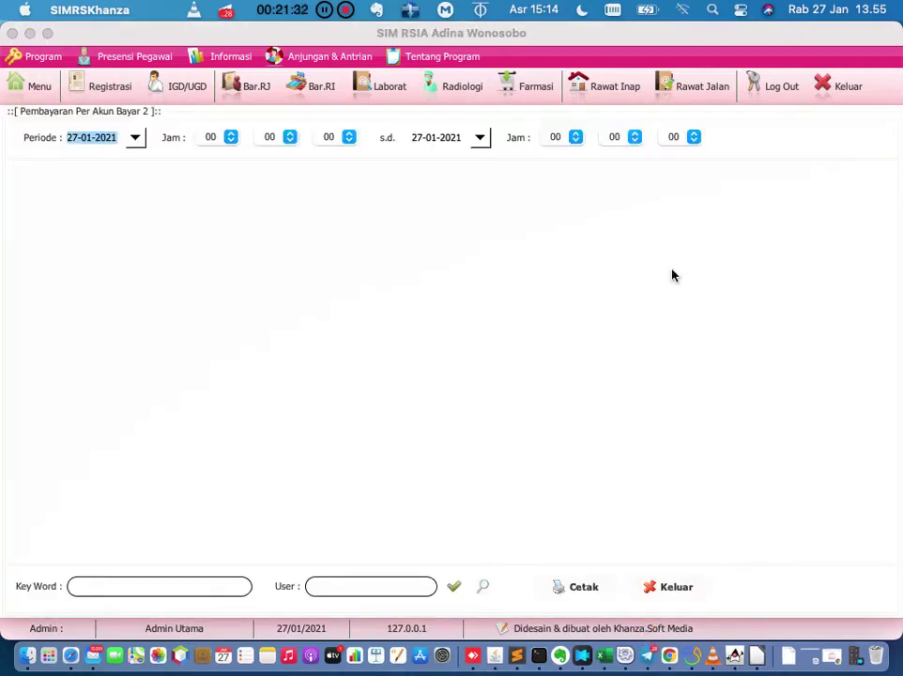
pyautogui.click(38, 87)
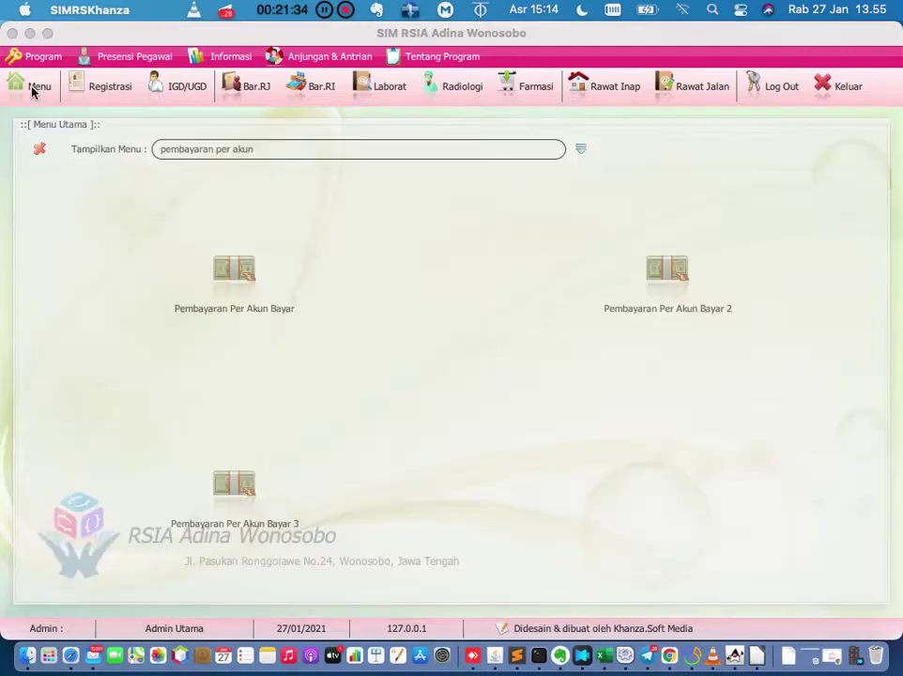
pyautogui.click(236, 306)
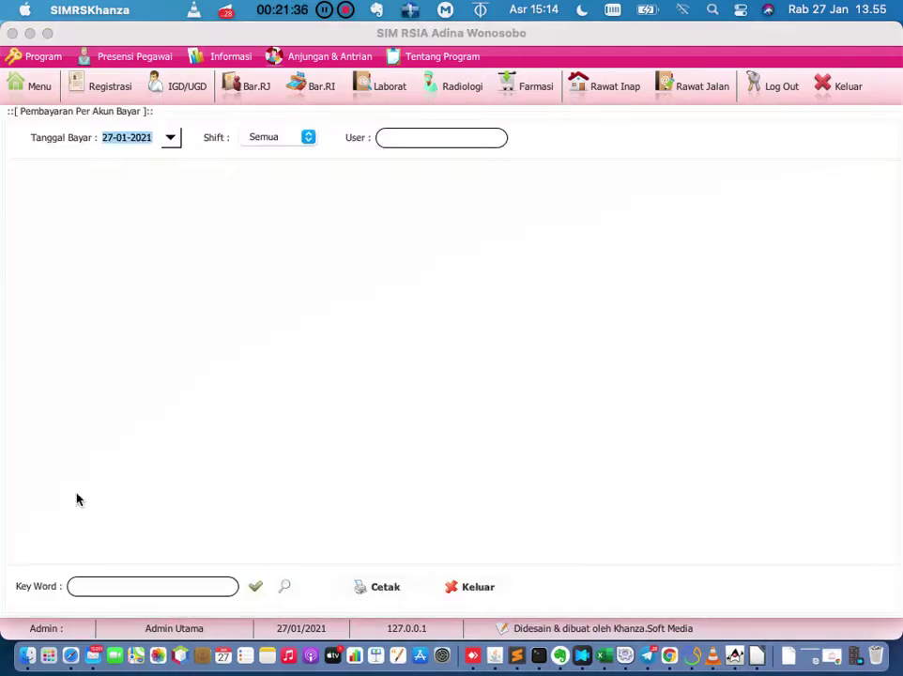
pyautogui.click(20, 82)
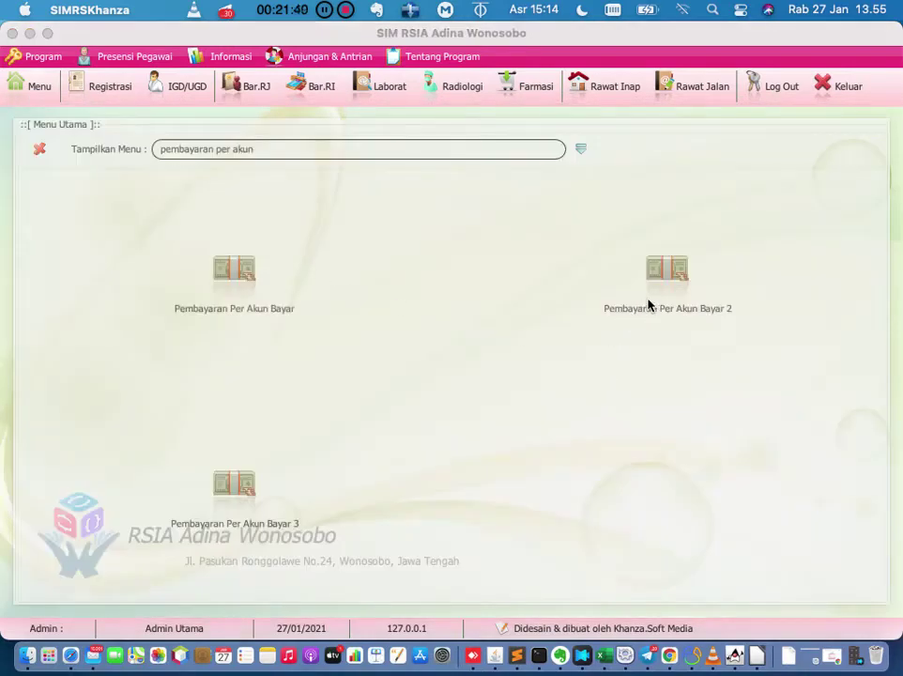
pyautogui.click(643, 306)
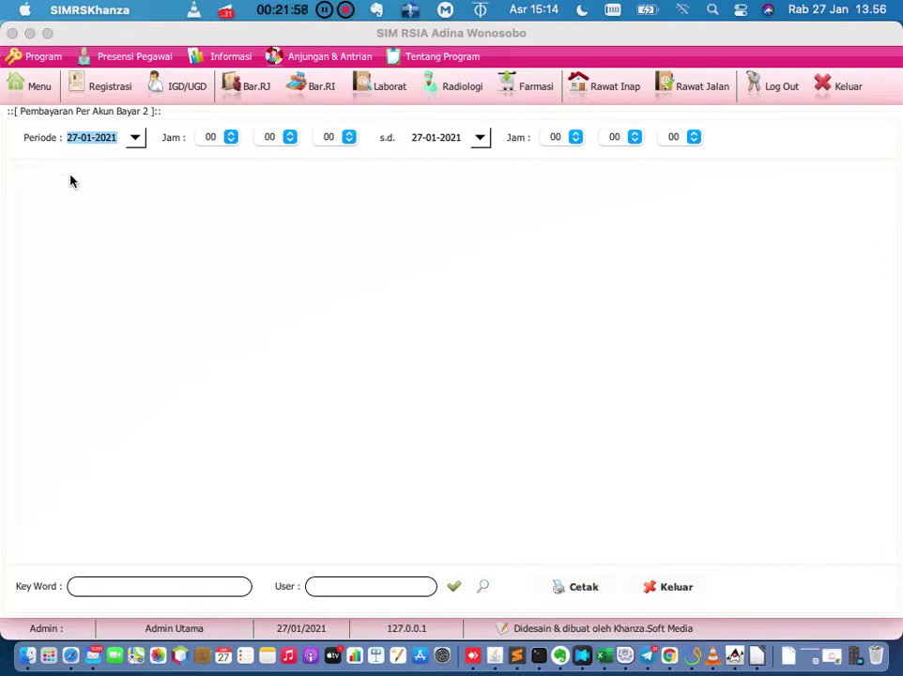
# Open Pembayaran Per Akun Bayar 3, confirm the 27-01-2021 period, then close it.
pyautogui.click(26, 86)
pyautogui.click(249, 488)
pyautogui.click(136, 139)
pyautogui.click(141, 144)
pyautogui.click(38, 86)
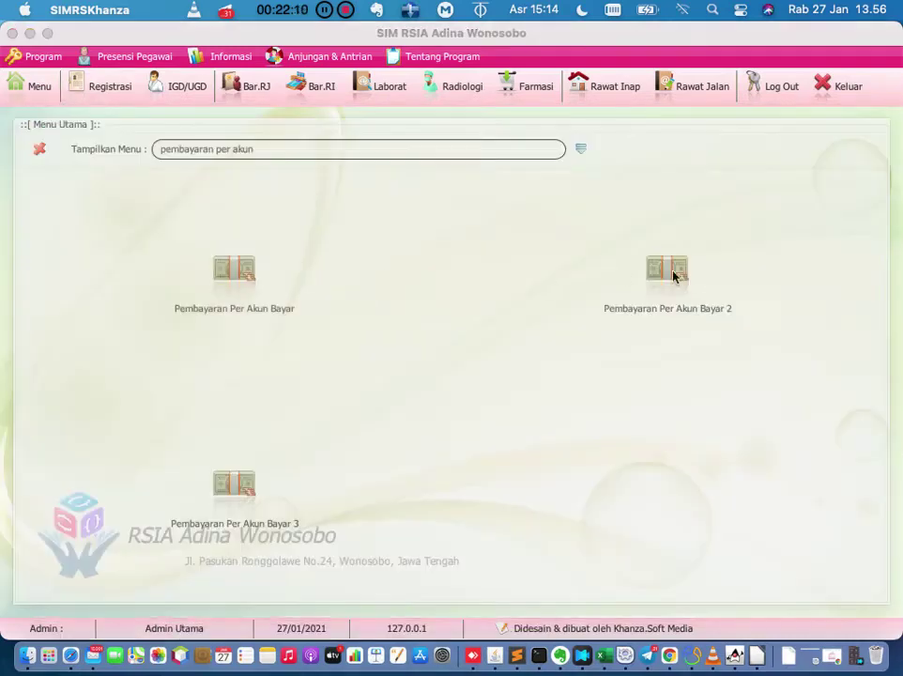
pyautogui.click(672, 270)
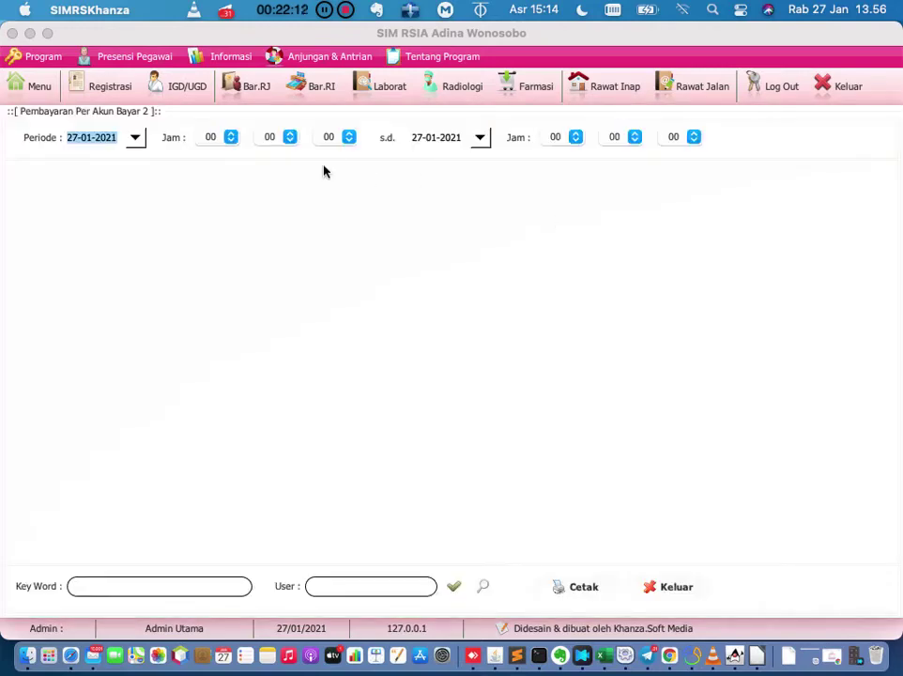
pyautogui.click(39, 88)
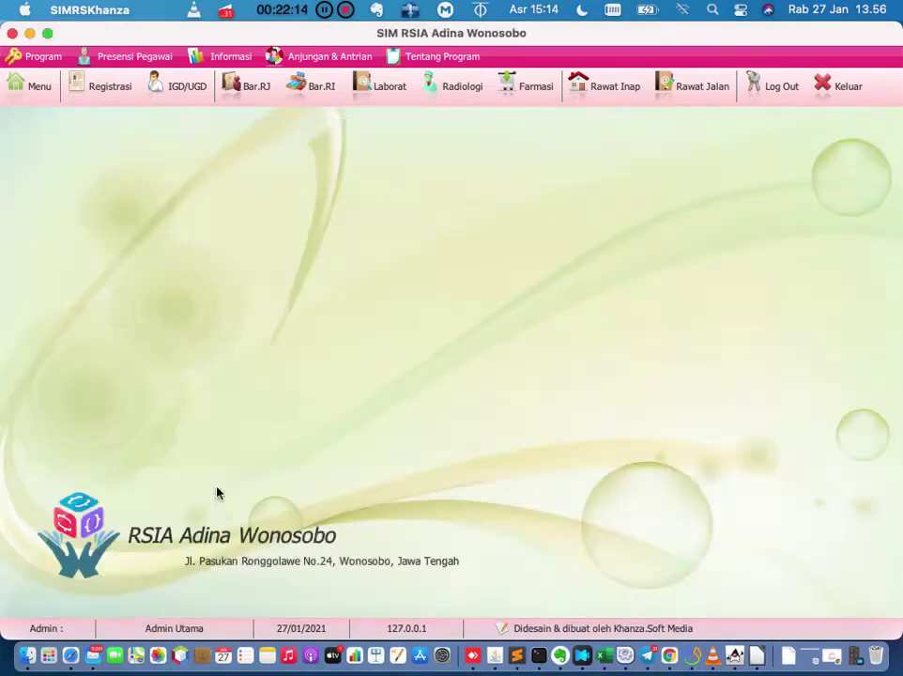
pyautogui.click(218, 488)
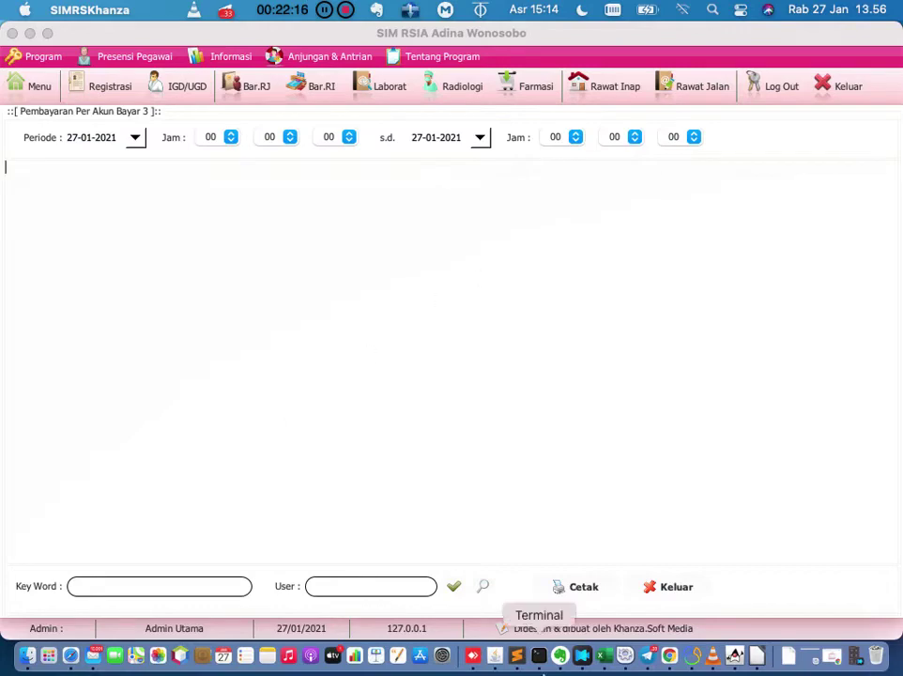
pyautogui.click(686, 591)
# Open the outpatient list and view the first patient's billing, then return to the list.
pyautogui.click(699, 89)
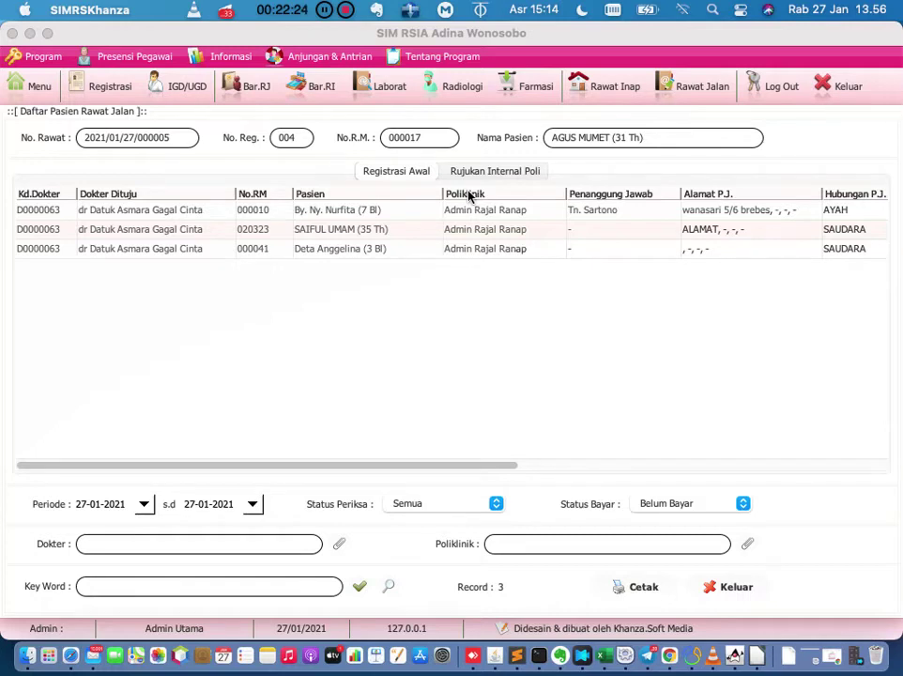
pyautogui.doubleClick(271, 212)
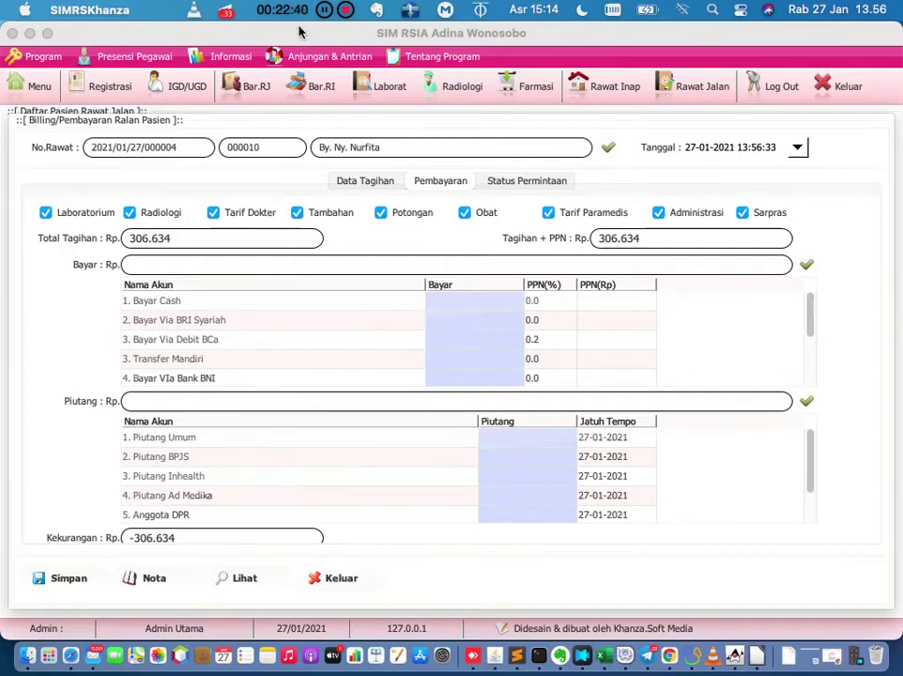
pyautogui.click(698, 89)
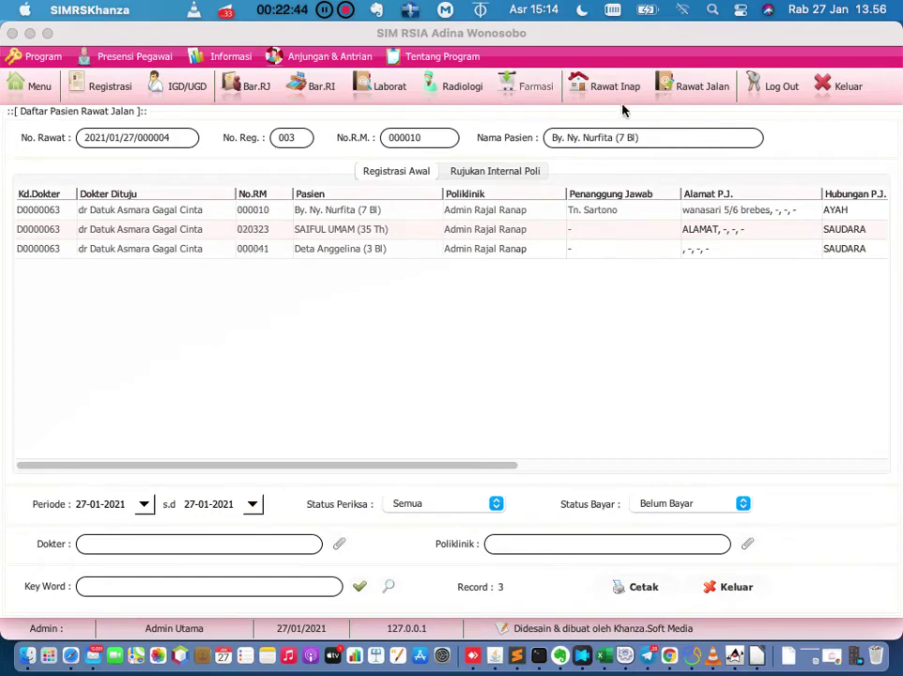
# Filter the outpatient list to Sudah Bayar and open the first paid patient's billing.
pyautogui.click(719, 88)
pyautogui.click(358, 587)
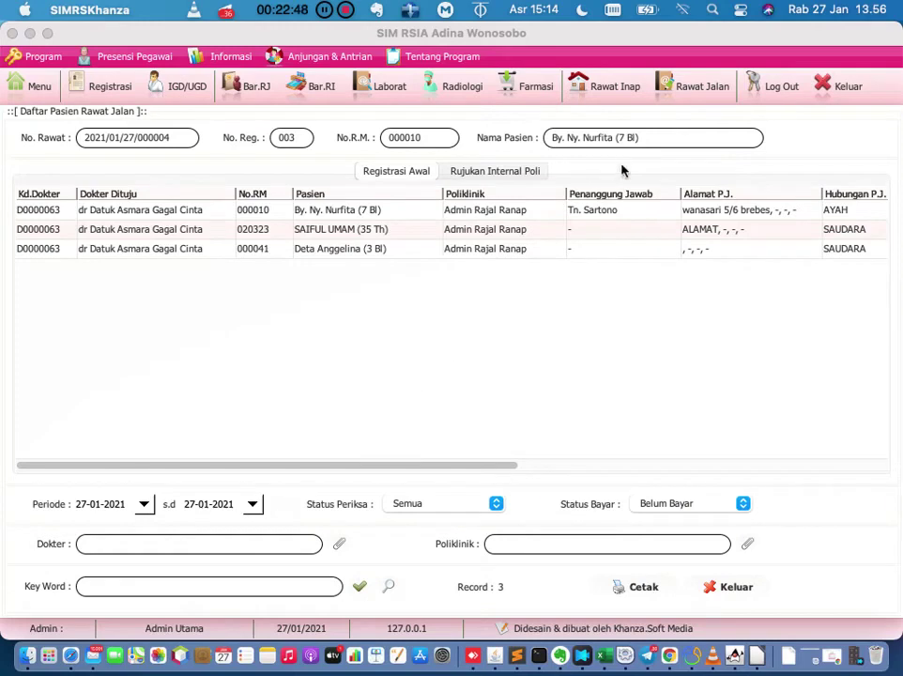
pyautogui.click(688, 503)
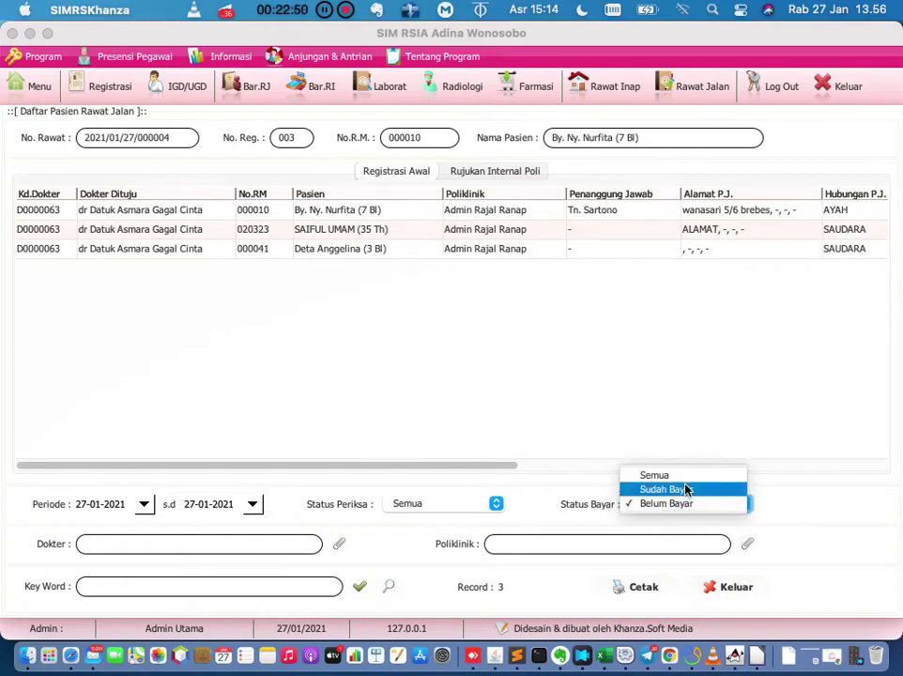
pyautogui.click(686, 488)
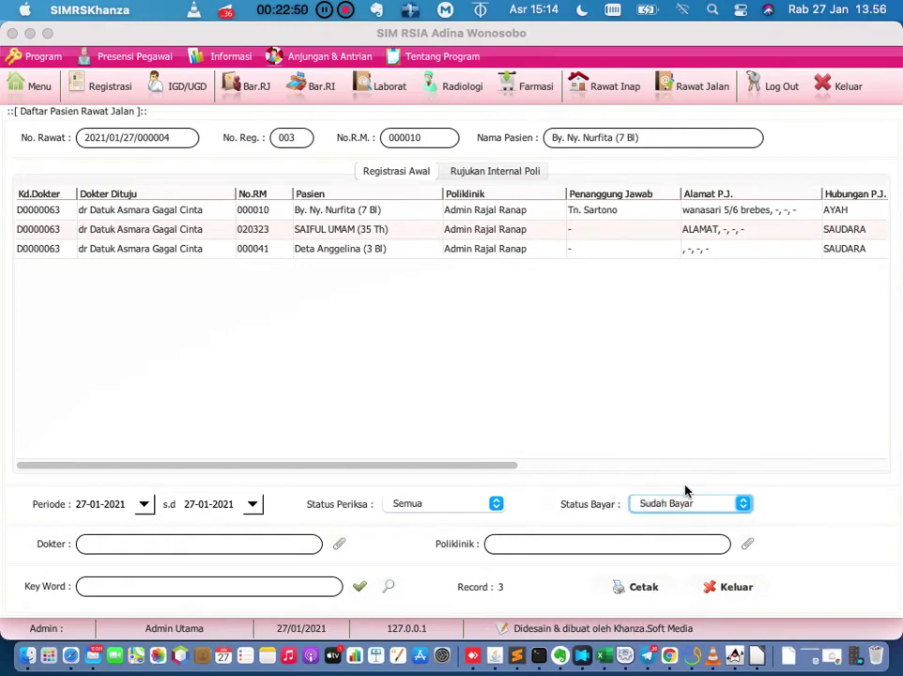
pyautogui.click(359, 587)
pyautogui.doubleClick(260, 216)
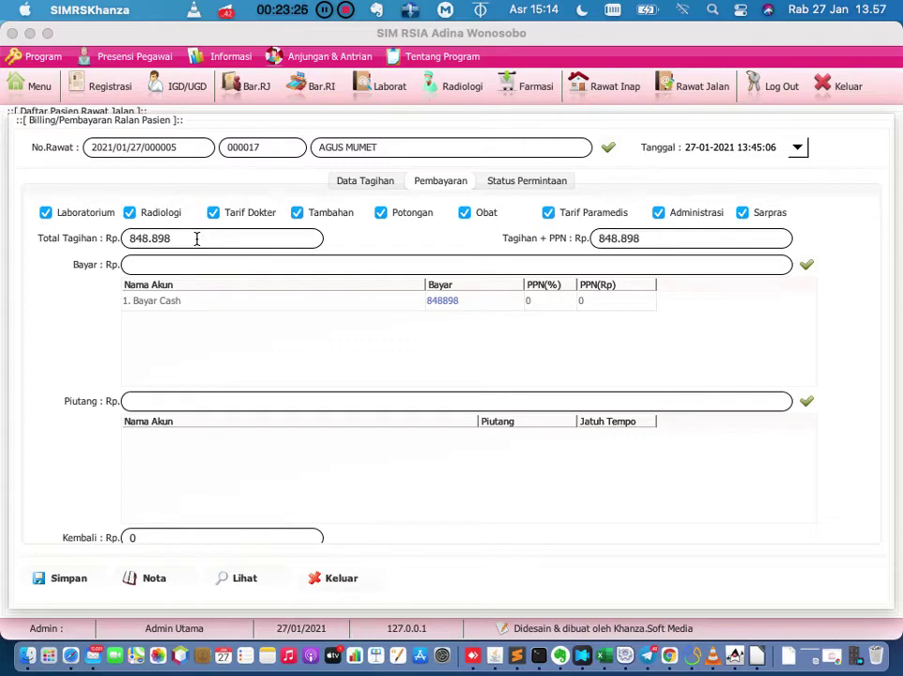
# Cancel the wrongly saved payment receipt with Hapus Nota Salah from the Data Tagihan table.
pyautogui.click(363, 185)
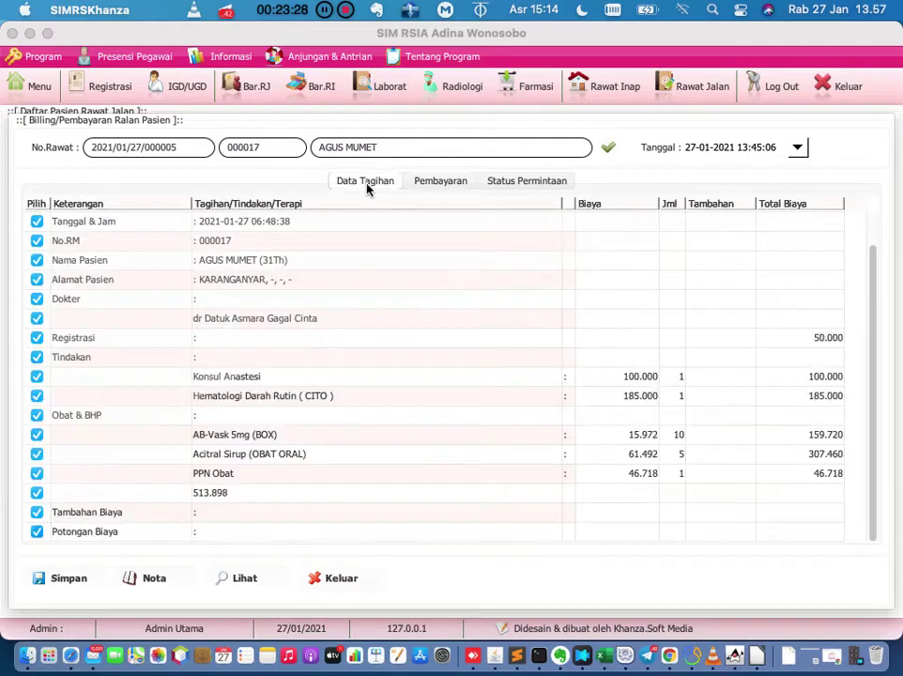
pyautogui.click(423, 181)
pyautogui.click(369, 184)
pyautogui.rightClick(360, 284)
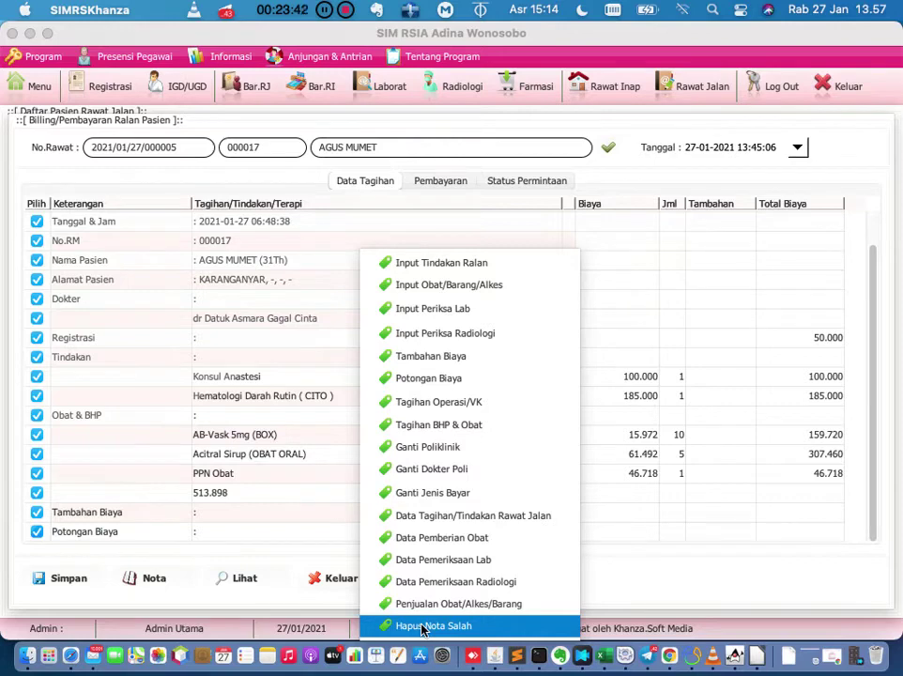
pyautogui.click(684, 234)
pyautogui.rightClick(684, 234)
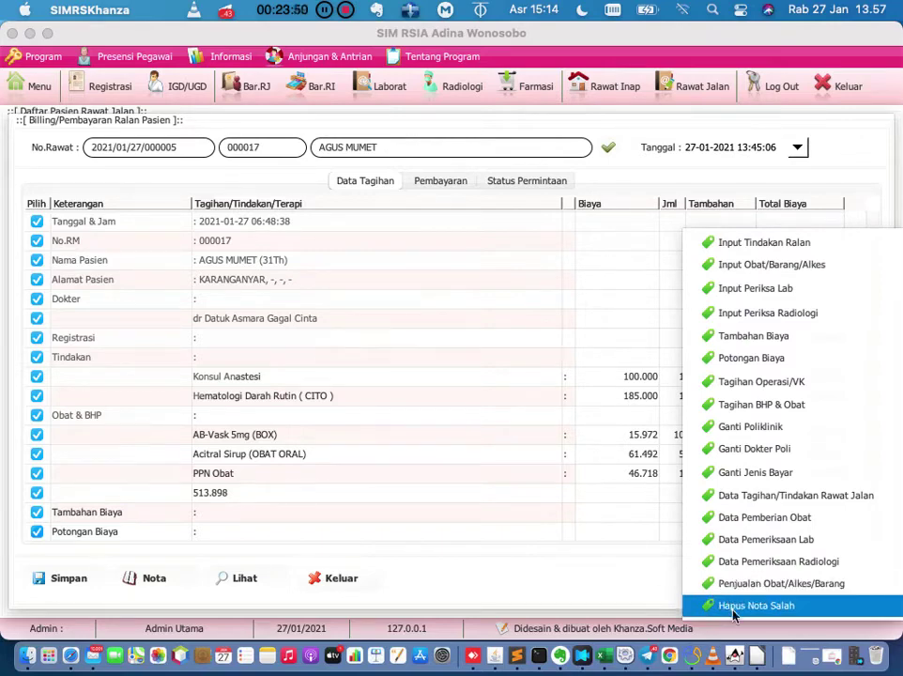
pyautogui.click(421, 415)
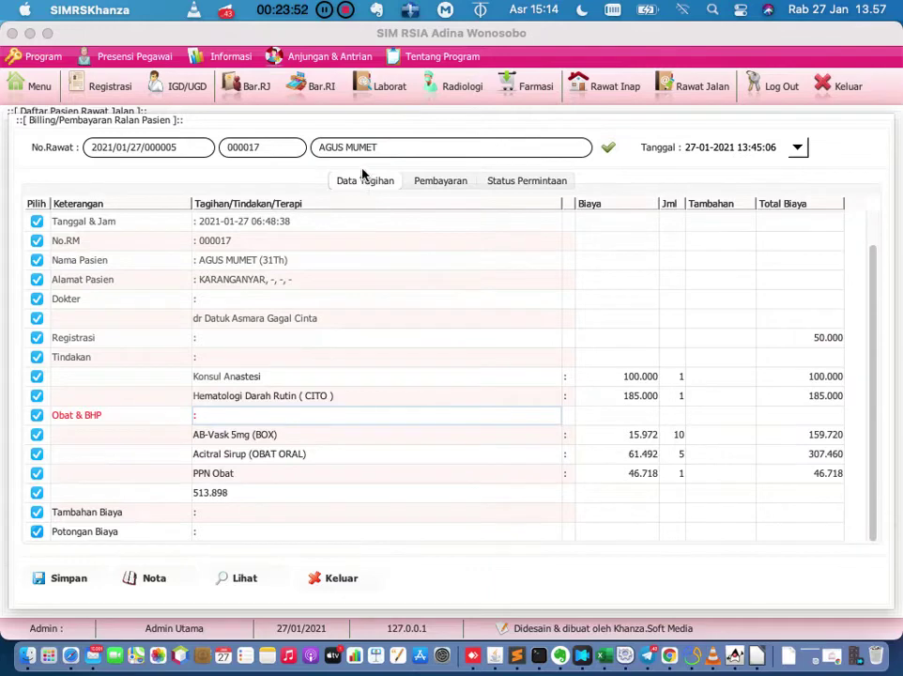
# Exit the bill without saving a payment and open the payment-status filter.
pyautogui.click(336, 579)
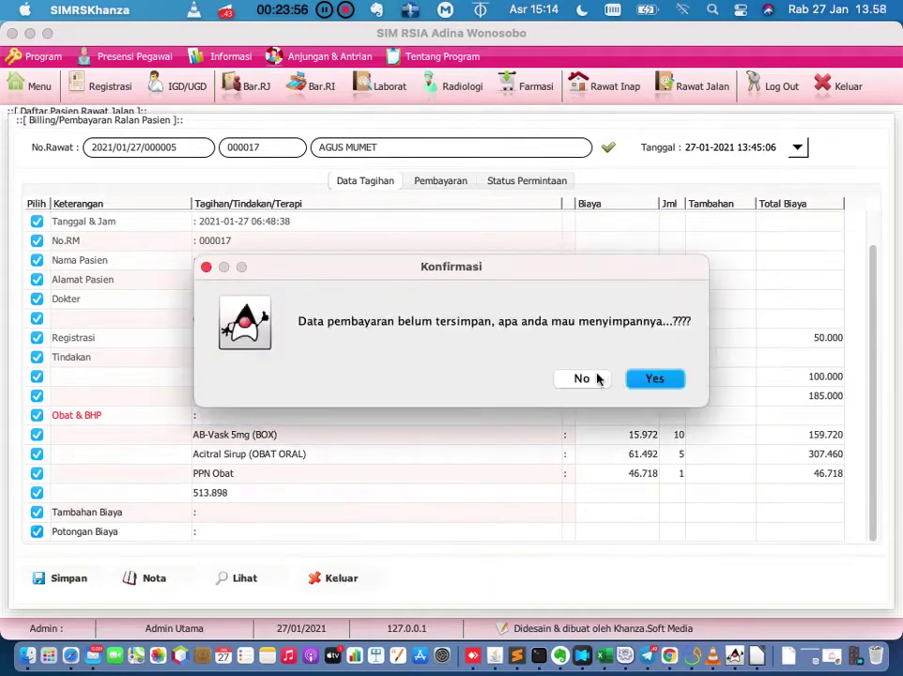
pyautogui.click(596, 377)
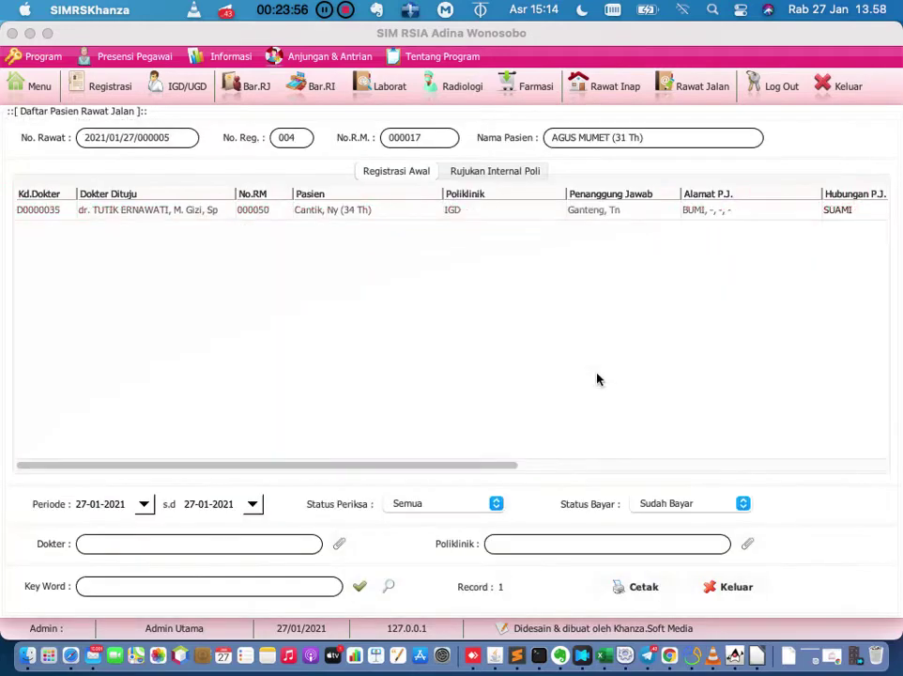
pyautogui.click(666, 511)
# List patients of every payment status and open the patient's outpatient bill.
pyautogui.click(665, 492)
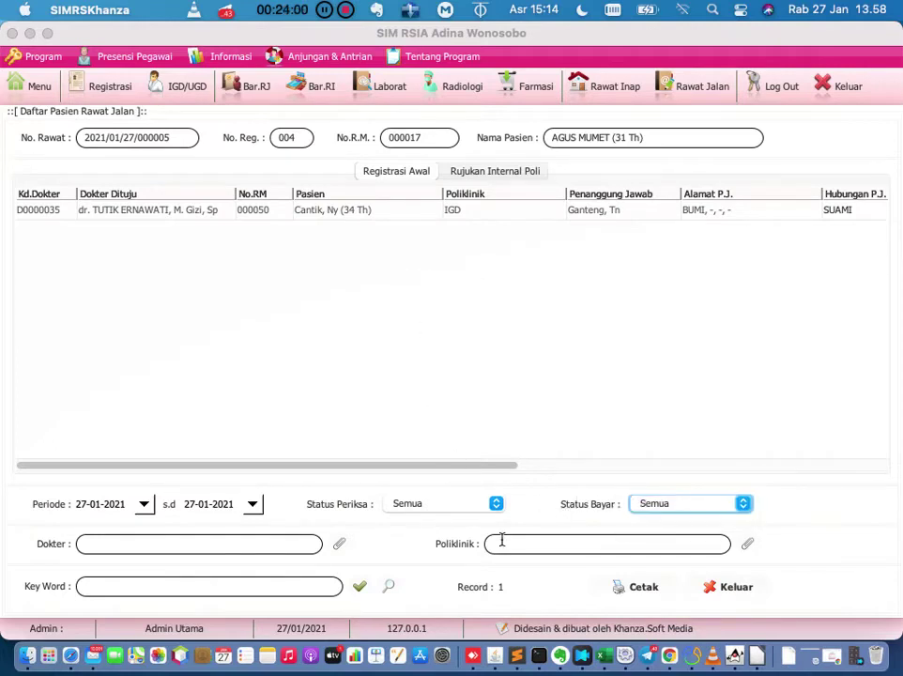
pyautogui.click(364, 590)
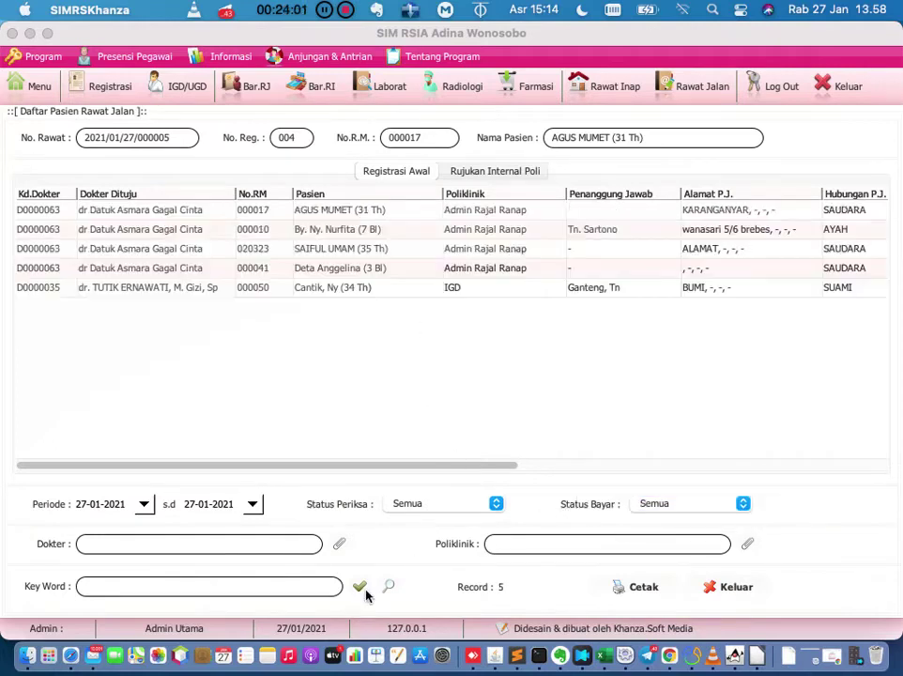
pyautogui.click(263, 211)
pyautogui.doubleClick(265, 213)
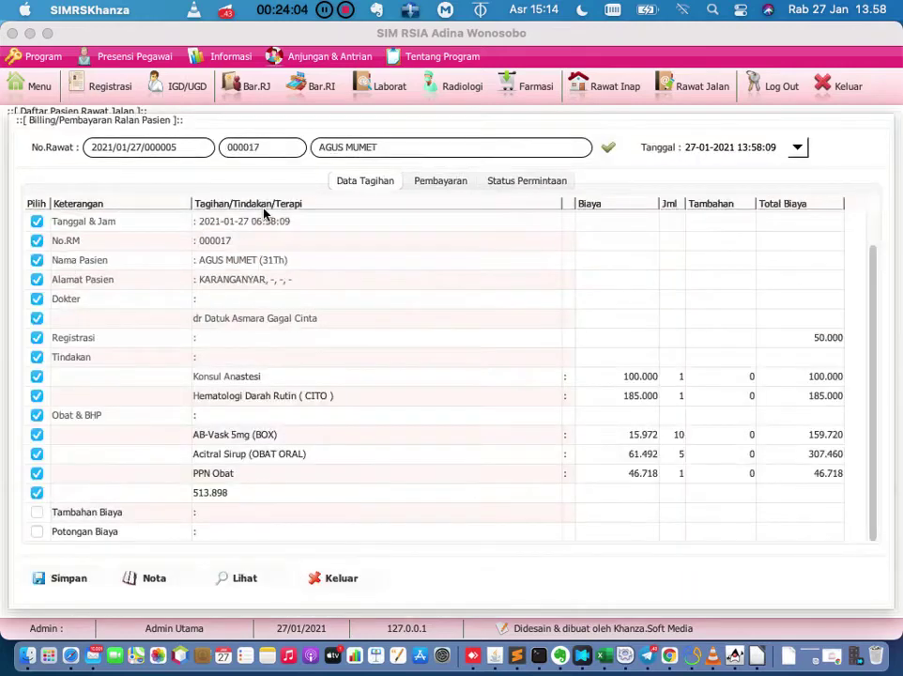
# Review the bill's action options without choosing one, then return to the main menu.
pyautogui.rightClick(331, 269)
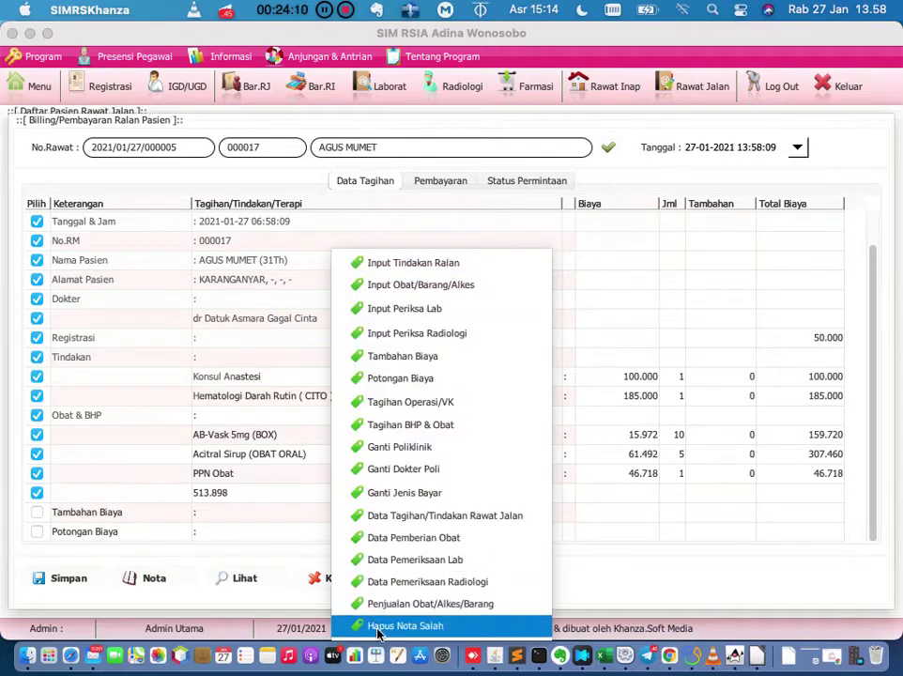
pyautogui.click(676, 342)
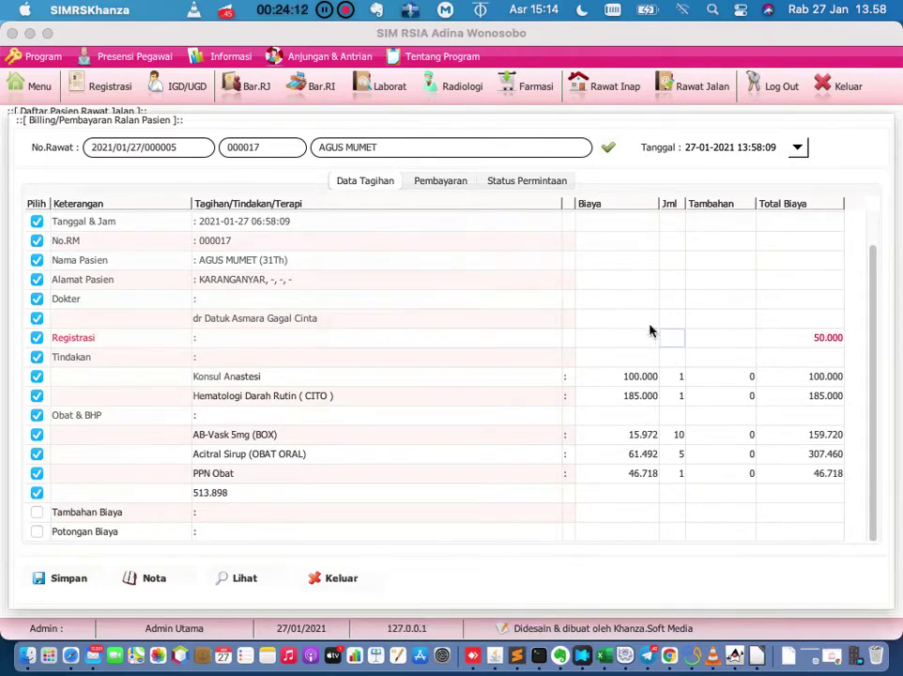
pyautogui.click(45, 75)
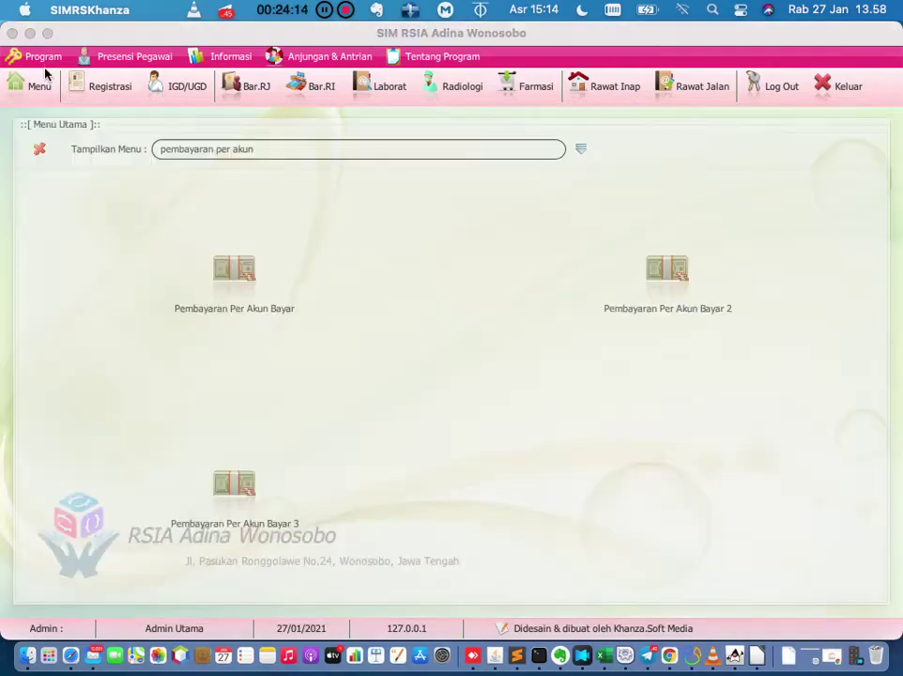
# Search the menu for 'jurnal' and open Jurnal Harian.
pyautogui.click(347, 152)
pyautogui.press('BackSpace')
pyautogui.press('BackSpace')
pyautogui.press('BackSpace')
pyautogui.press('BackSpace')
pyautogui.press('BackSpace')
pyautogui.press('BackSpace')
pyautogui.press('BackSpace')
pyautogui.press('BackSpace')
pyautogui.press('BackSpace')
pyautogui.press('BackSpace')
pyautogui.press('BackSpace')
pyautogui.press('BackSpace')
pyautogui.press('BackSpace')
pyautogui.press('BackSpace')
pyautogui.press('BackSpace')
pyautogui.press('BackSpace')
pyautogui.press('BackSpace')
pyautogui.press('BackSpace')
pyautogui.press('BackSpace')
pyautogui.write('jurnal')
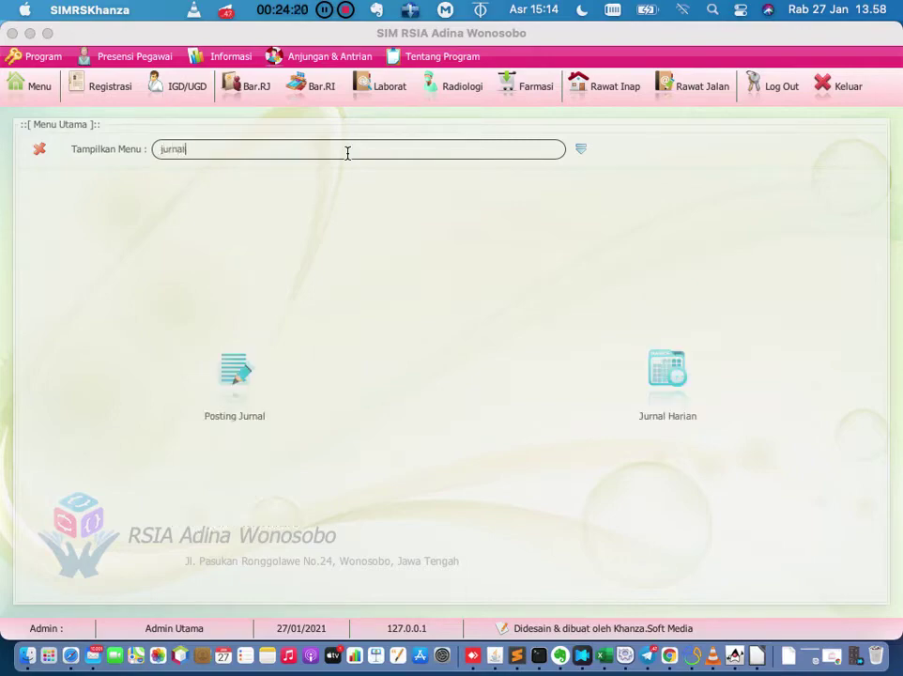
pyautogui.click(675, 411)
# Inspect the newest entries: 420101 cancellation, 111010 KAS KASIR and the 50.000 amount.
pyautogui.scroll(-10, 675, 411)
pyautogui.hscroll(2, 678, 402)
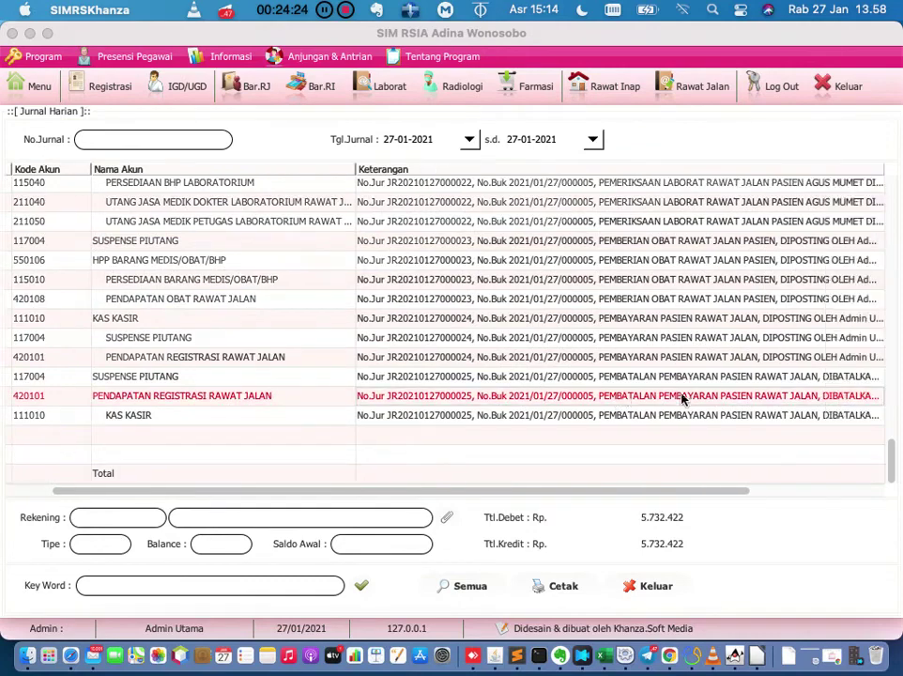
pyautogui.click(657, 404)
pyautogui.click(657, 416)
pyautogui.moveTo(568, 495); pyautogui.dragTo(695, 503)
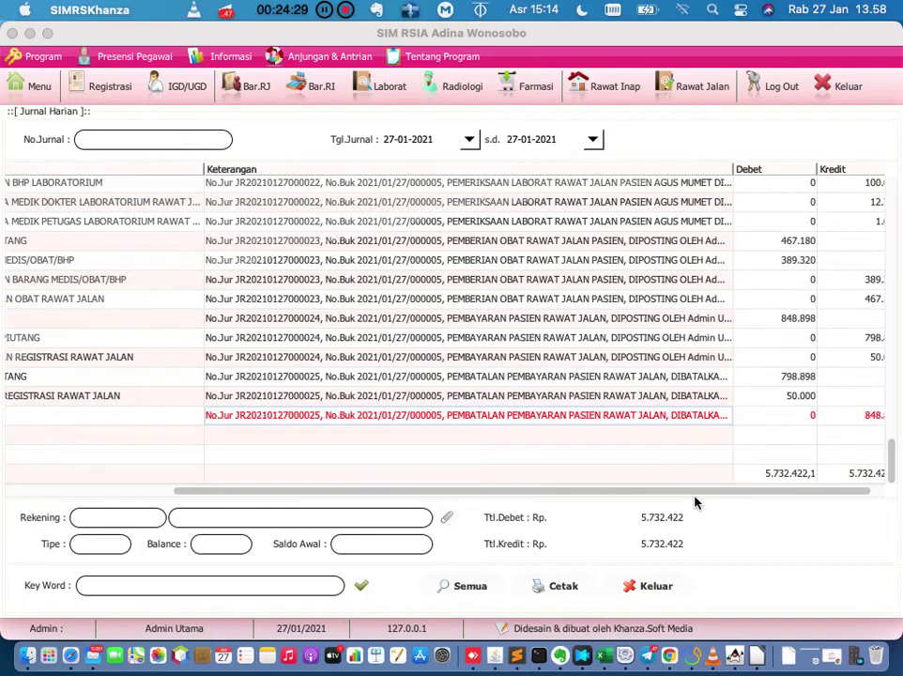
pyautogui.click(290, 403)
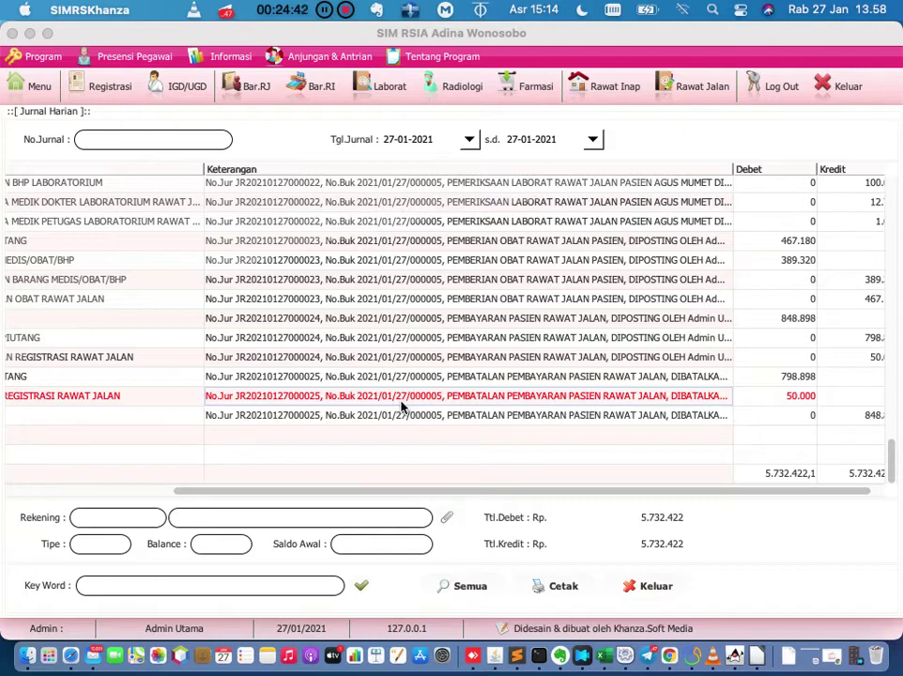
# Reopen the patient's outpatient bill and choose Input Tindakan Ralan to list treatment tariffs.
pyautogui.click(695, 90)
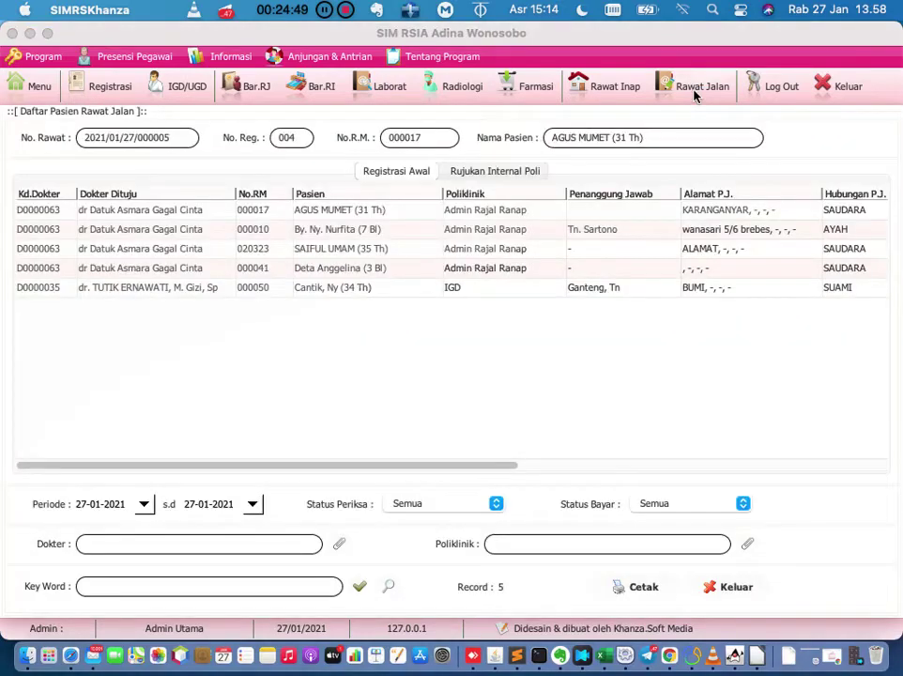
pyautogui.doubleClick(288, 209)
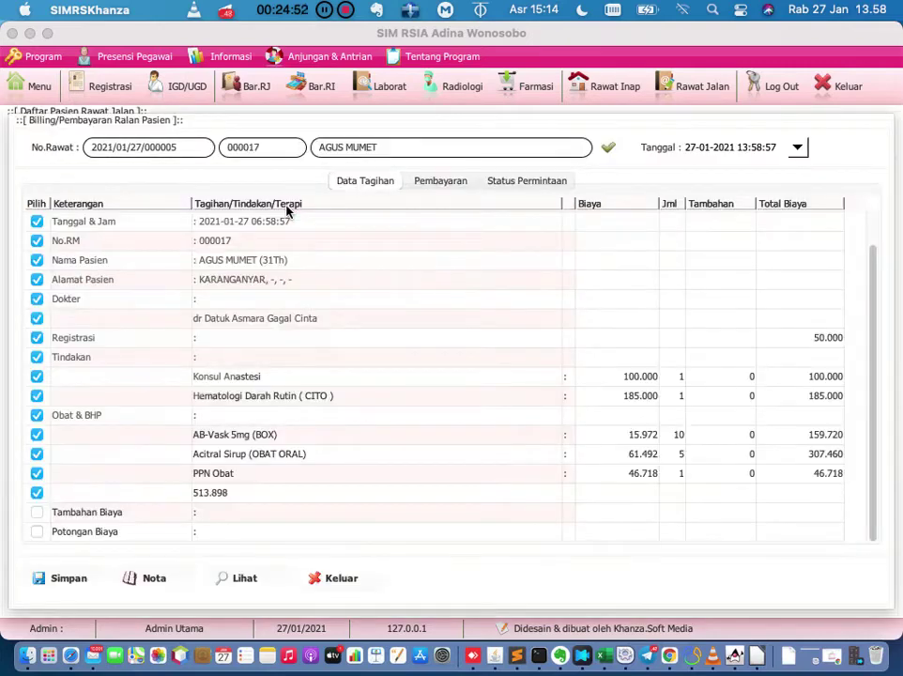
pyautogui.rightClick(385, 278)
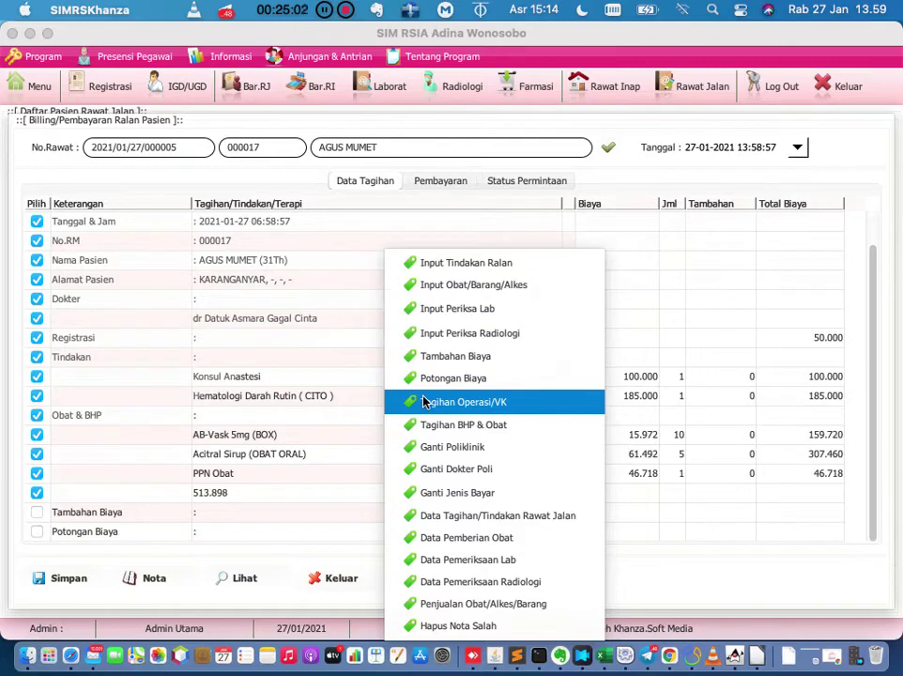
pyautogui.click(435, 271)
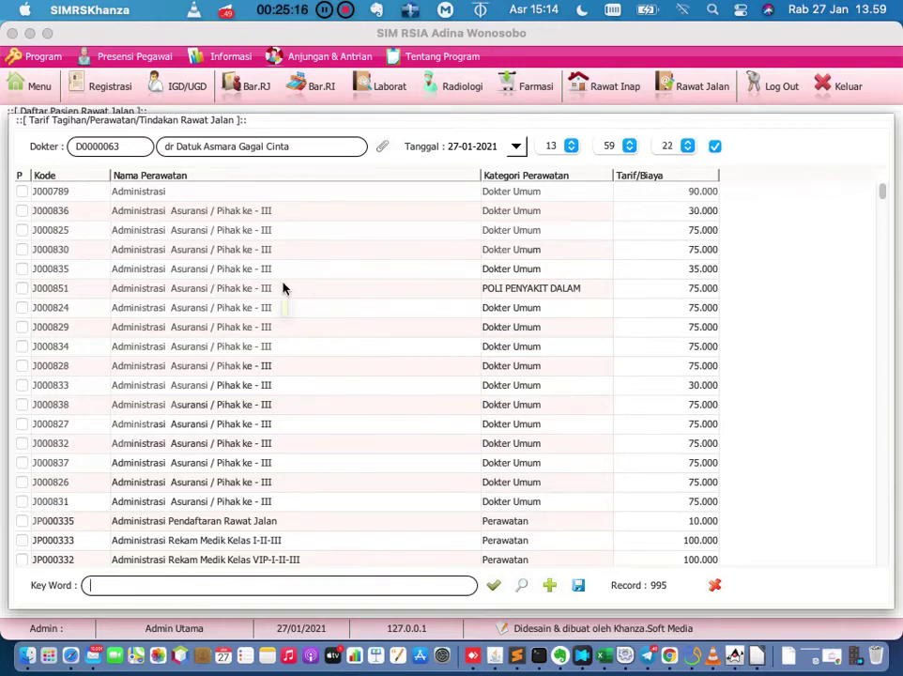
# Switch to staff-performed procedures and assign staff member 03.
pyautogui.rightClick(754, 251)
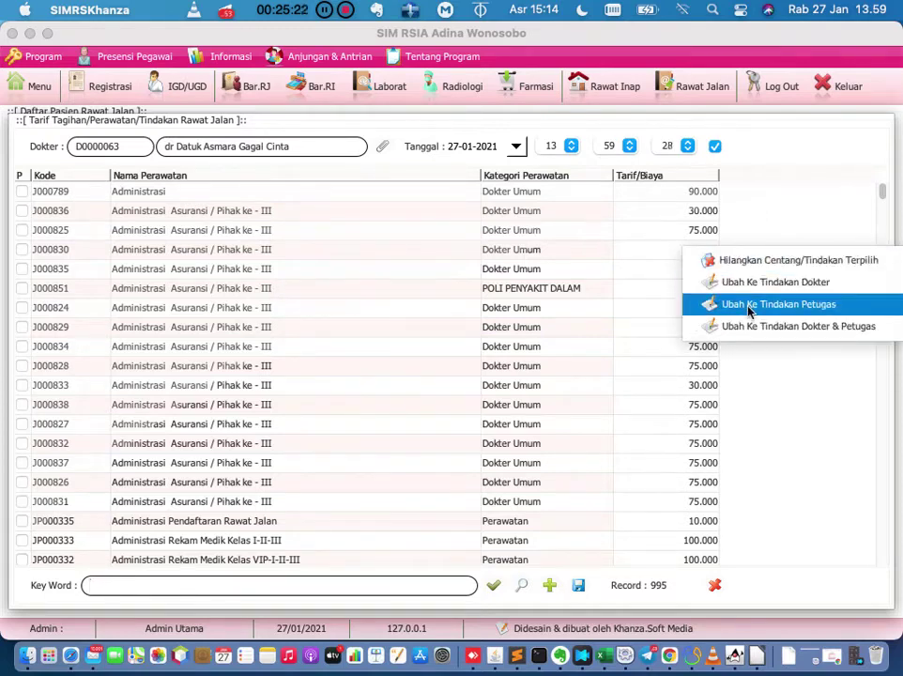
pyautogui.click(749, 308)
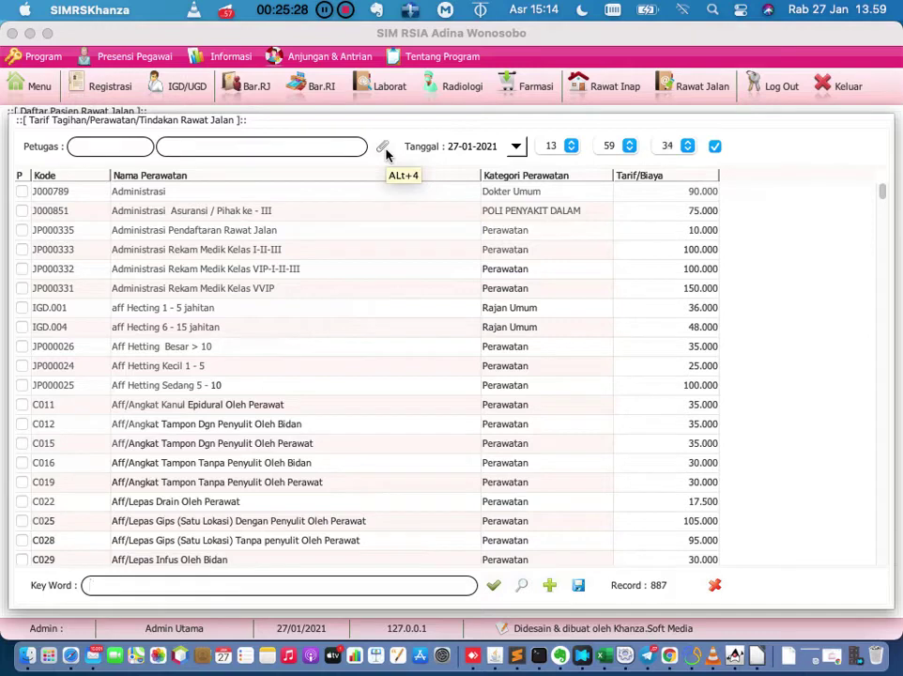
pyautogui.rightClick(746, 251)
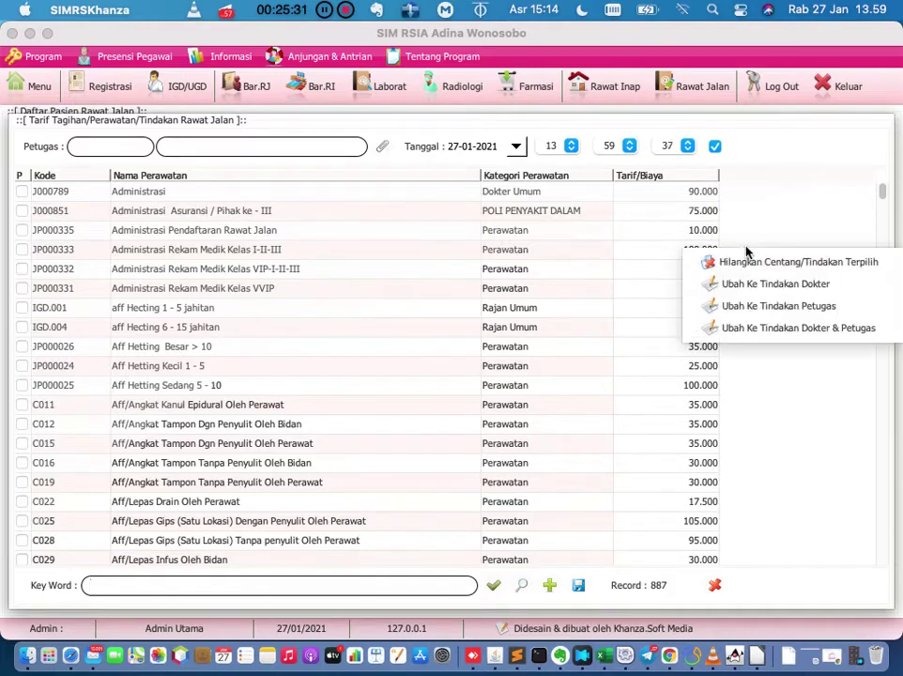
pyautogui.click(751, 308)
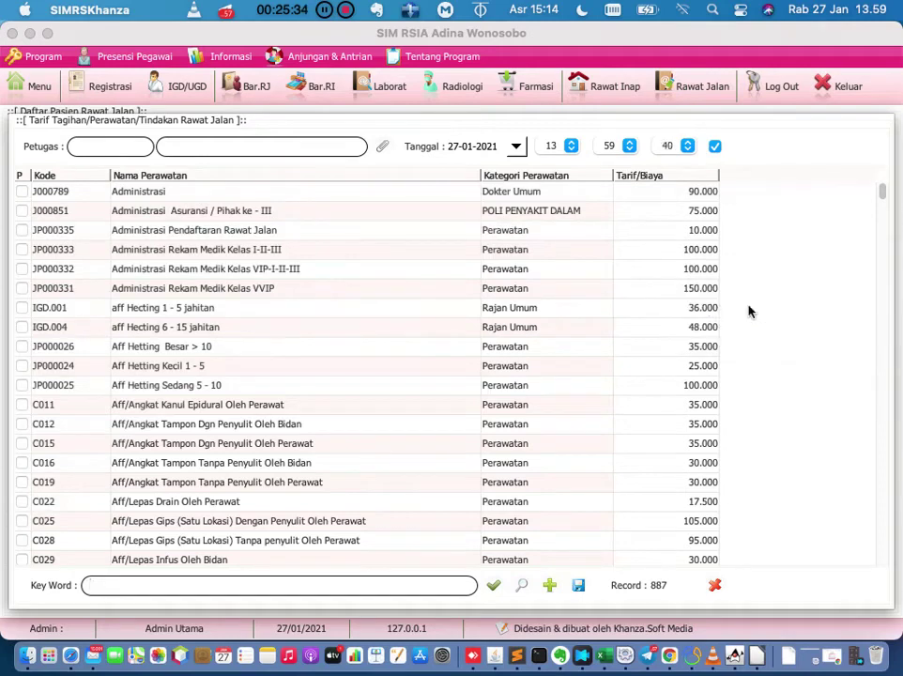
pyautogui.click(382, 150)
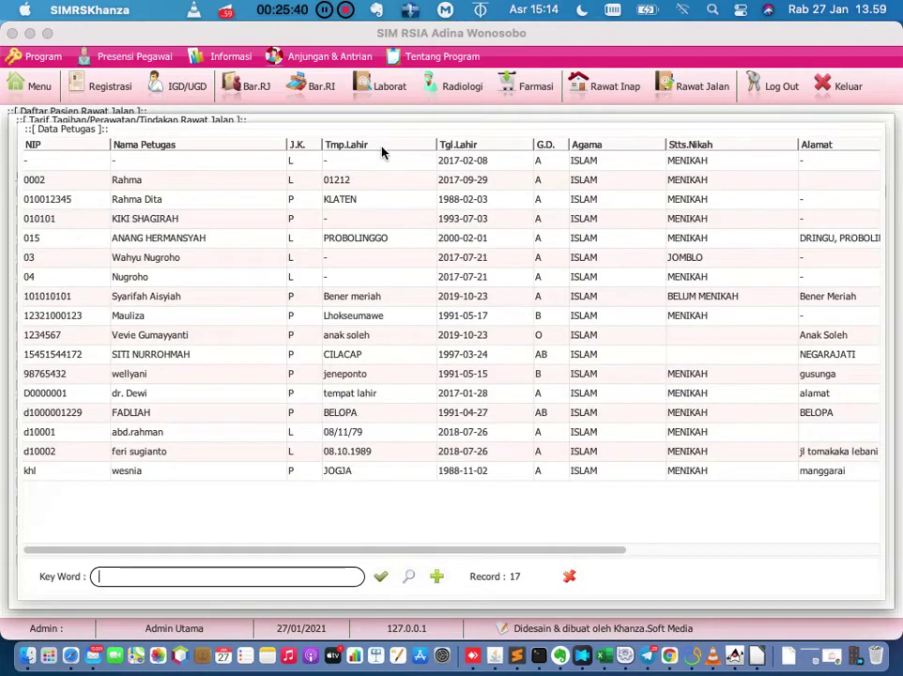
pyautogui.click(175, 258)
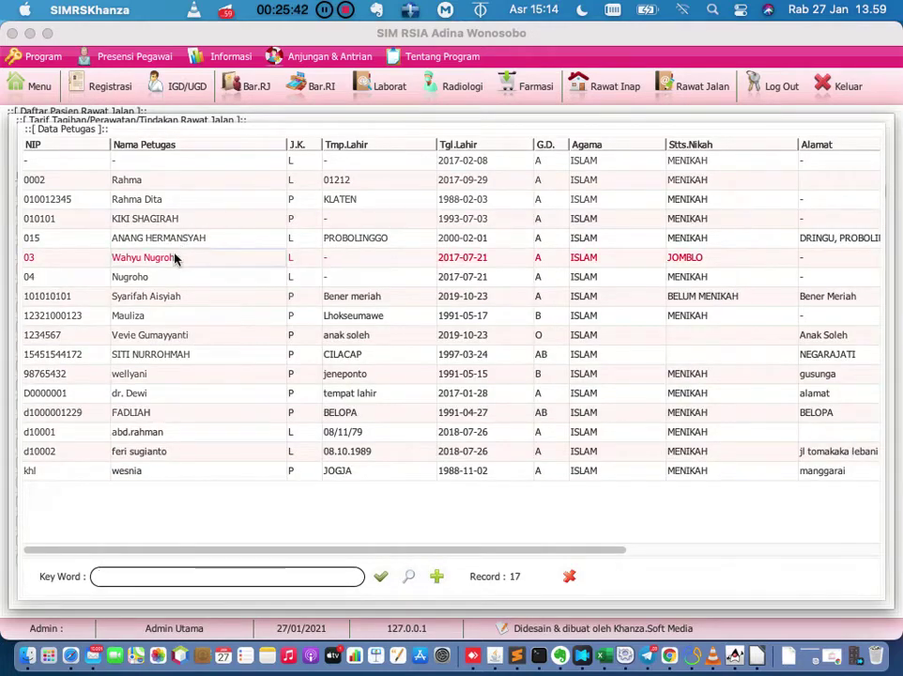
pyautogui.doubleClick(175, 258)
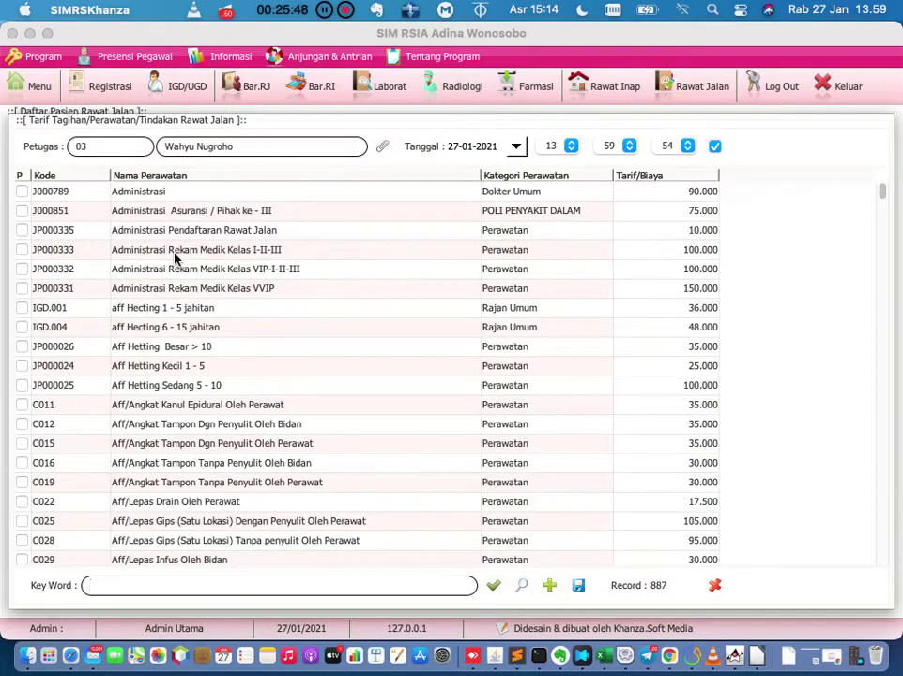
# Search 'aff hecting', tick IGD.001 aff Hecting 1 - 5 jahitan, and save it to the bill.
pyautogui.click(21, 308)
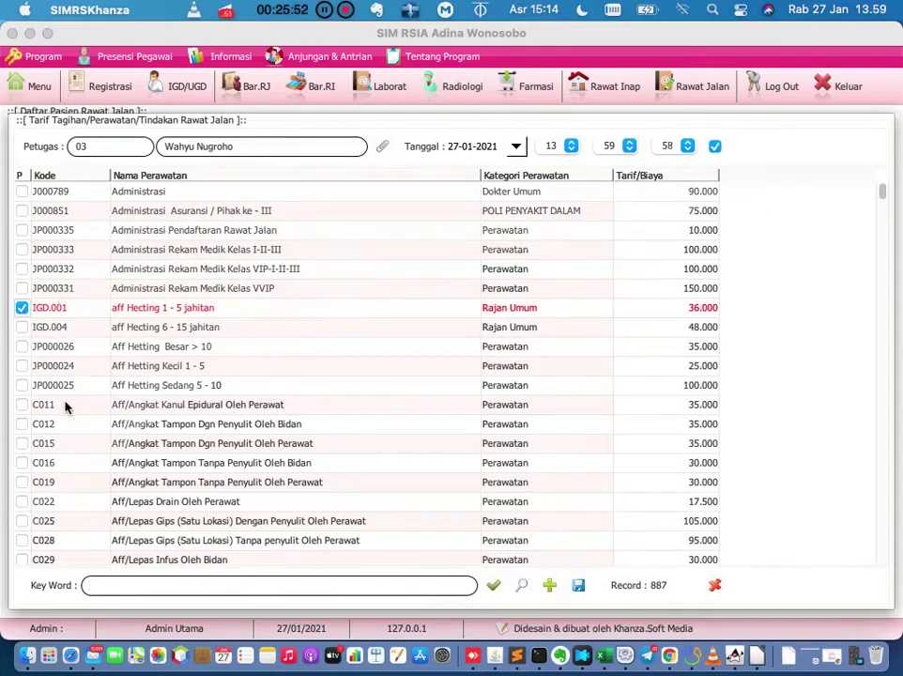
pyautogui.click(131, 587)
pyautogui.write('aff hecting')
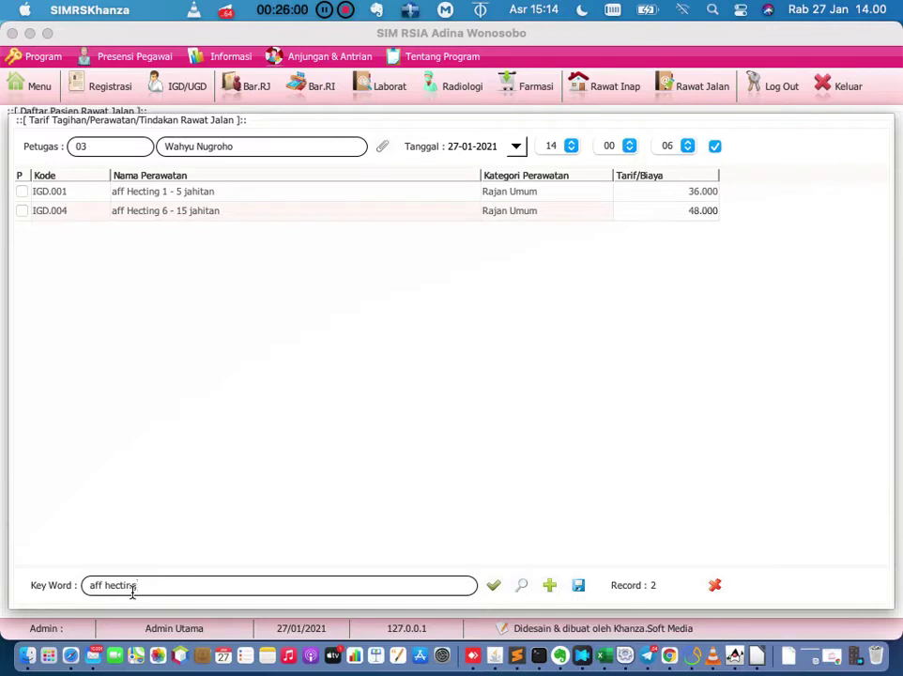
pyautogui.click(21, 193)
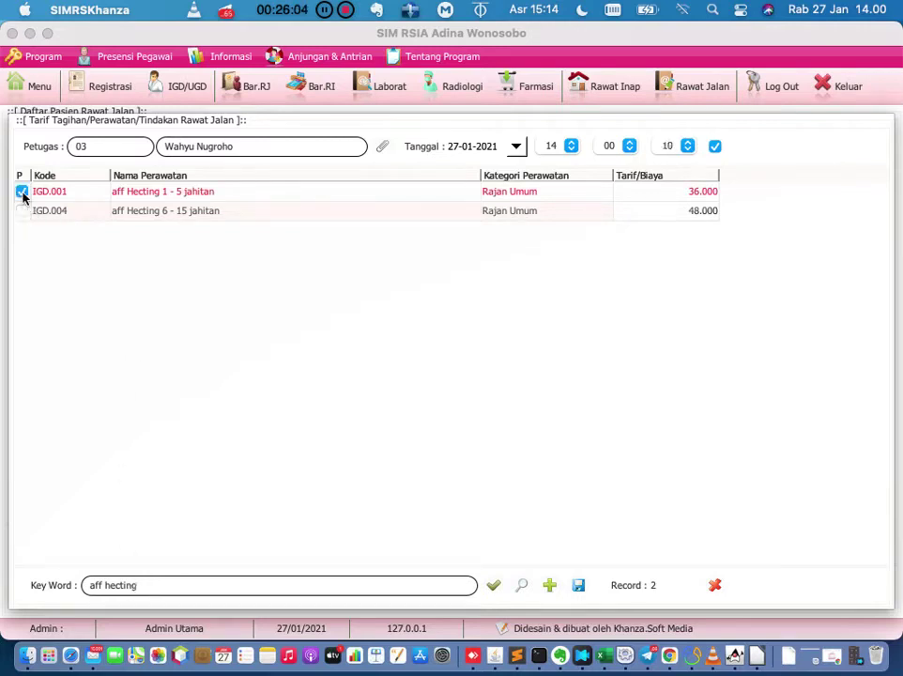
pyautogui.click(579, 586)
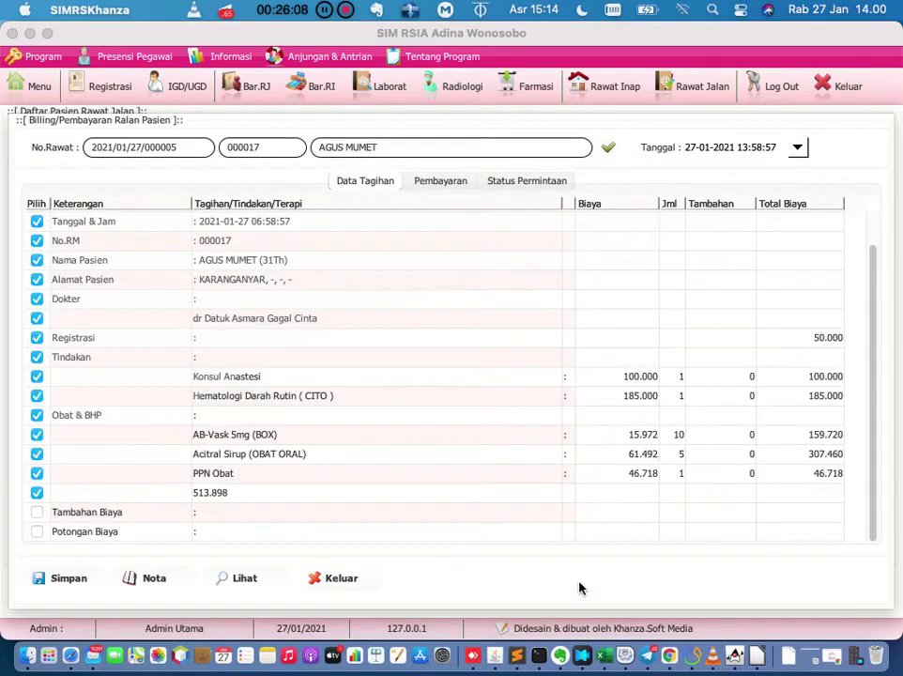
pyautogui.rightClick(659, 254)
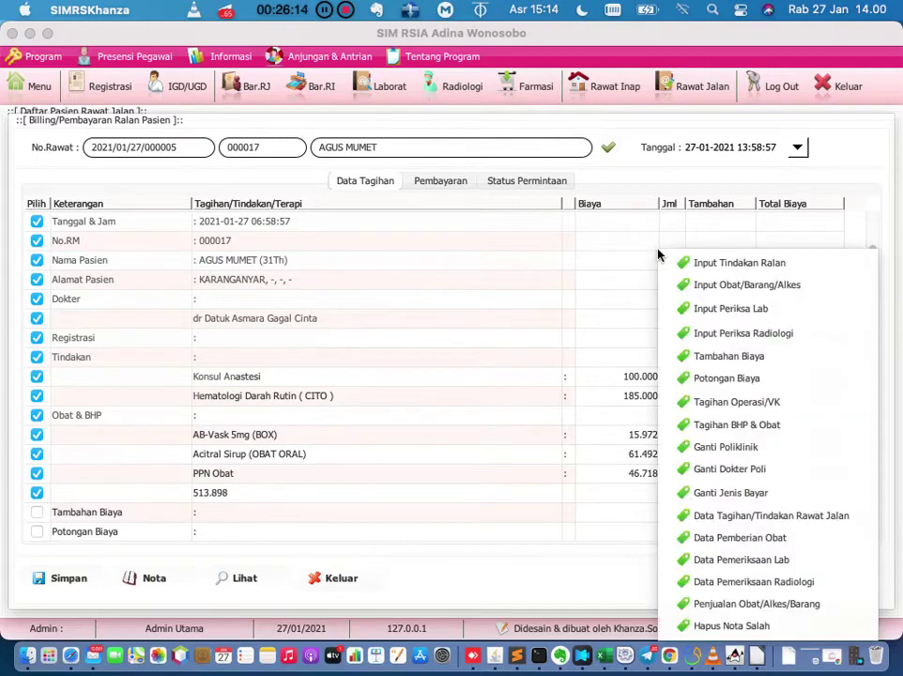
pyautogui.click(636, 257)
pyautogui.rightClick(636, 256)
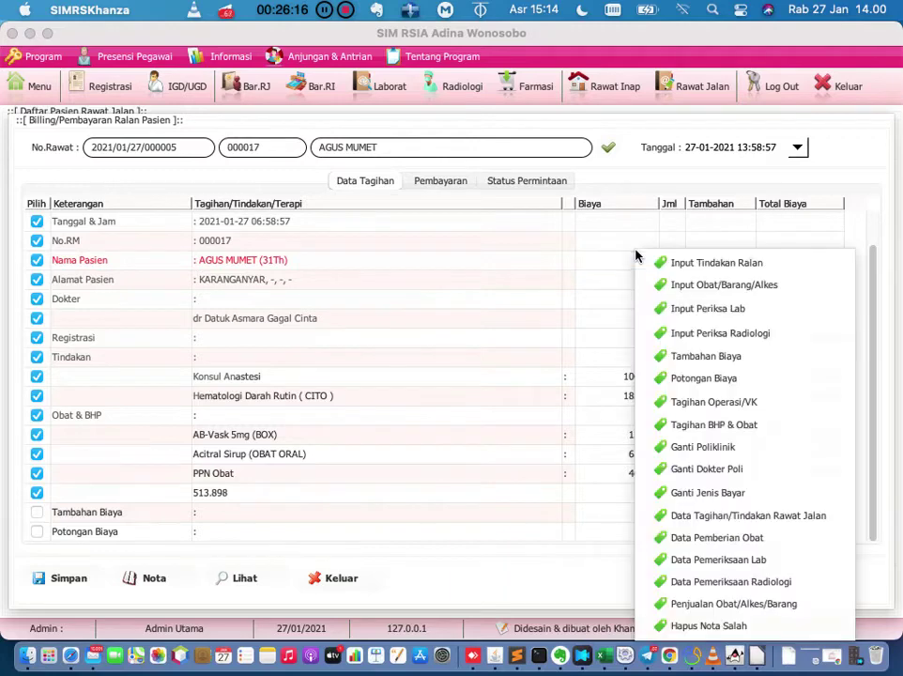
pyautogui.click(658, 265)
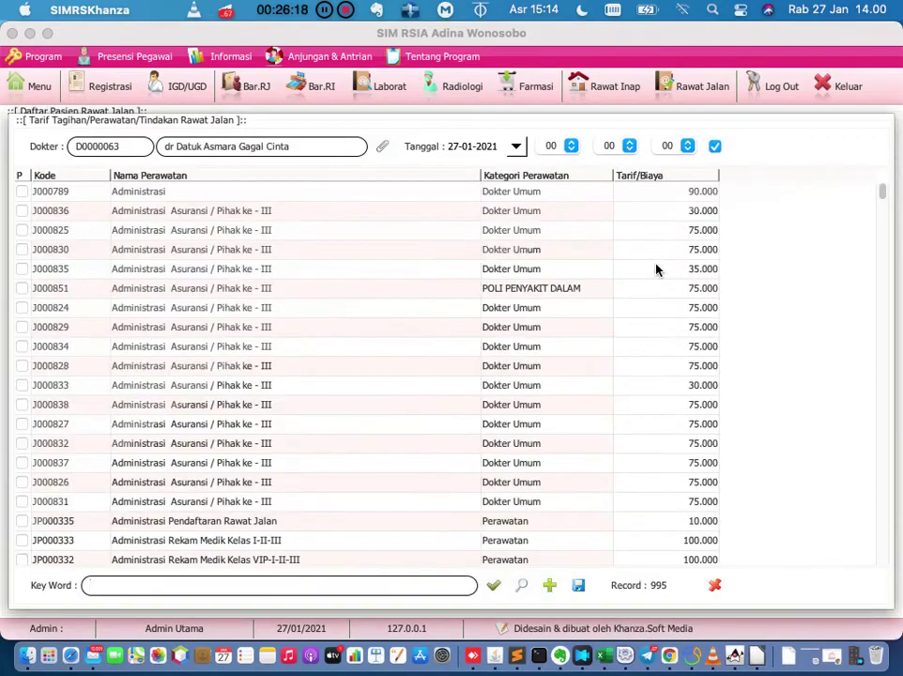
pyautogui.rightClick(656, 269)
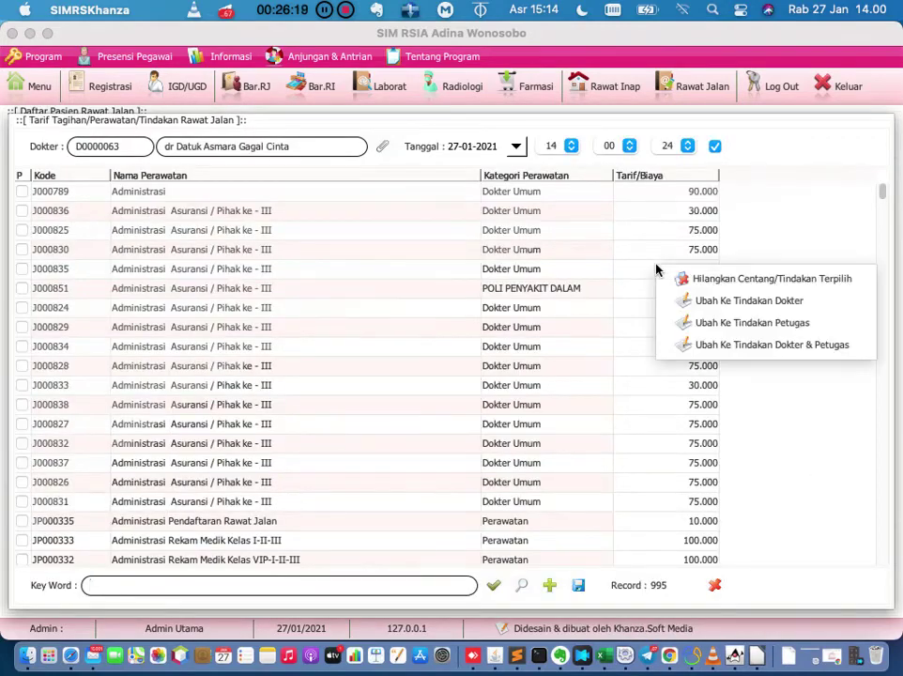
pyautogui.click(692, 346)
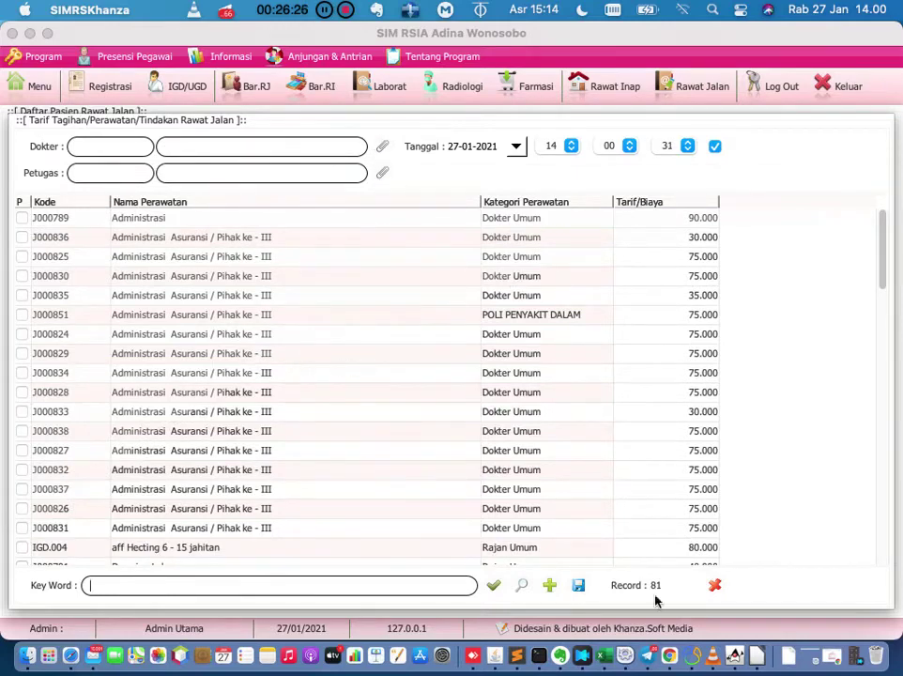
pyautogui.click(714, 585)
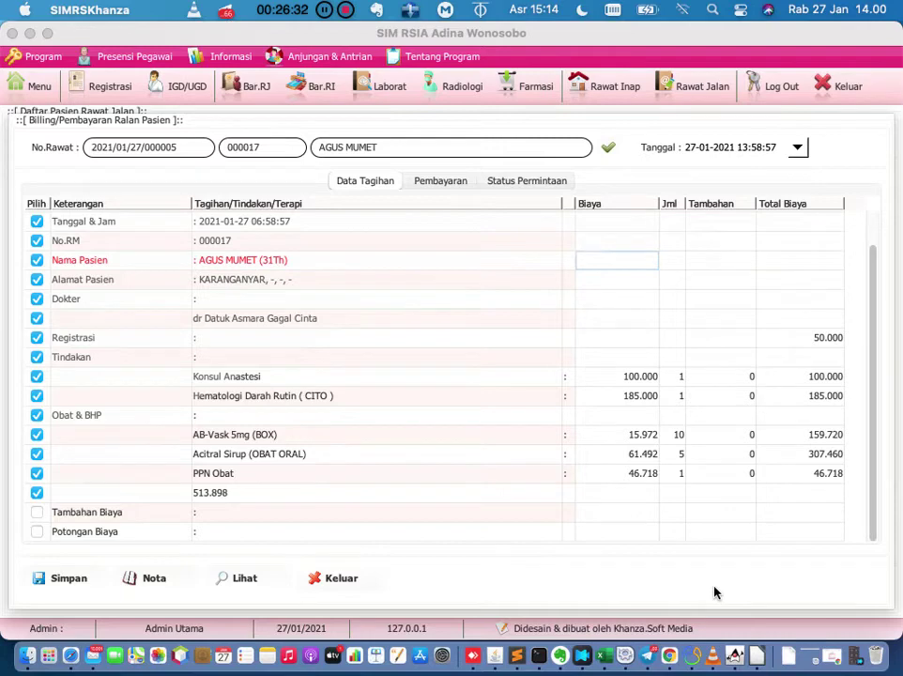
# Reload Data Tagihan to show the new aff Hecting (60.000, 36.000) and Aff Hetting Kecil (25.000) charges.
pyautogui.click(607, 151)
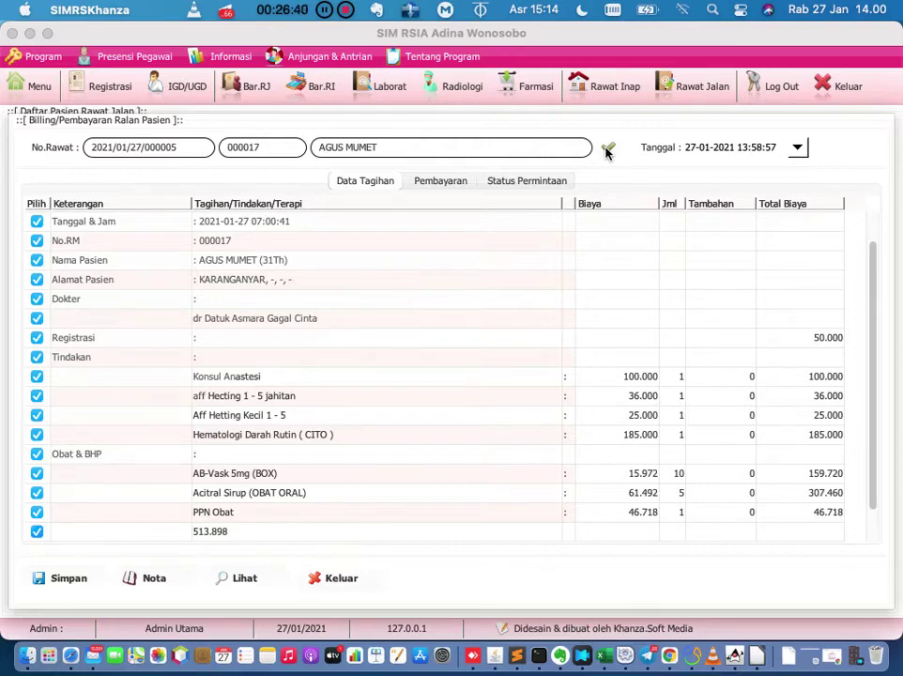
pyautogui.click(607, 150)
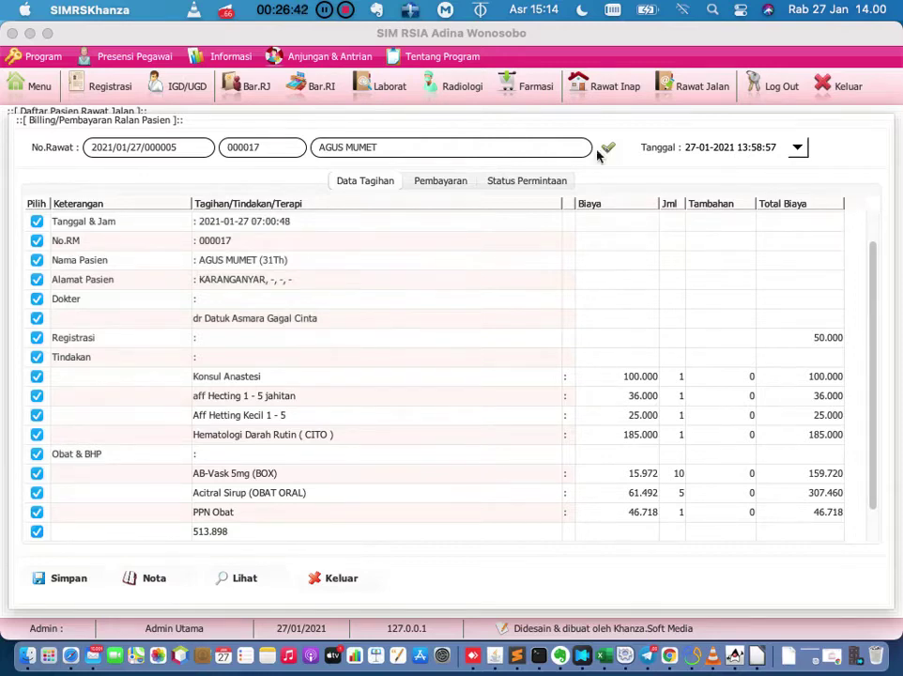
pyautogui.click(547, 265)
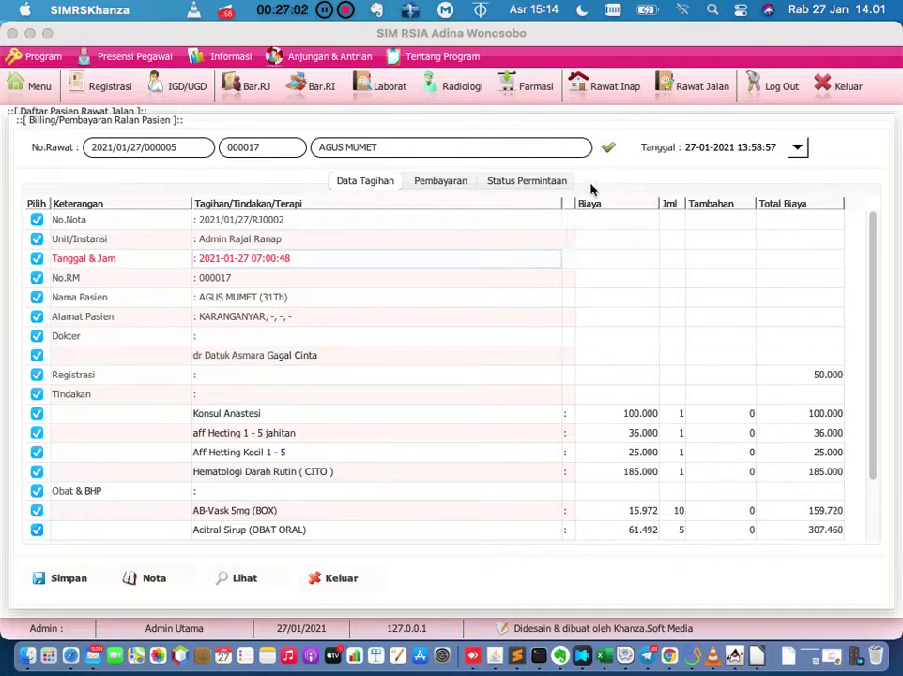
pyautogui.click(609, 147)
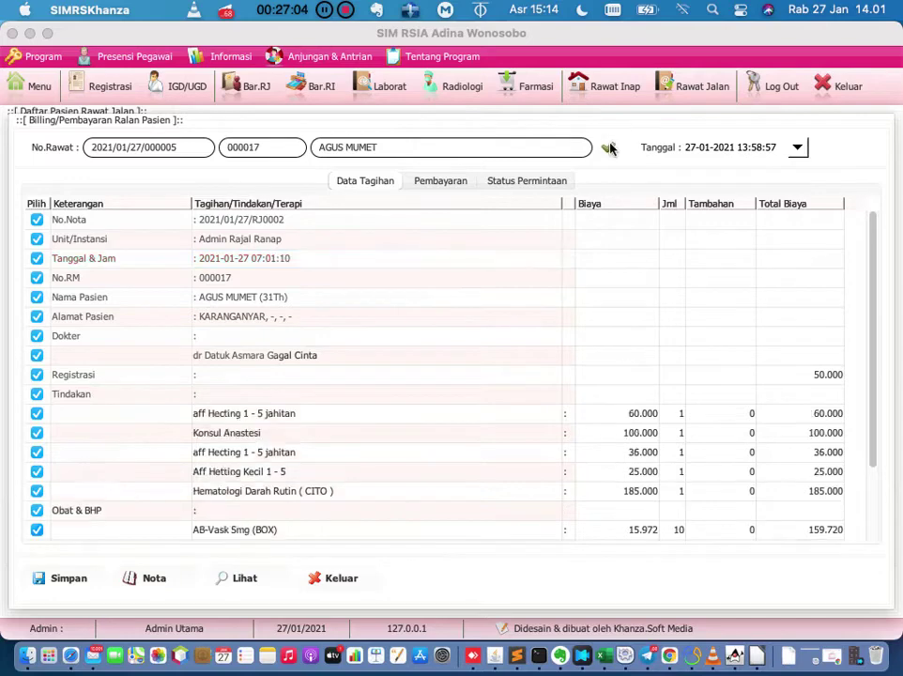
pyautogui.scroll(-3, 489, 357)
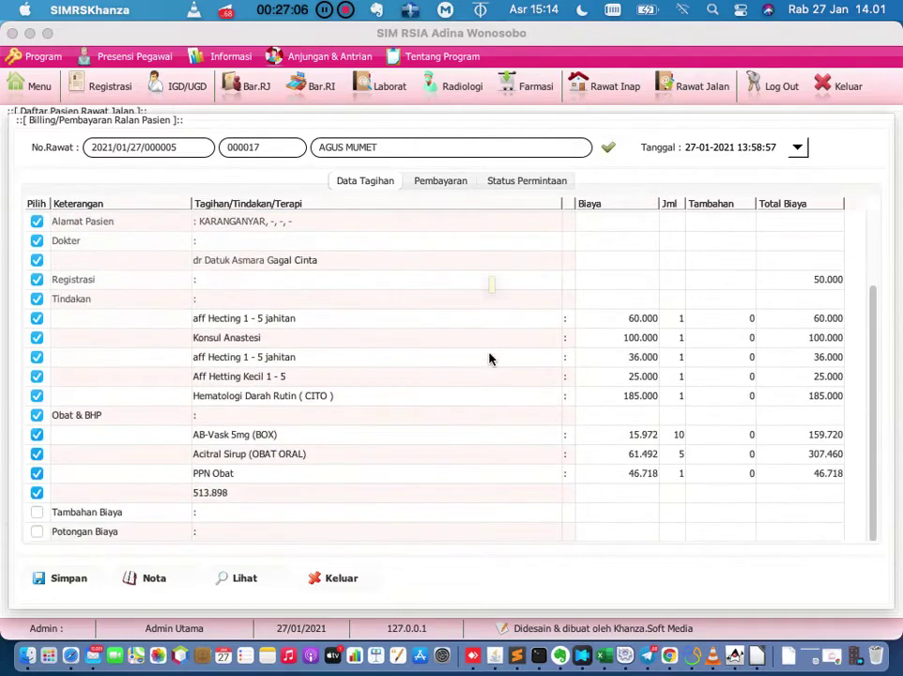
pyautogui.scroll(3, 489, 357)
pyautogui.scroll(-3, 489, 357)
pyautogui.scroll(3, 489, 359)
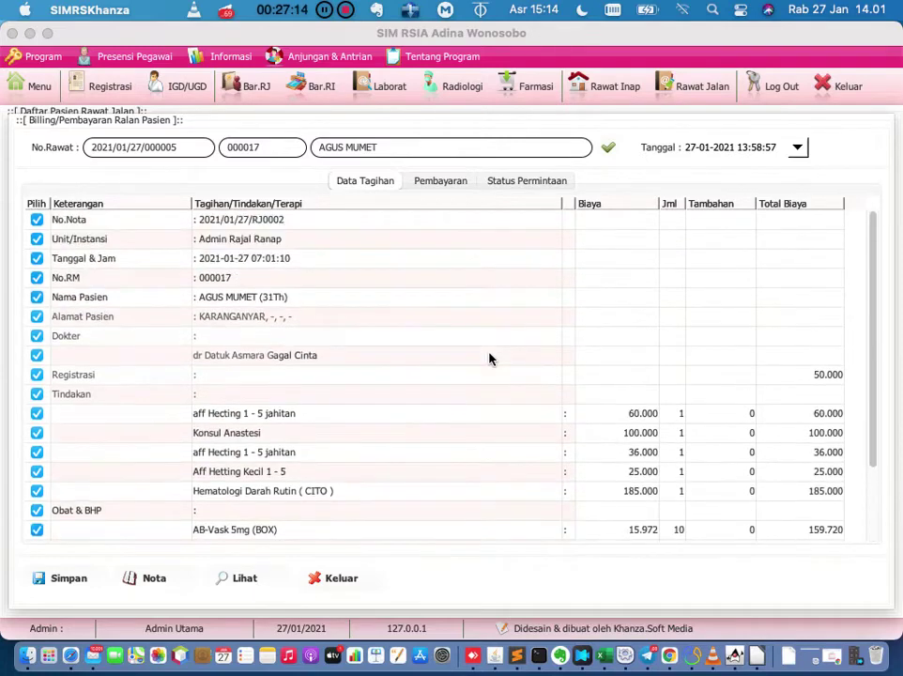
pyautogui.click(425, 380)
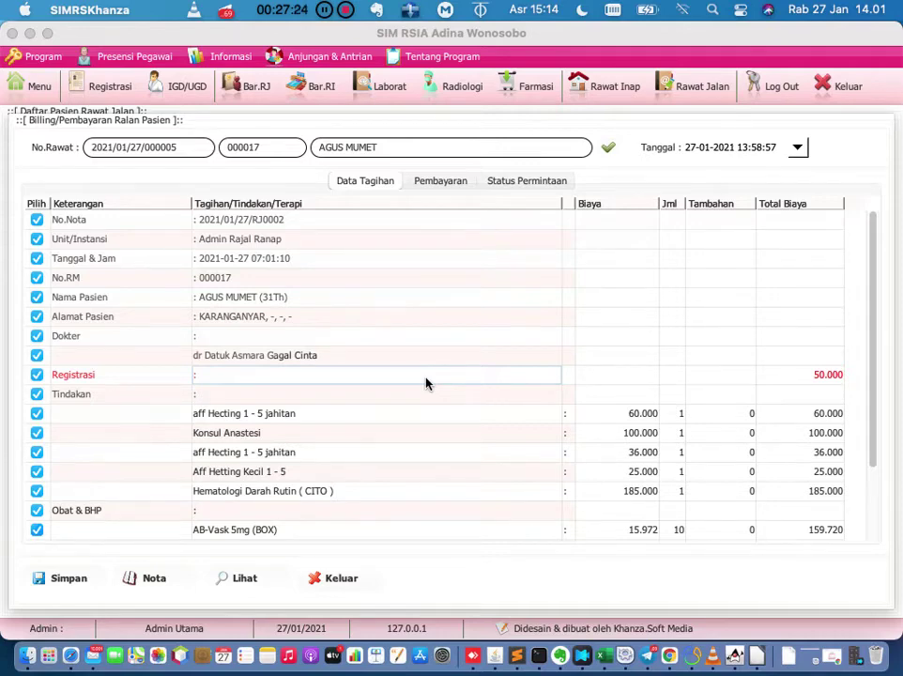
# Delete the third-row duplicate aff Hecting 1 - 5 jahitan from Tindakan Dilakukan and return to billing.
pyautogui.rightClick(458, 313)
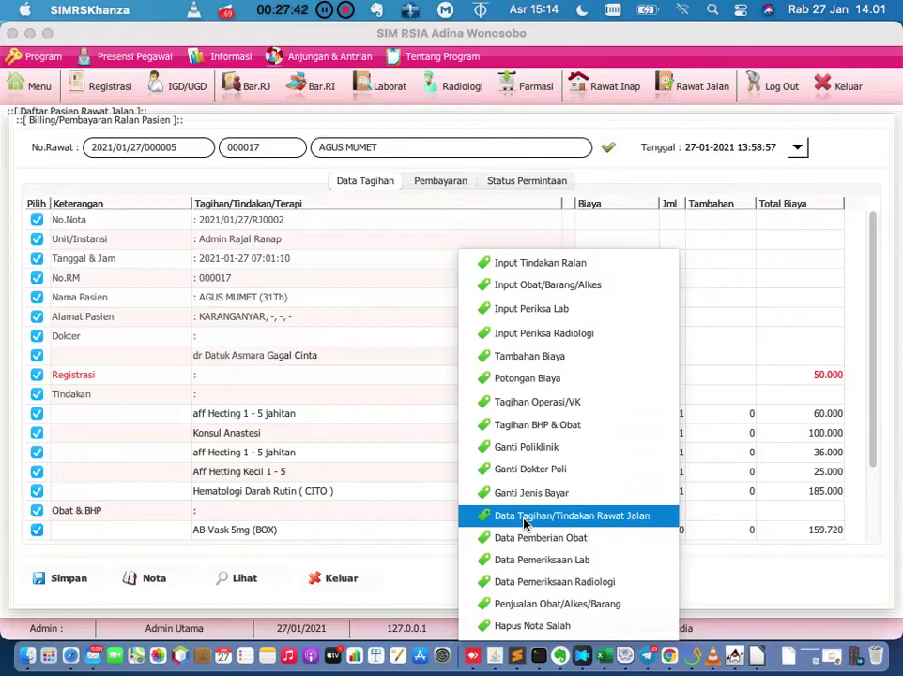
pyautogui.click(523, 524)
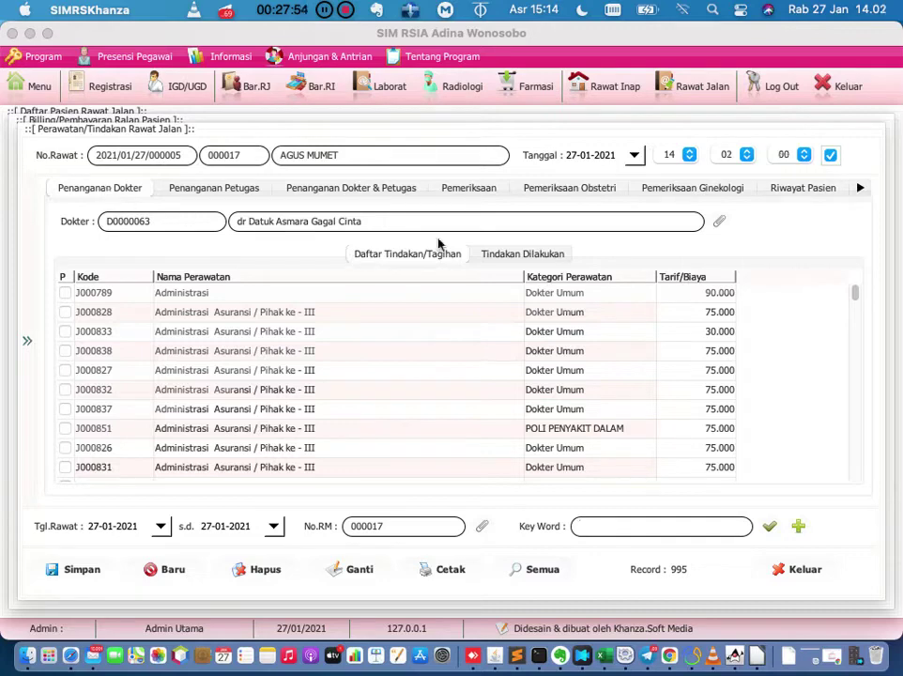
pyautogui.click(514, 257)
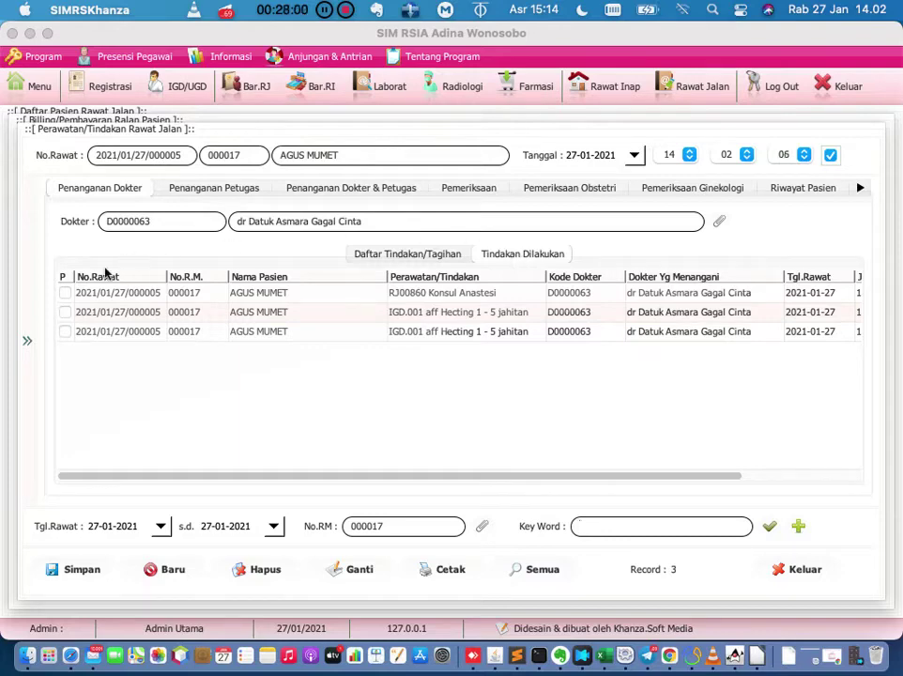
pyautogui.click(65, 333)
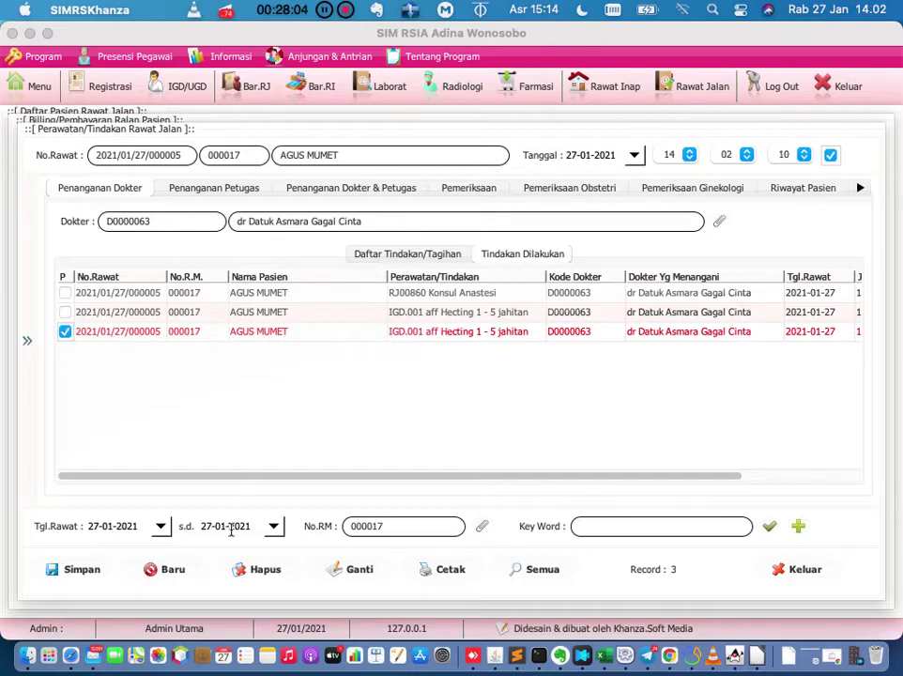
pyautogui.click(254, 573)
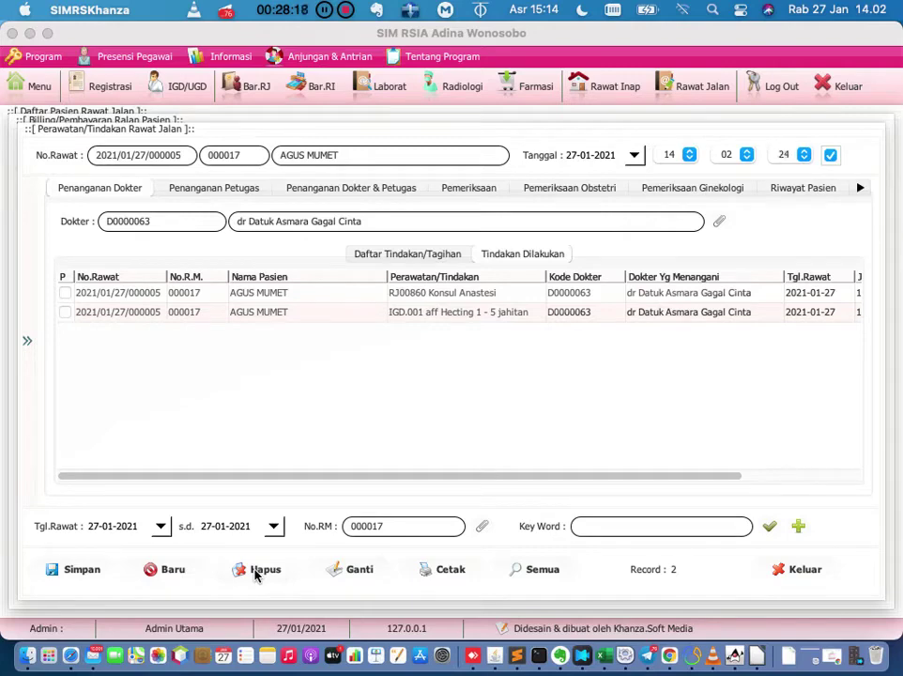
pyautogui.click(806, 578)
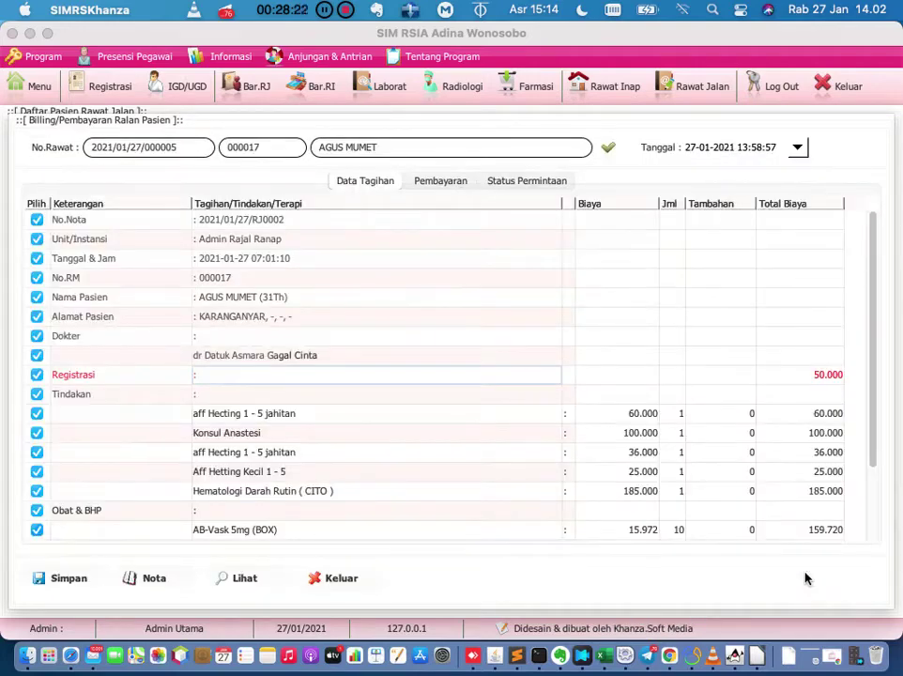
# Refresh the bill, check its 809.898 payment total, and return to the main menu.
pyautogui.click(615, 152)
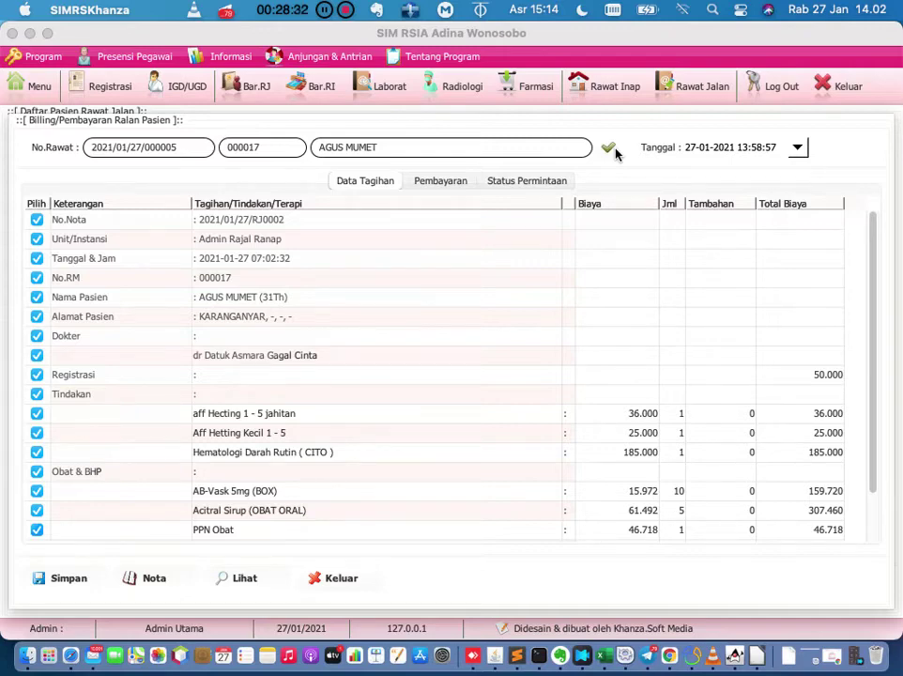
pyautogui.click(462, 186)
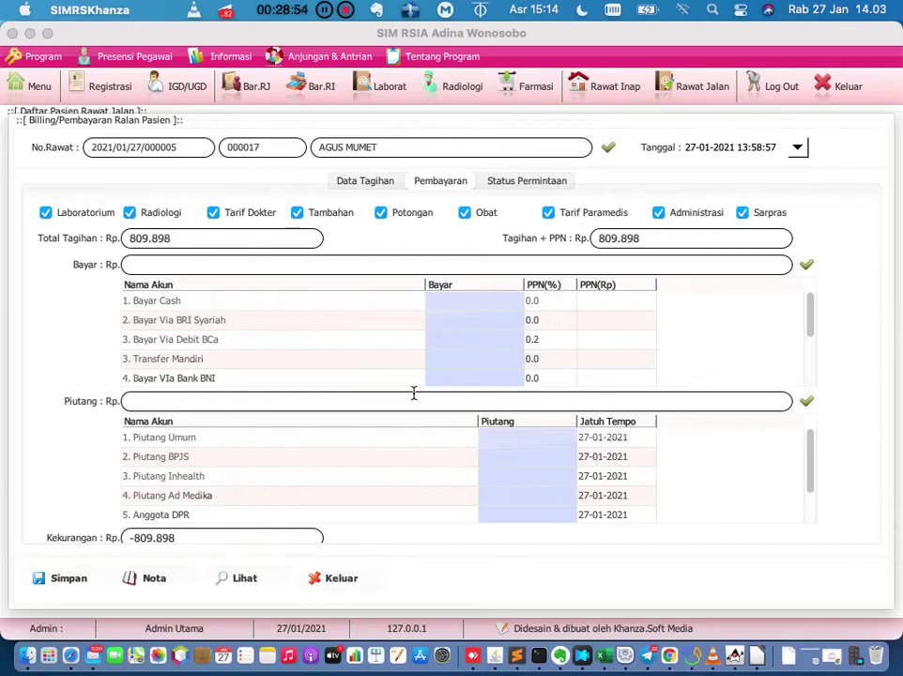
pyautogui.click(40, 95)
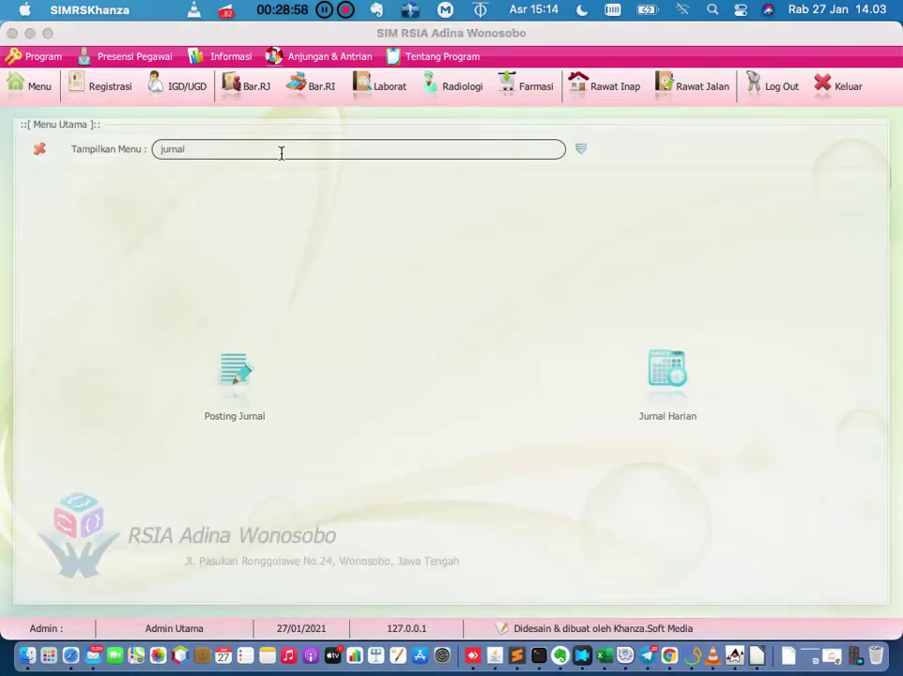
# Check Jurnal Harian's 809.898 KAS KASIR entry and 7.584.320 balanced totals, then close it.
pyautogui.click(669, 396)
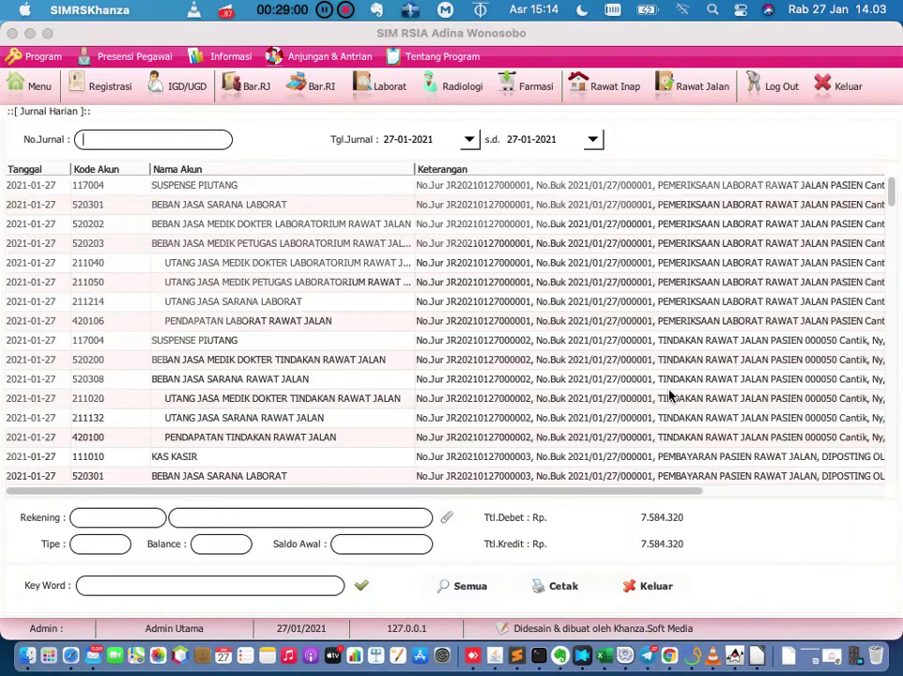
pyautogui.scroll(-10, 670, 395)
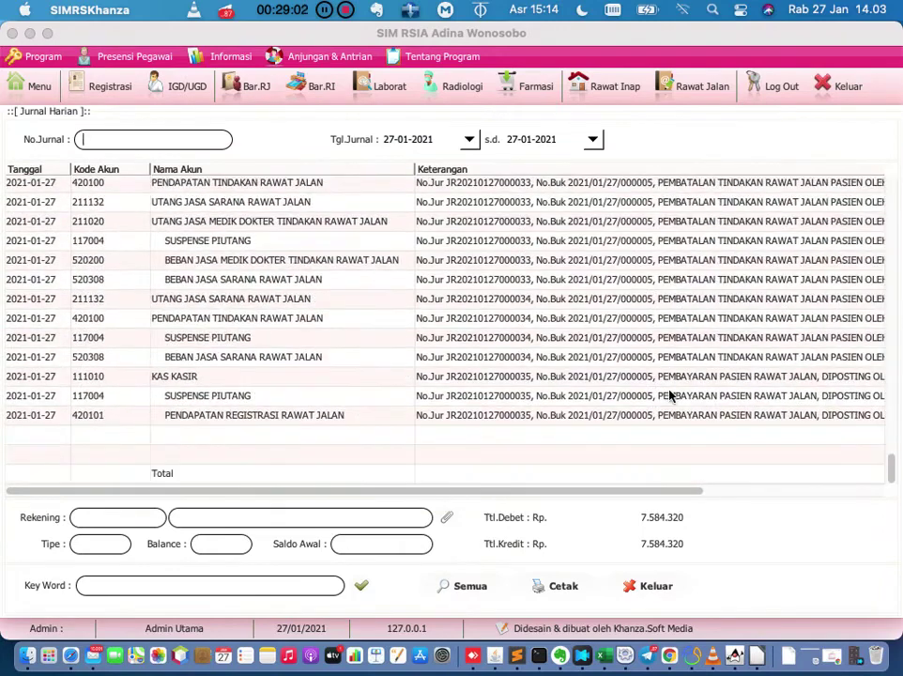
pyautogui.scroll(2, 670, 395)
pyautogui.scroll(-2, 670, 395)
pyautogui.hscroll(5, 670, 395)
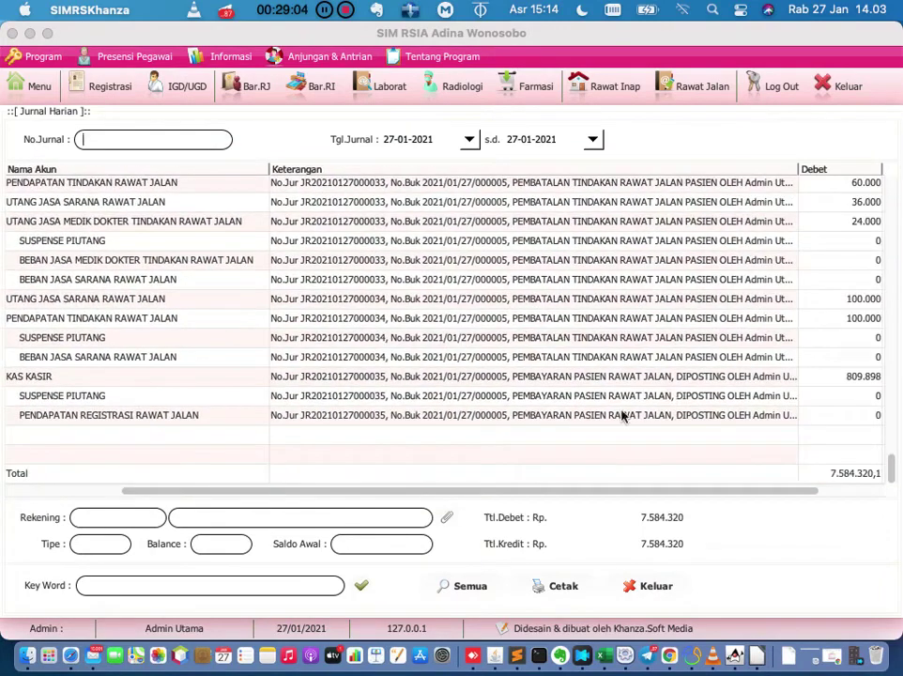
pyautogui.hscroll(-5, 485, 496)
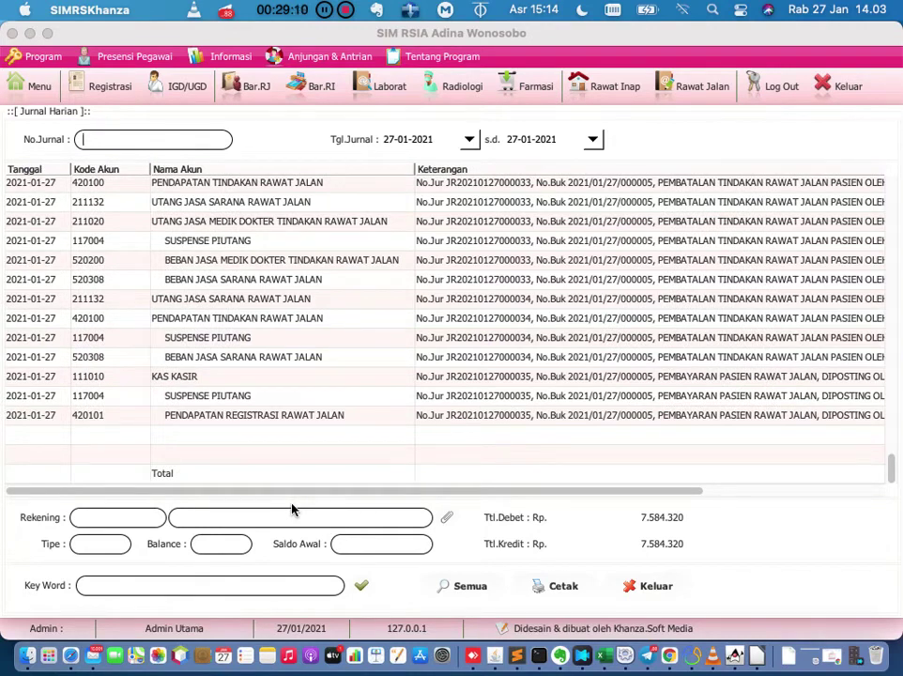
pyautogui.click(654, 586)
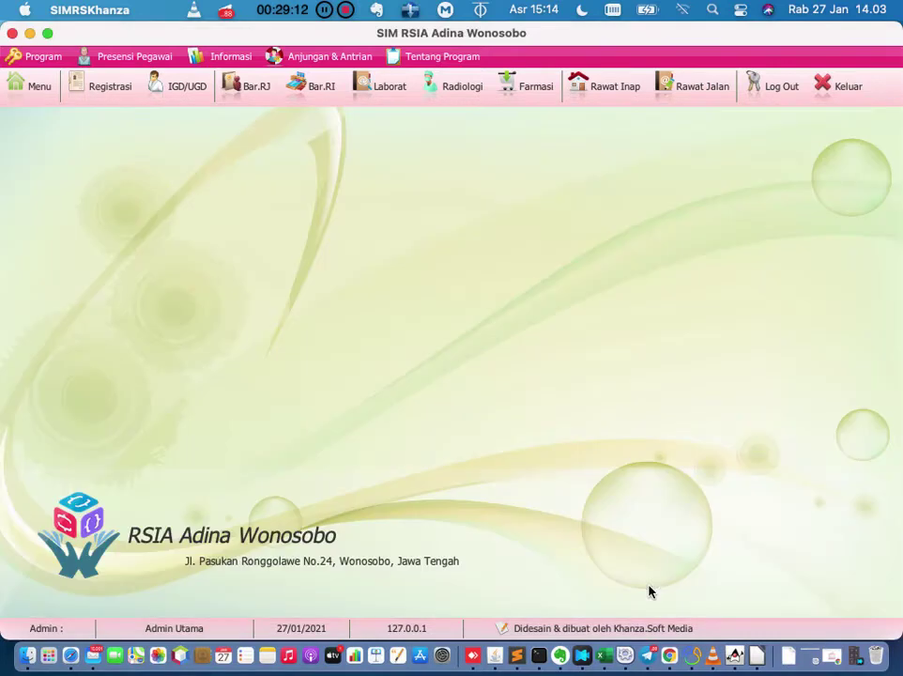
# Reopen the patient's bill and check its charges and the 809898 cash payment.
pyautogui.click(699, 95)
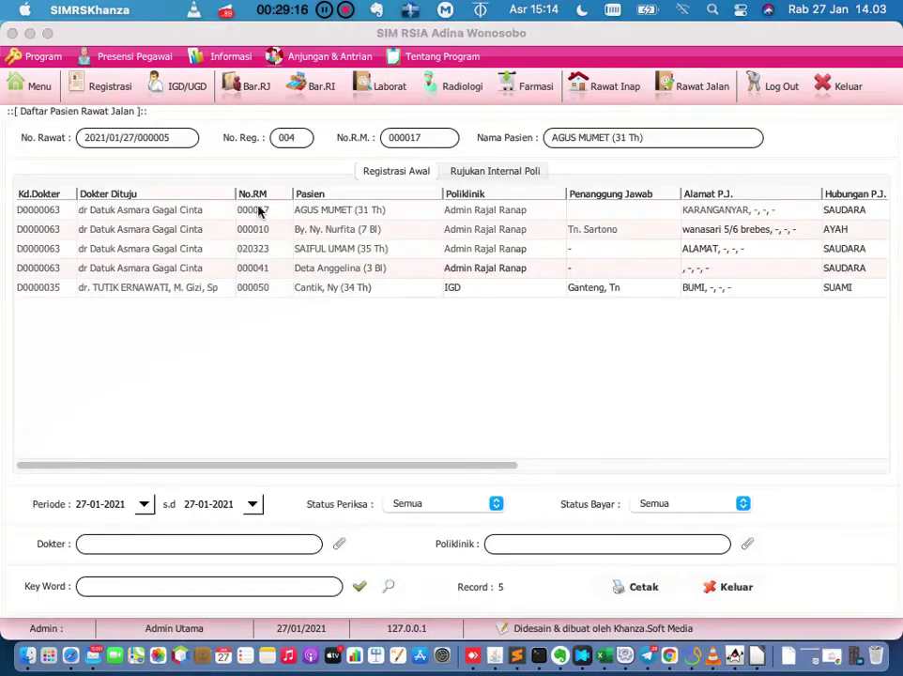
pyautogui.doubleClick(258, 209)
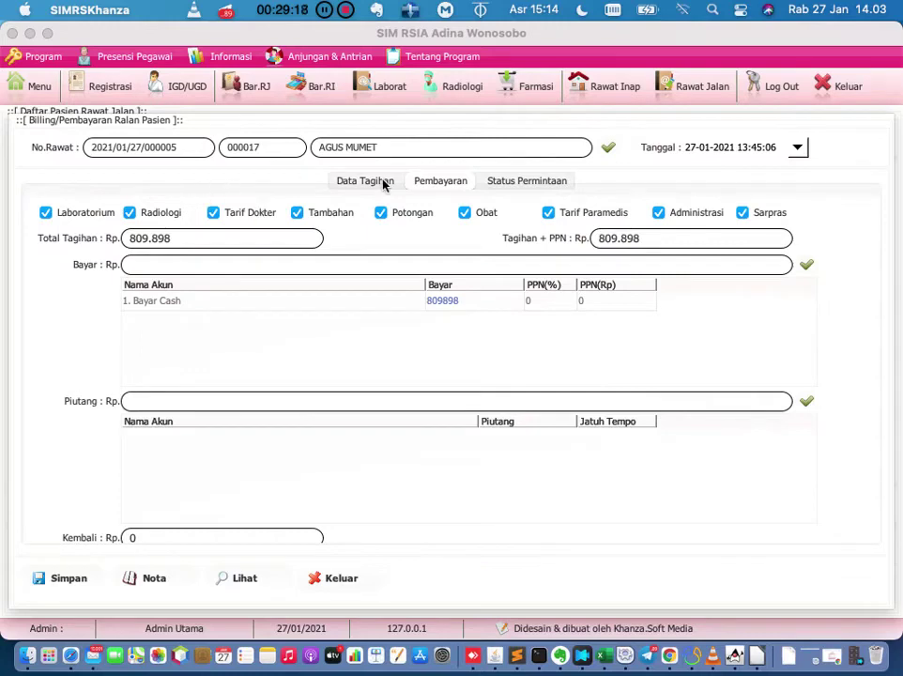
pyautogui.click(381, 182)
pyautogui.scroll(-2, 340, 364)
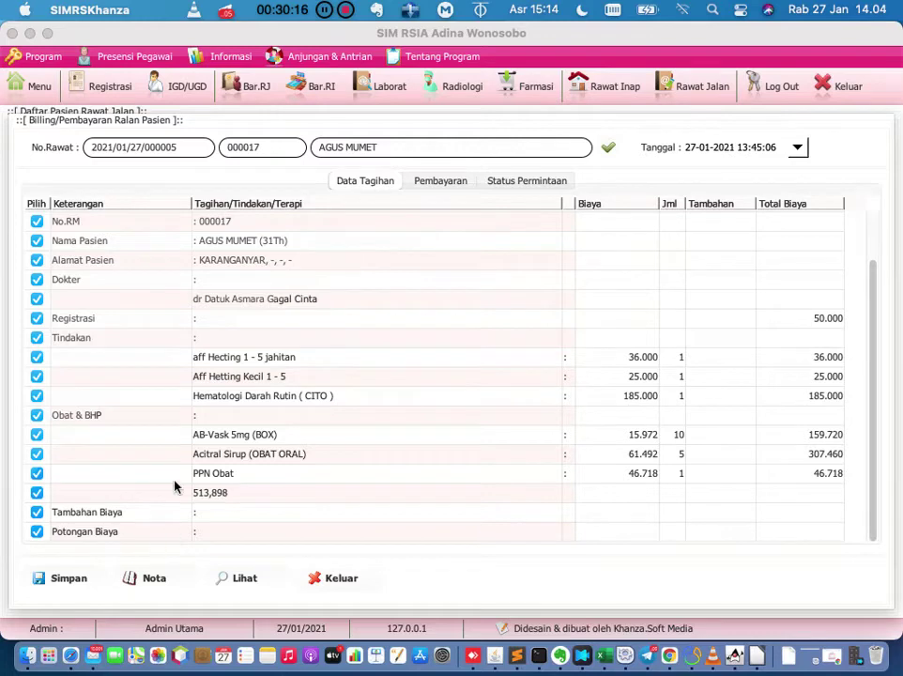
pyautogui.click(447, 180)
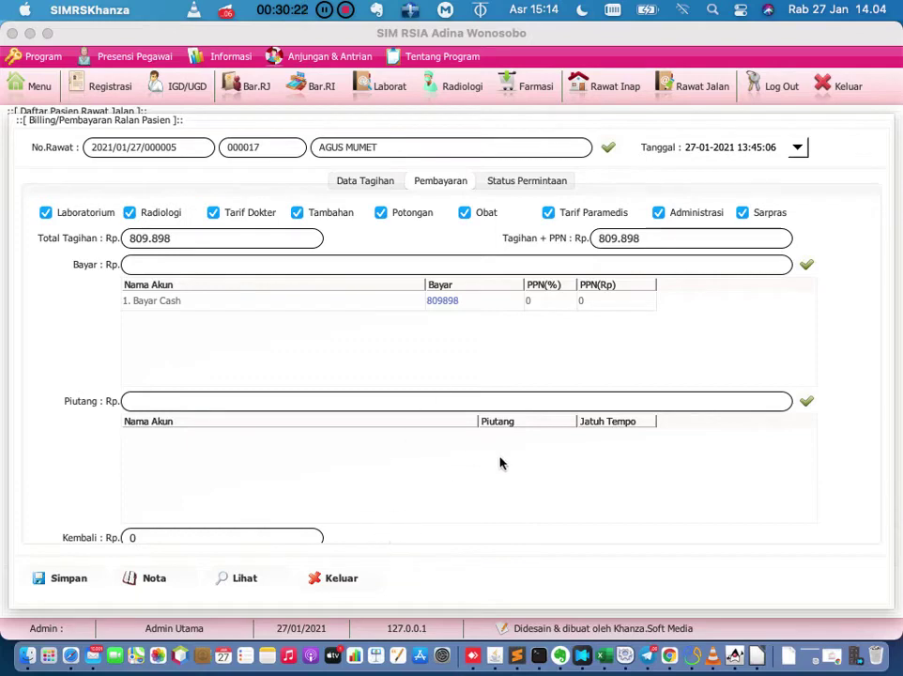
# Reopen the bill from the Rawat Jalan list and view the itemized Data Tagihan charges.
pyautogui.click(693, 92)
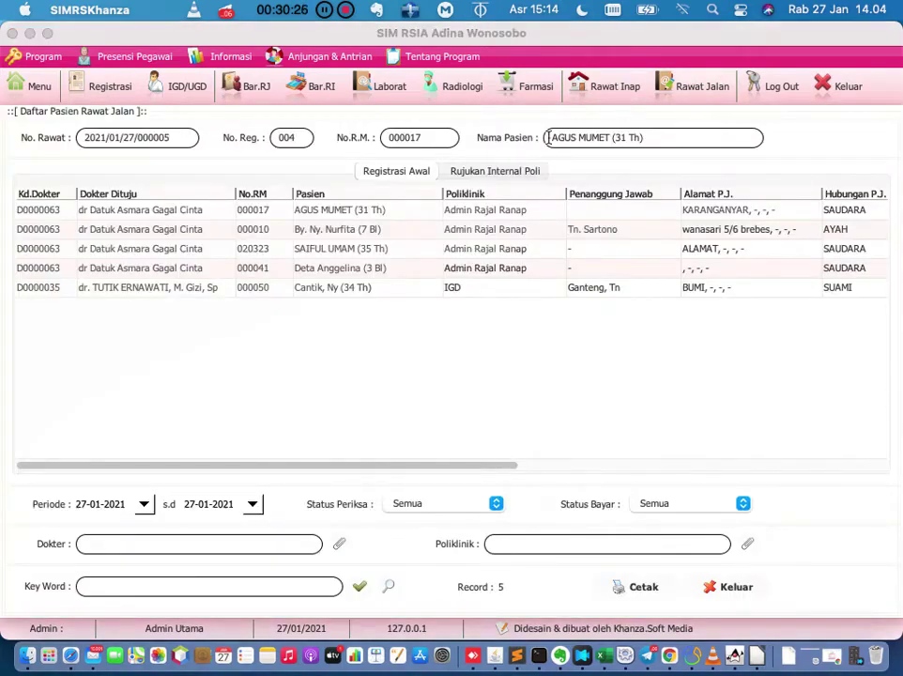
pyautogui.doubleClick(266, 215)
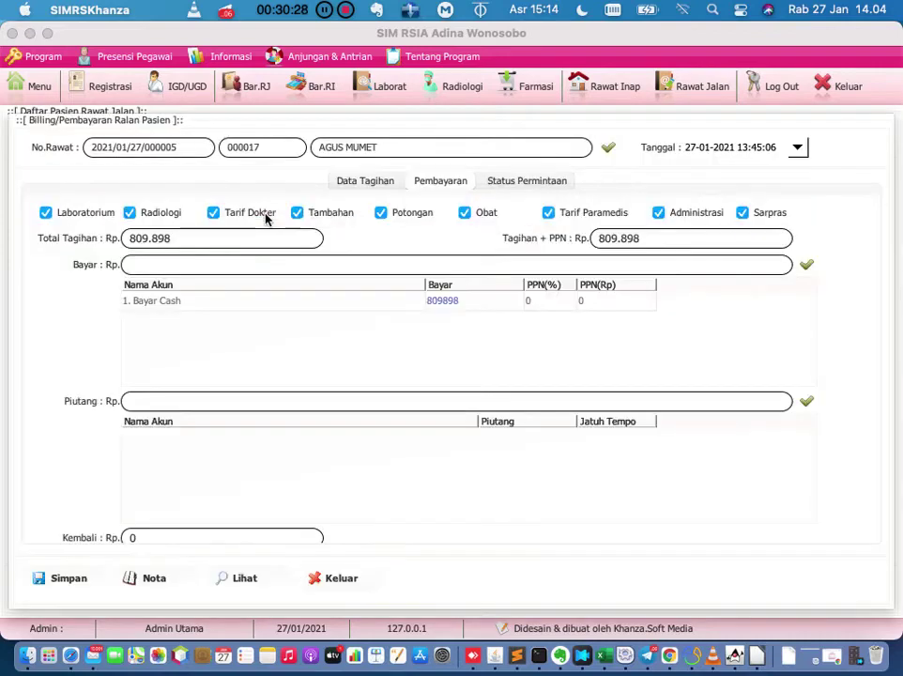
pyautogui.click(365, 180)
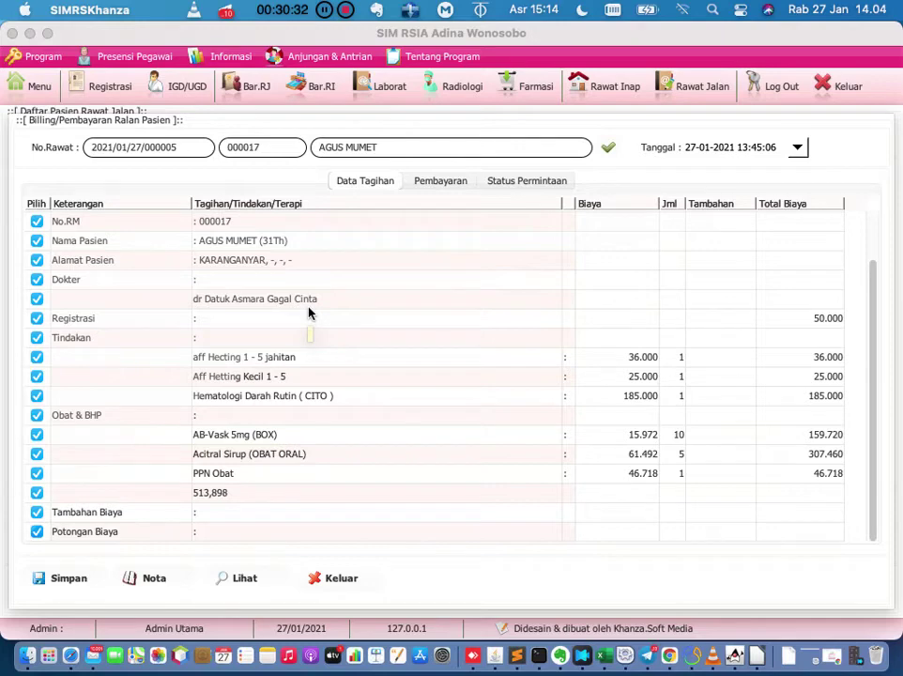
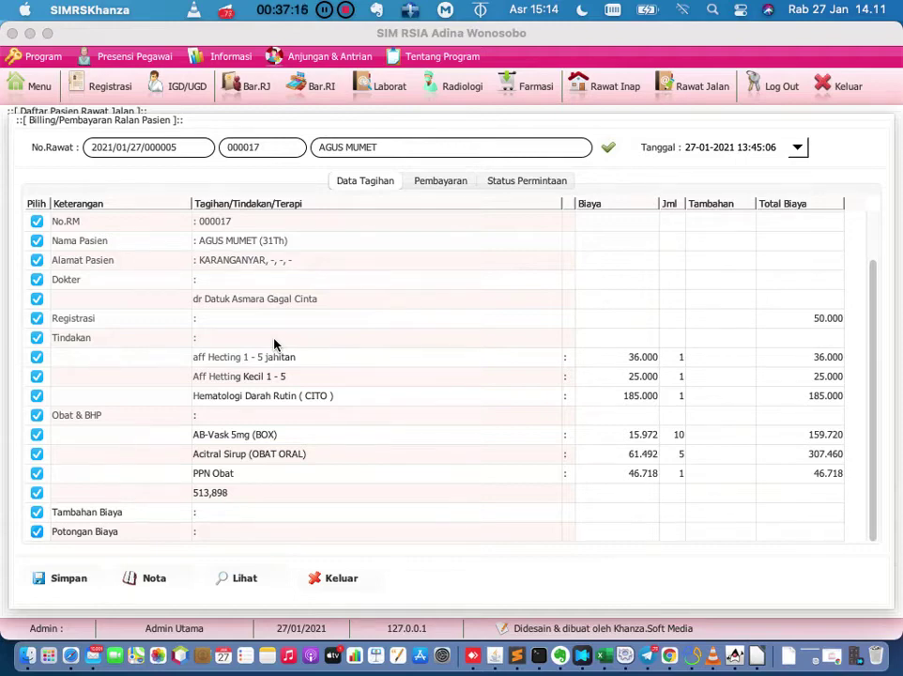
# Review the outpatient bill's registration, procedure and medicine charges, then close the billing window.
pyautogui.scroll(3, 312, 382)
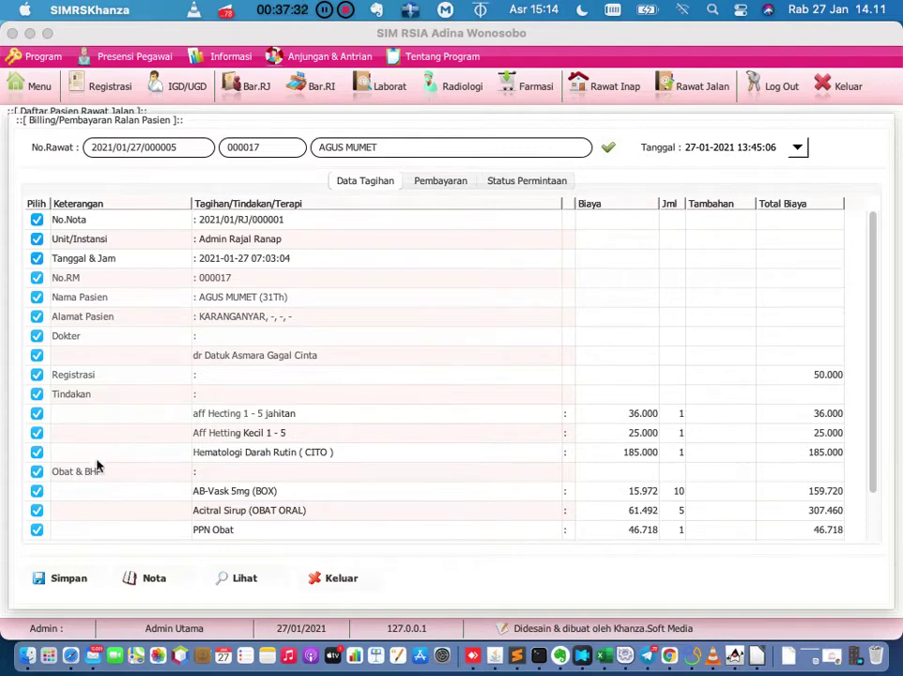
pyautogui.scroll(-3, 105, 454)
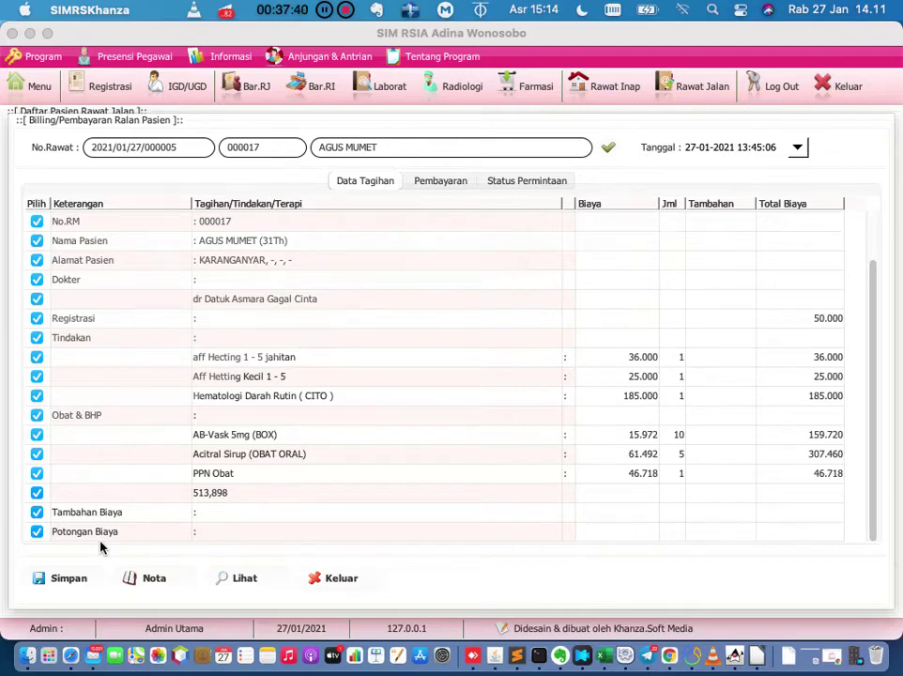
pyautogui.scroll(3, 183, 425)
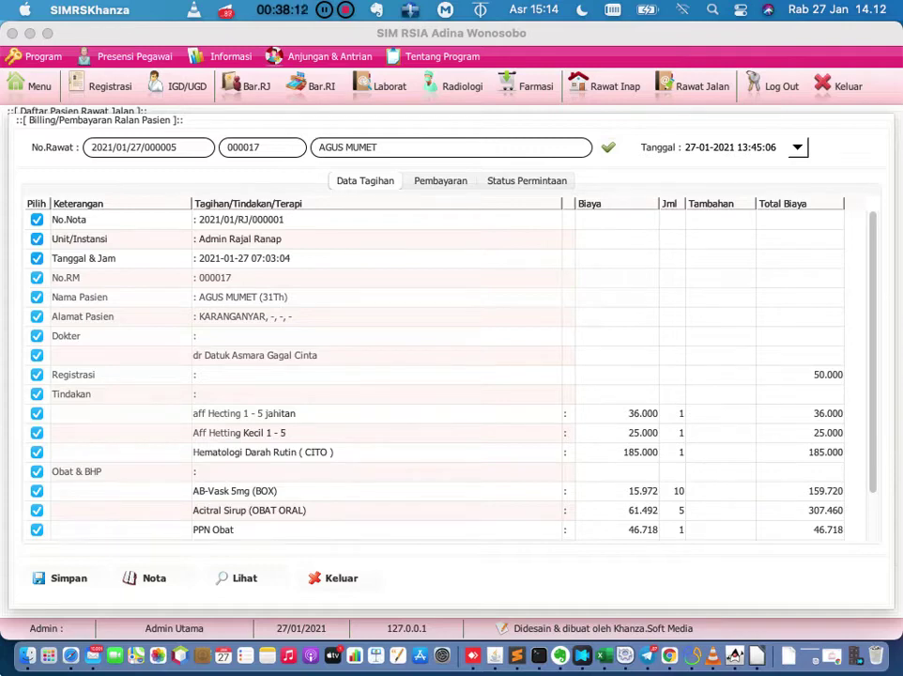
pyautogui.click(339, 581)
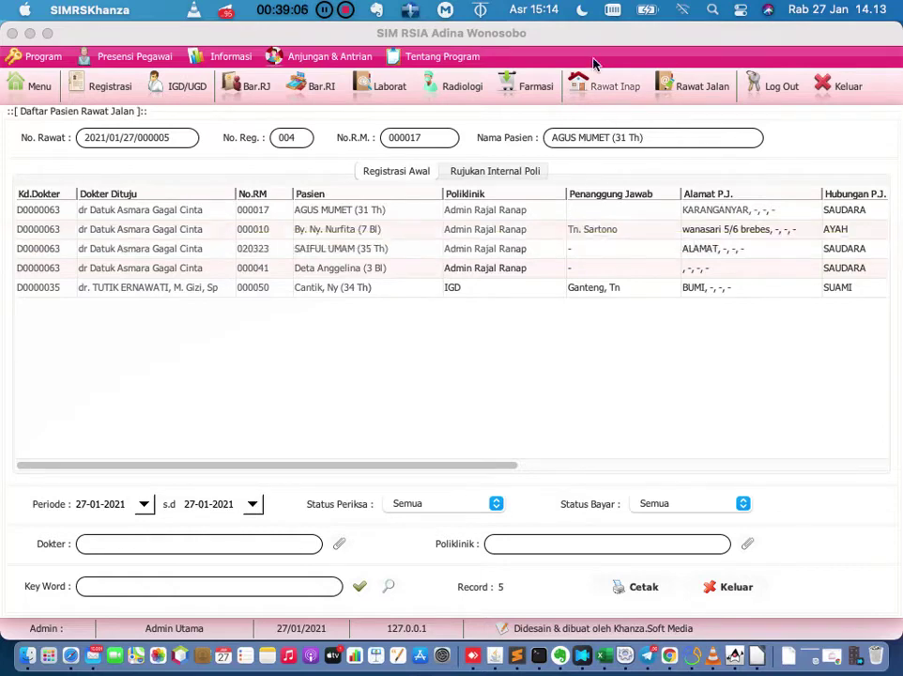
# Switch to Daftar Pasien Rawat Inap to list the currently admitted inpatients.
pyautogui.click(594, 86)
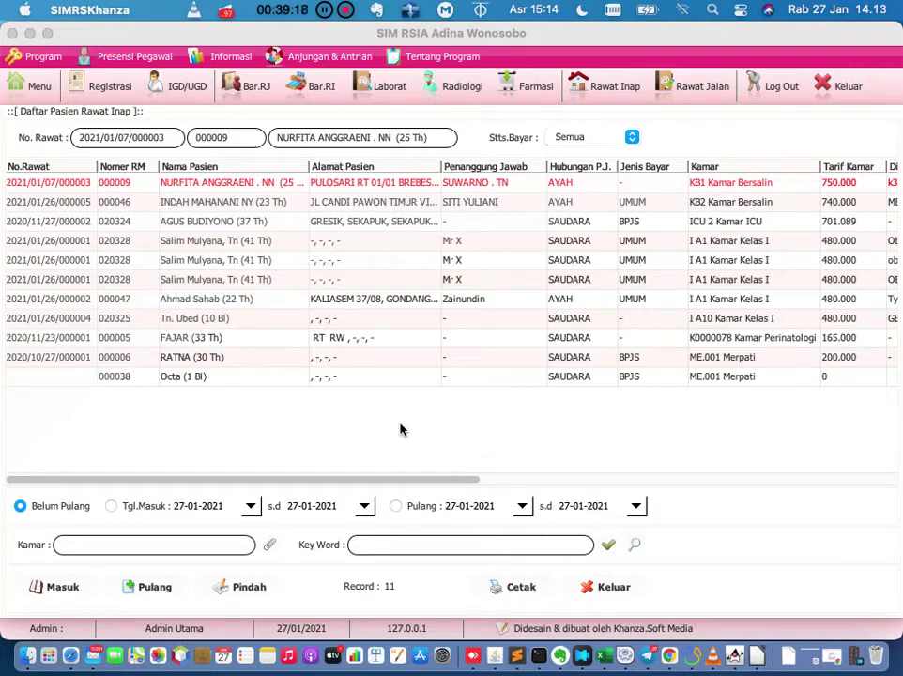
# Run Update Hari Perawatan twice on the inpatient list.
pyautogui.rightClick(400, 428)
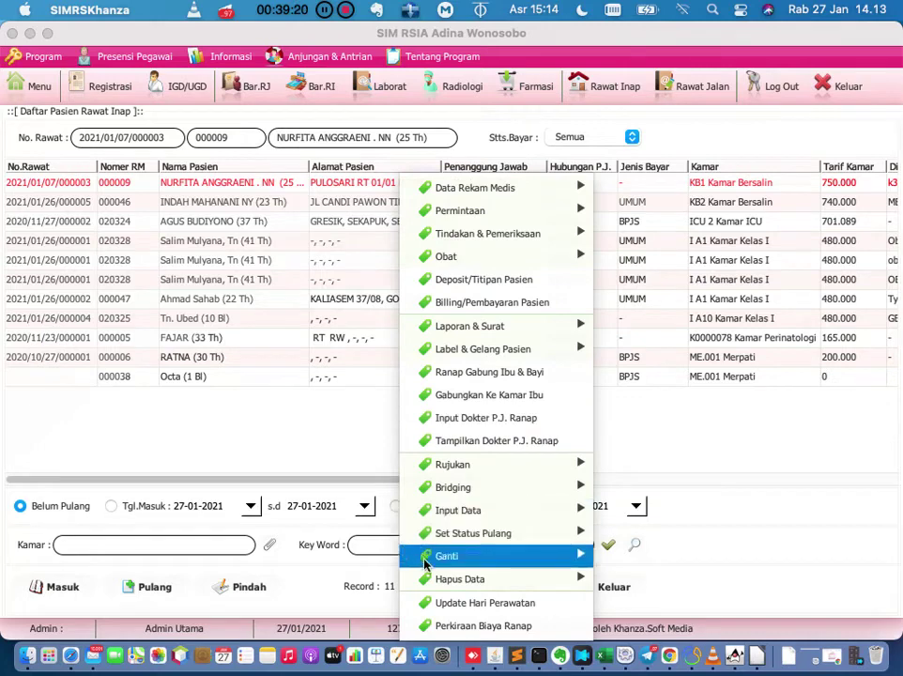
pyautogui.click(439, 604)
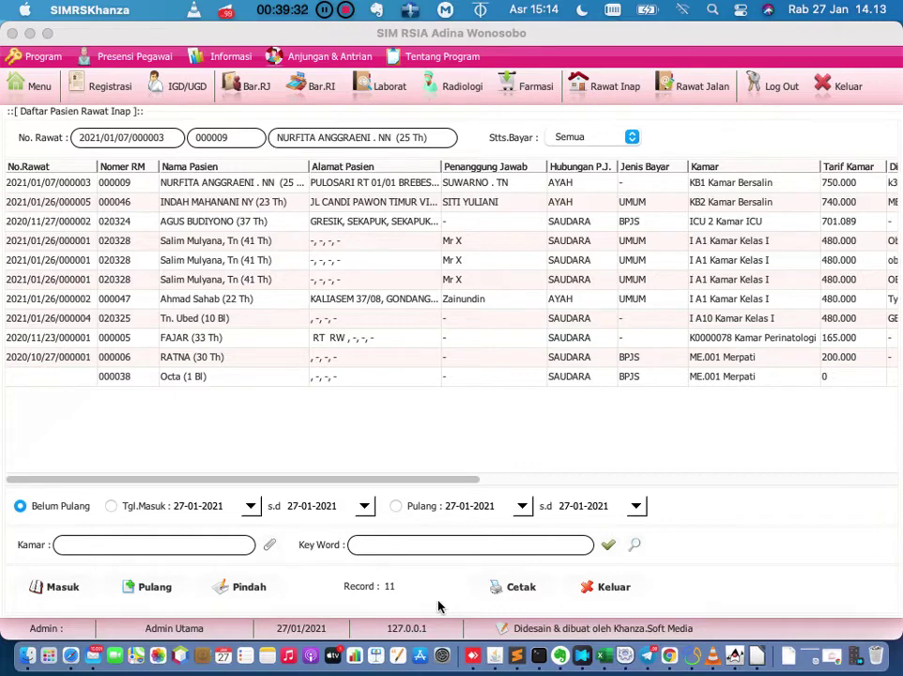
pyautogui.rightClick(423, 401)
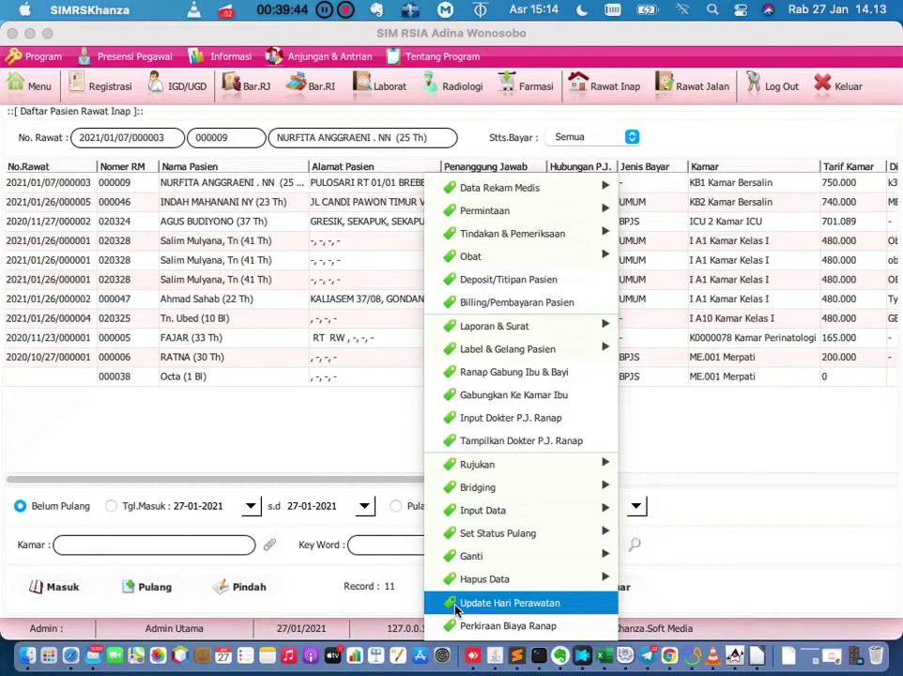
pyautogui.click(455, 610)
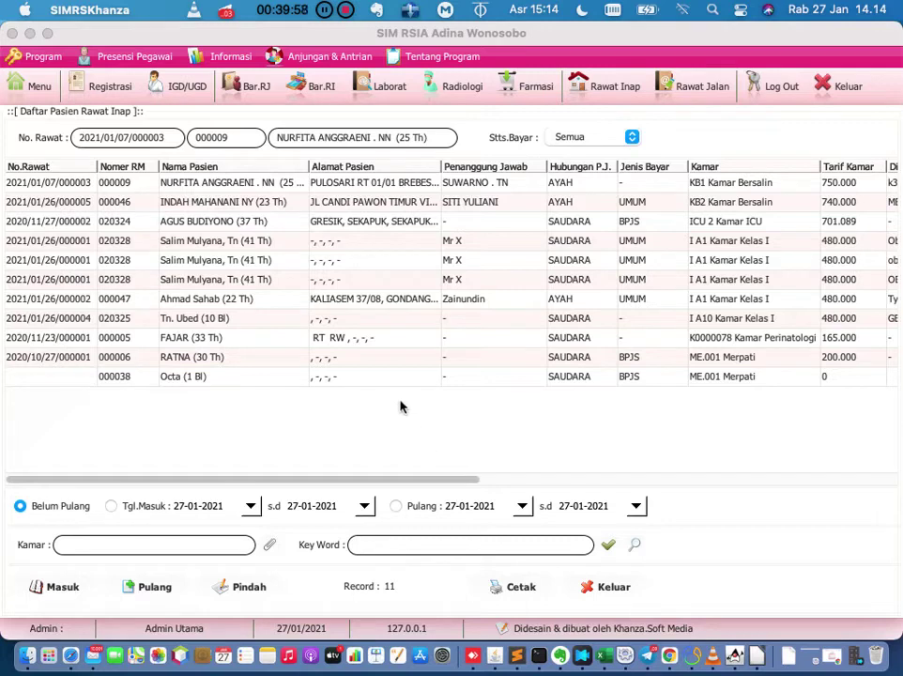
# Open the Perkiraan Biaya Ranap inpatient cost estimate overview.
pyautogui.rightClick(401, 406)
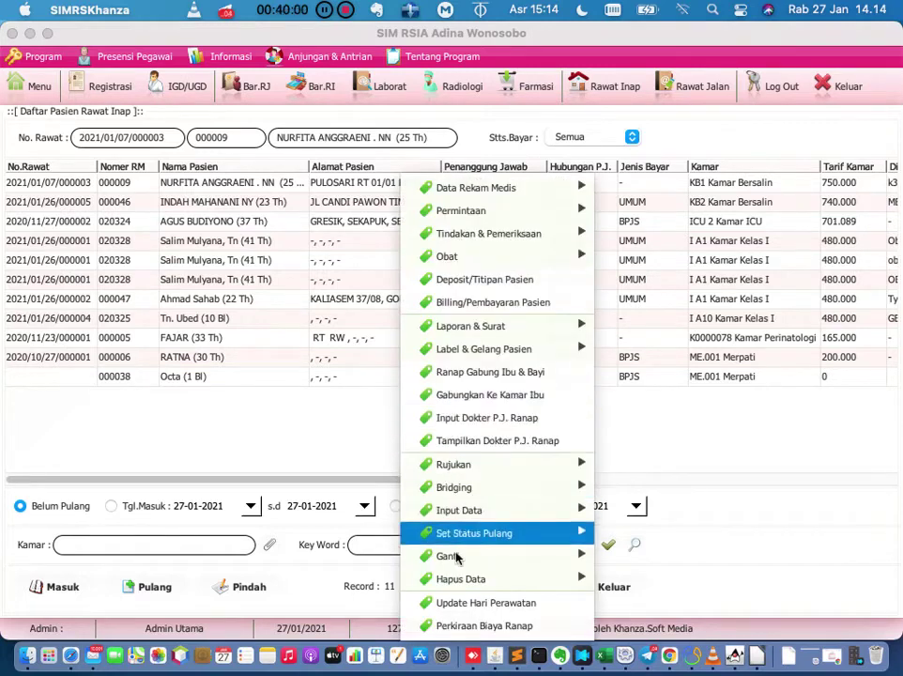
pyautogui.moveTo(458, 560)
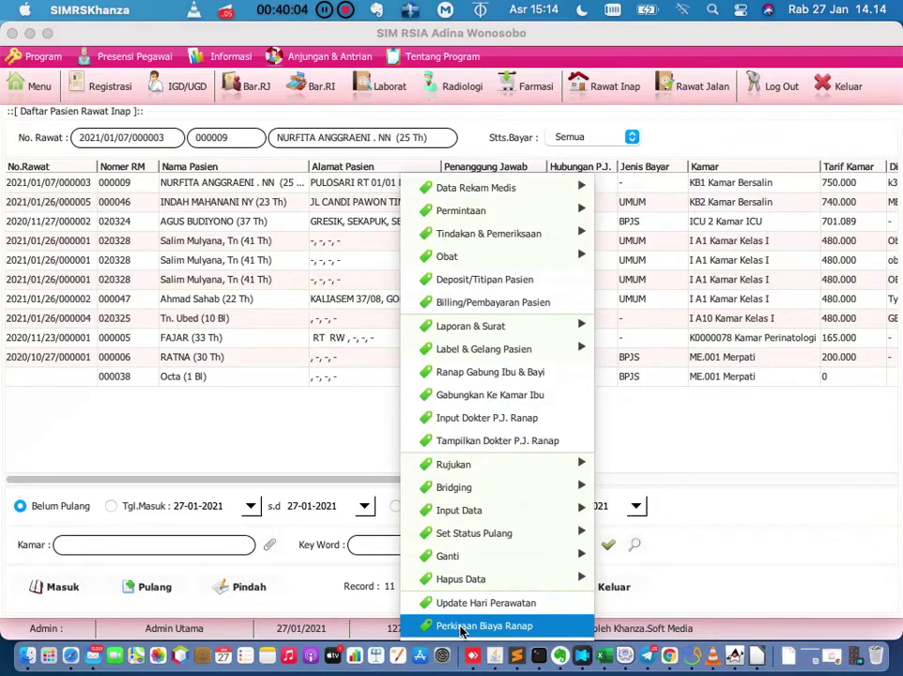
pyautogui.click(461, 627)
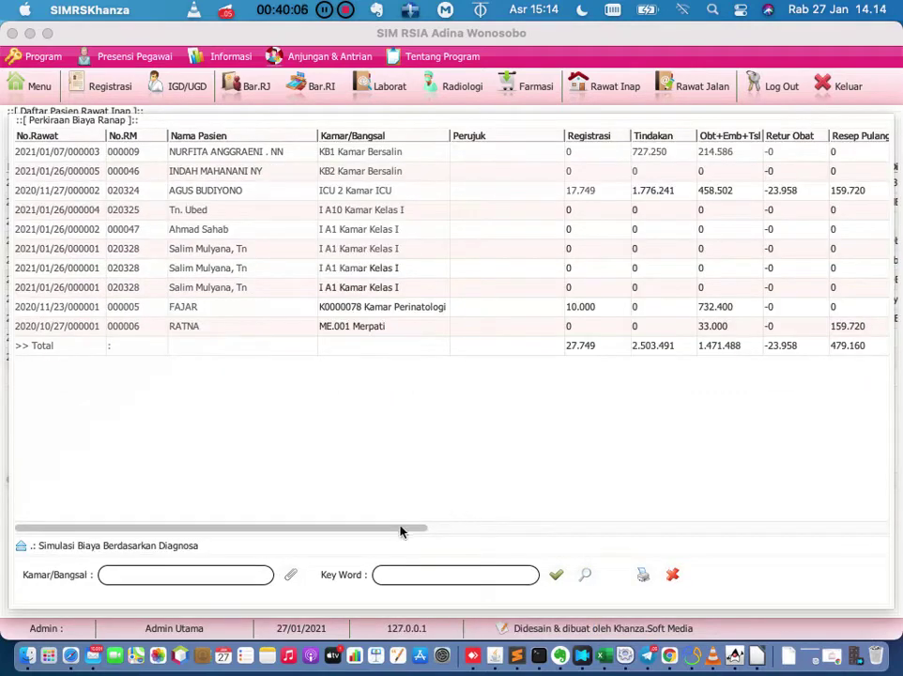
# Inspect the estimate rows for k30, A01.0, Typhoid, Observasi Febris and the 32.340.000 room cost.
pyautogui.moveTo(400, 531); pyautogui.dragTo(897, 496)
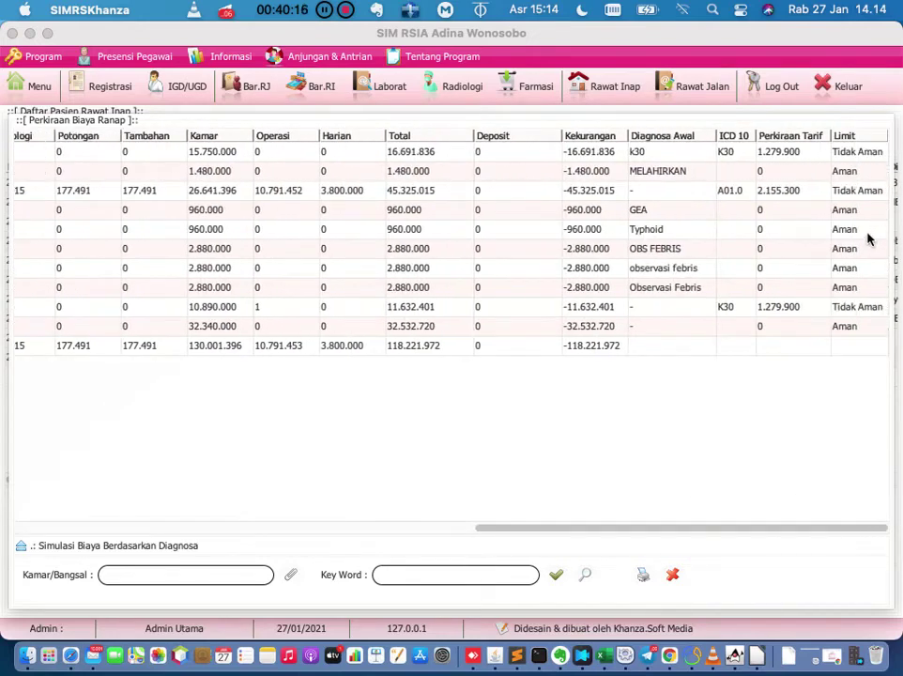
pyautogui.click(805, 151)
pyautogui.click(803, 188)
pyautogui.click(799, 232)
pyautogui.click(798, 293)
pyautogui.click(796, 327)
# Scroll the estimate table back and close the cost estimate window.
pyautogui.moveTo(586, 532); pyautogui.dragTo(621, 505)
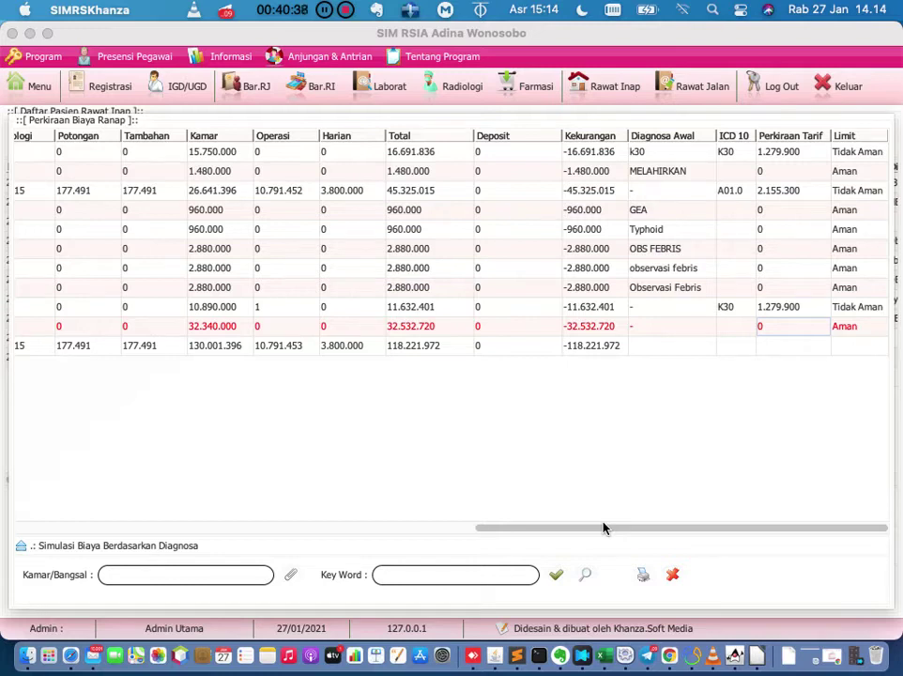
pyautogui.click(604, 528)
pyautogui.moveTo(604, 529); pyautogui.dragTo(276, 517)
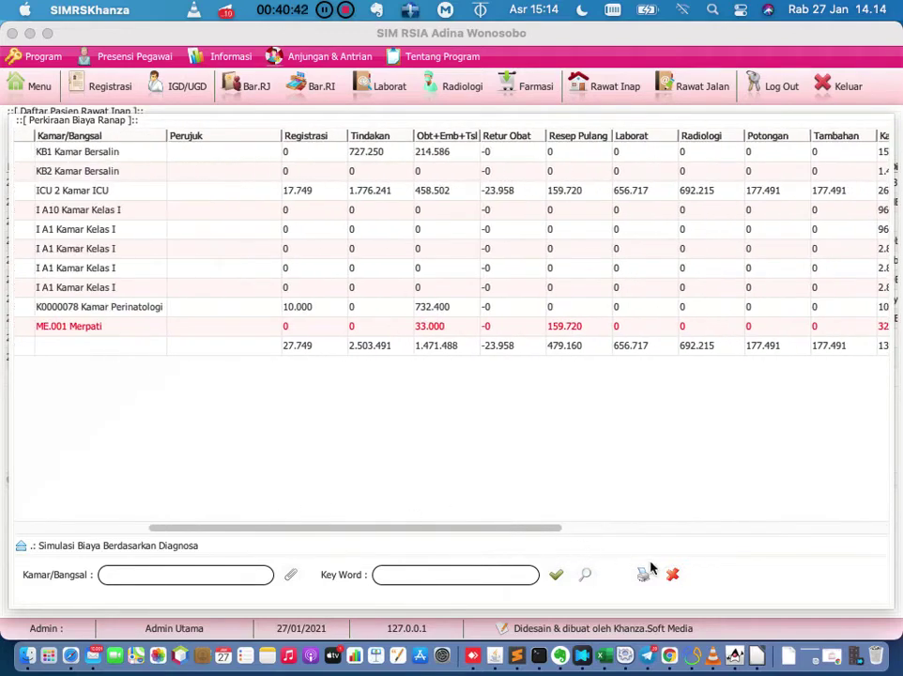
pyautogui.click(671, 576)
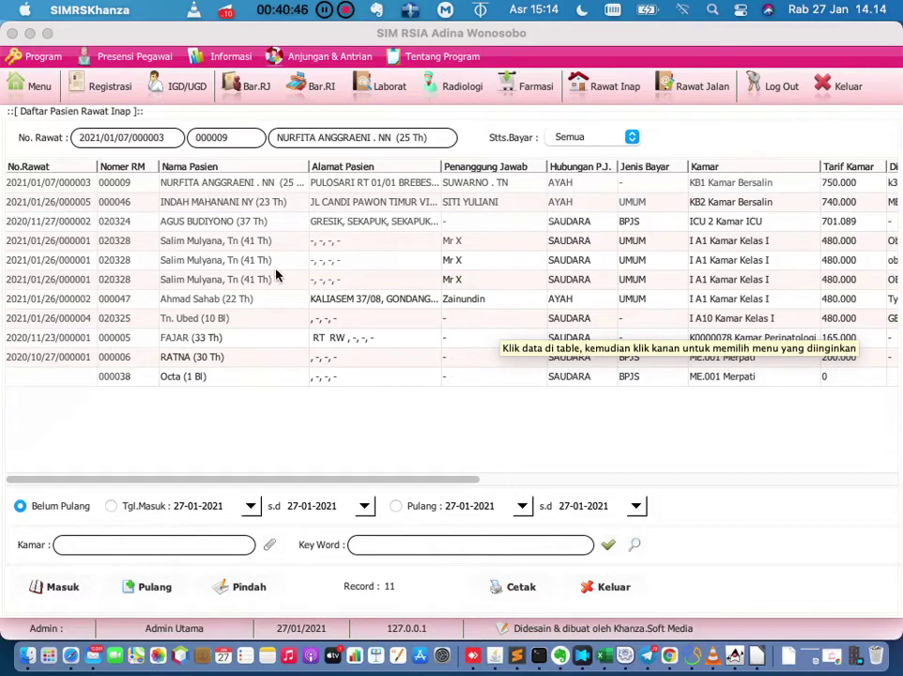
# Open Billing/Pembayaran Pasien for the patient staying in ICU 2.
pyautogui.click(213, 222)
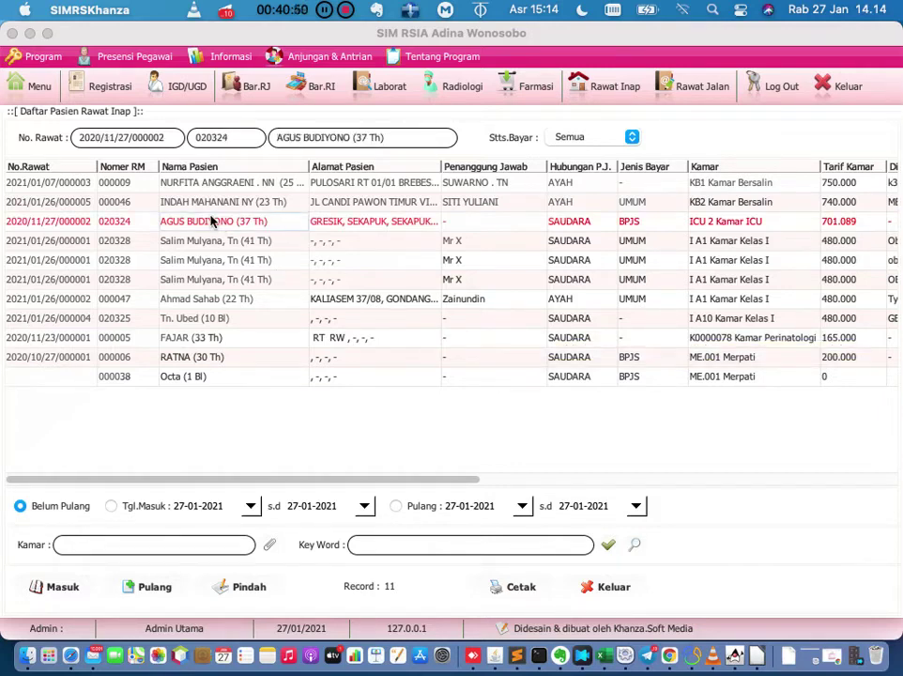
pyautogui.rightClick(212, 217)
pyautogui.moveTo(212, 217)
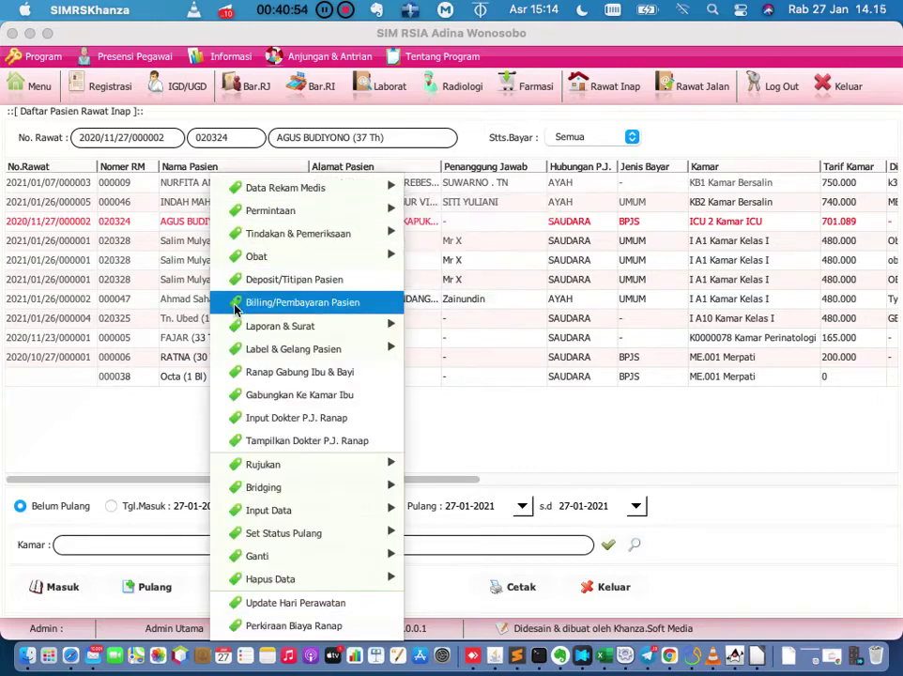
pyautogui.click(234, 304)
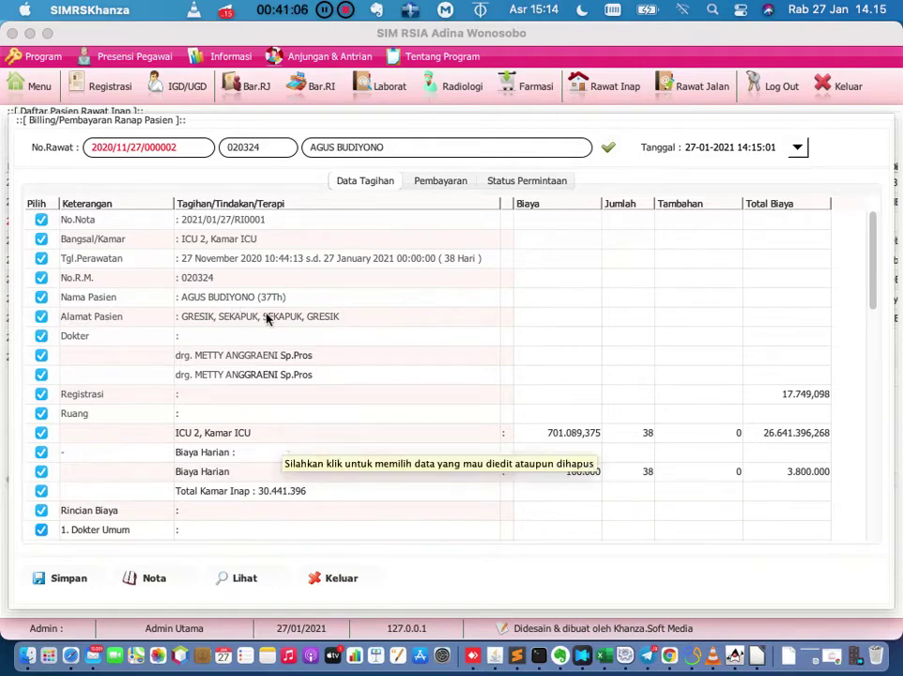
pyautogui.click(236, 258)
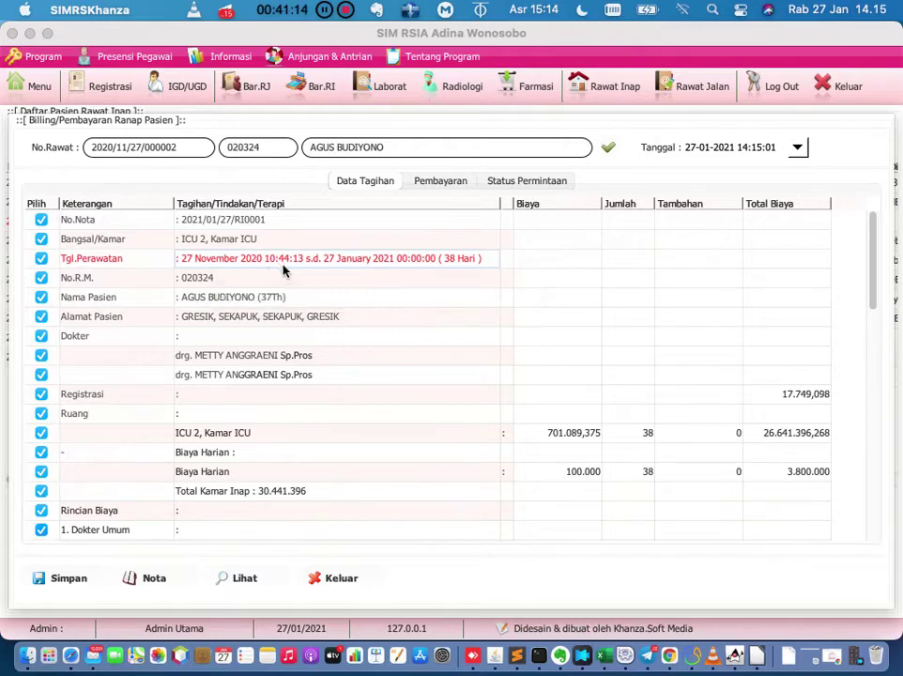
pyautogui.click(402, 275)
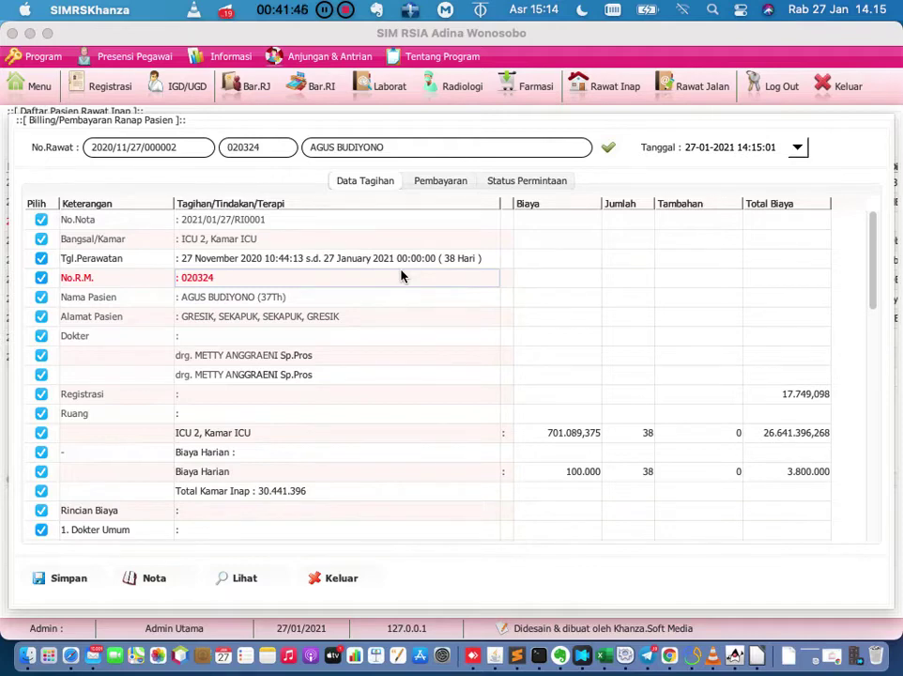
pyautogui.click(288, 260)
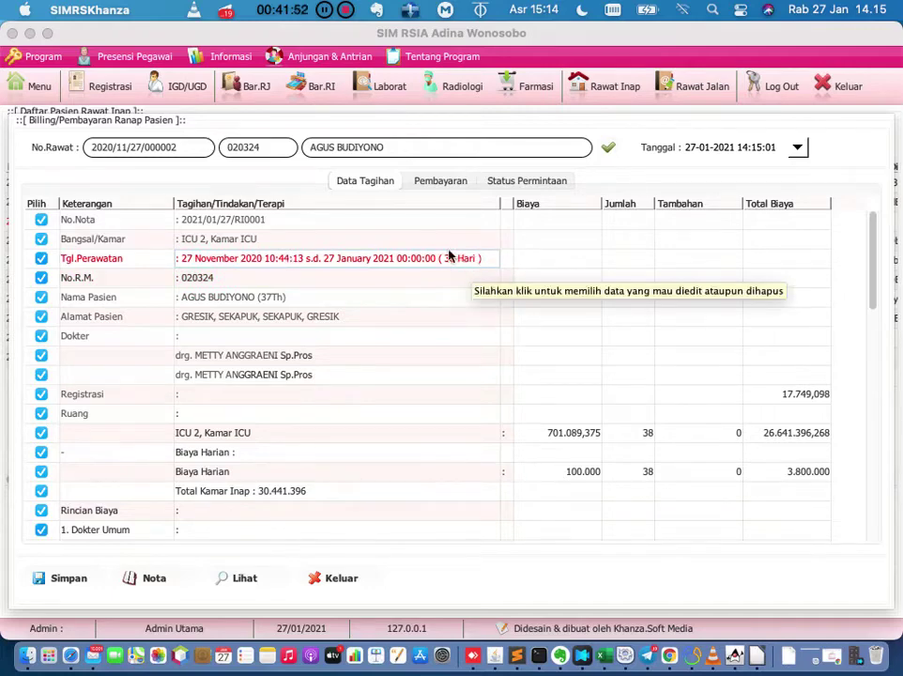
pyautogui.rightClick(521, 243)
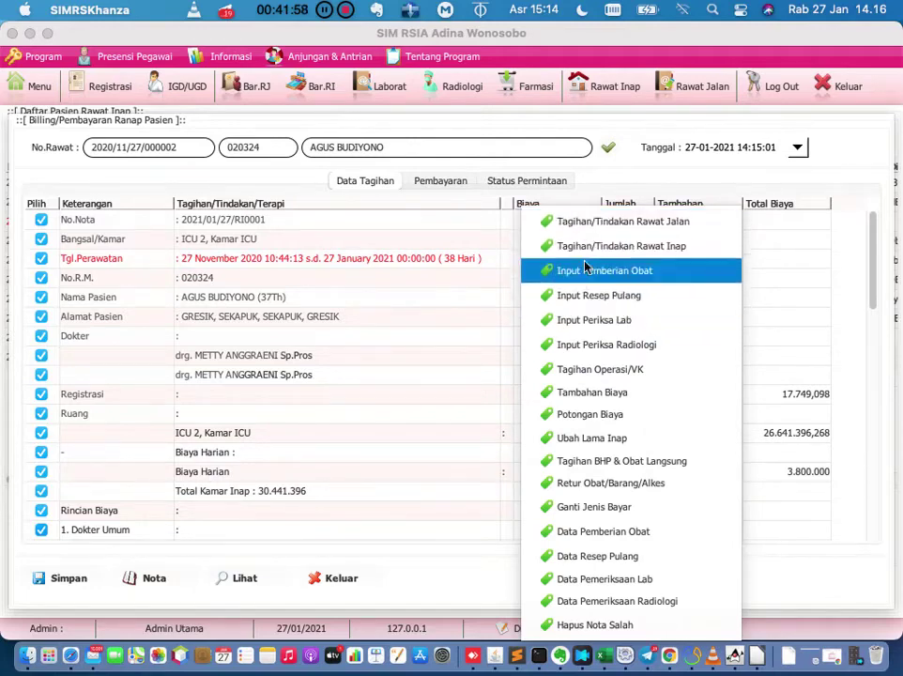
pyautogui.click(588, 438)
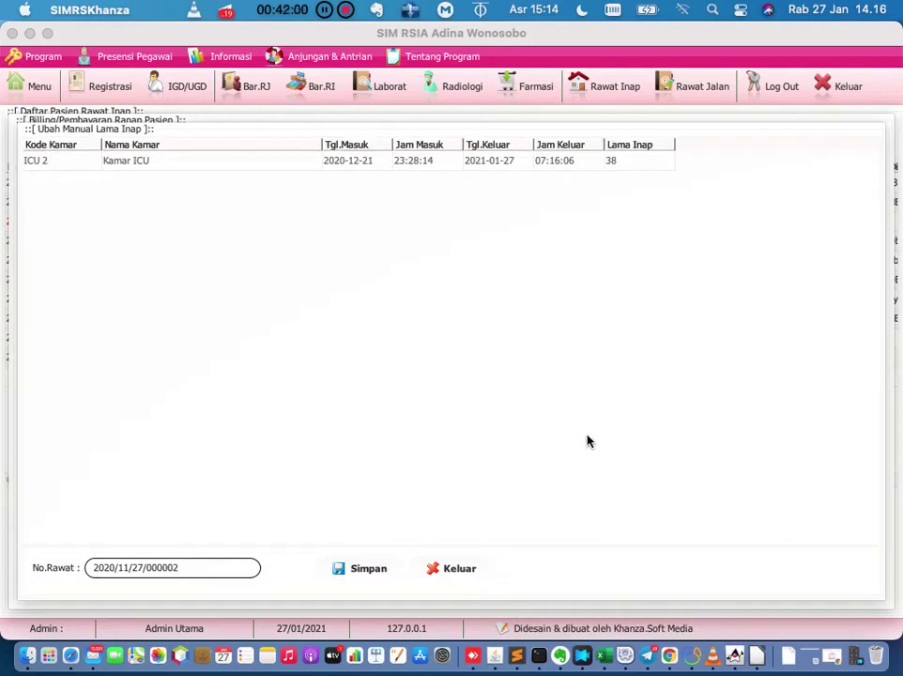
pyautogui.doubleClick(639, 162)
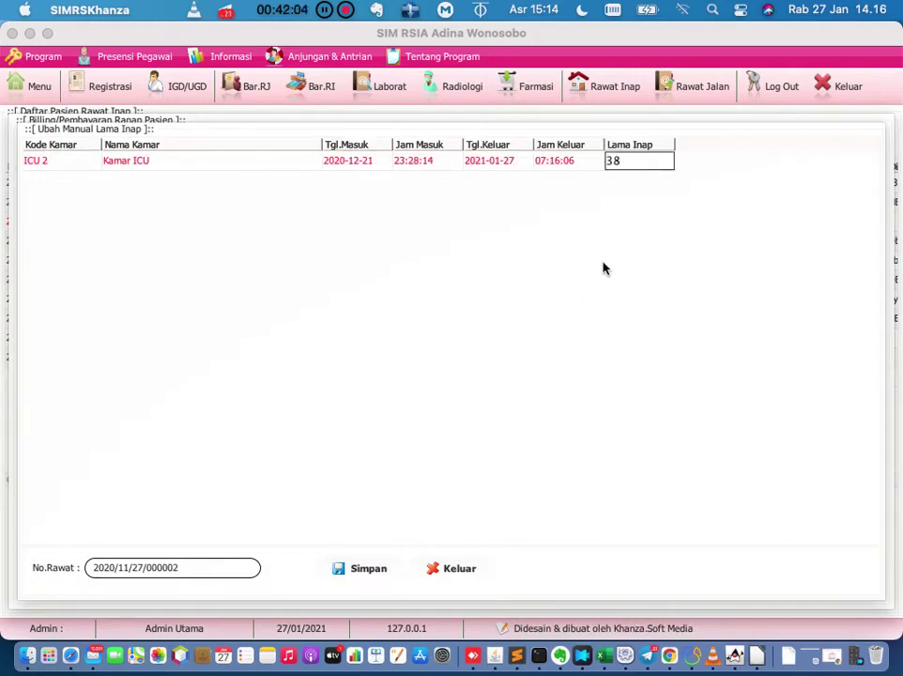
pyautogui.click(459, 570)
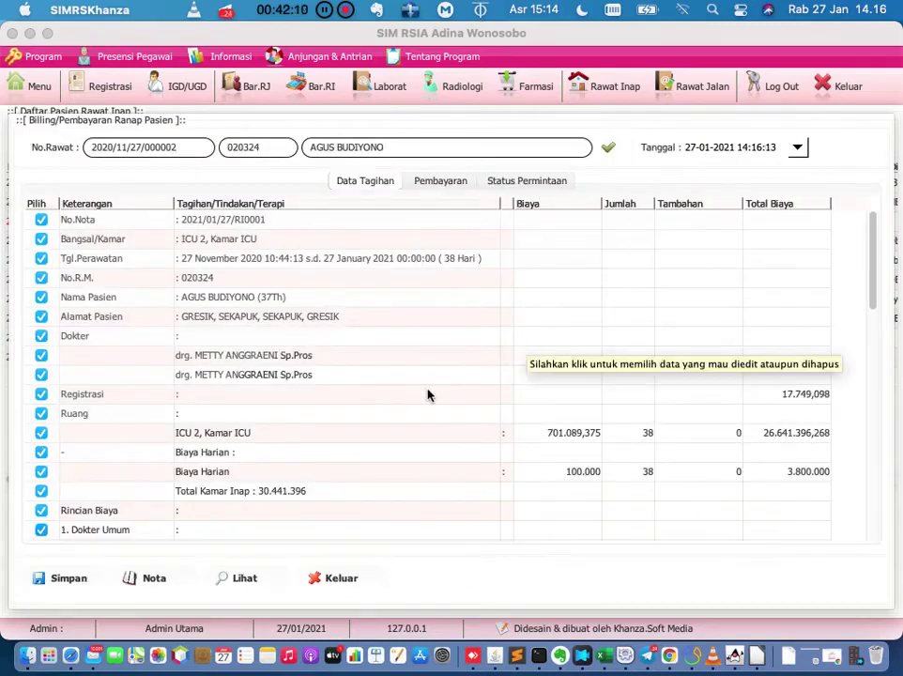
pyautogui.scroll(-1, 427, 394)
pyautogui.scroll(-3, 427, 394)
pyautogui.scroll(2, 428, 395)
pyautogui.click(372, 303)
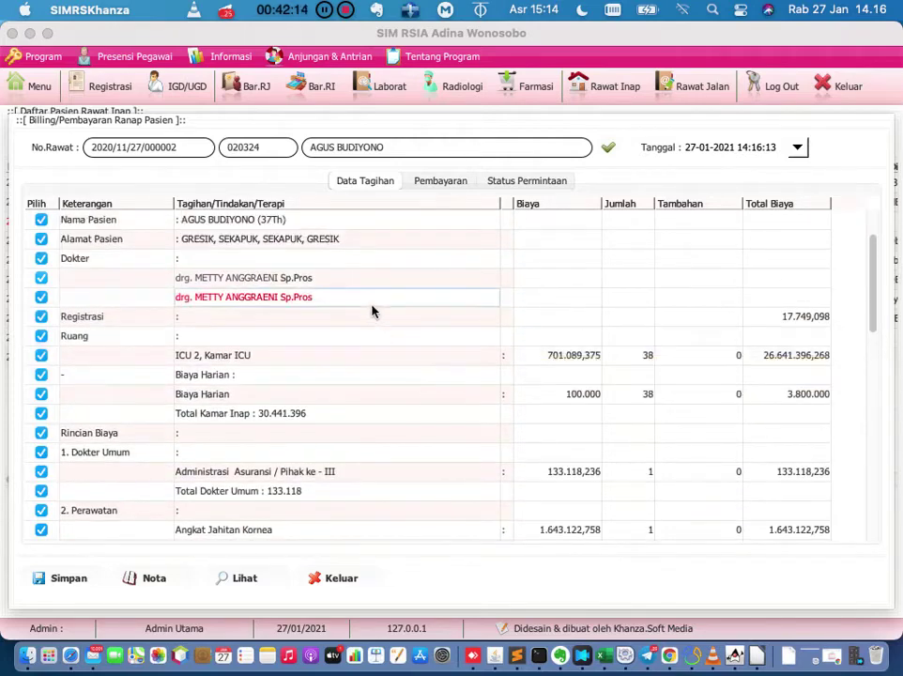
pyautogui.click(380, 335)
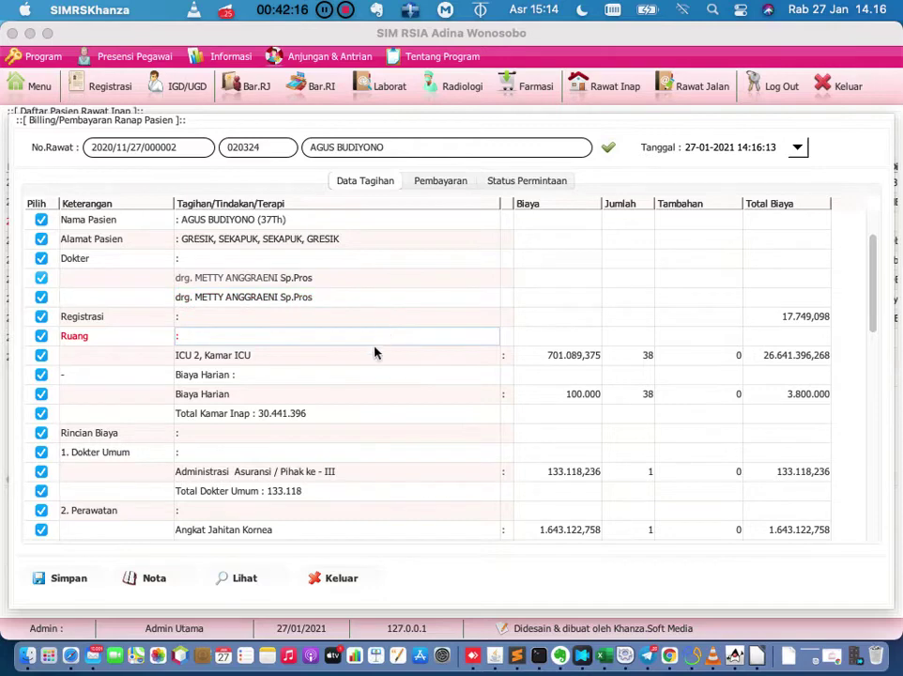
pyautogui.scroll(-3, 365, 391)
pyautogui.scroll(-1, 366, 392)
pyautogui.scroll(-1, 365, 393)
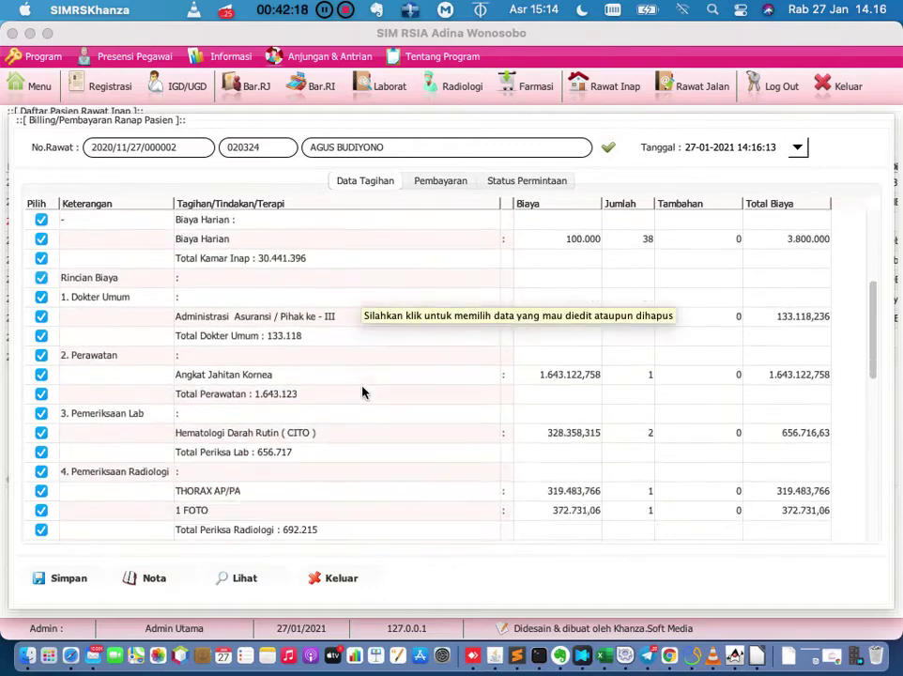
pyautogui.click(359, 340)
pyautogui.click(355, 359)
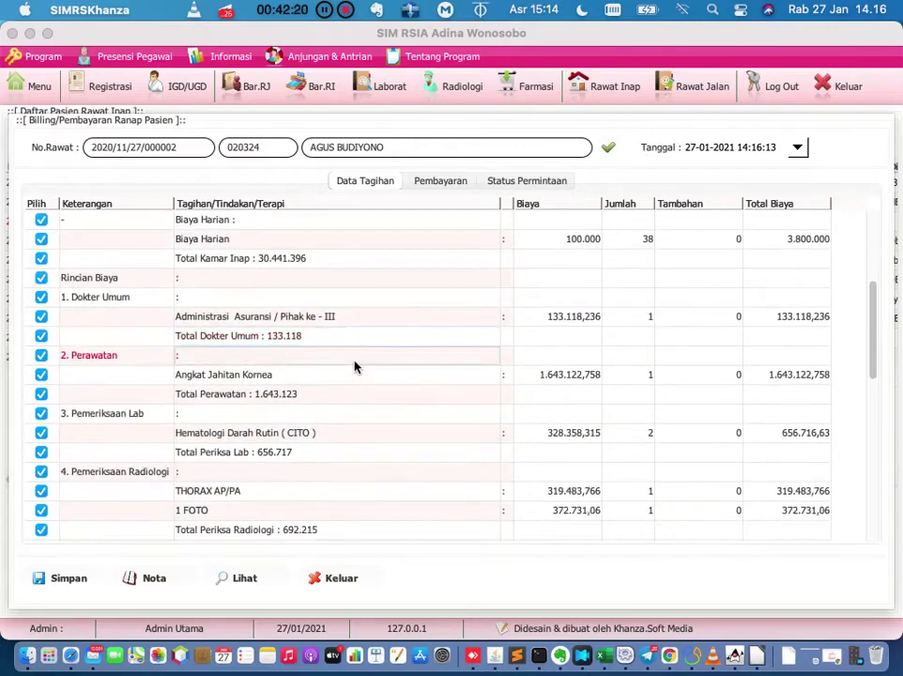
pyautogui.scroll(-3, 351, 409)
pyautogui.scroll(5, 352, 409)
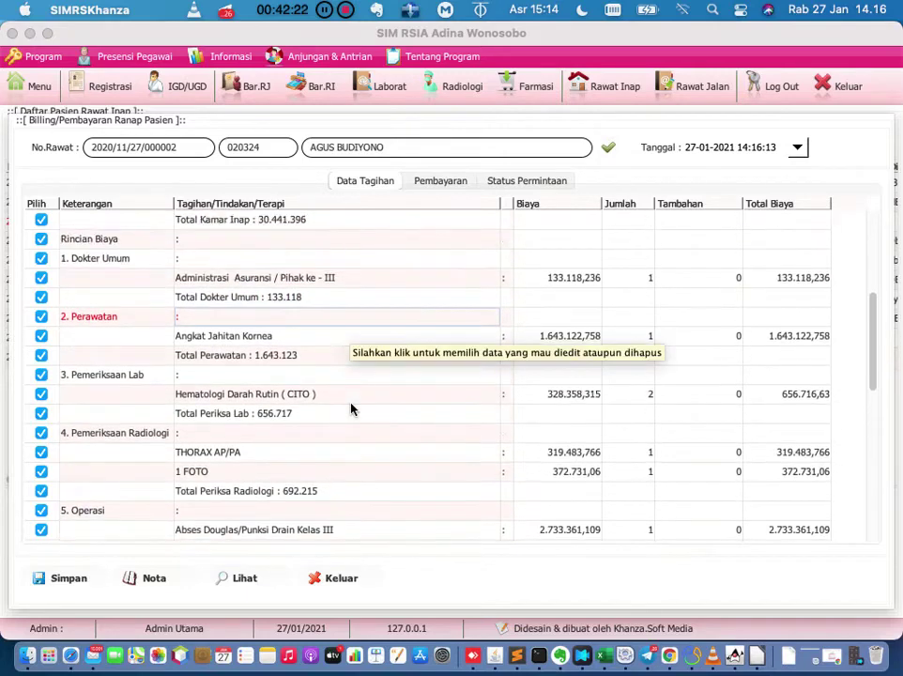
pyautogui.scroll(-5, 352, 409)
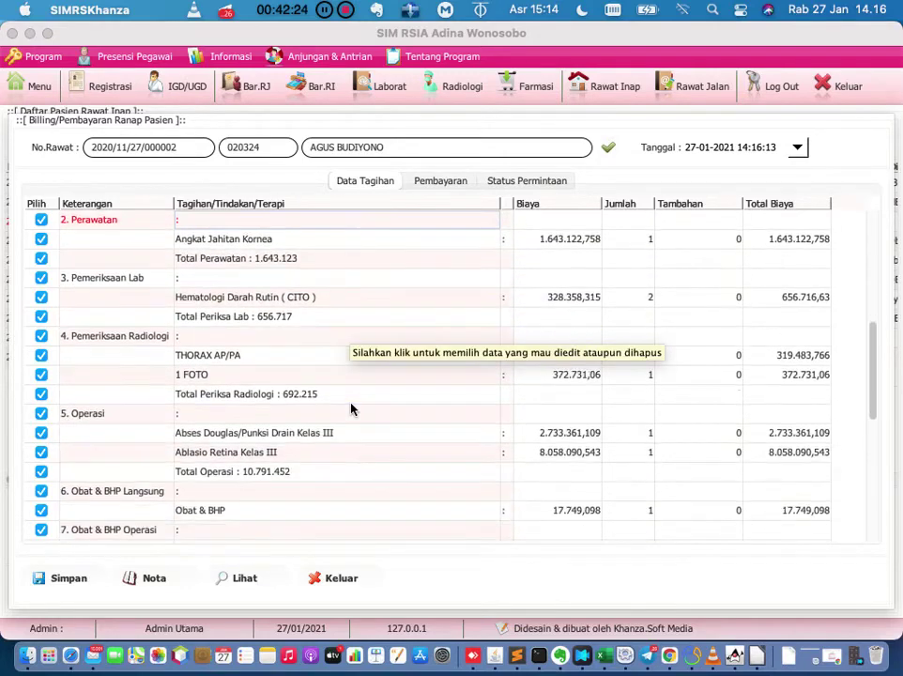
pyautogui.scroll(3, 351, 408)
pyautogui.scroll(1, 351, 408)
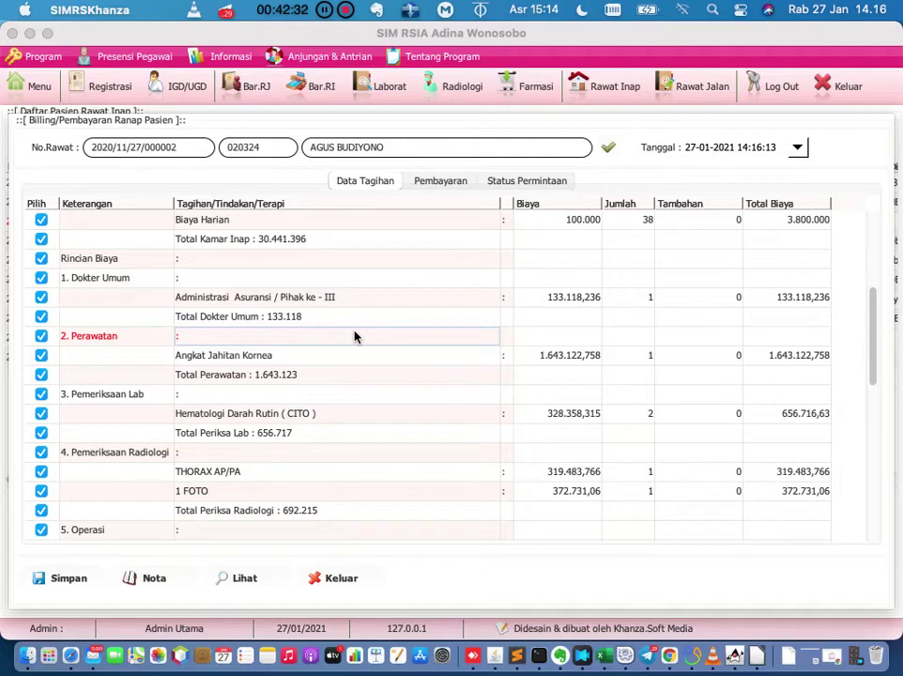
pyautogui.scroll(-3, 355, 336)
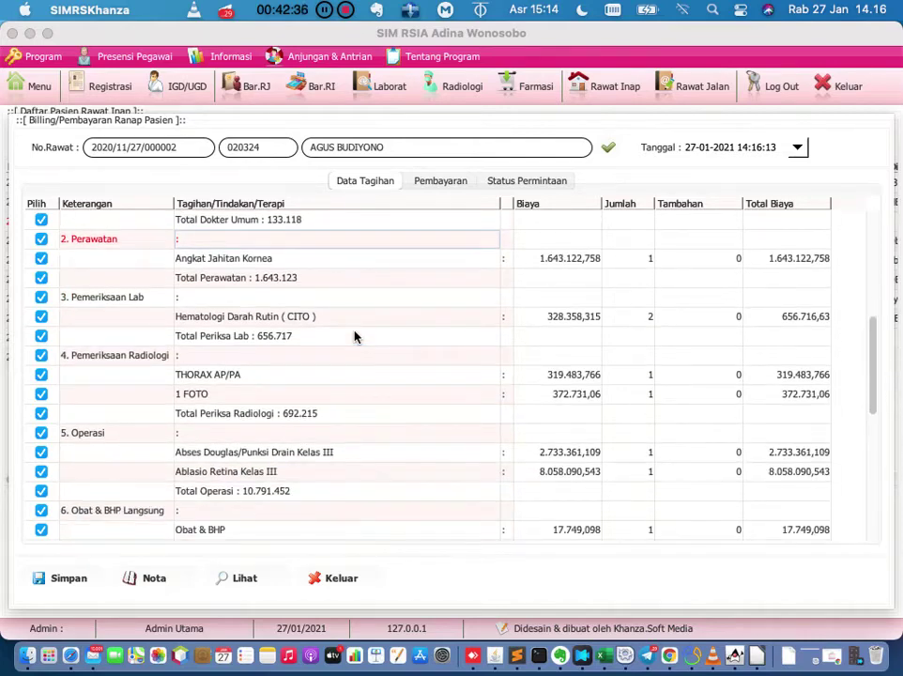
pyautogui.scroll(-4, 355, 336)
pyautogui.scroll(-8, 355, 336)
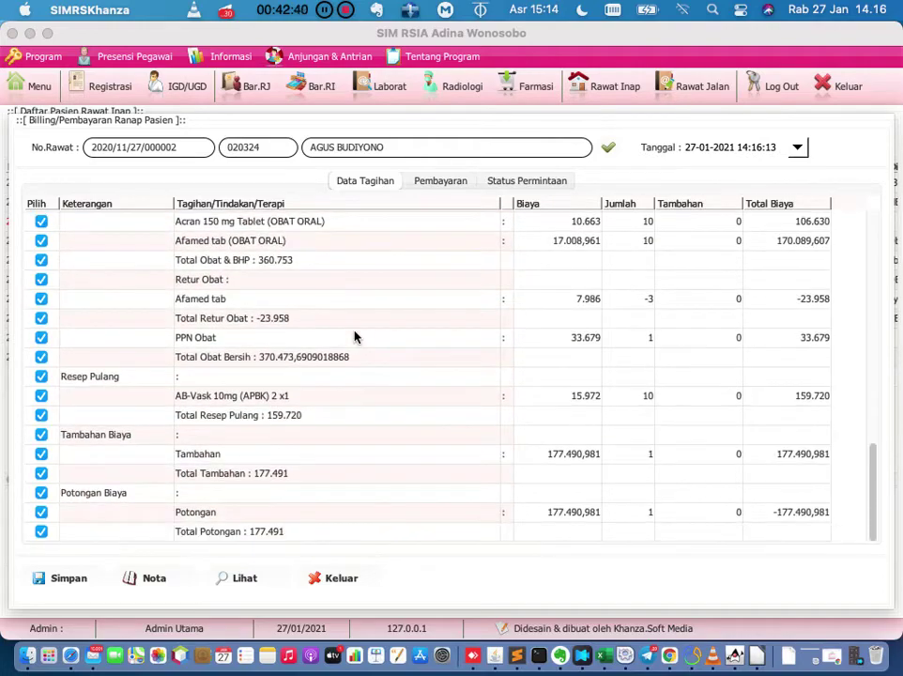
pyautogui.scroll(15, 354, 336)
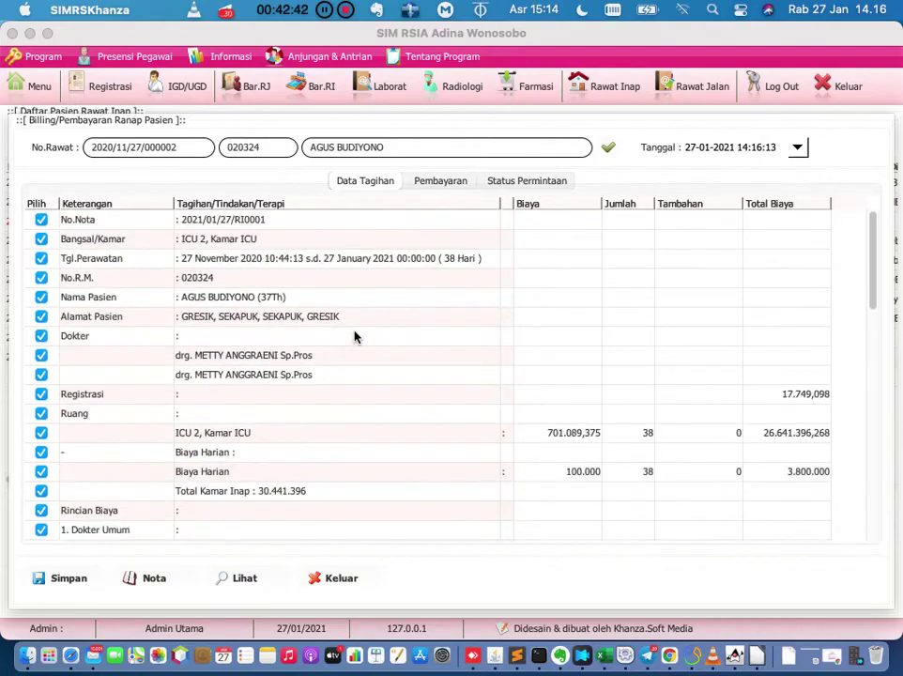
# Compare the Pembayaran and Data Tagihan tabs, then show the Status Permintaan tab.
pyautogui.click(435, 185)
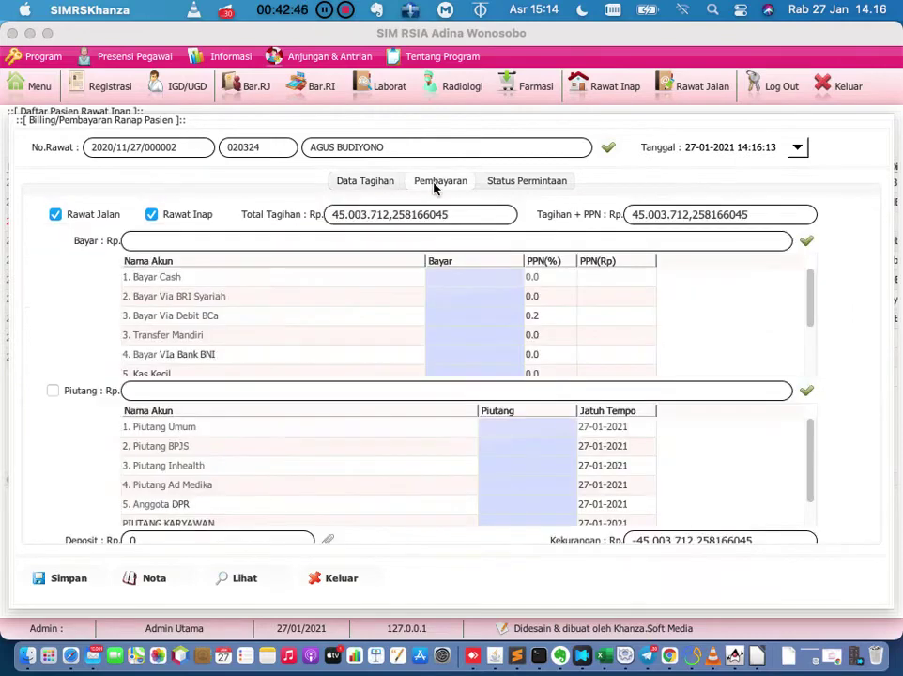
pyautogui.click(375, 186)
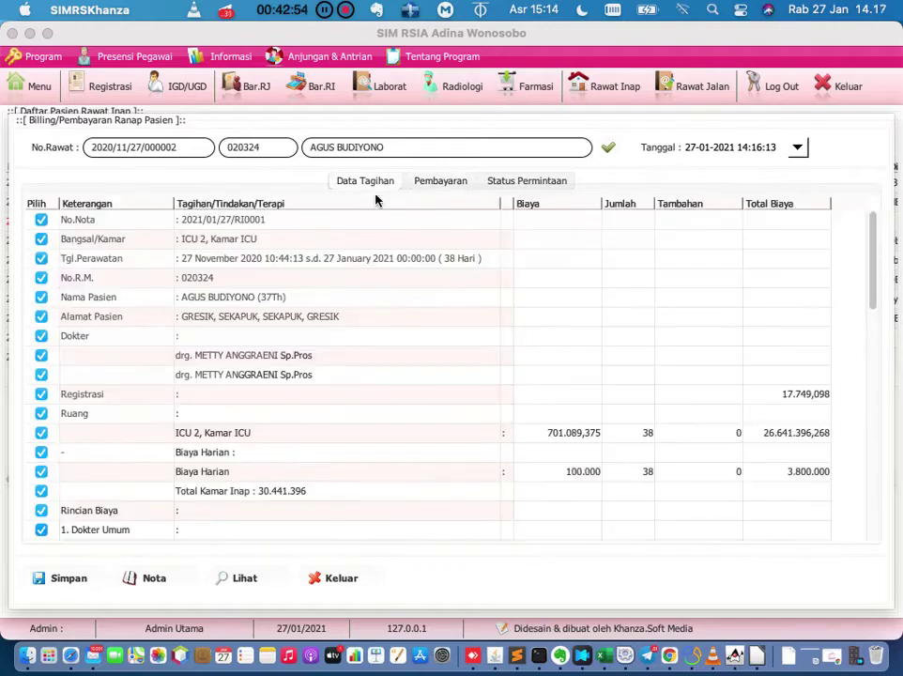
pyautogui.scroll(-3, 375, 395)
pyautogui.scroll(-10, 374, 396)
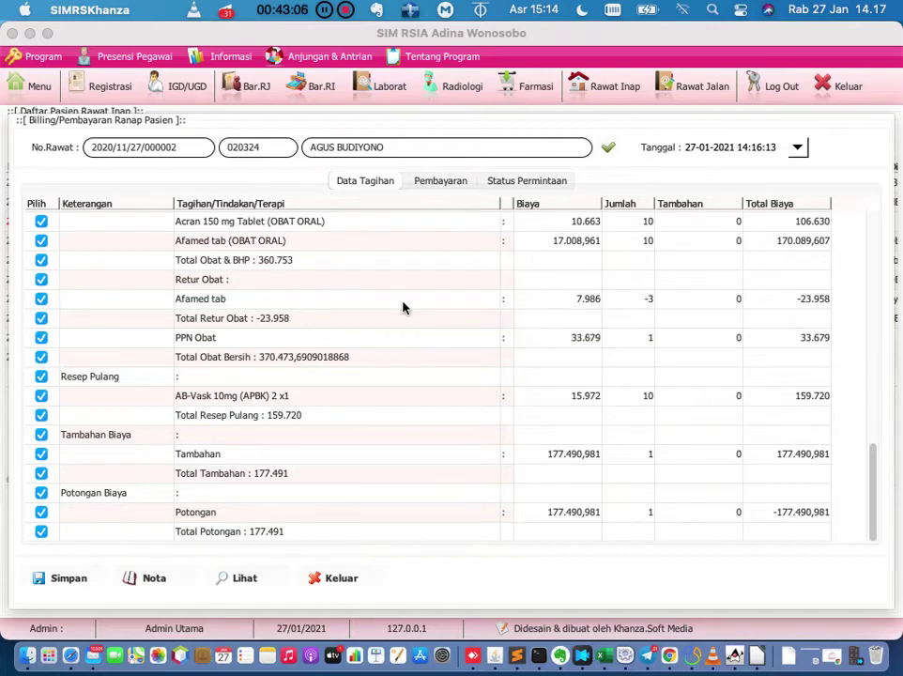
pyautogui.click(452, 185)
pyautogui.click(380, 187)
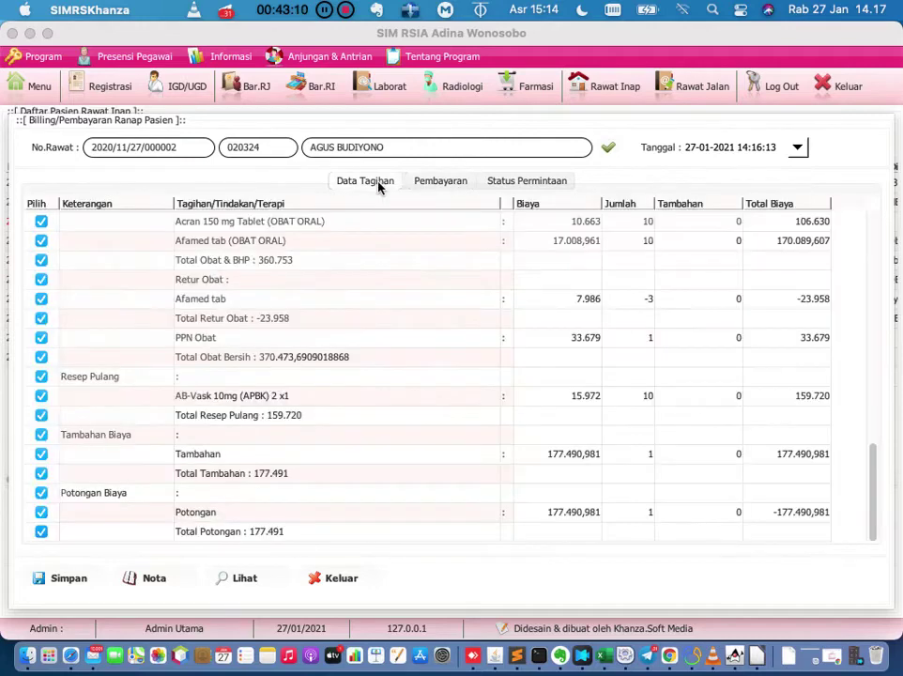
pyautogui.click(421, 185)
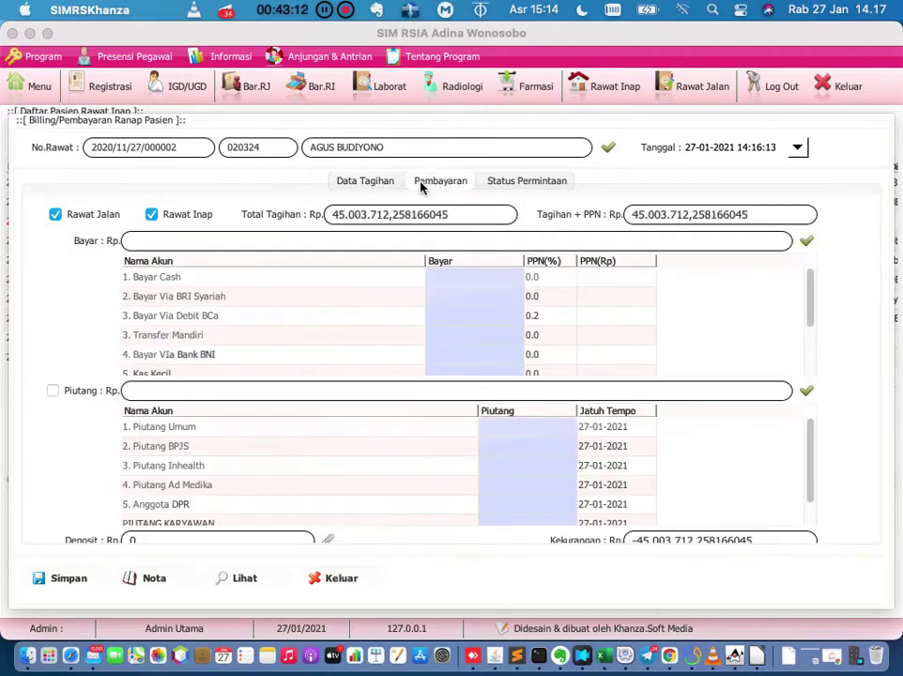
pyautogui.click(523, 183)
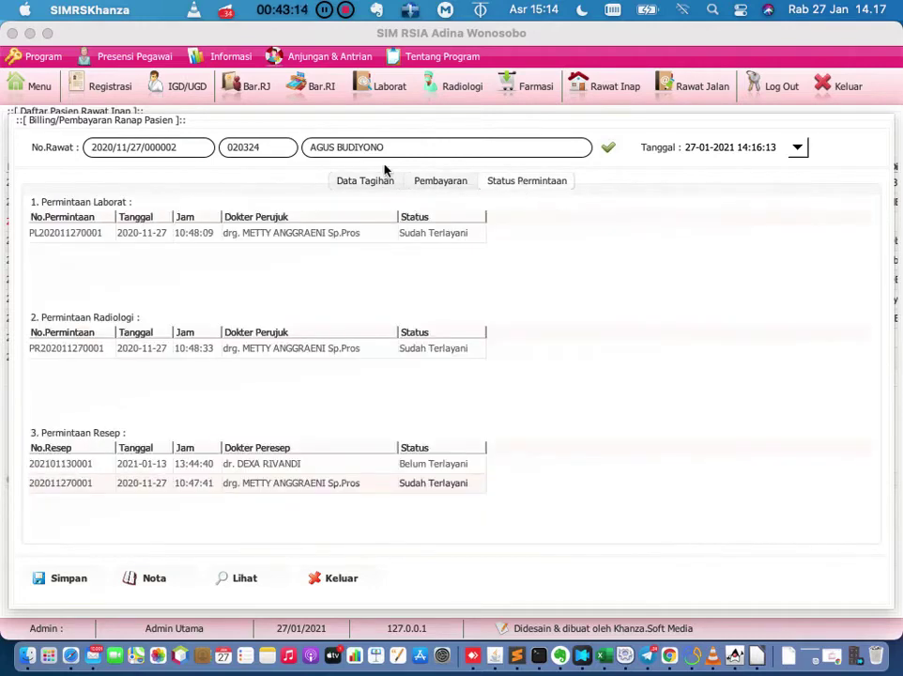
pyautogui.click(355, 184)
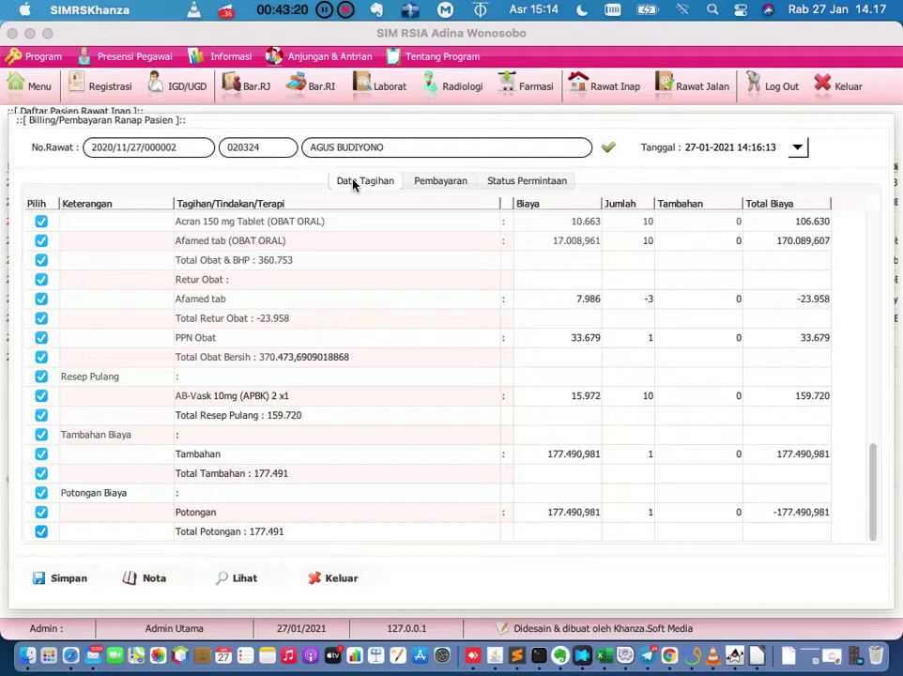
pyautogui.click(524, 181)
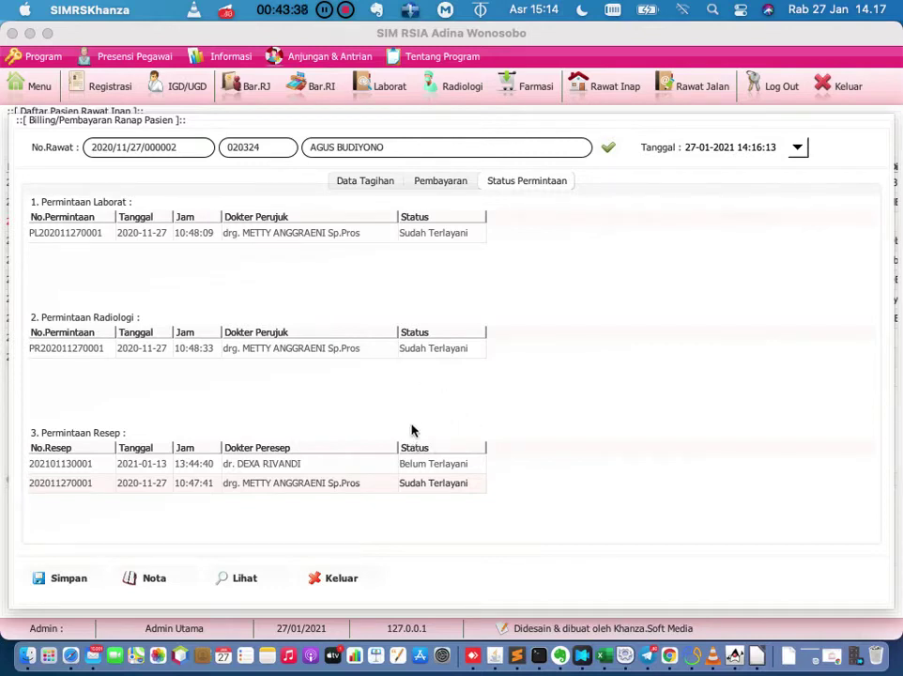
pyautogui.click(314, 468)
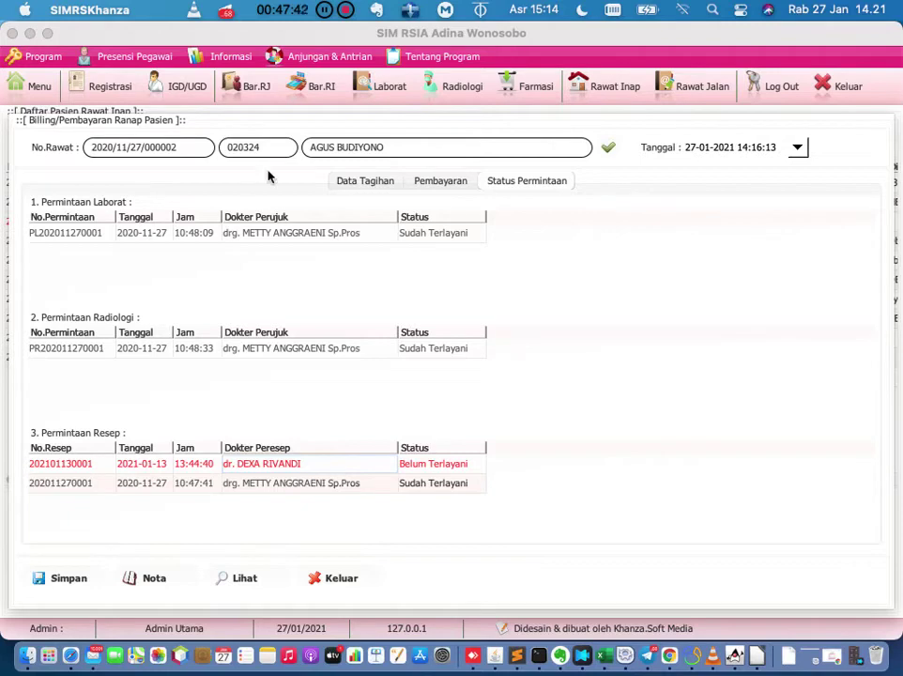
# Close the inpatient bill, search the main menu for 'daftar' and open Daftar Resep Dokter.
pyautogui.click(51, 96)
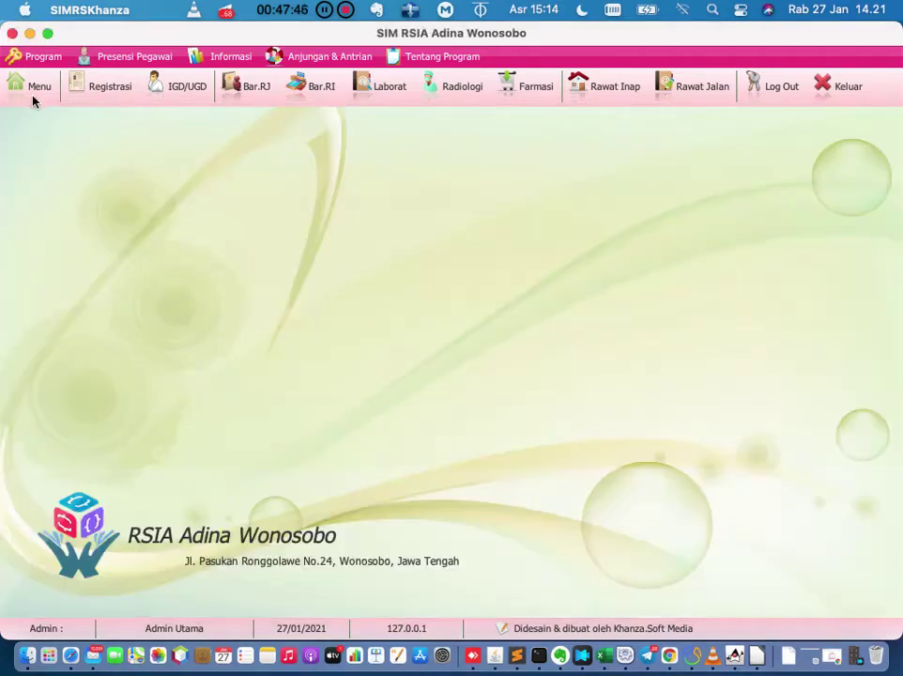
pyautogui.click(32, 102)
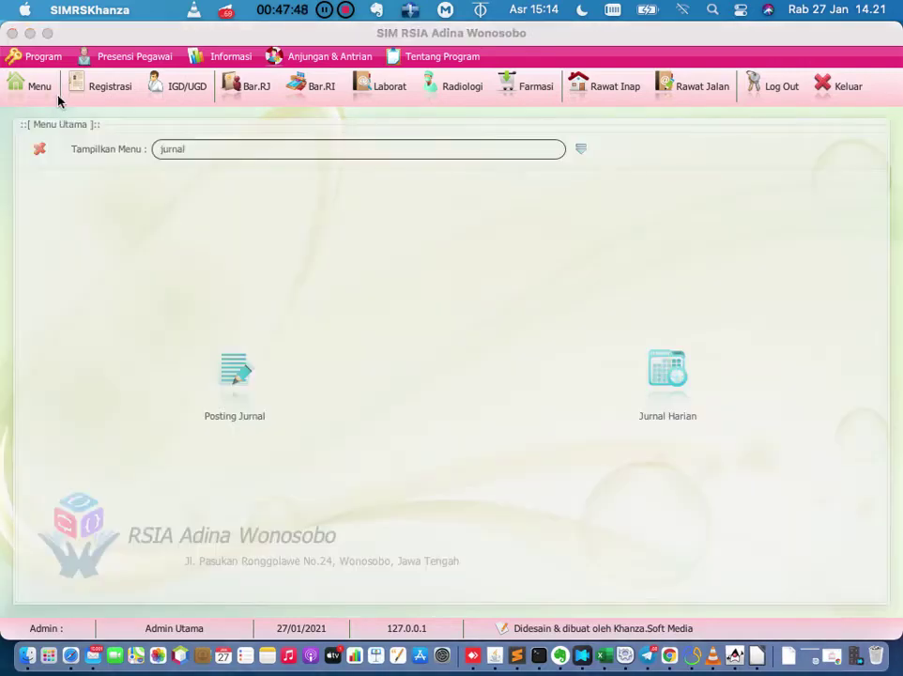
pyautogui.click(243, 147)
pyautogui.press('BackSpace')
pyautogui.press('BackSpace')
pyautogui.press('BackSpace')
pyautogui.press('BackSpace')
pyautogui.press('BackSpace')
pyautogui.press('BackSpace')
pyautogui.write('daftar')
pyautogui.press('Return')
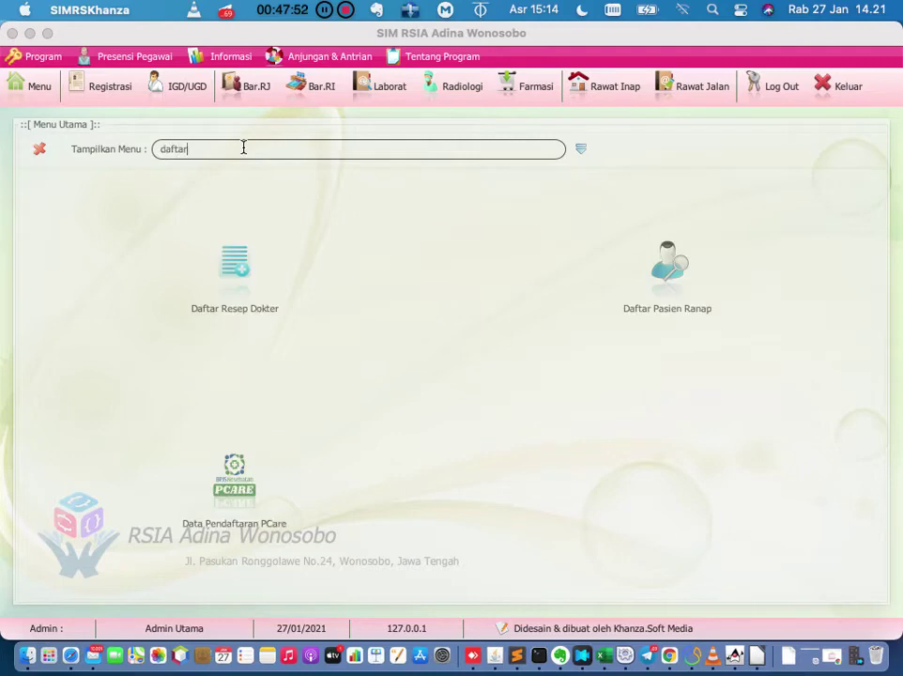
pyautogui.click(235, 265)
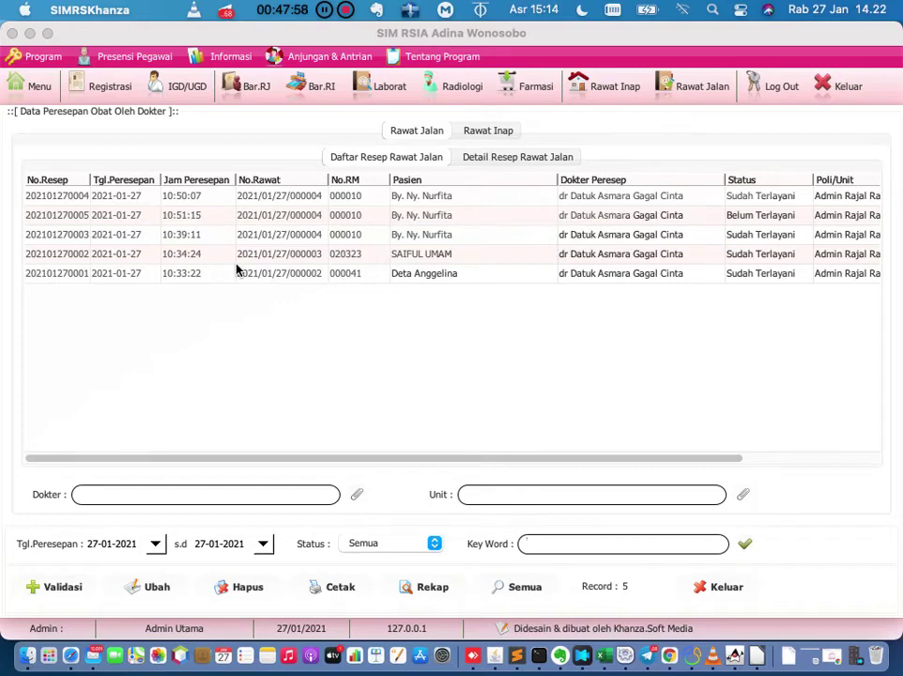
# Show inpatient prescriptions' Daftar Permintaan Stok and select the served 2021-01-27 request.
pyautogui.click(485, 133)
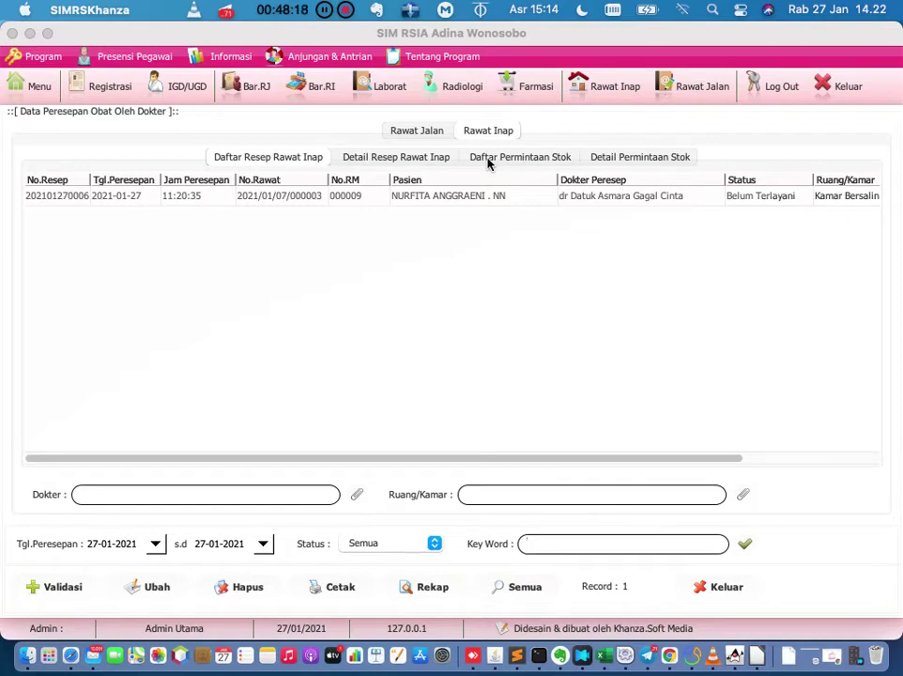
pyautogui.click(487, 162)
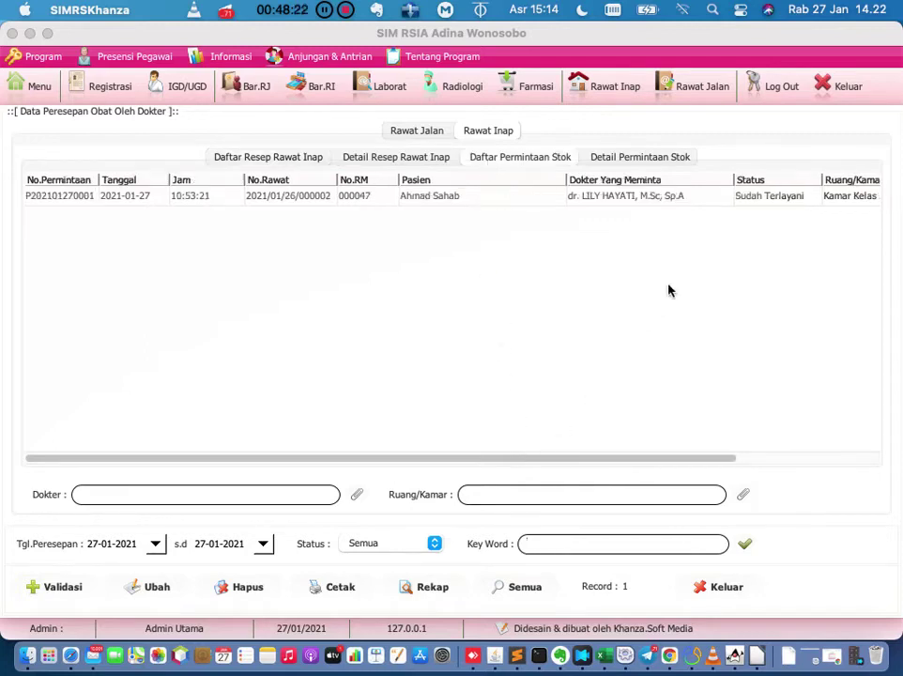
pyautogui.click(773, 197)
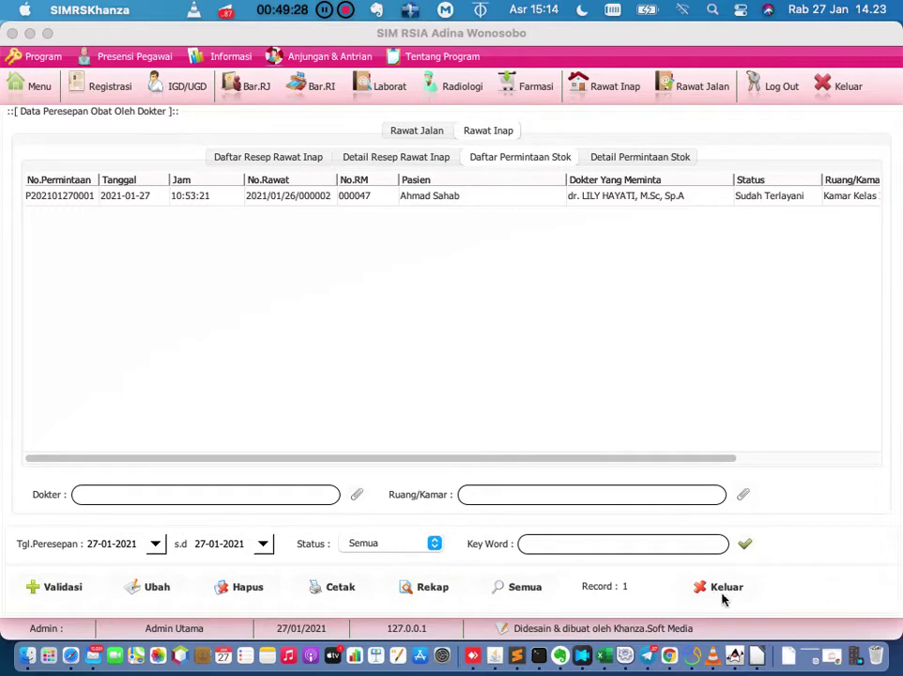
# Close the prescription data, pick an inpatient stay, and open Registrasi Periksa Hari Ini.
pyautogui.click(723, 587)
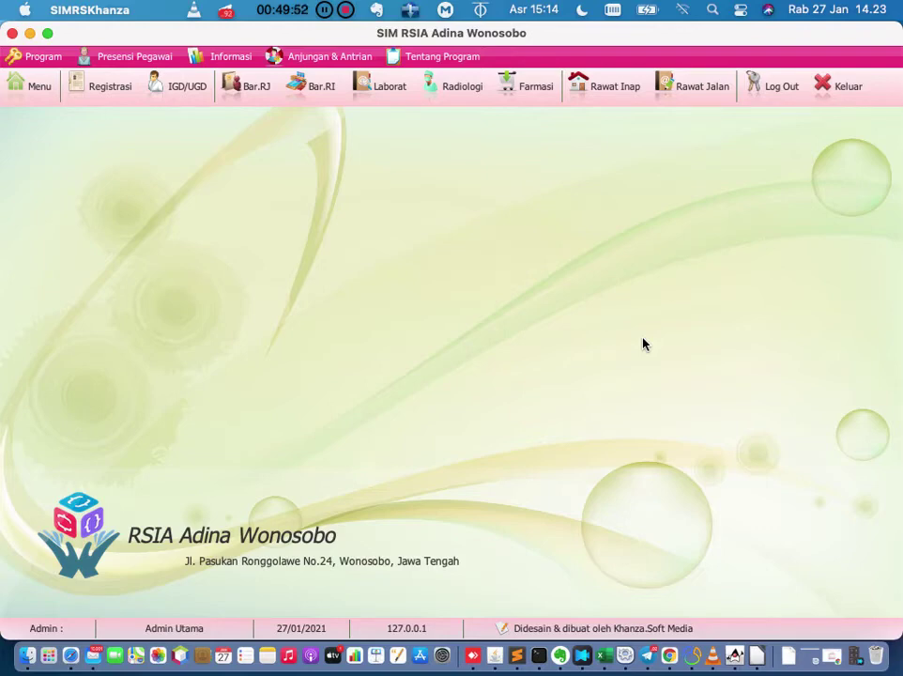
pyautogui.click(617, 92)
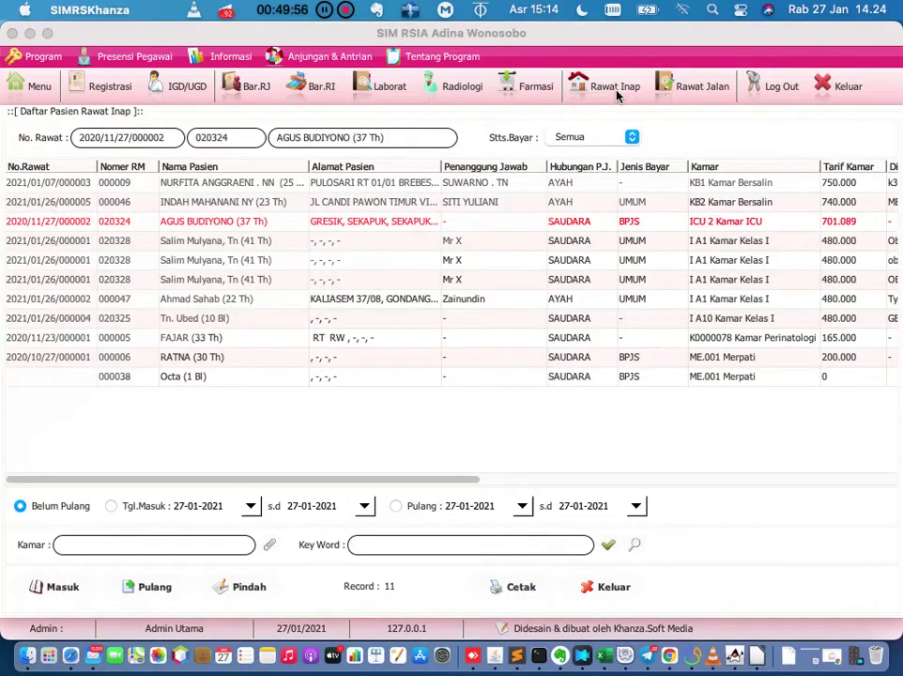
pyautogui.click(504, 281)
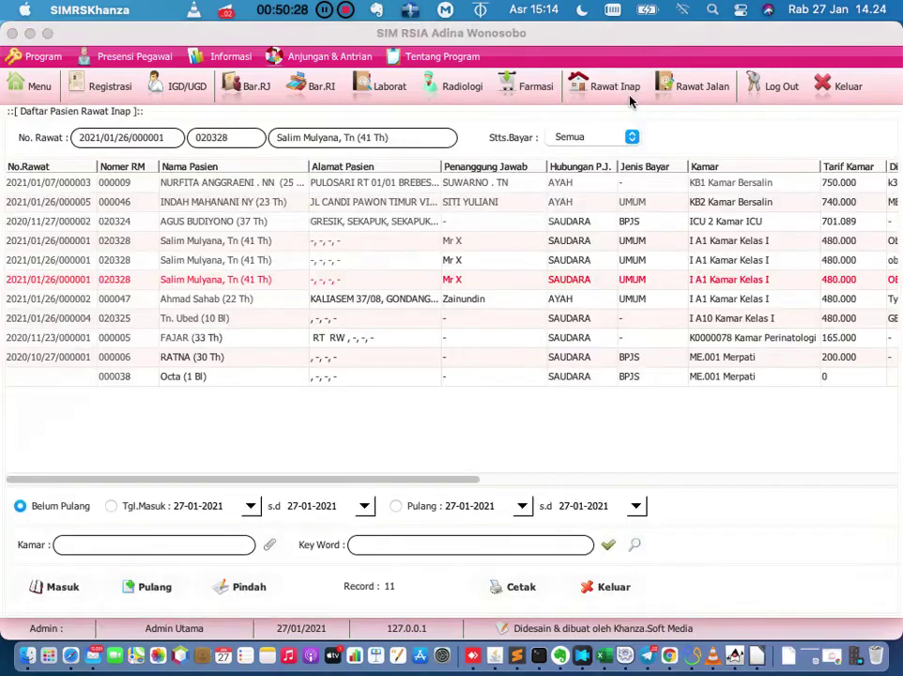
pyautogui.click(122, 88)
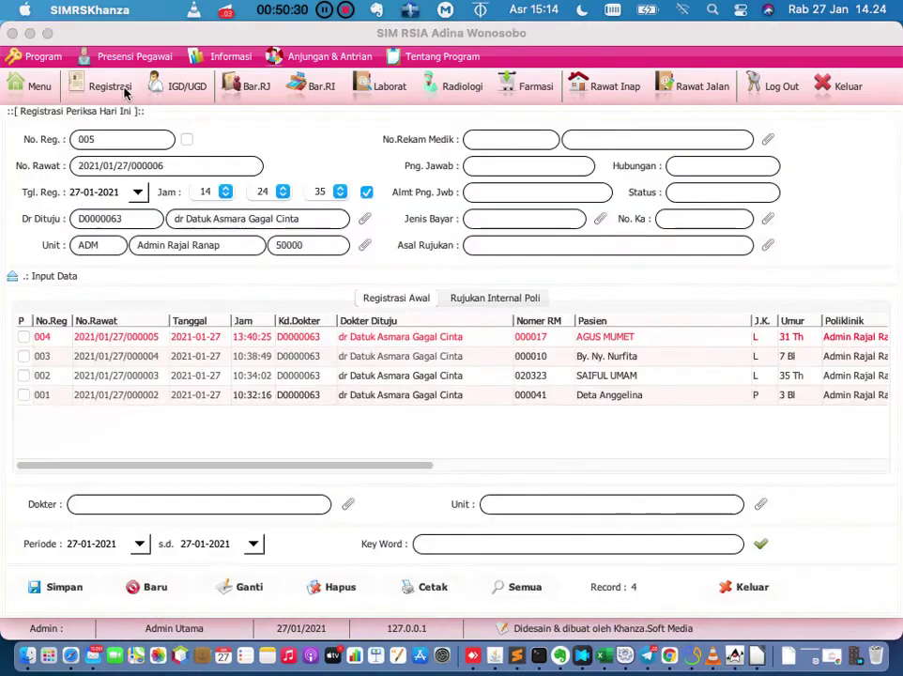
# Preview the Bukti Register receipt for registration 004, then close the preview.
pyautogui.doubleClick(422, 336)
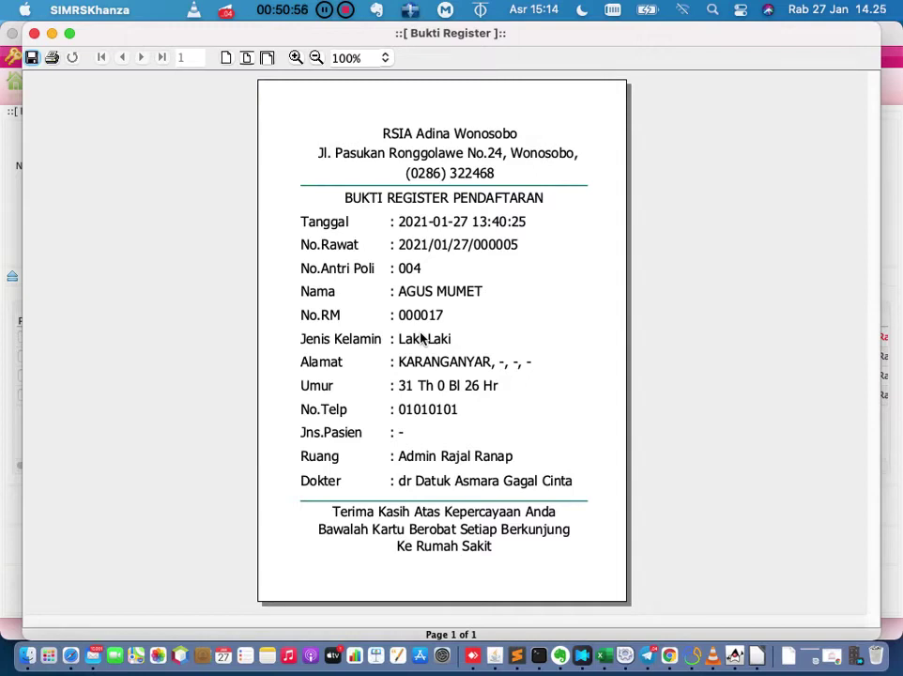
pyautogui.click(35, 34)
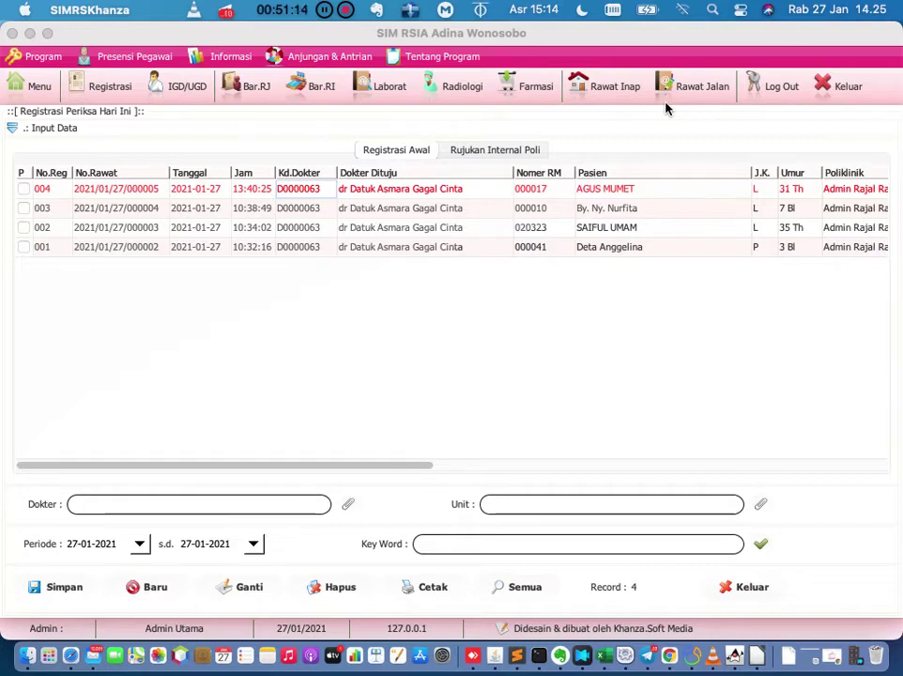
# From the Kelas I inpatient's itemised bill (2.880.000), open the outpatient treatment charges window listing 995 treatments.
pyautogui.click(631, 89)
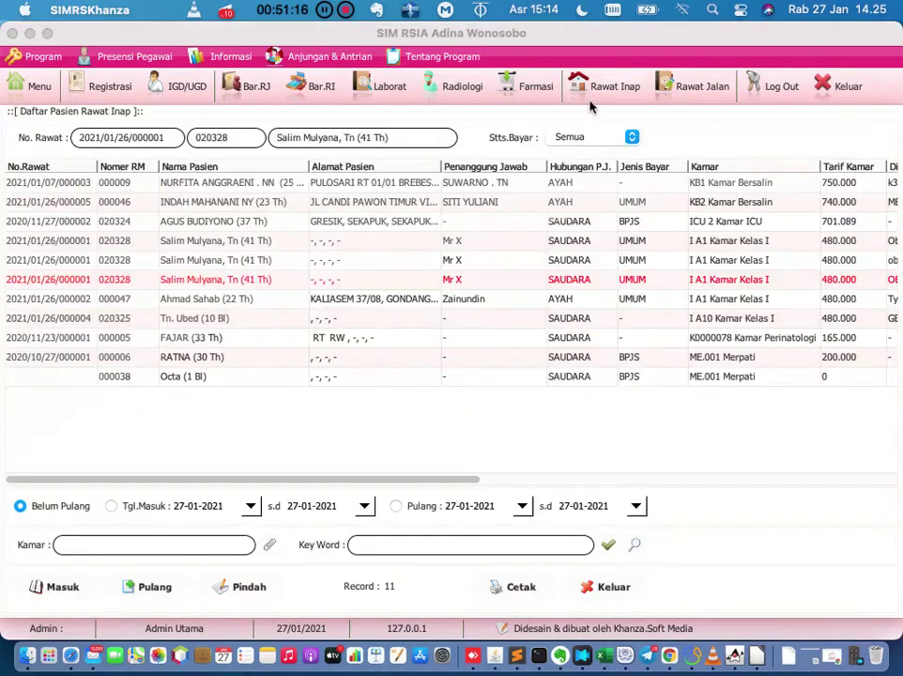
pyautogui.rightClick(122, 288)
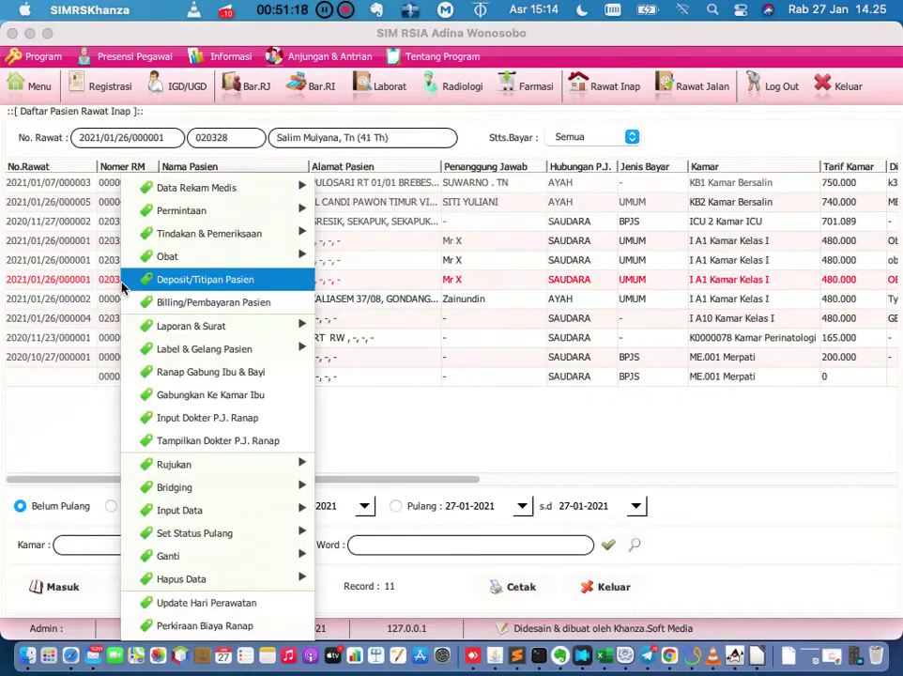
pyautogui.click(155, 303)
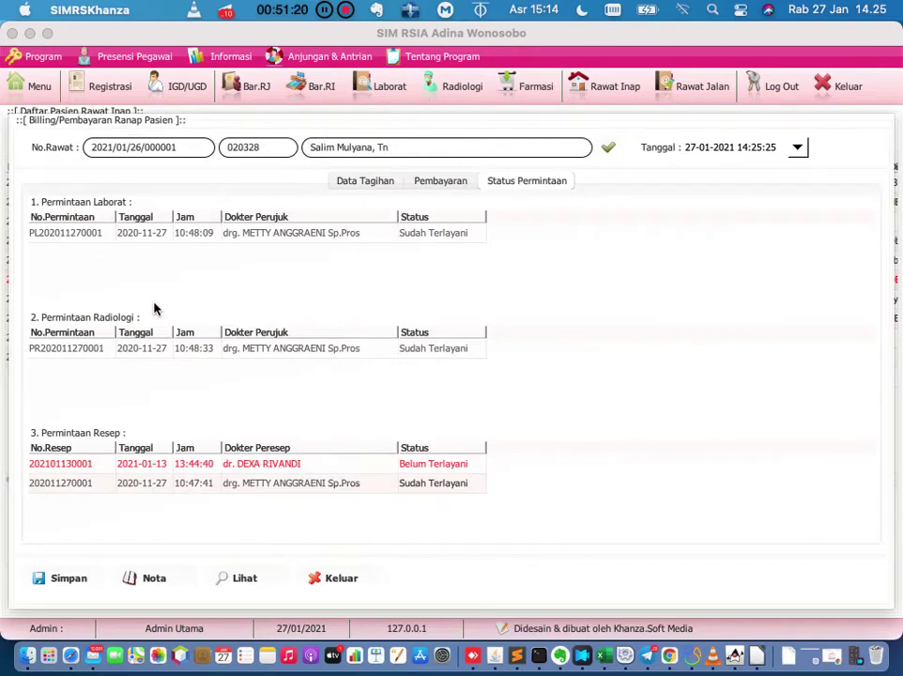
pyautogui.click(357, 184)
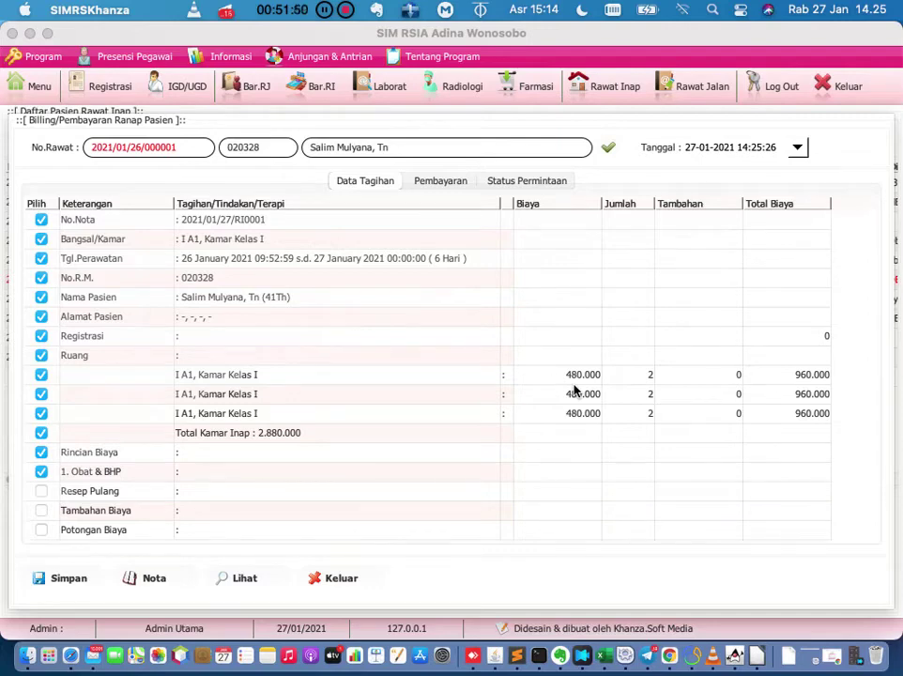
pyautogui.rightClick(446, 299)
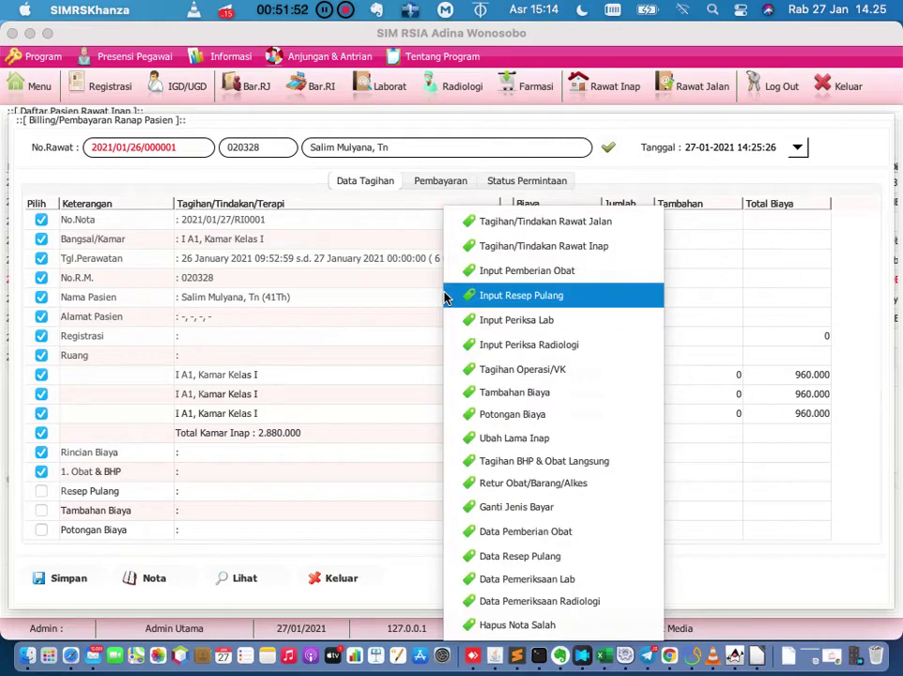
pyautogui.click(526, 226)
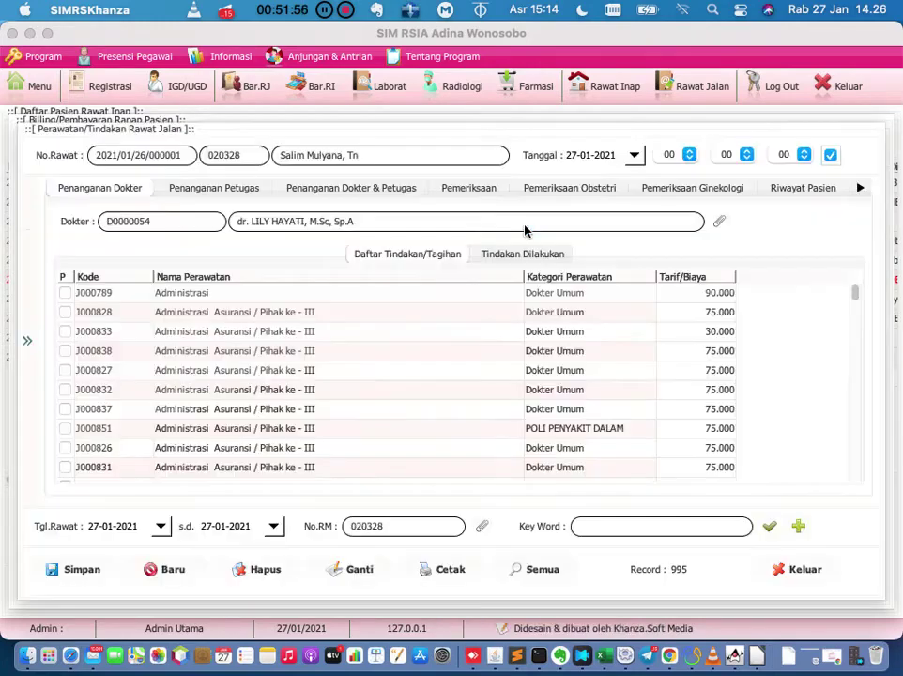
# Close the treatment window and inpatient billing unchanged, then show the 27-01-2021 outpatient list.
pyautogui.click(798, 569)
pyautogui.rightClick(447, 326)
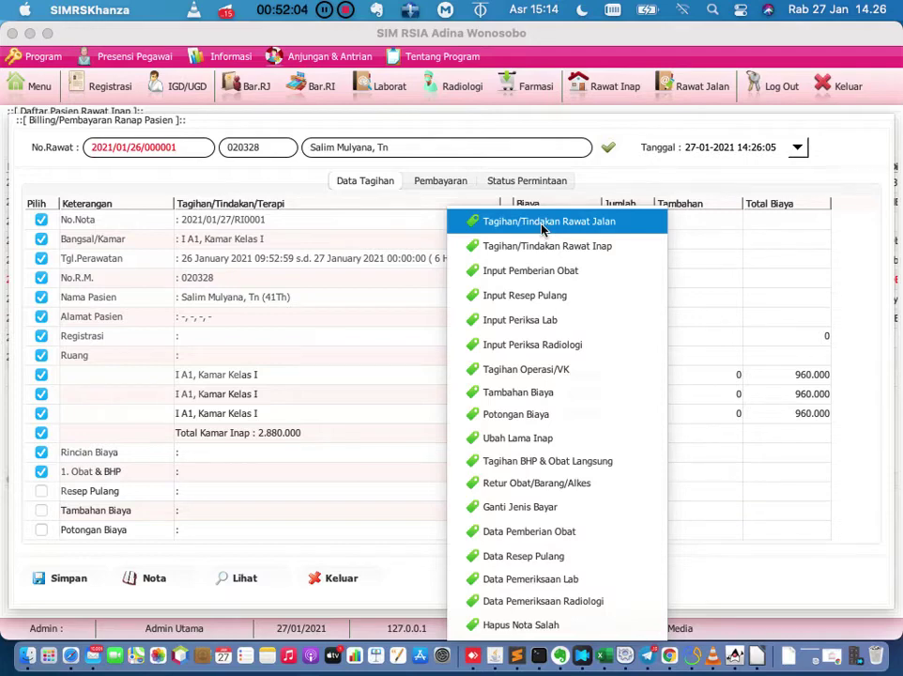
pyautogui.click(400, 319)
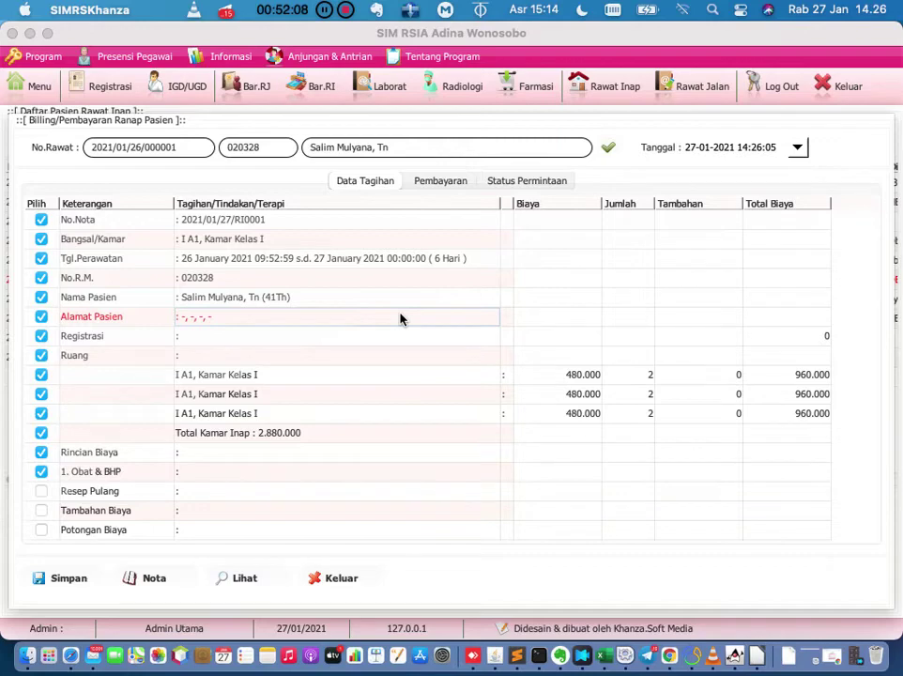
pyautogui.click(410, 399)
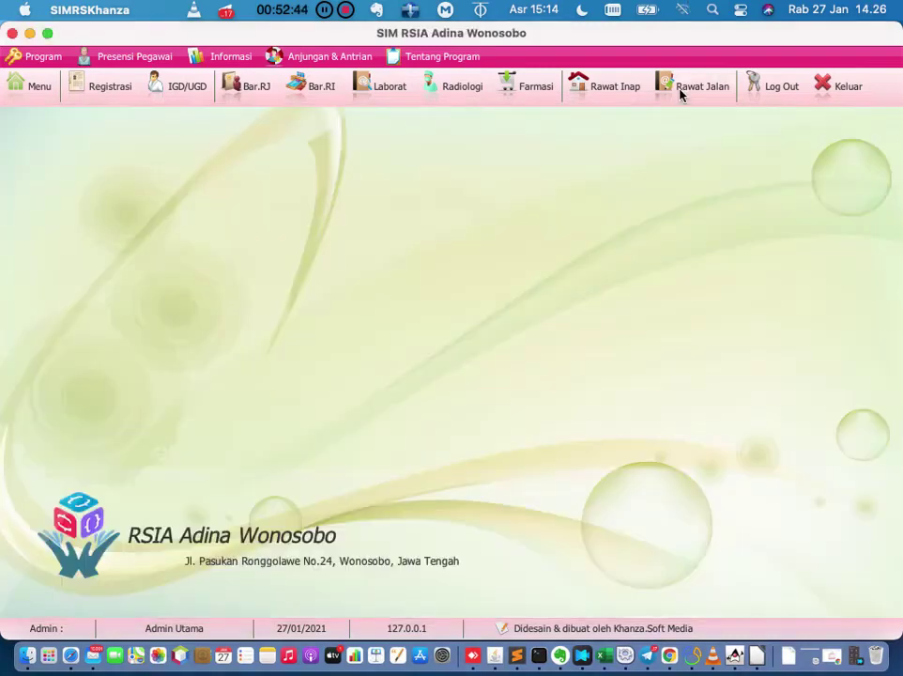
pyautogui.click(680, 94)
pyautogui.click(681, 94)
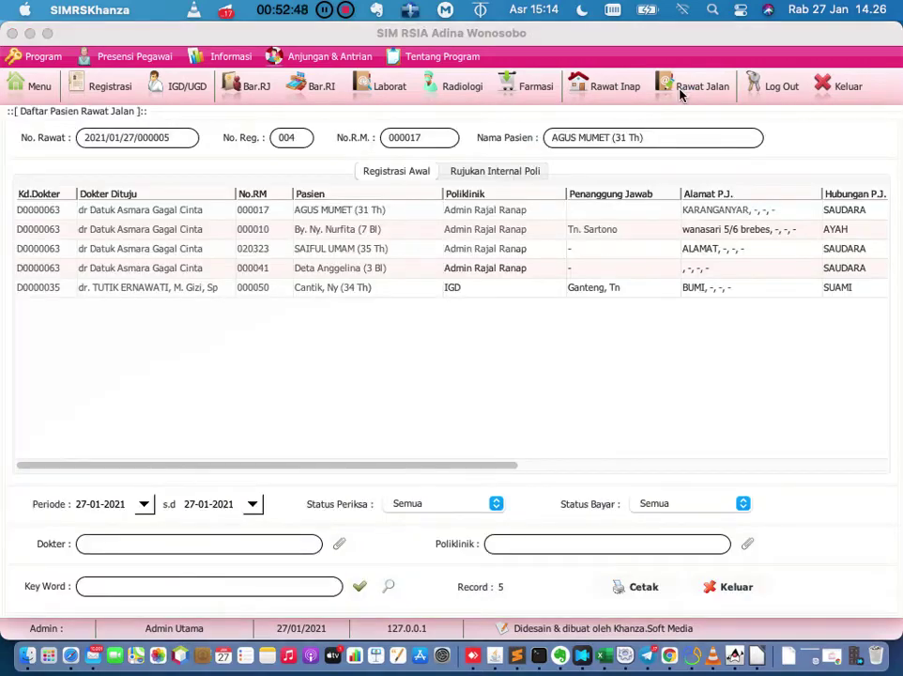
# Filter the outpatient list to Belum Bayar (unpaid) visits.
pyautogui.click(678, 505)
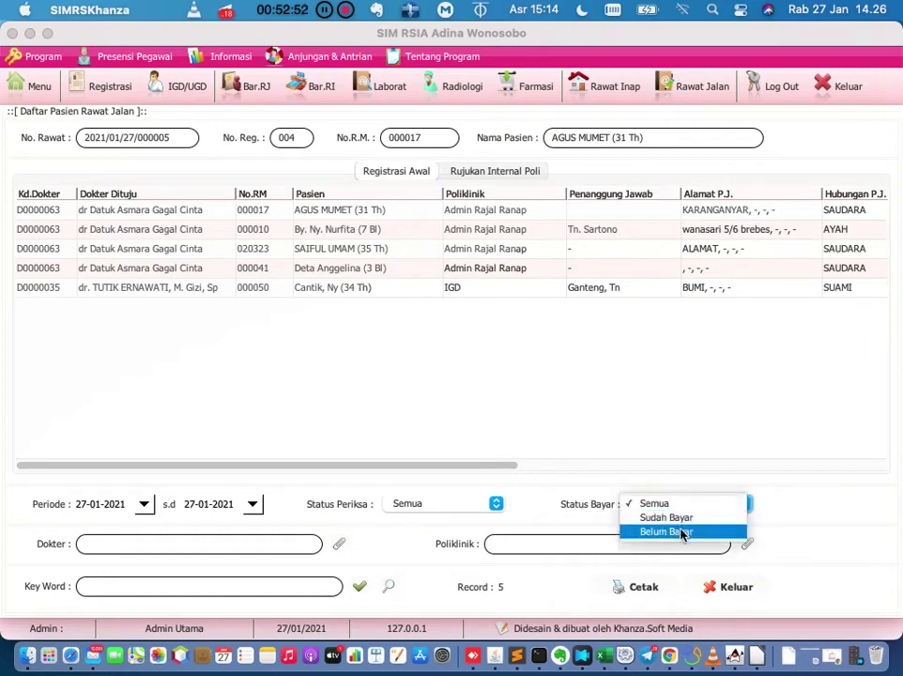
pyautogui.click(683, 532)
pyautogui.click(359, 587)
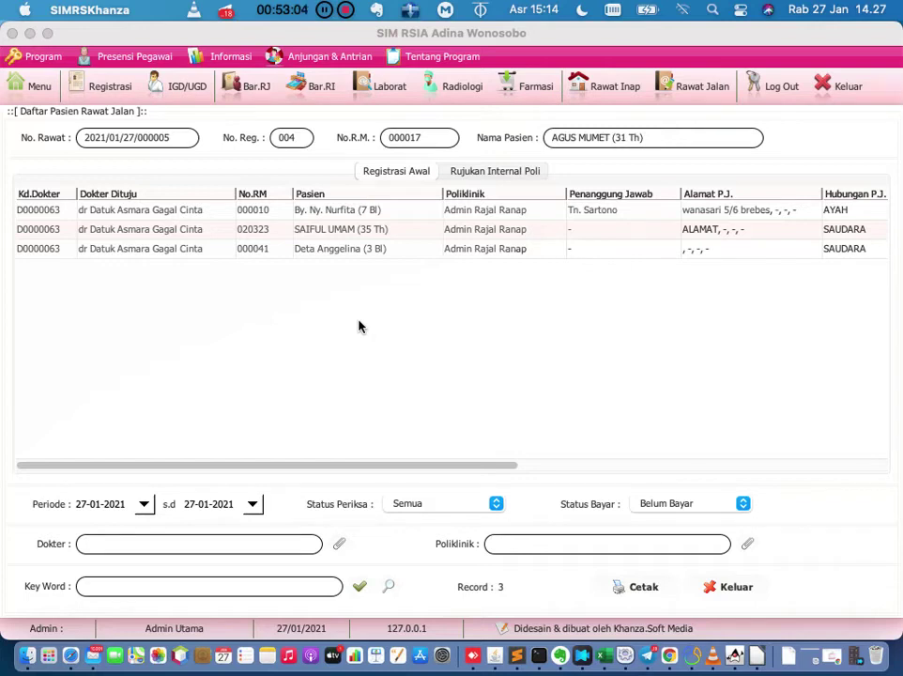
# Review one unpaid patient's outstanding bill, leave it without saving, and go to Registrasi.
pyautogui.click(267, 250)
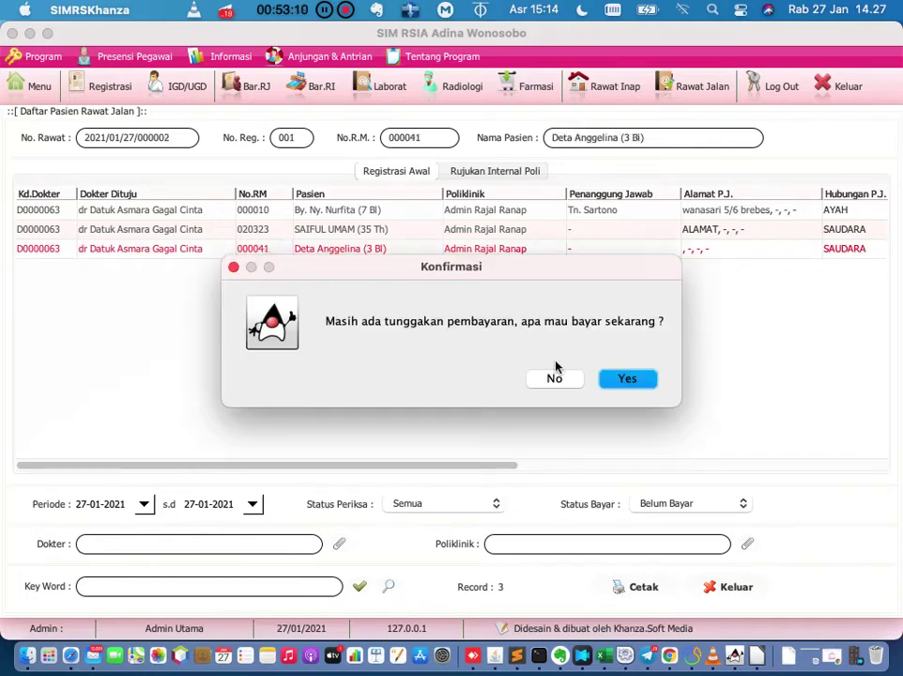
pyautogui.click(564, 380)
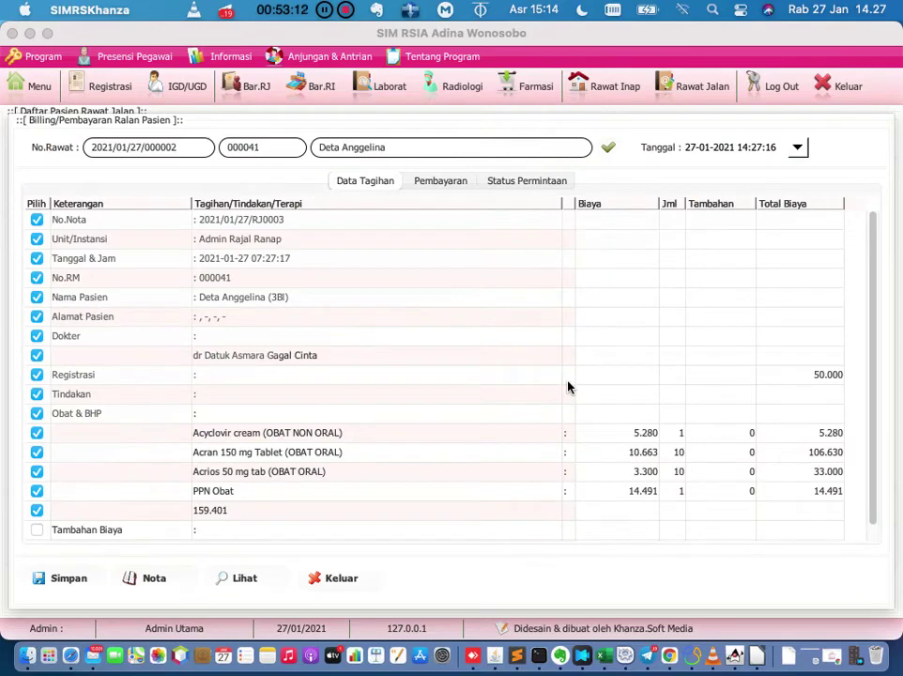
pyautogui.click(353, 584)
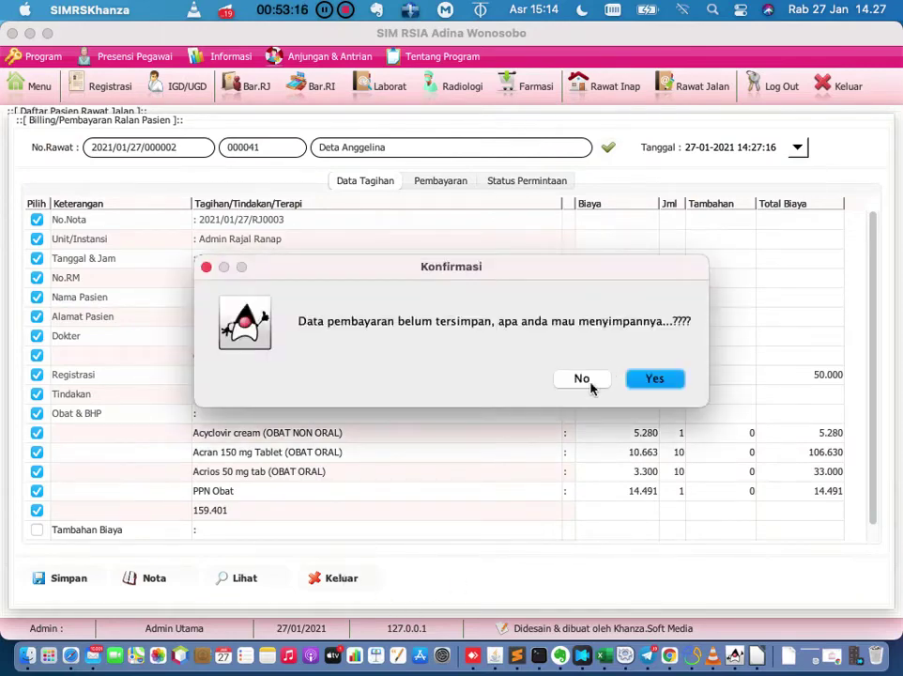
pyautogui.click(589, 385)
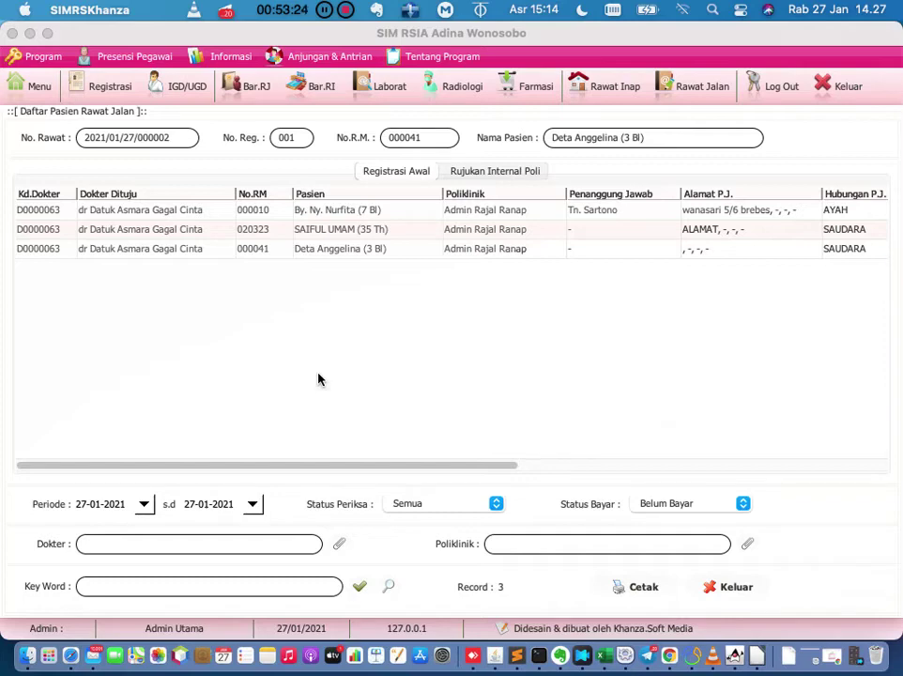
pyautogui.click(77, 94)
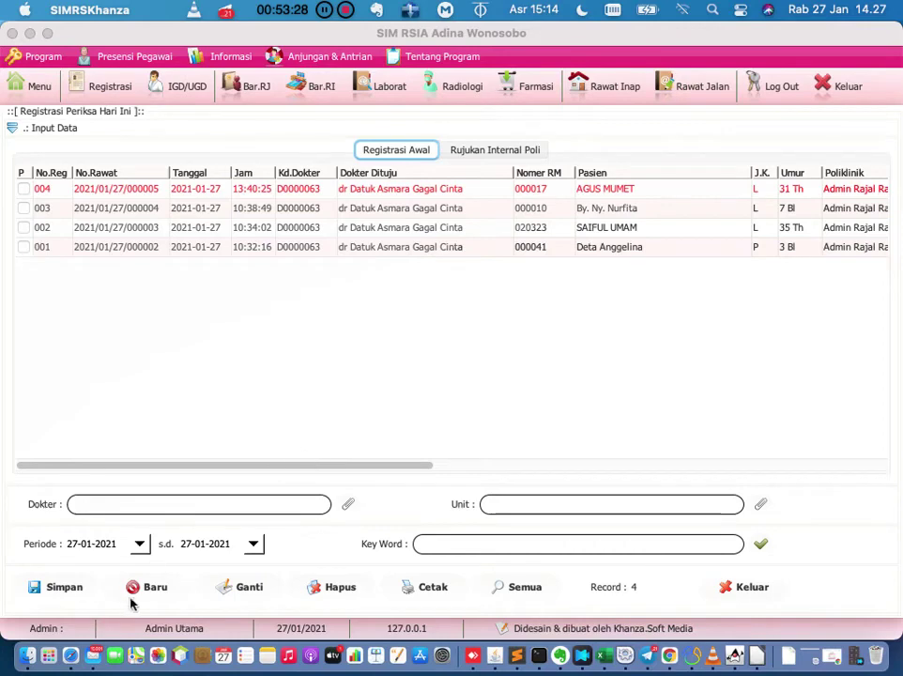
# View a patient's empty Catatan Untuk Pasien note from the No.Rekam Medik lookup, then return to Rawat Inap.
pyautogui.click(142, 588)
pyautogui.click(766, 139)
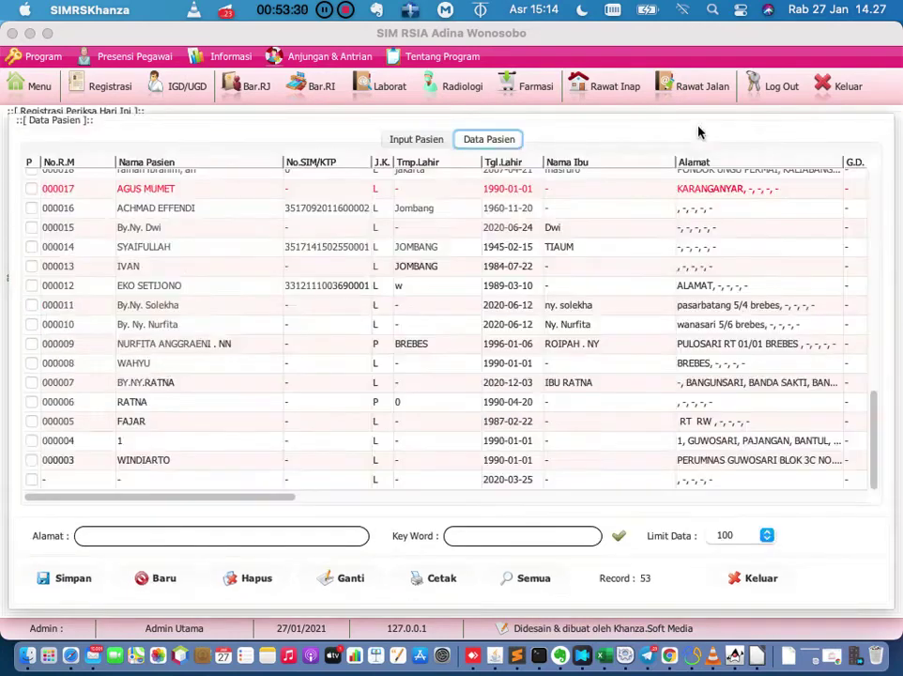
pyautogui.rightClick(200, 196)
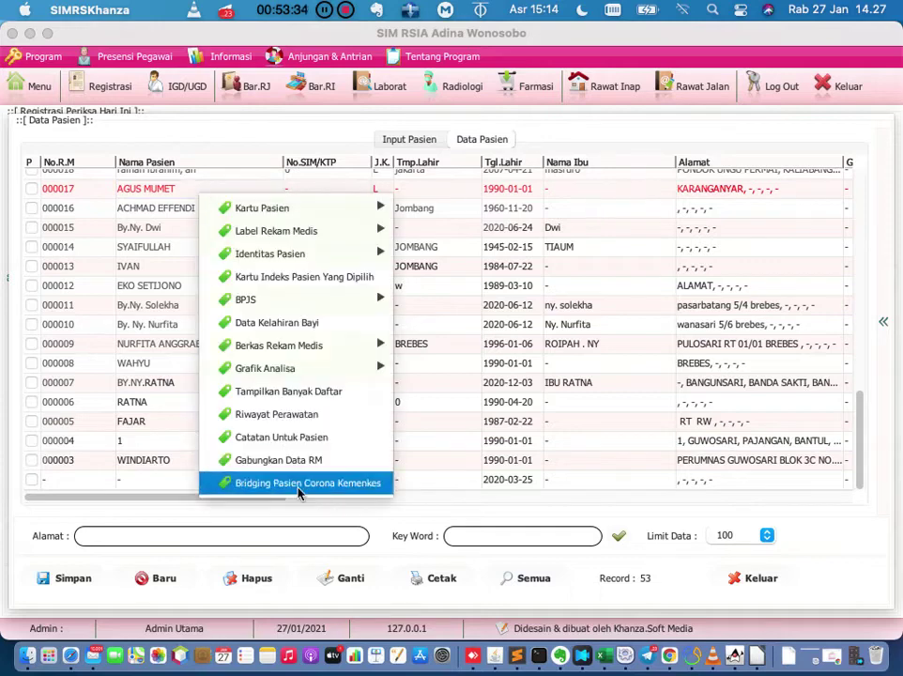
pyautogui.click(307, 445)
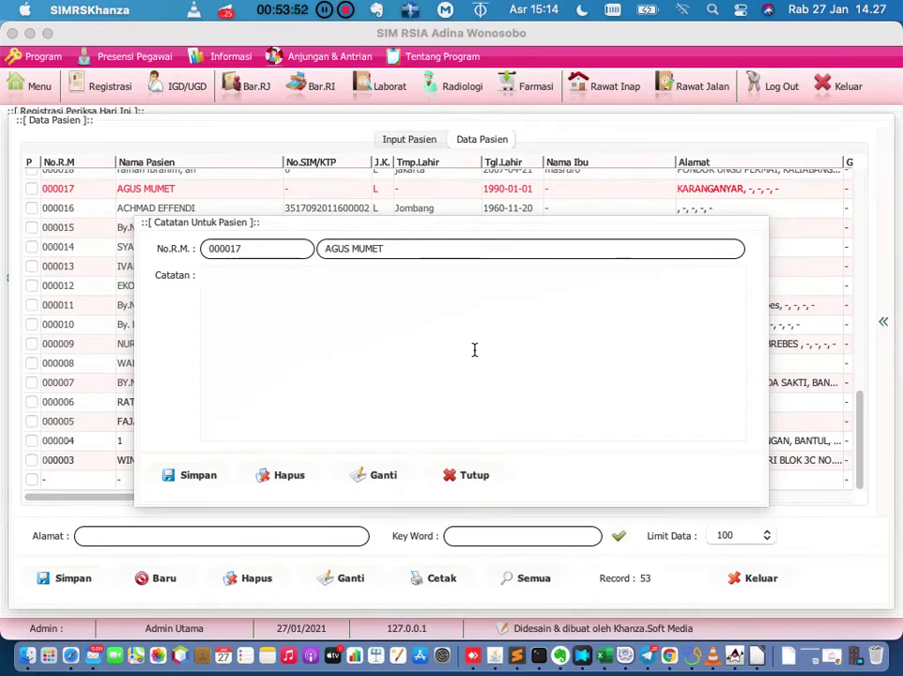
pyautogui.click(477, 475)
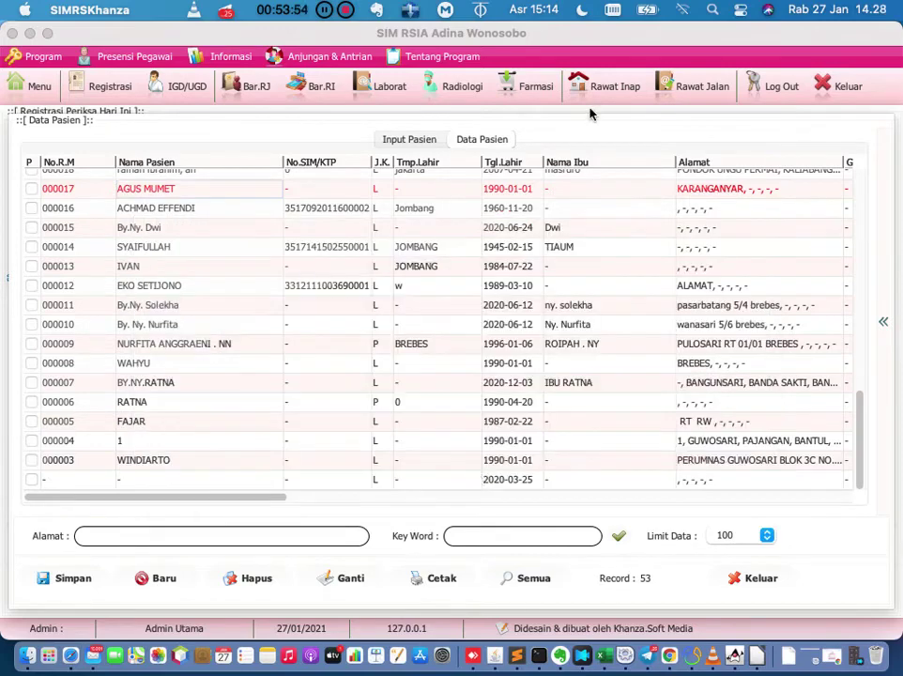
pyautogui.click(601, 87)
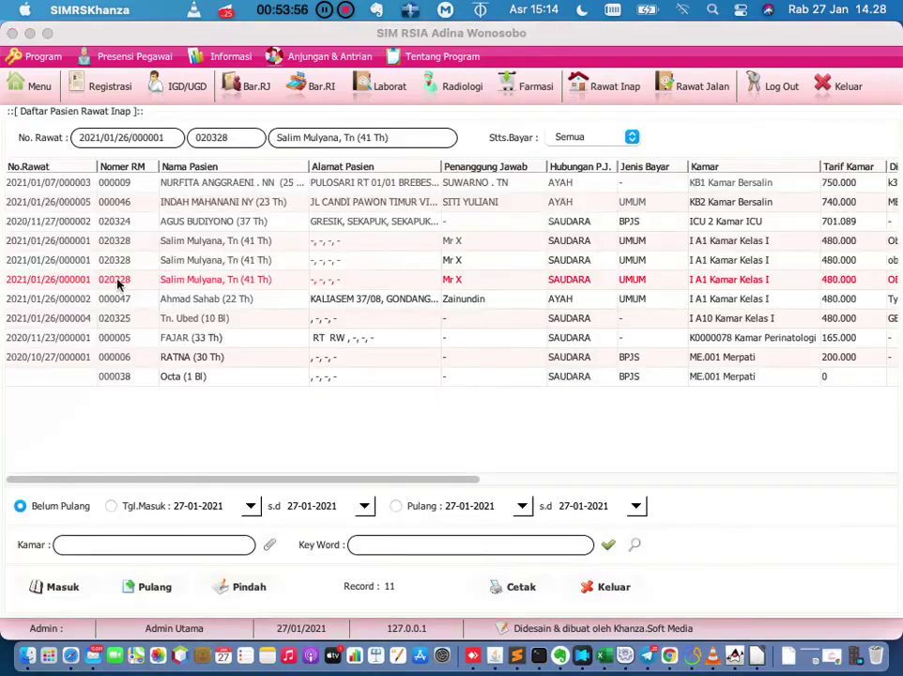
# Open the patient's inpatient billing on the Pembayaran page, showing 3.024.000 still outstanding.
pyautogui.rightClick(118, 282)
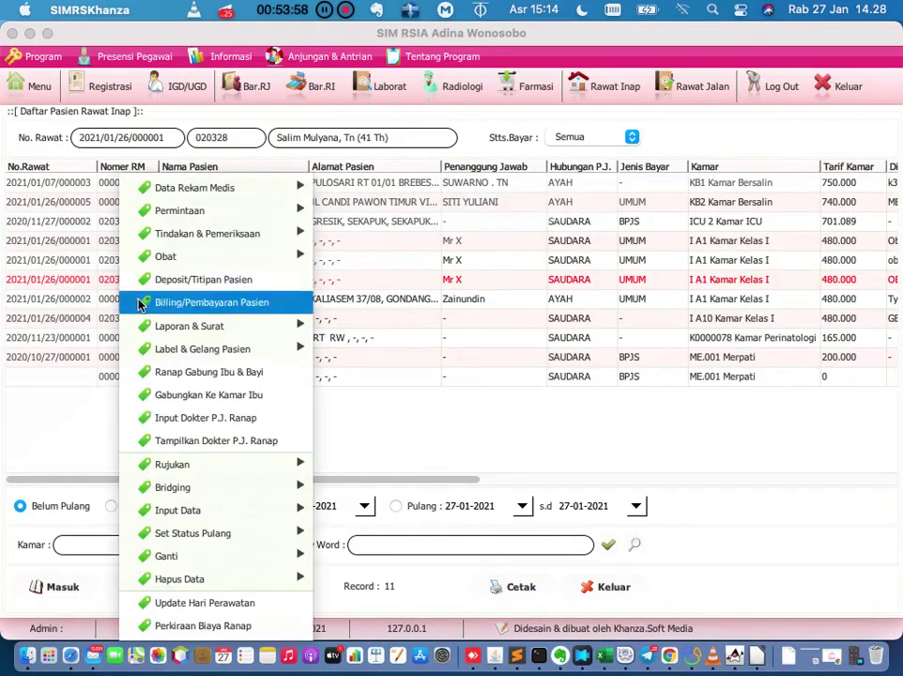
pyautogui.click(139, 302)
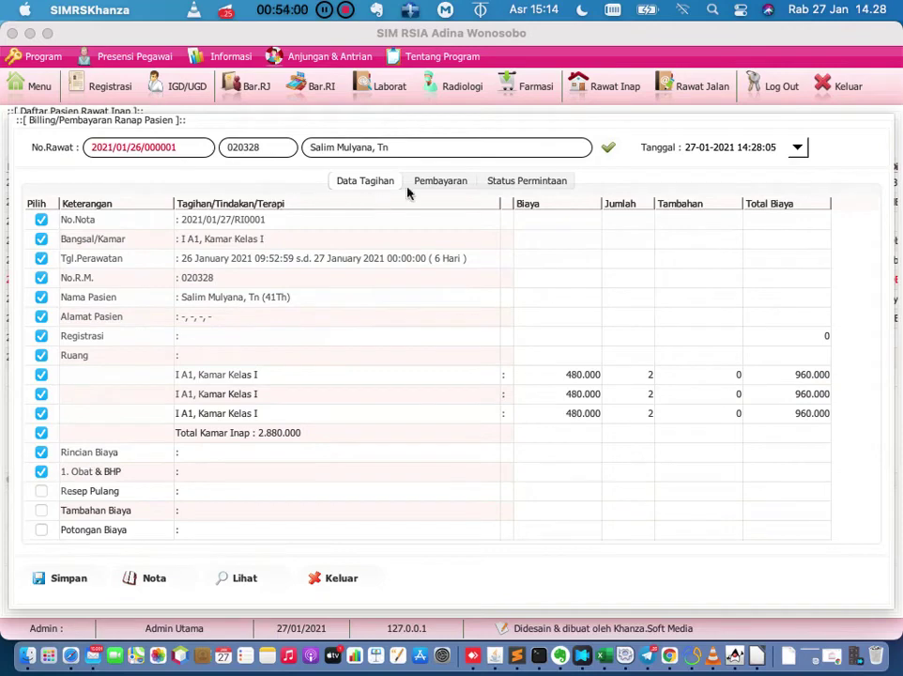
pyautogui.click(440, 180)
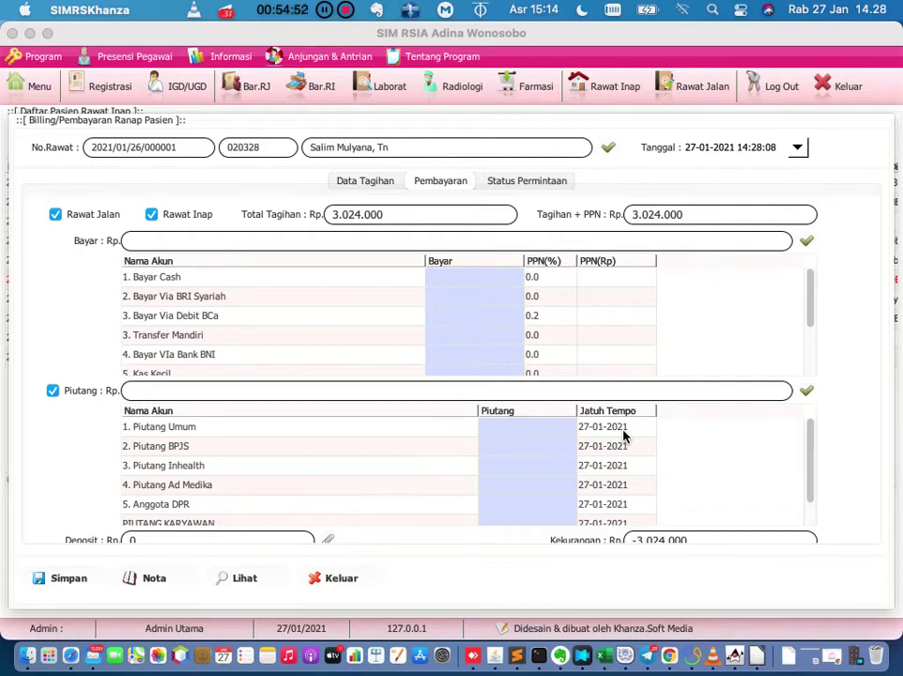
pyautogui.scroll(-2, 623, 436)
pyautogui.scroll(-4, 666, 310)
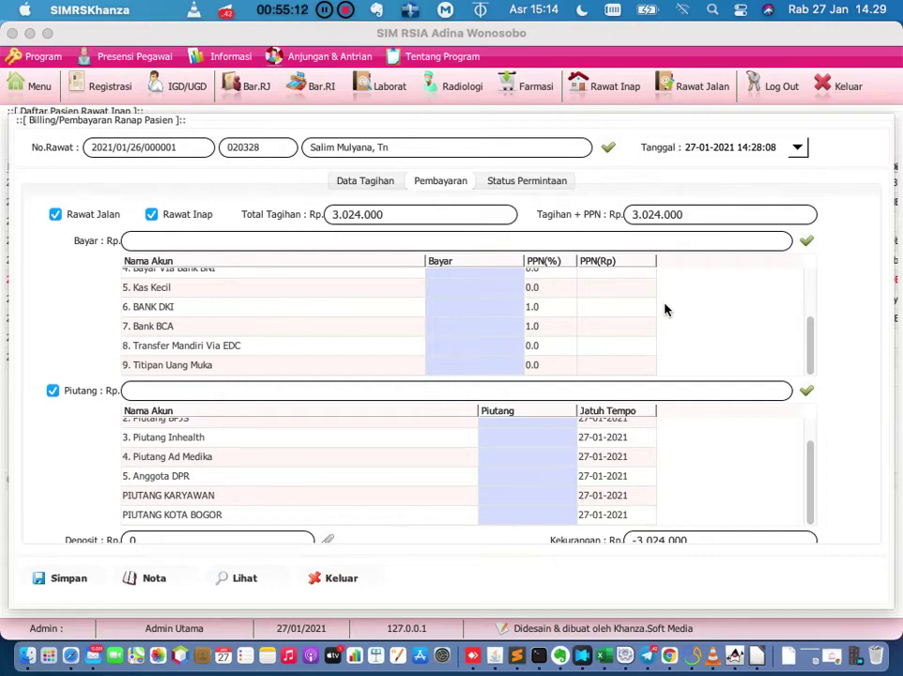
pyautogui.scroll(3, 665, 309)
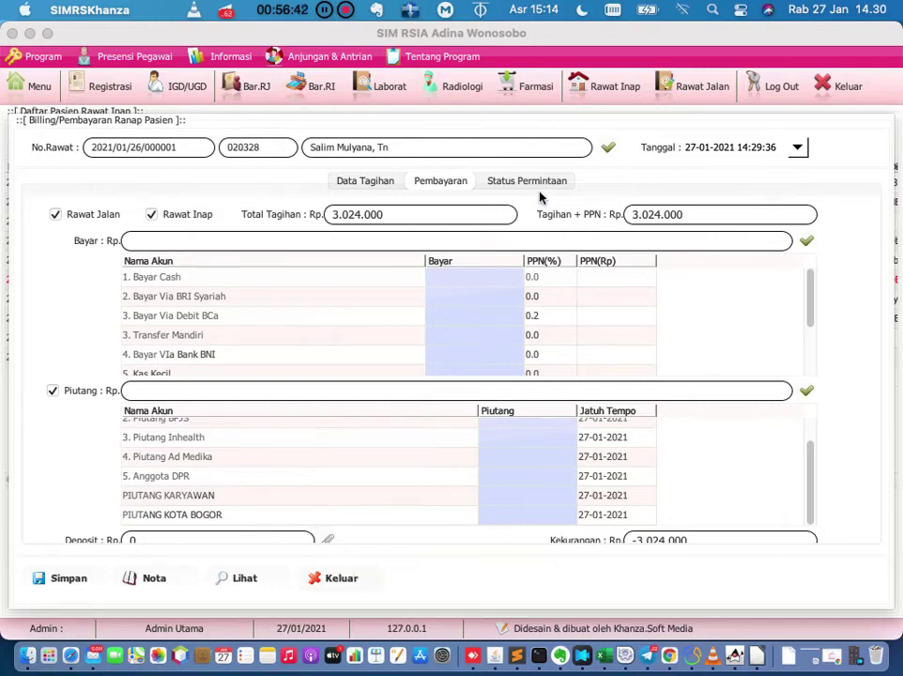
pyautogui.press('Escape')
# Discard the billing changes and reopen the Kelas I bill's Data Tagihan with the 2.880.000 room total.
pyautogui.click(580, 376)
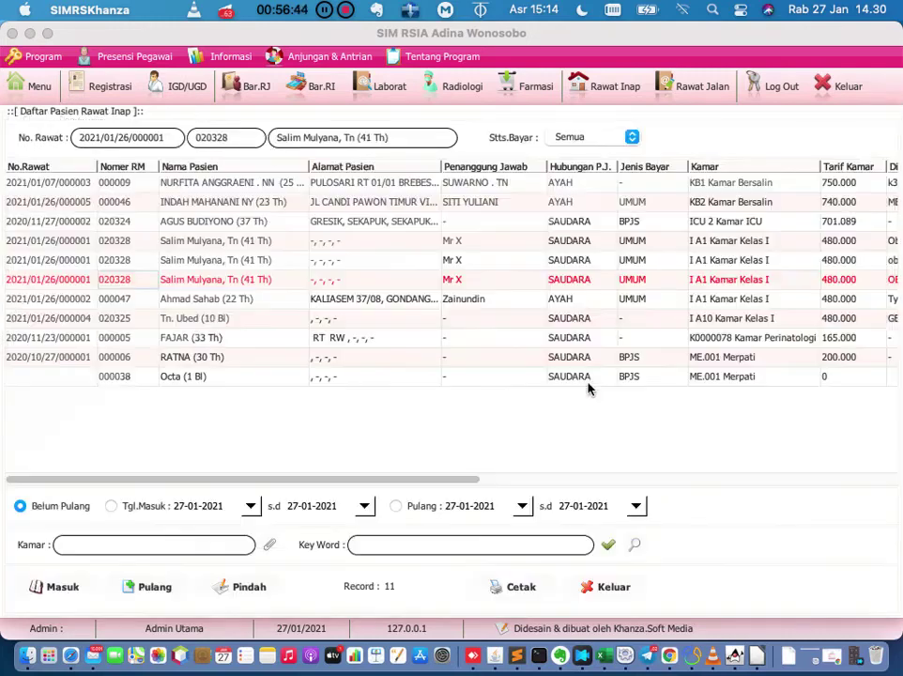
pyautogui.rightClick(137, 283)
pyautogui.click(162, 302)
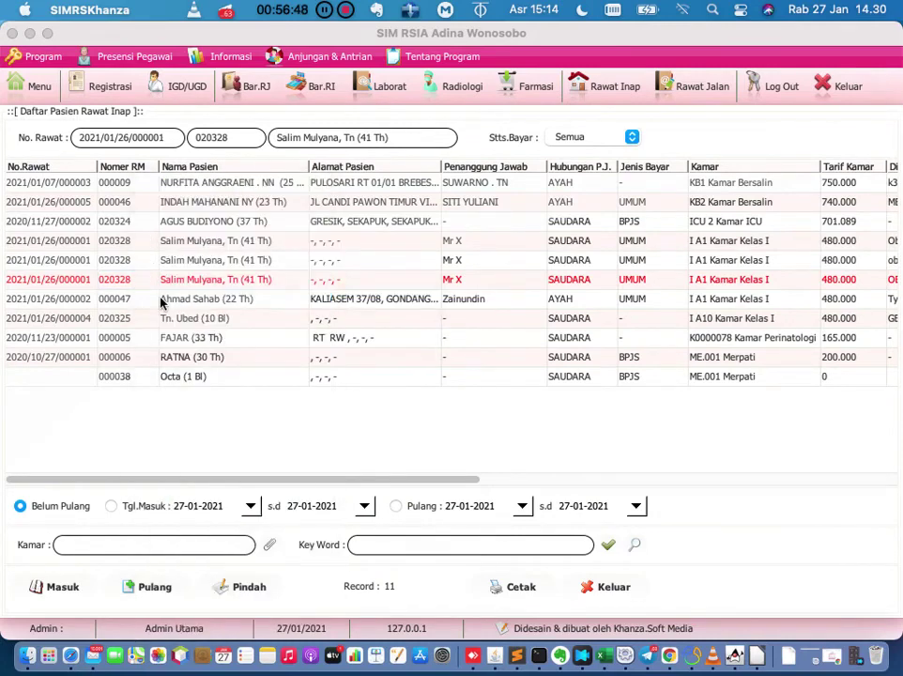
pyautogui.click(363, 183)
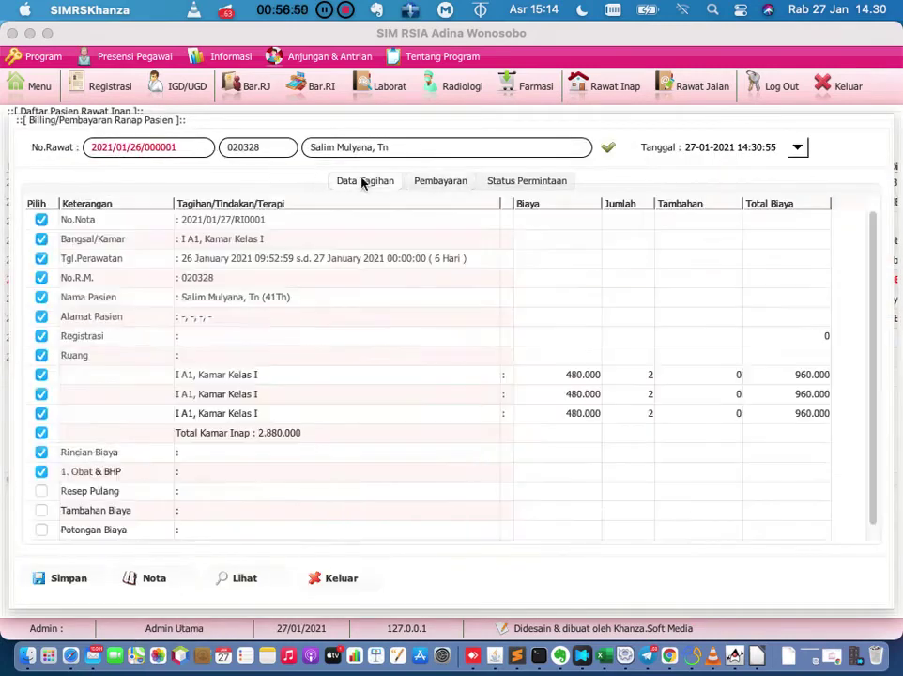
pyautogui.rightClick(357, 217)
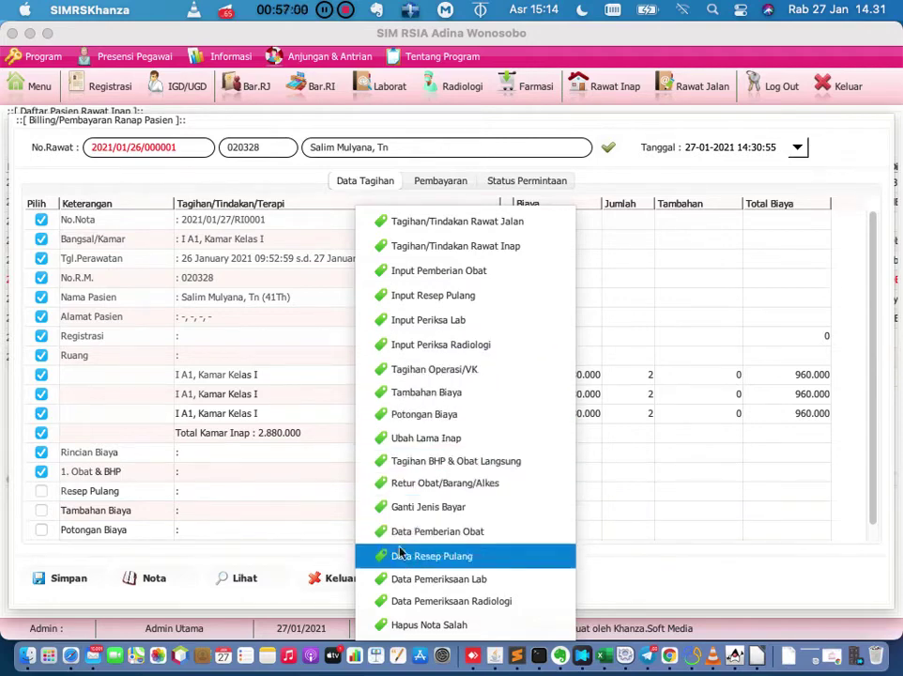
pyautogui.click(314, 519)
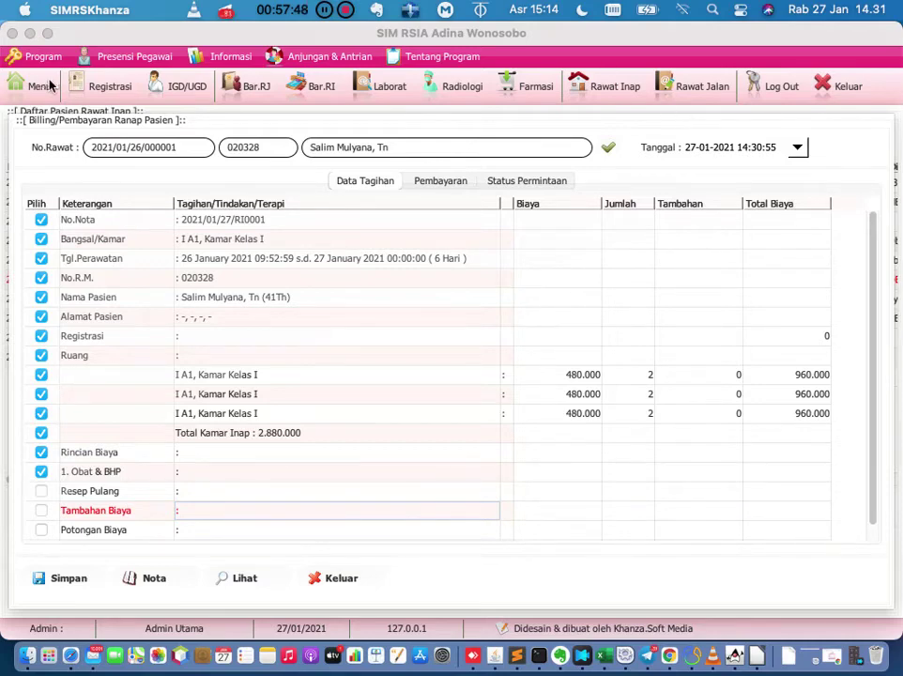
# Open today's registrations and load registration 004 into the form.
pyautogui.click(103, 87)
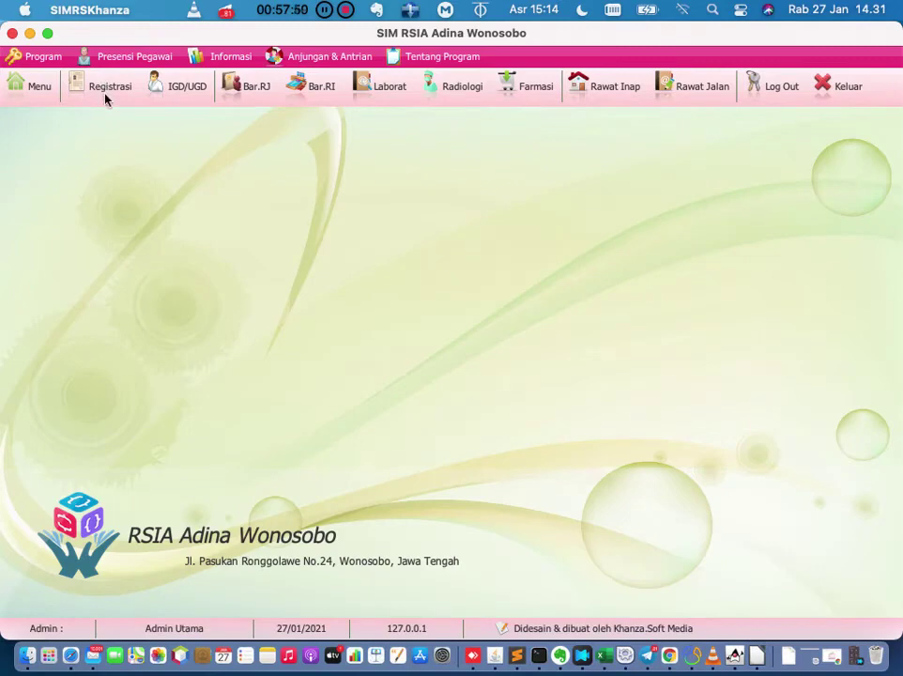
pyautogui.click(105, 98)
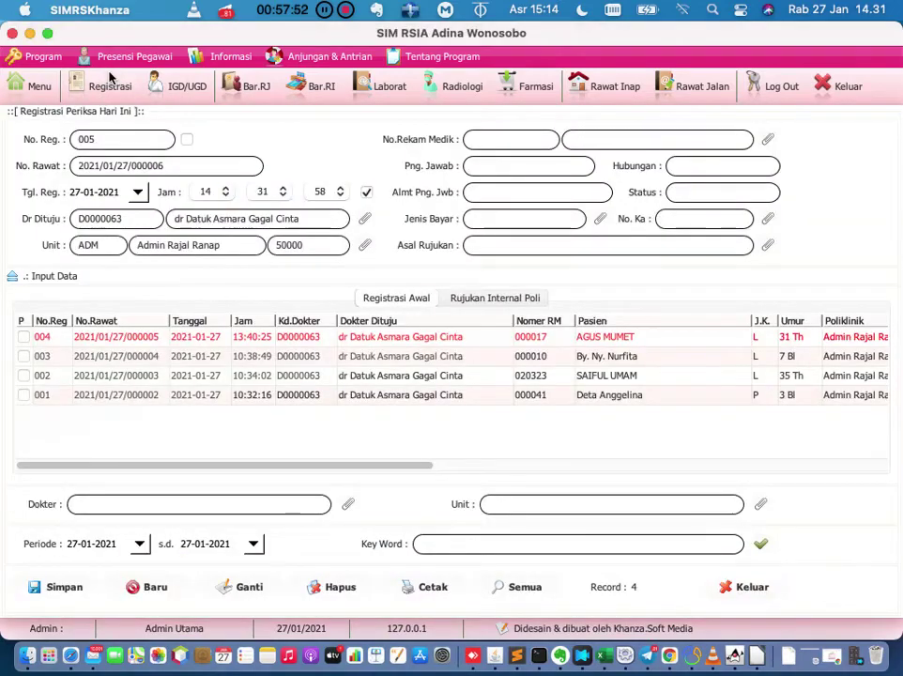
pyautogui.click(329, 340)
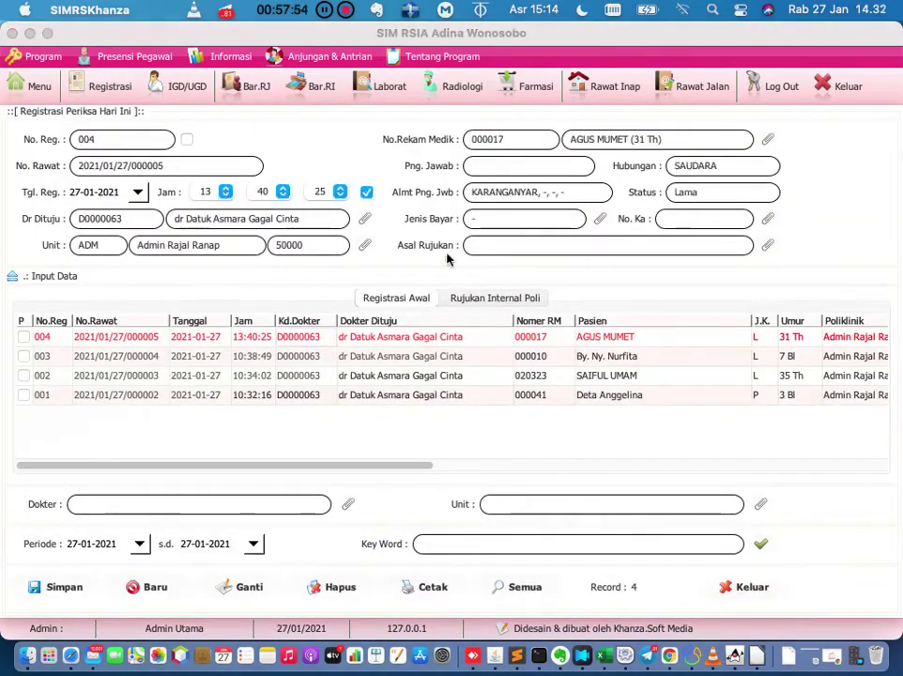
pyautogui.click(526, 169)
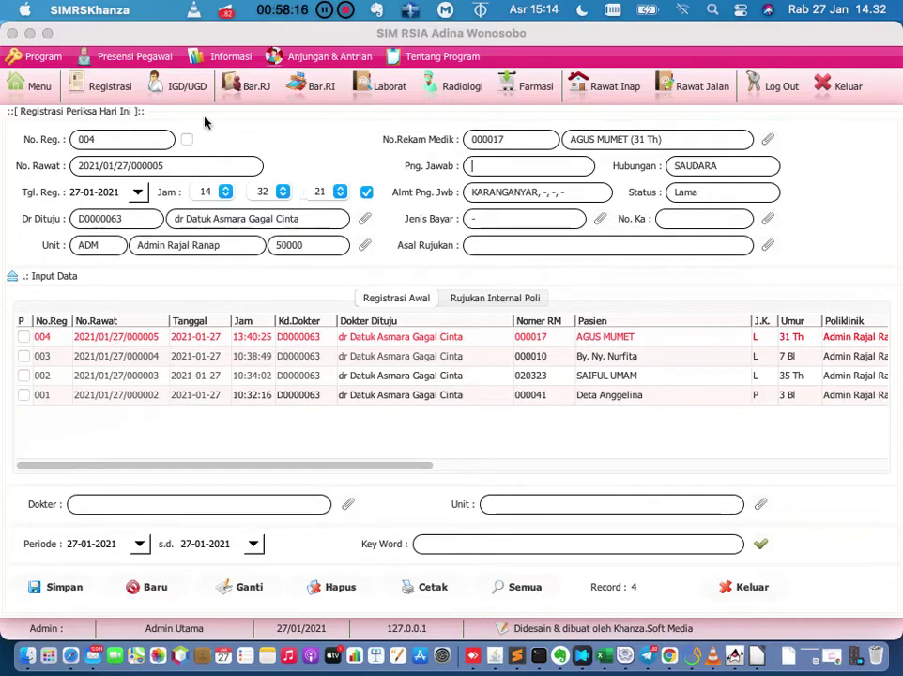
pyautogui.click(119, 95)
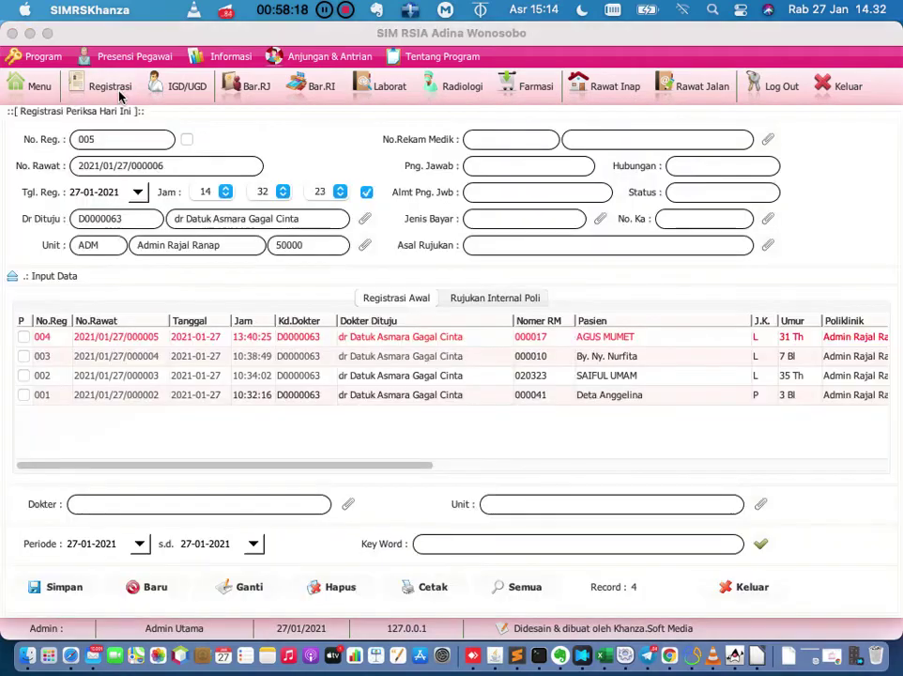
pyautogui.click(202, 343)
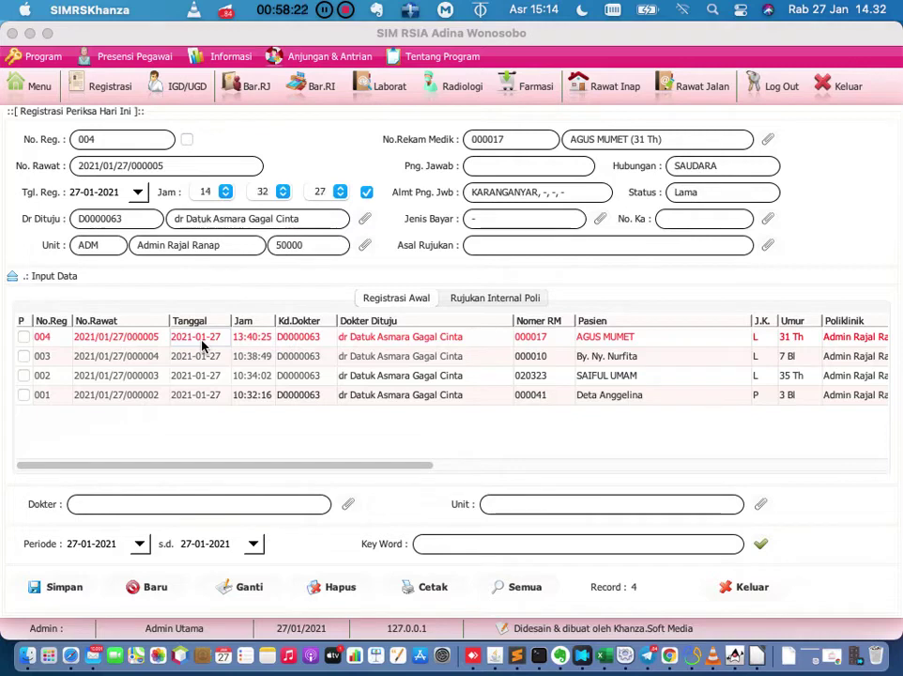
# Turn off the automatic registration time and reload registration 004 with its original time.
pyautogui.click(368, 194)
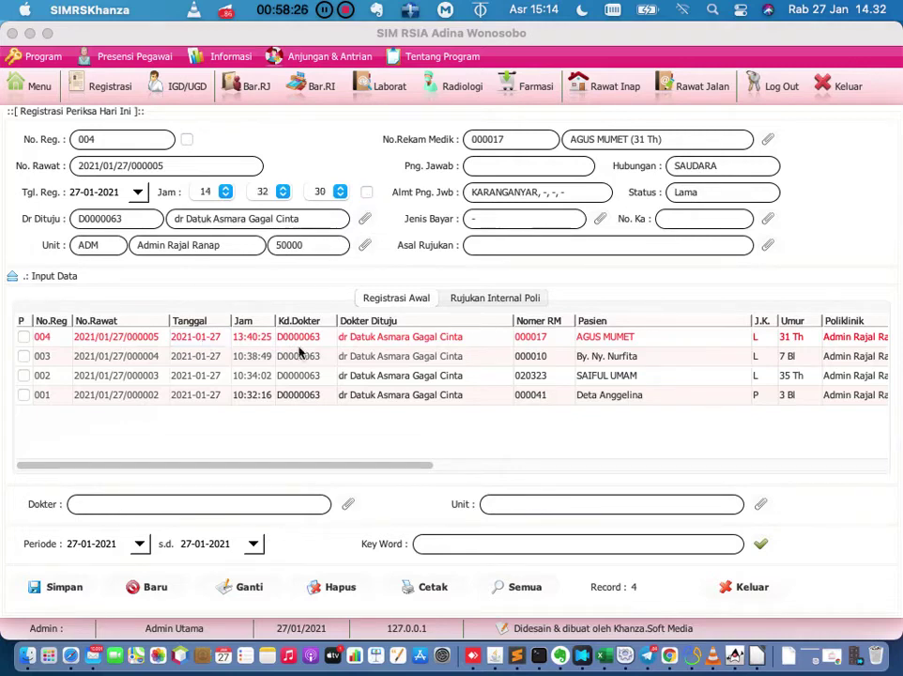
pyautogui.click(367, 192)
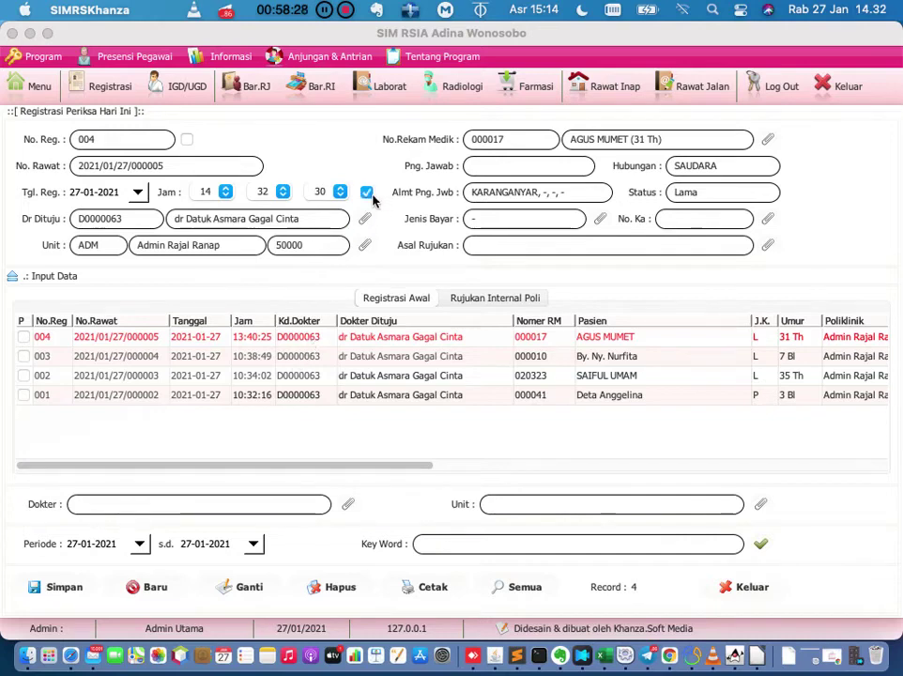
pyautogui.click(367, 193)
pyautogui.click(293, 344)
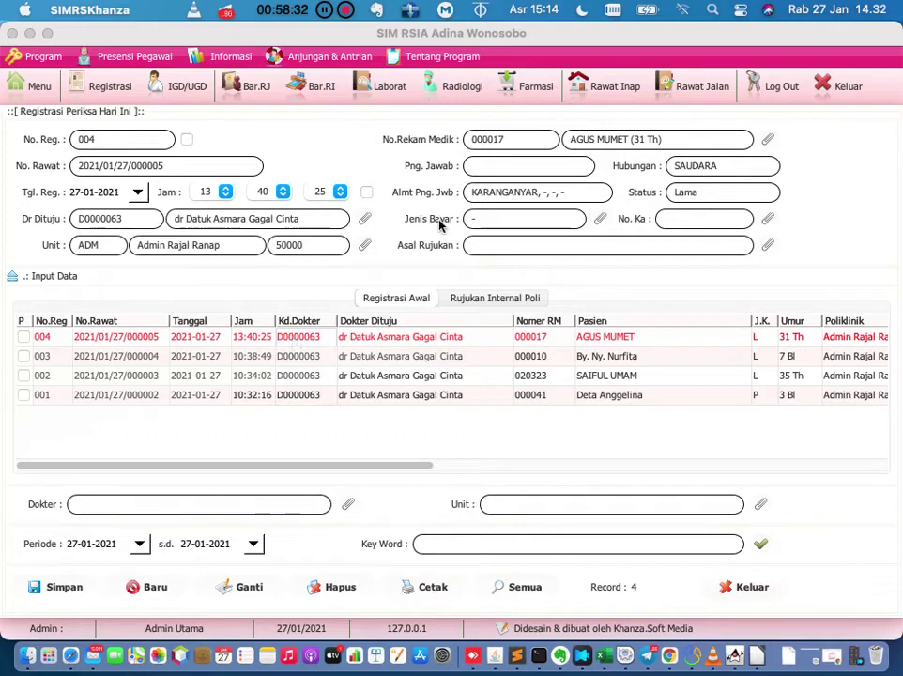
# Change the guarantor to 'PT. PLN' and save; acknowledge the billing-verified refusal.
pyautogui.click(502, 167)
pyautogui.write('PT. PLN')
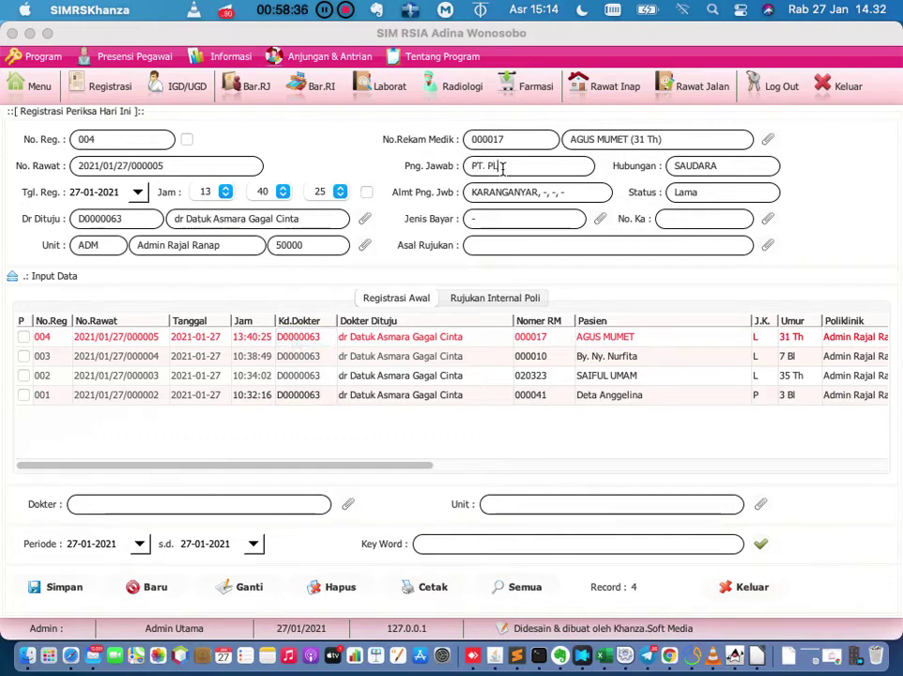
pyautogui.click(242, 588)
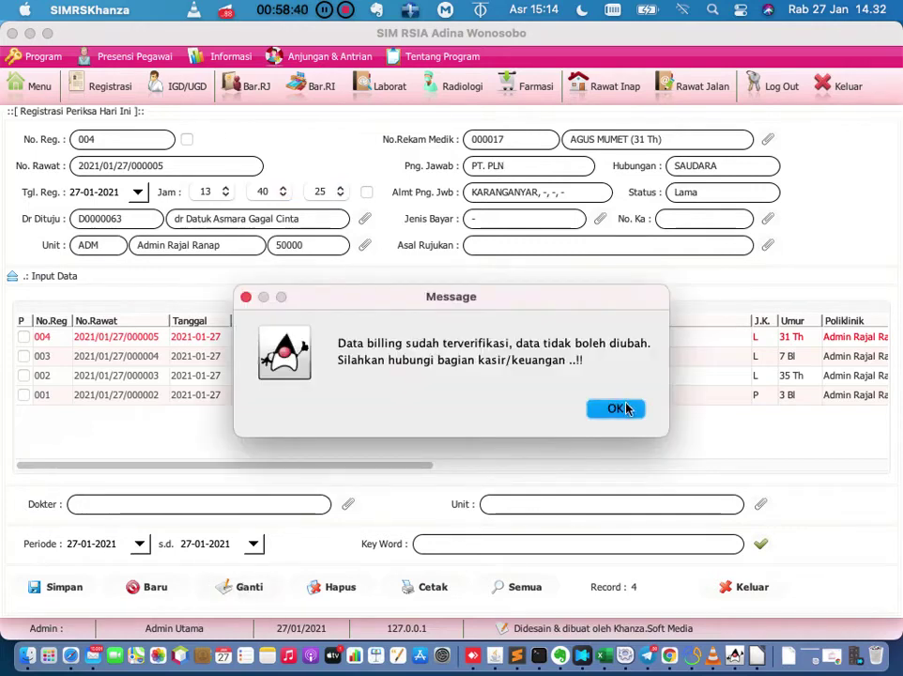
pyautogui.click(621, 409)
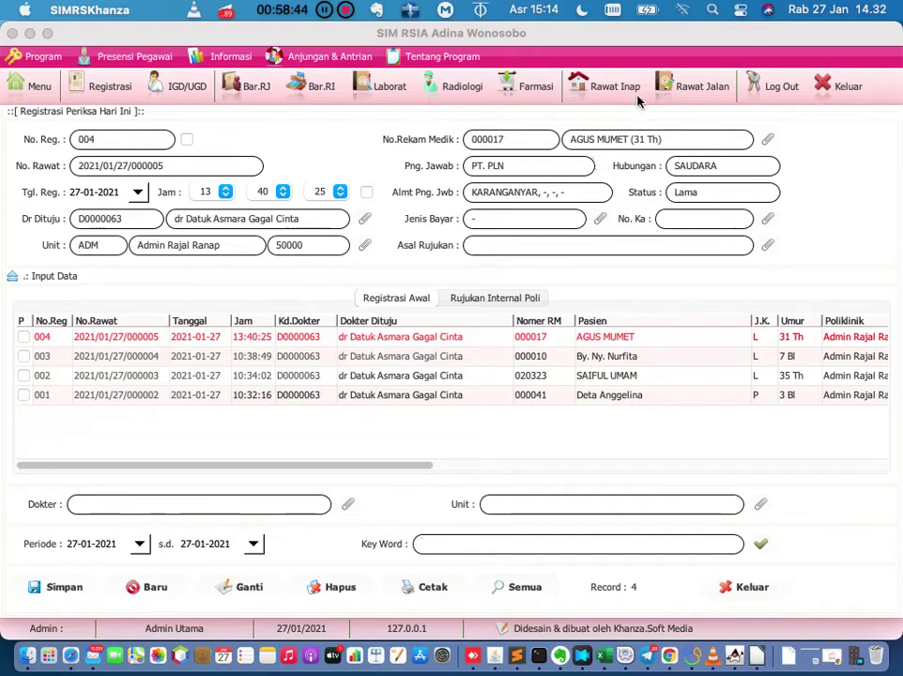
# Switch between patient lists and load registrations 003, 002 and 001 into the registration form.
pyautogui.click(669, 86)
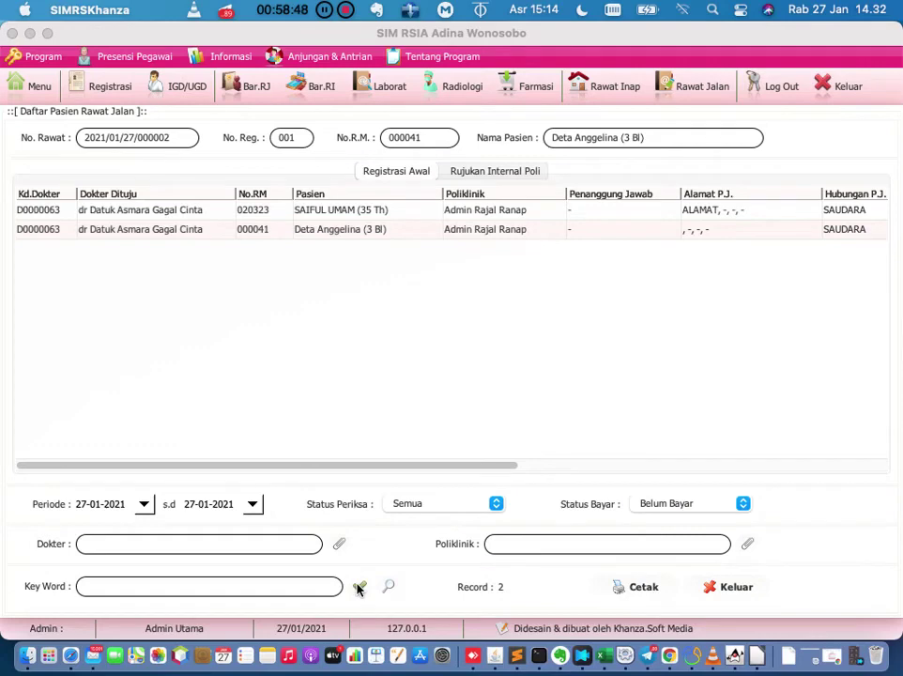
pyautogui.click(620, 86)
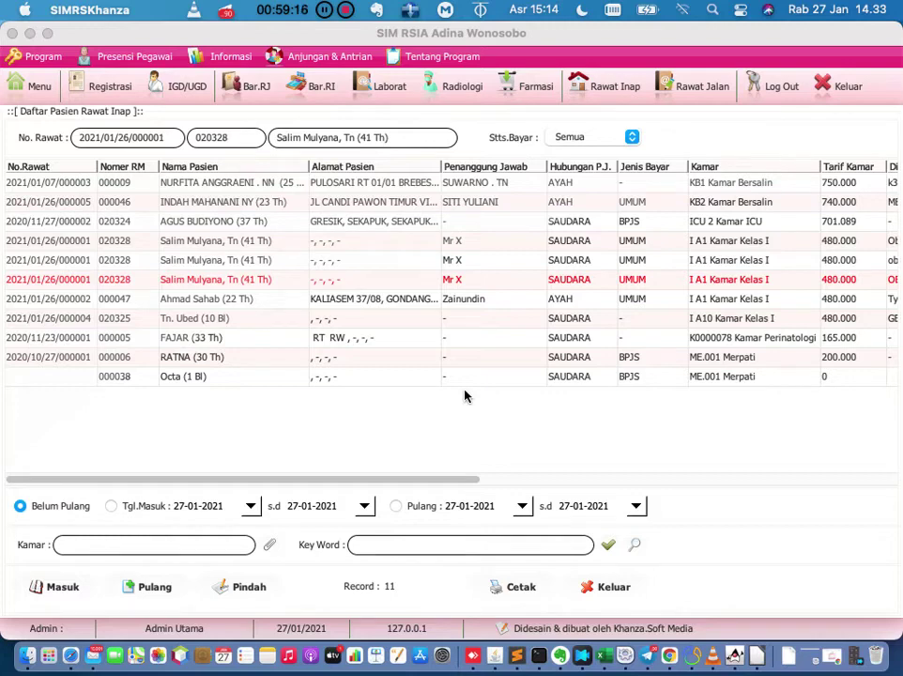
pyautogui.click(109, 89)
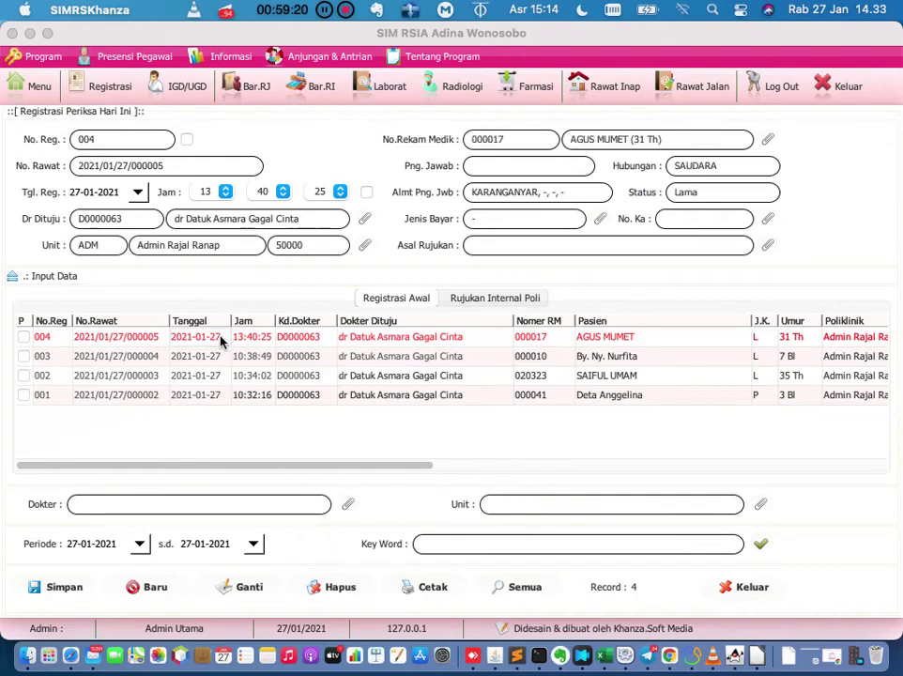
pyautogui.click(235, 361)
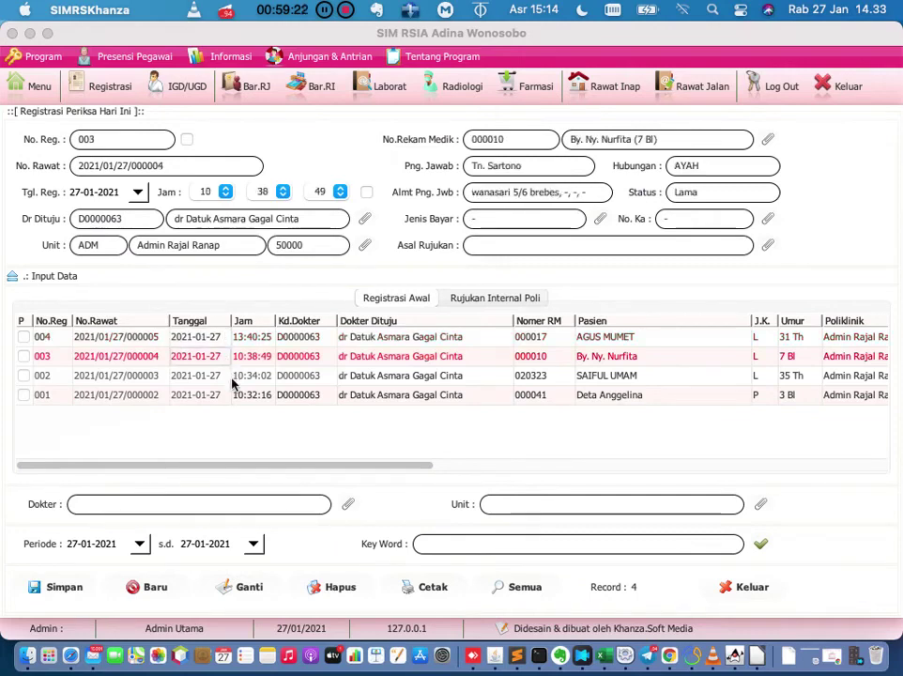
pyautogui.click(235, 379)
pyautogui.click(234, 396)
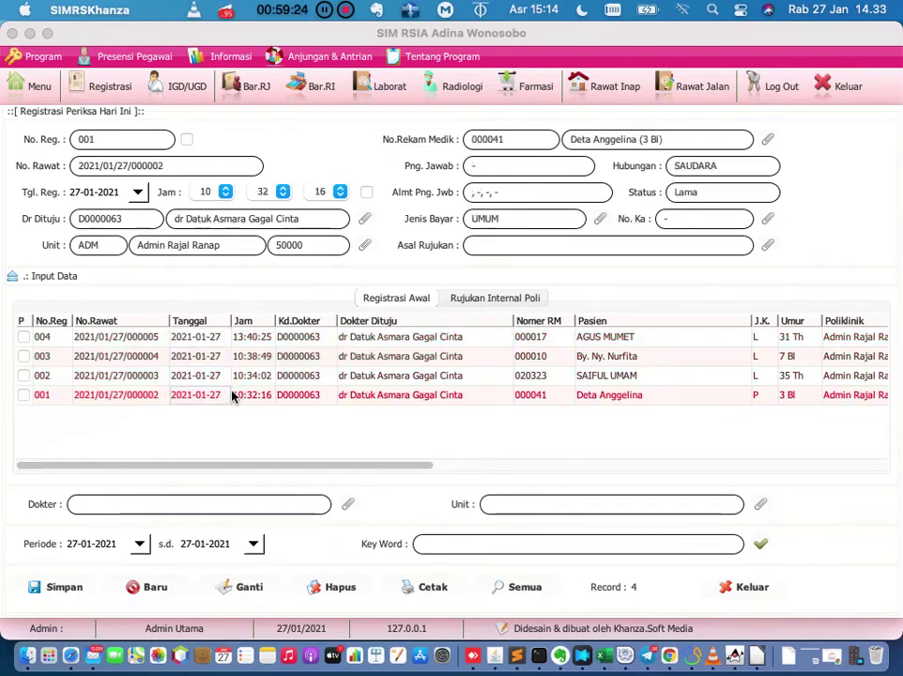
pyautogui.click(299, 356)
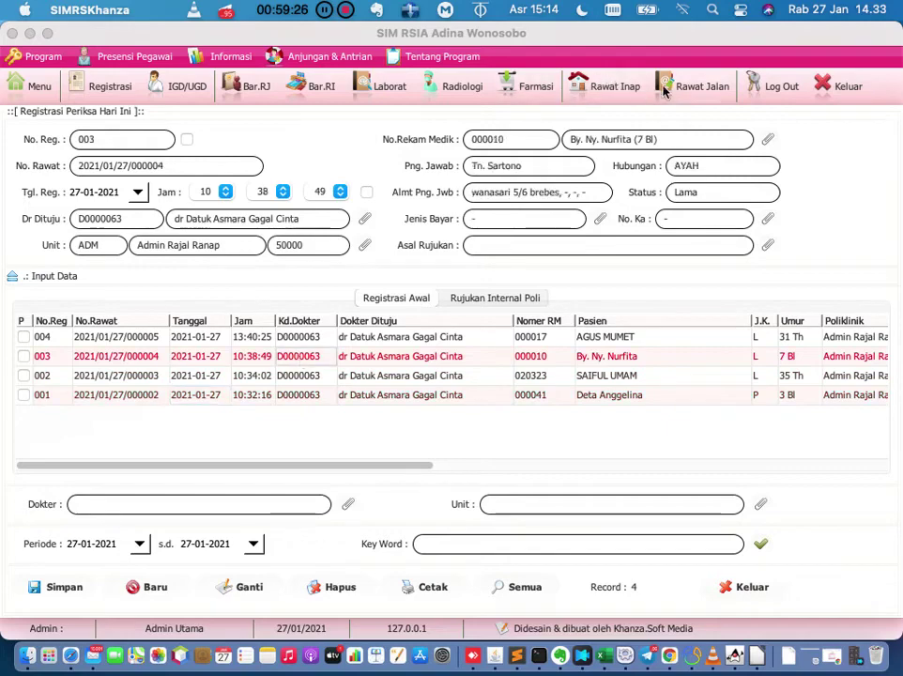
# Filter outpatients to Sudah Bayar and open the paid bill for registration 004.
pyautogui.click(692, 89)
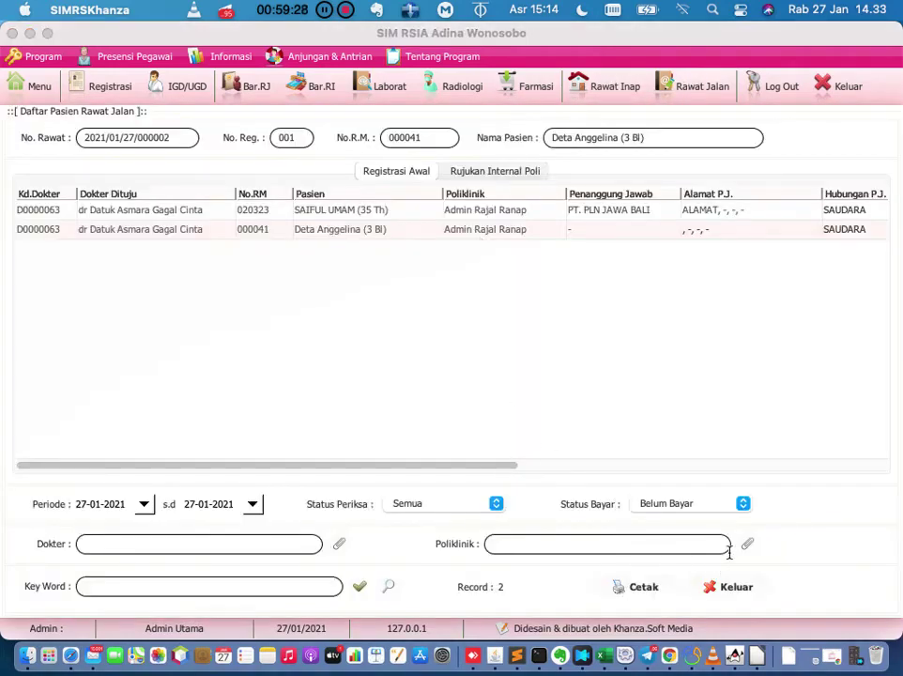
pyautogui.click(742, 504)
pyautogui.click(712, 488)
pyautogui.click(360, 586)
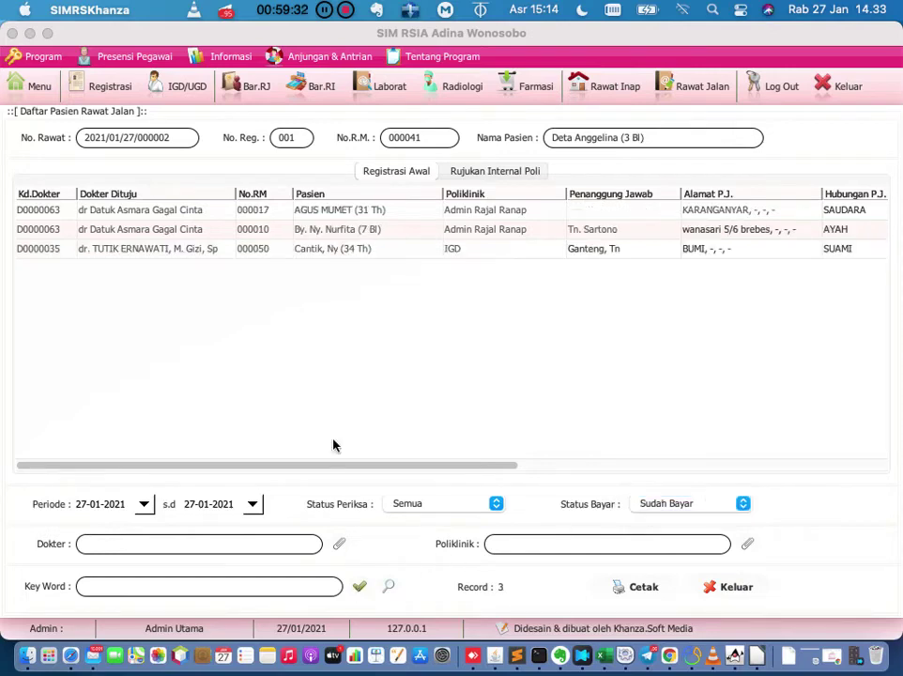
pyautogui.doubleClick(264, 214)
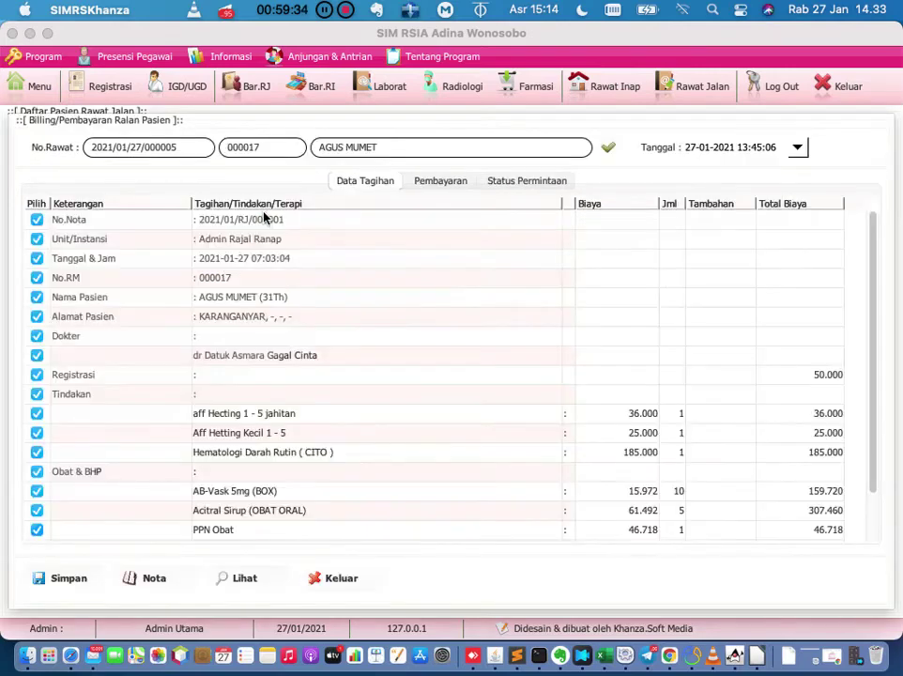
# Delete the bill's erroneous note with Hapus Nota Salah.
pyautogui.rightClick(264, 217)
pyautogui.click(330, 589)
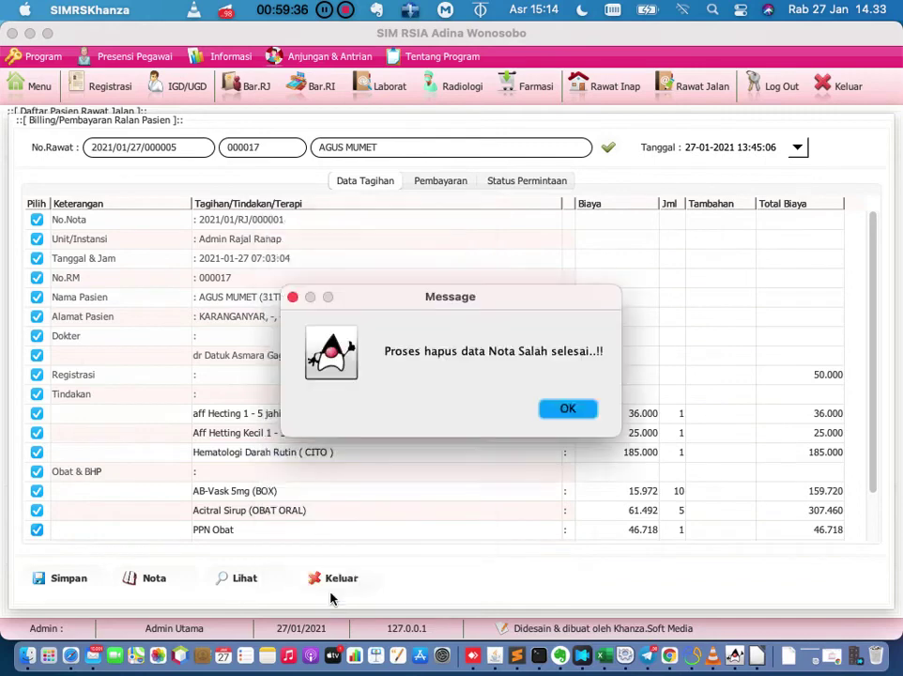
pyautogui.click(565, 408)
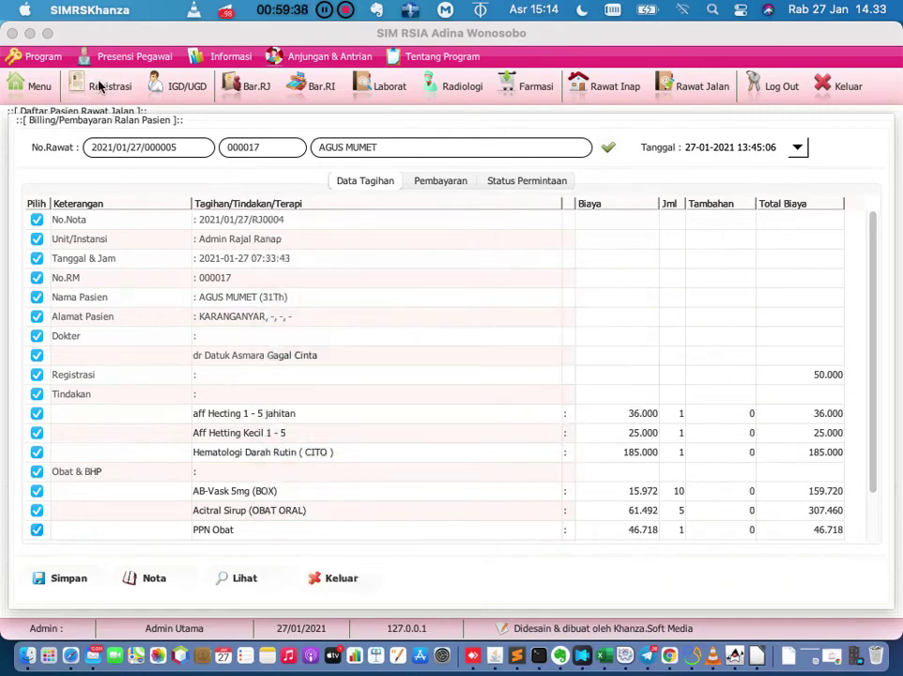
# Set registration 004's responsible party (Png. Jawab) to 'PT. PLN' and save it.
pyautogui.click(79, 82)
pyautogui.click(481, 342)
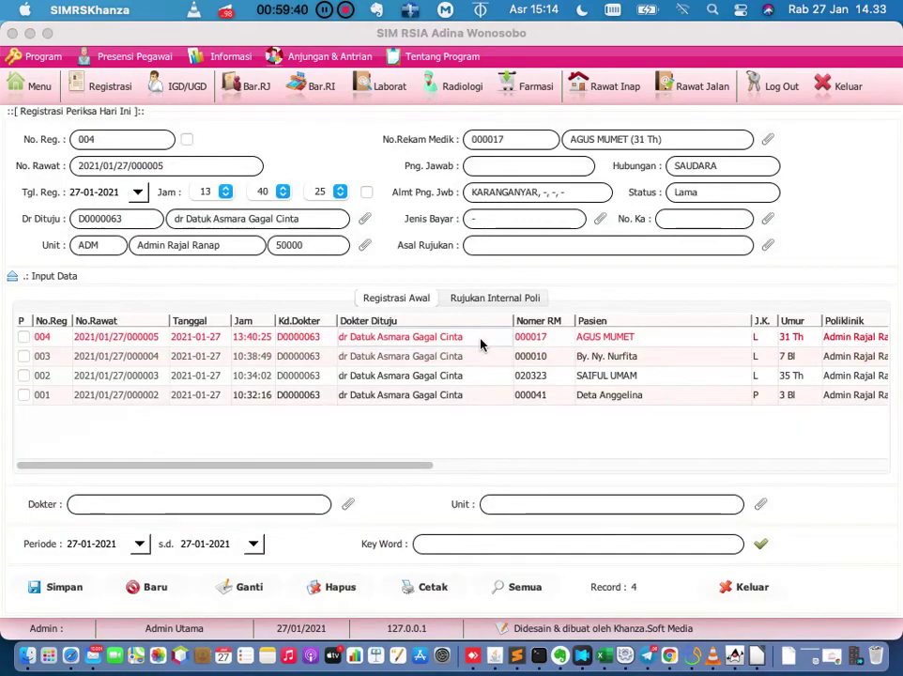
pyautogui.click(503, 165)
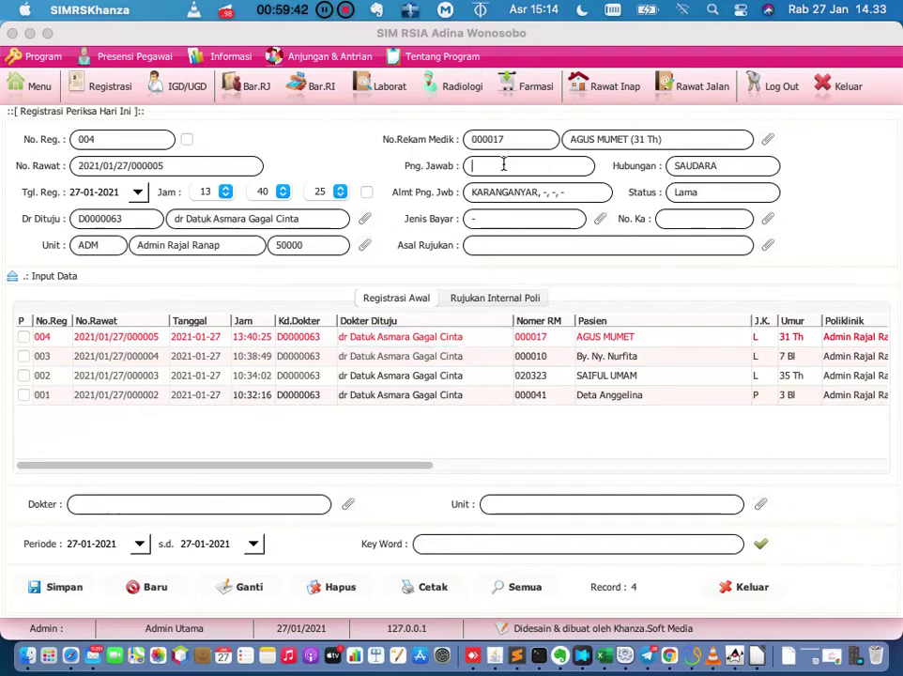
pyautogui.write('PT. PLN')
pyautogui.click(254, 595)
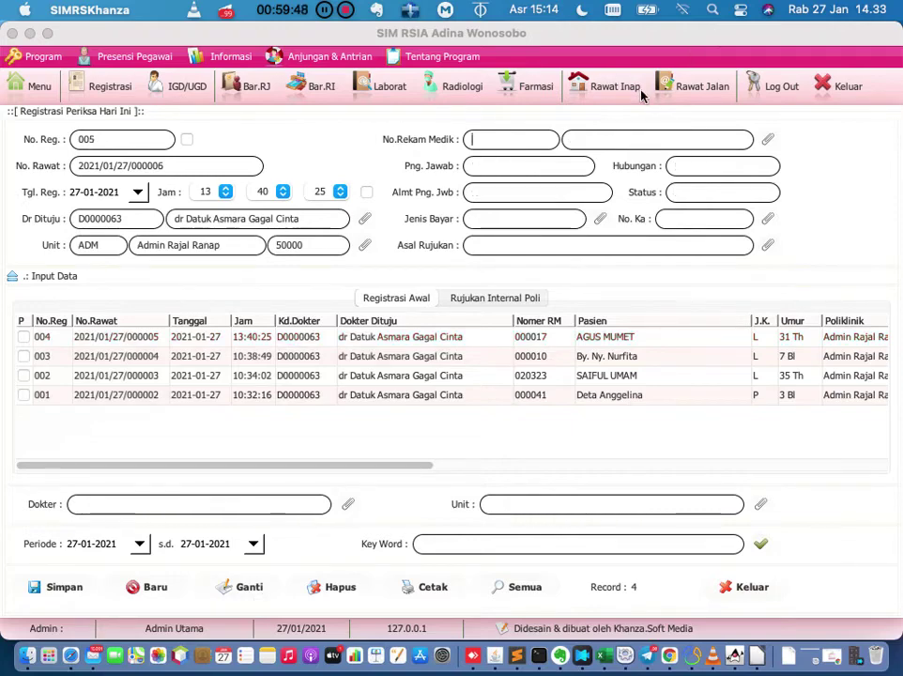
pyautogui.click(679, 87)
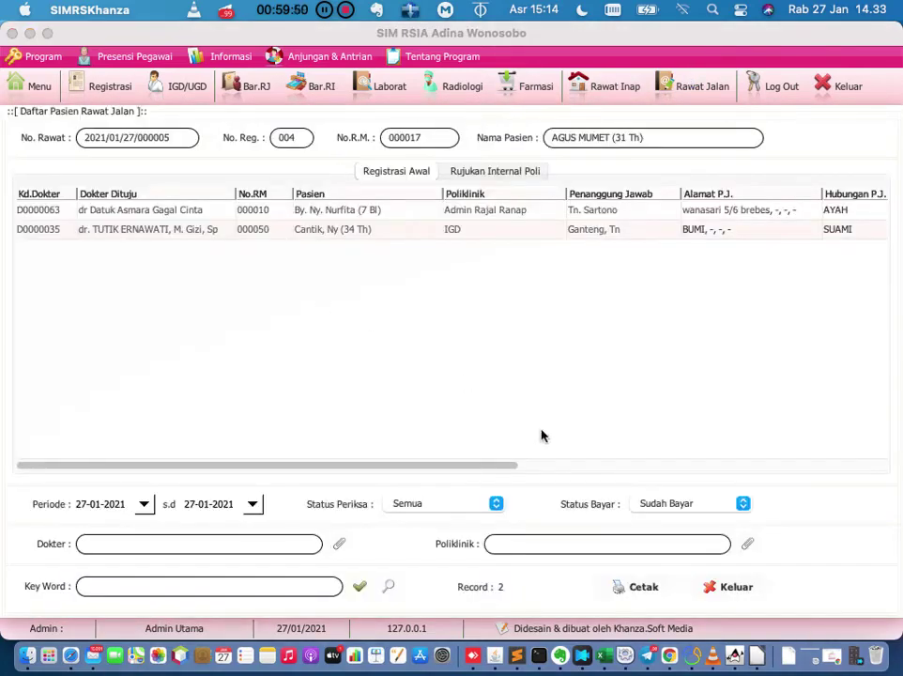
# List outpatients of every payment status (Semua).
pyautogui.click(664, 504)
pyautogui.click(664, 491)
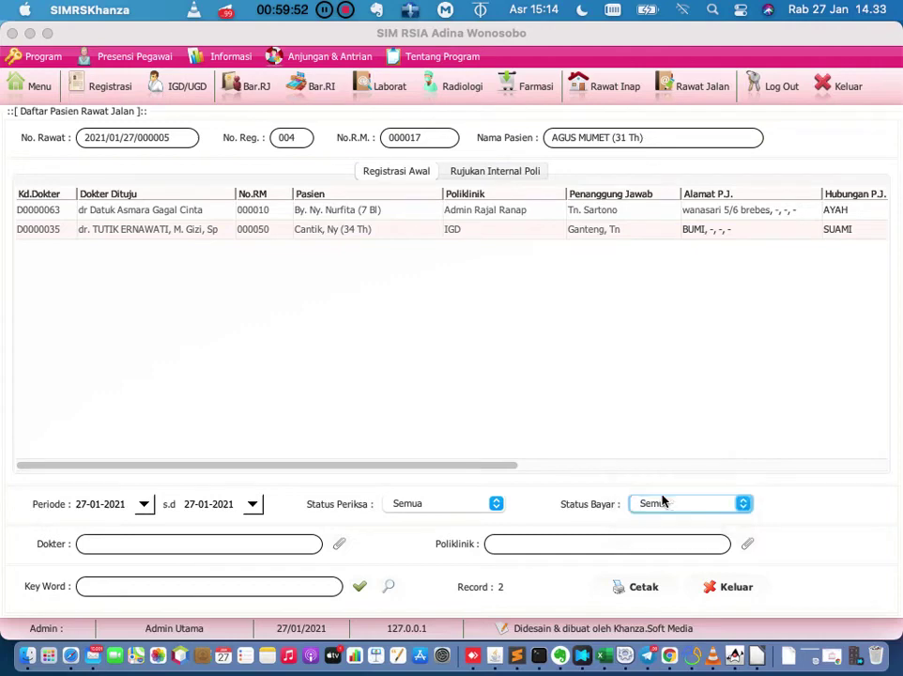
pyautogui.click(366, 584)
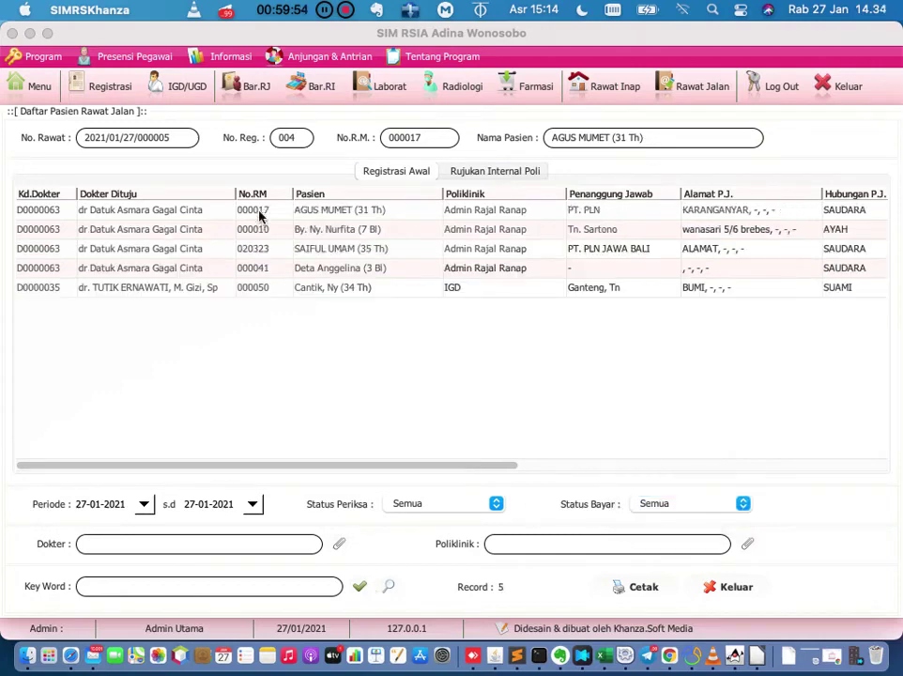
# Review the first patient's bill, cancel the note print, close it unsaved, and return to Menu.
pyautogui.doubleClick(258, 212)
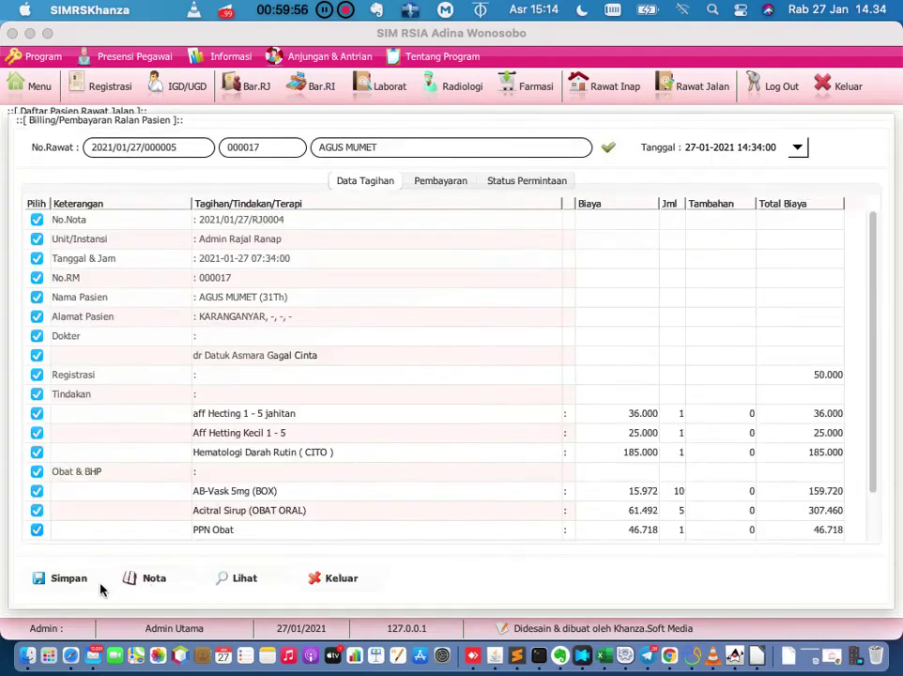
pyautogui.click(139, 579)
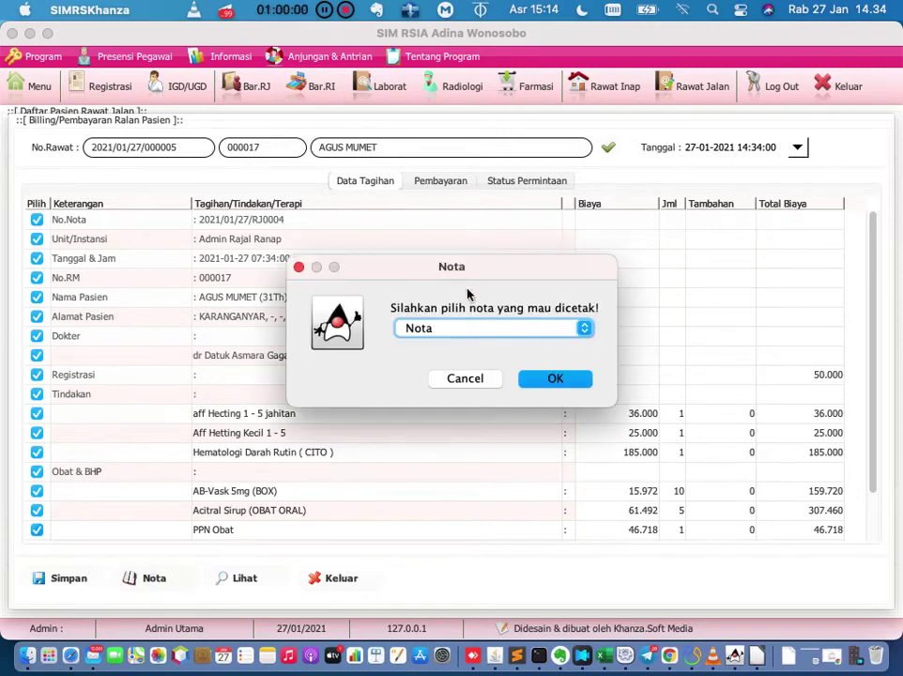
pyautogui.click(473, 380)
pyautogui.click(498, 266)
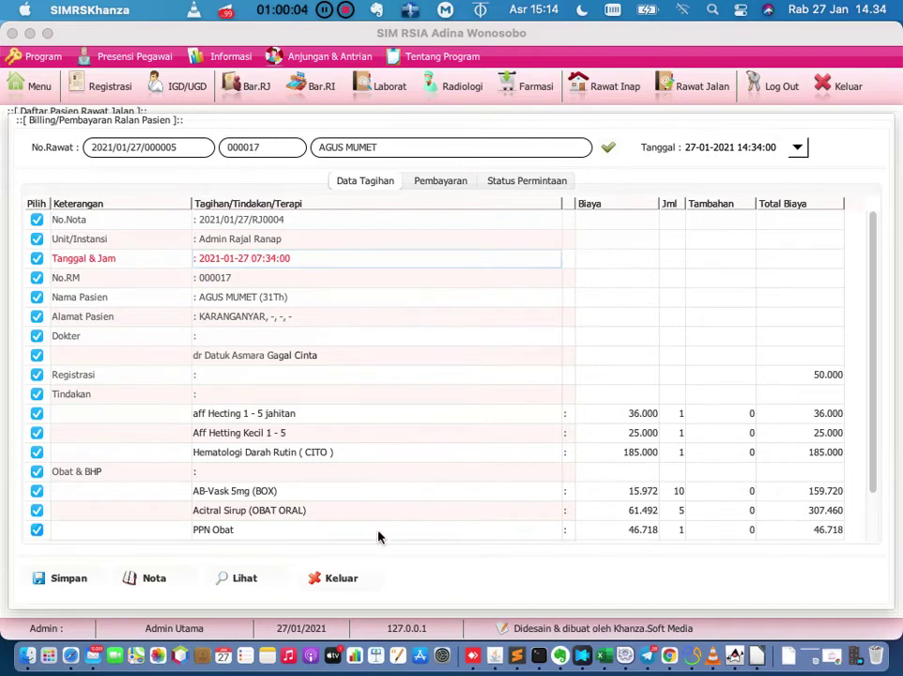
pyautogui.click(342, 578)
pyautogui.click(580, 378)
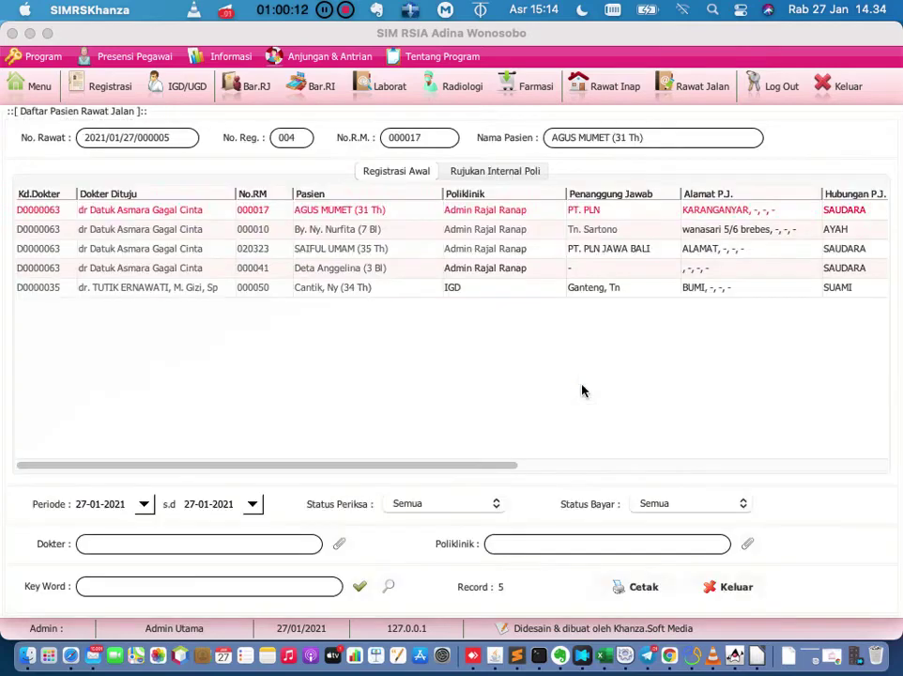
pyautogui.click(263, 212)
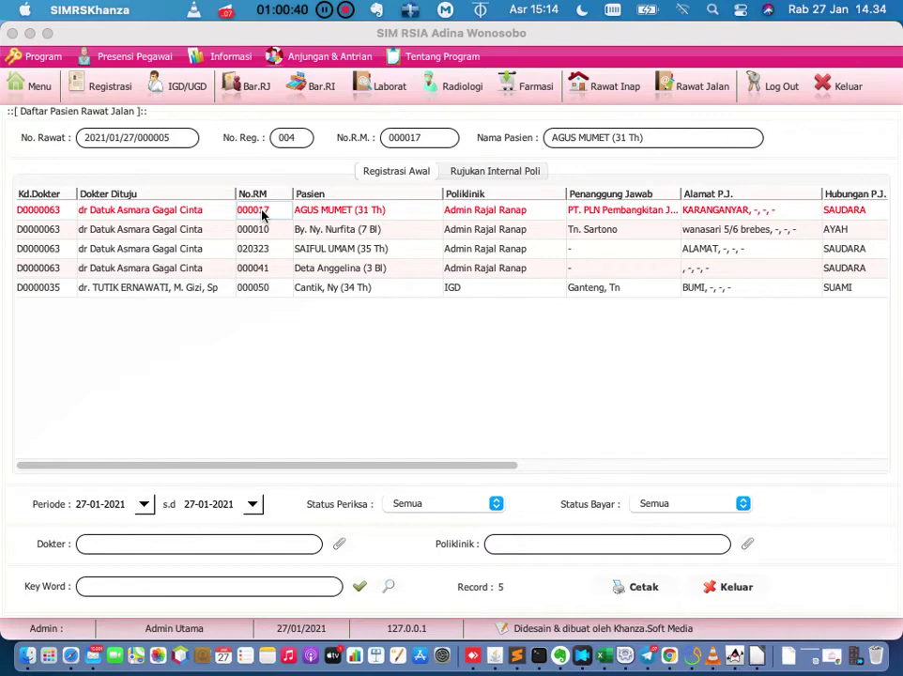
pyautogui.click(31, 88)
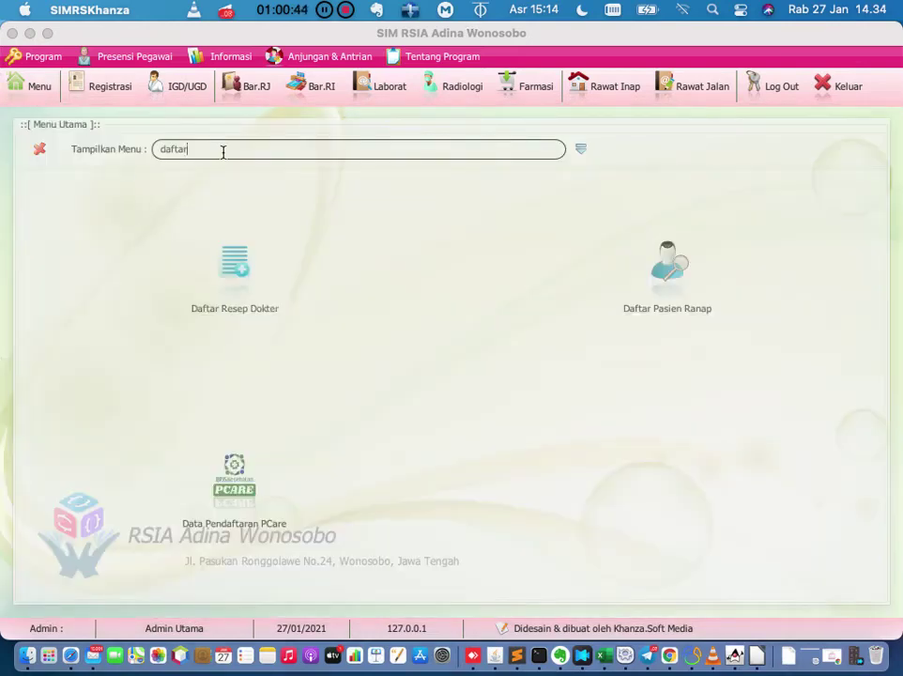
# Filter the main menu by 'jurnal' and open the Jurnal Harian feature.
pyautogui.press('BackSpace')
pyautogui.press('BackSpace')
pyautogui.press('BackSpace')
pyautogui.press('BackSpace')
pyautogui.press('BackSpace')
pyautogui.press('BackSpace')
pyautogui.click(51, 96)
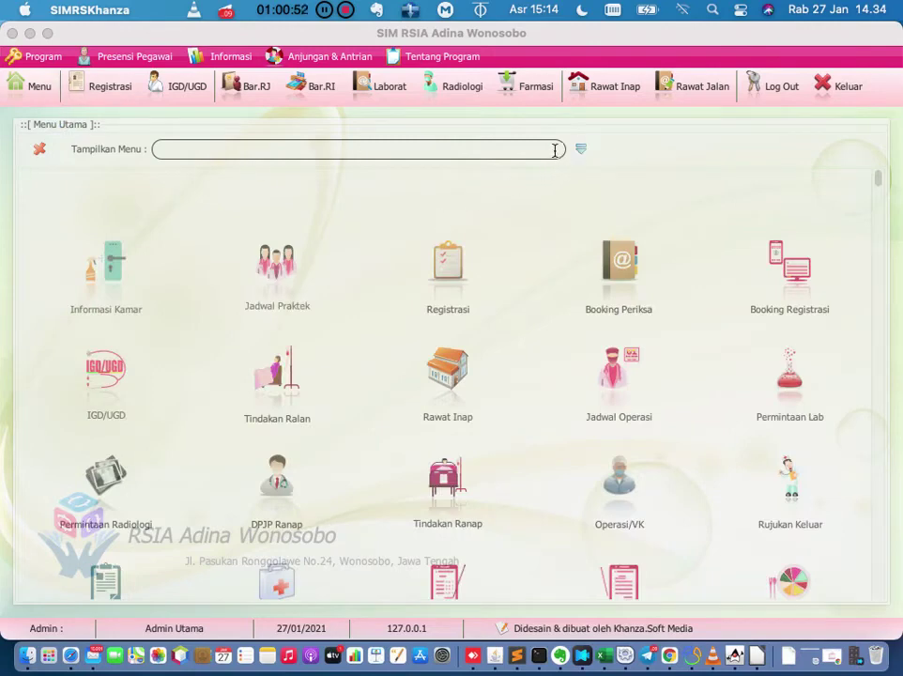
pyautogui.write('jurnal')
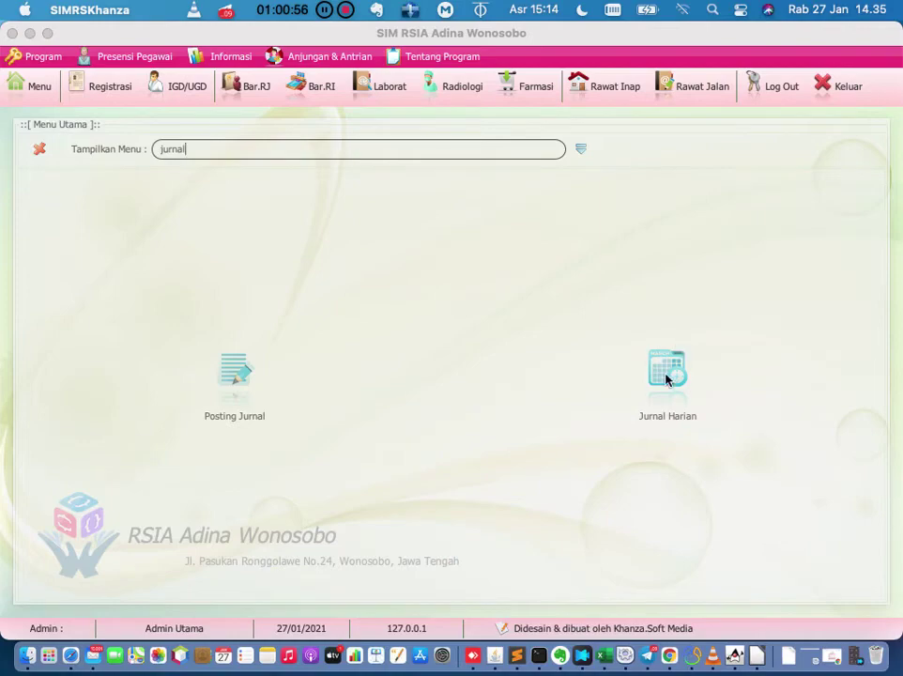
pyautogui.click(668, 374)
# Close Jurnal Harian and open the billing of an inpatient from the inpatient list.
pyautogui.click(654, 586)
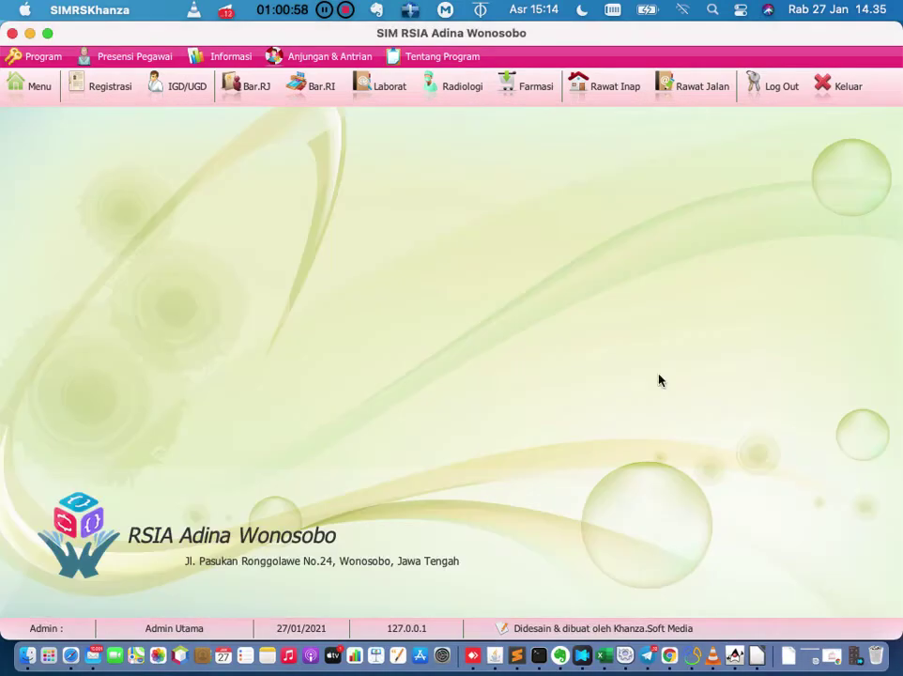
pyautogui.click(623, 86)
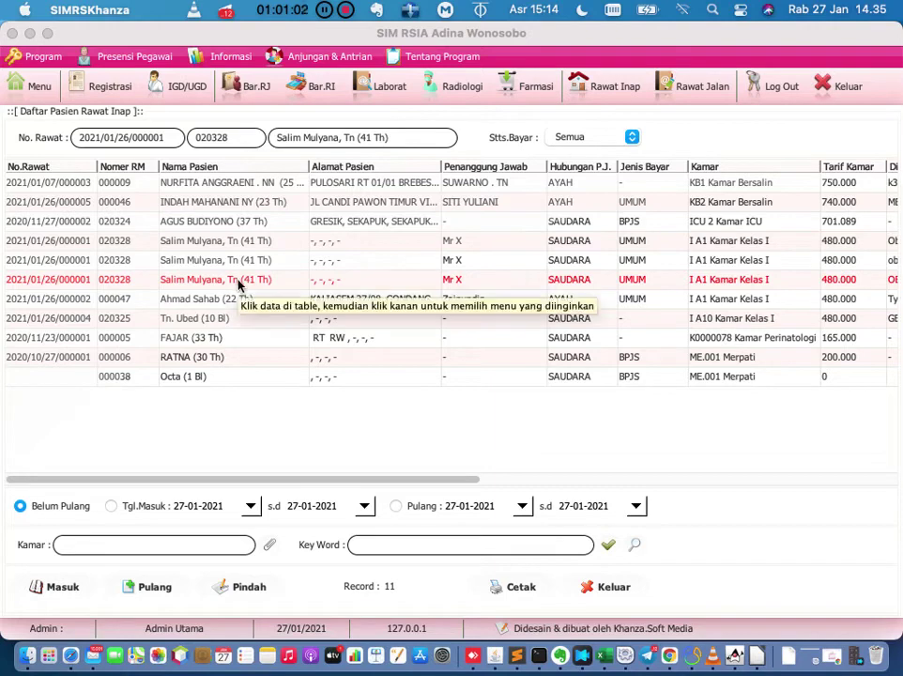
pyautogui.rightClick(139, 289)
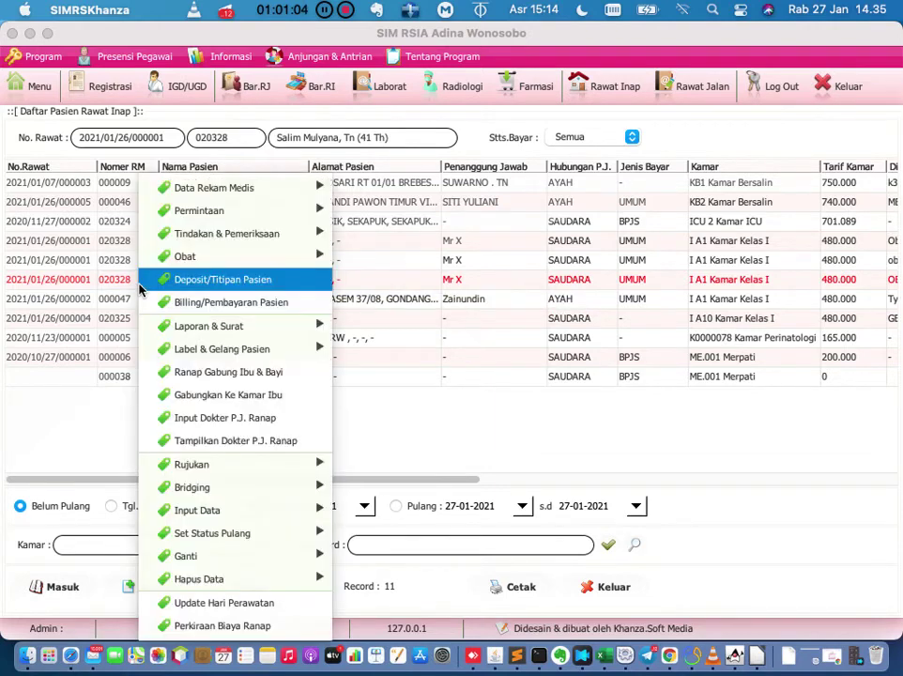
pyautogui.click(150, 301)
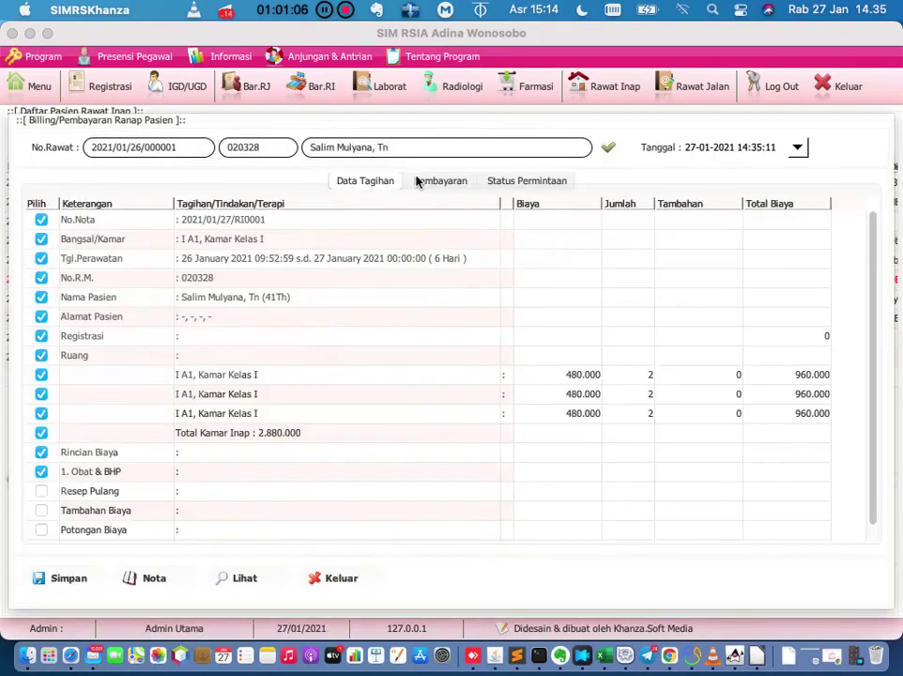
# Review the bill's lab, radiology and prescription requests, then close it unsaved and return to the main menu.
pyautogui.click(450, 180)
pyautogui.click(526, 182)
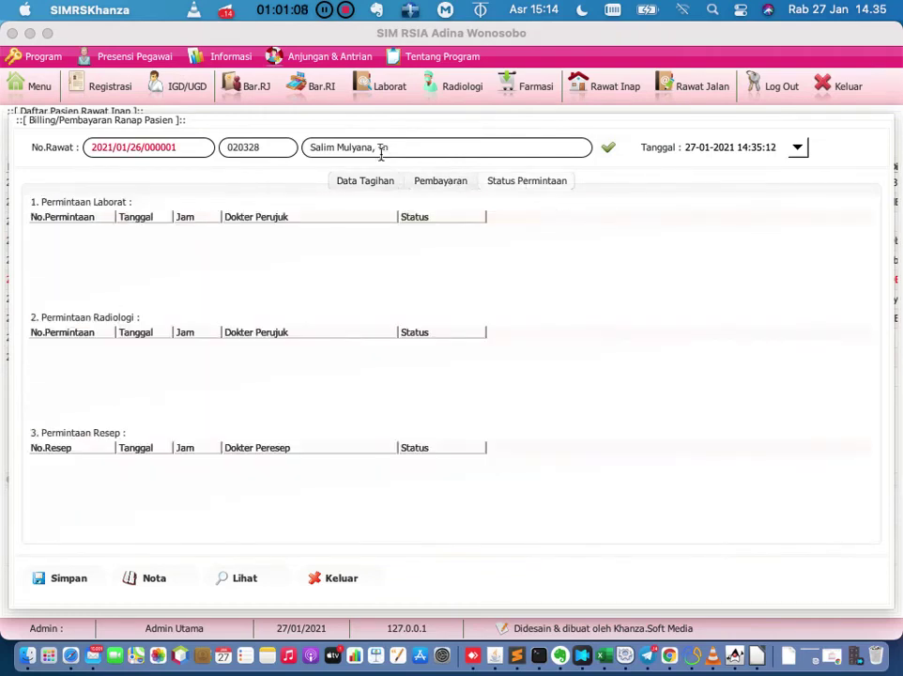
pyautogui.click(354, 184)
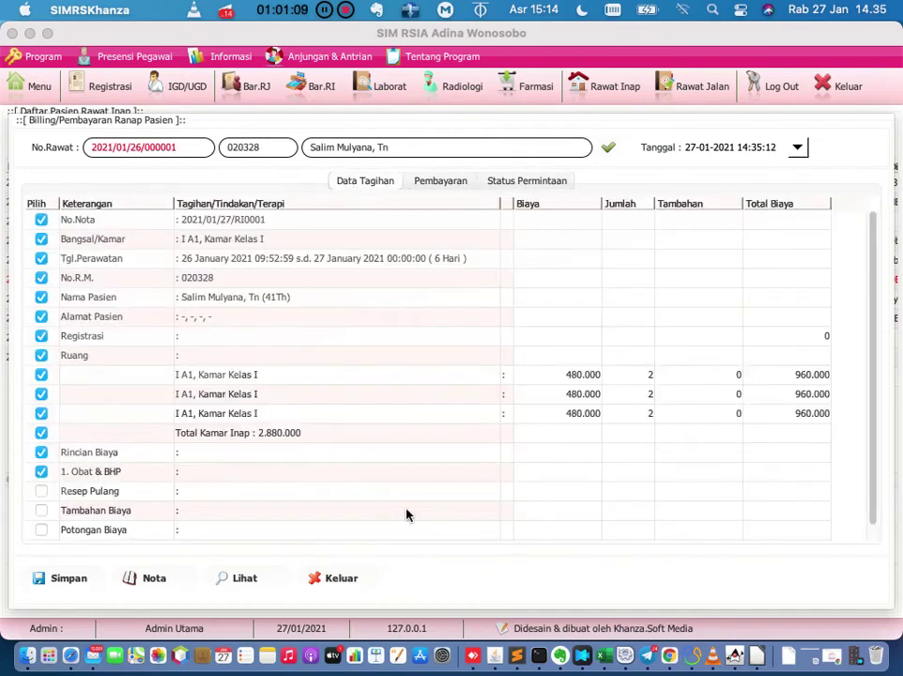
pyautogui.click(347, 577)
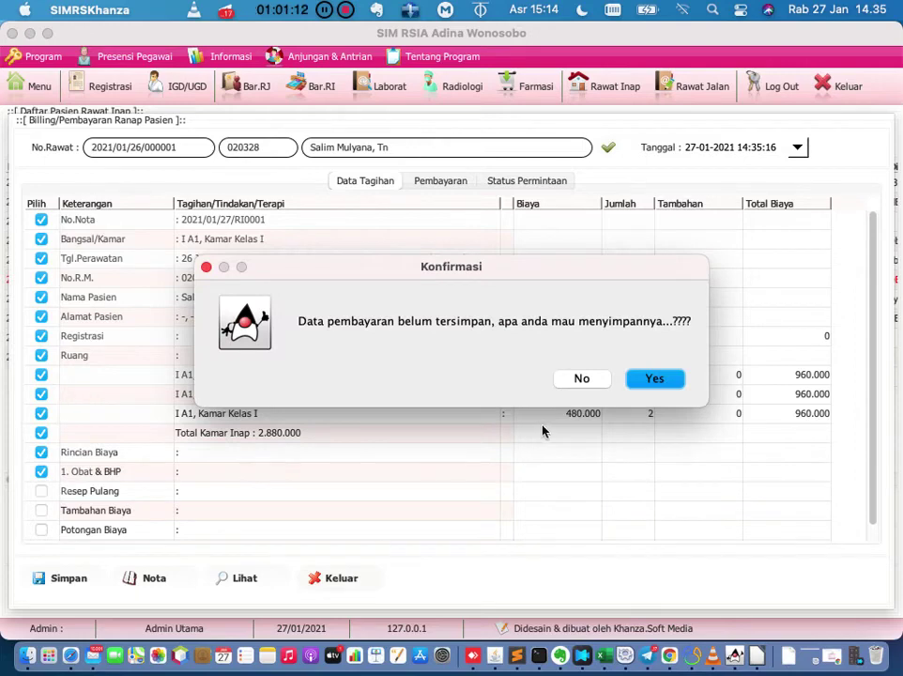
pyautogui.click(581, 378)
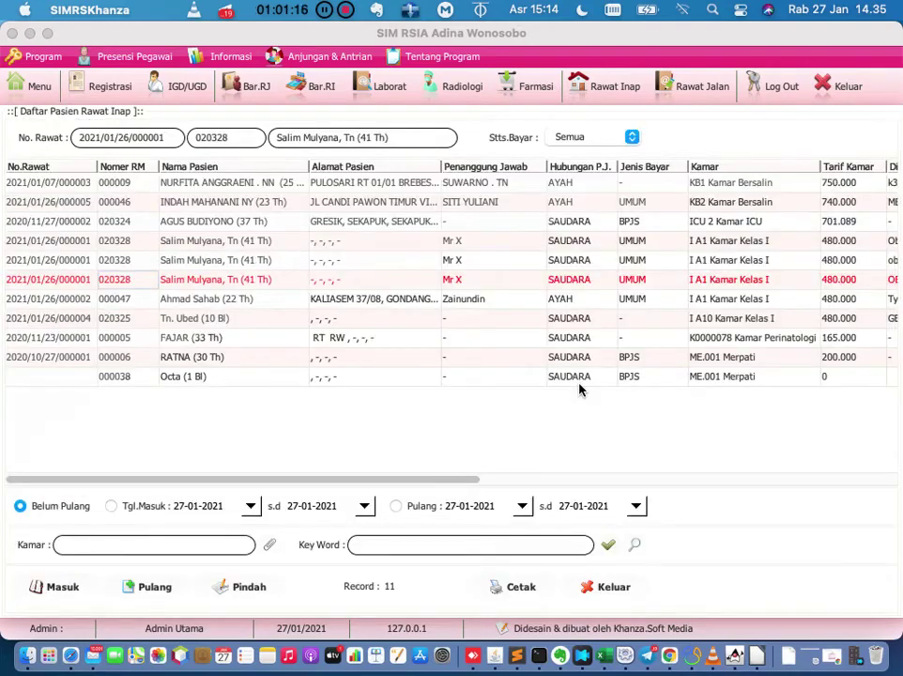
pyautogui.click(31, 84)
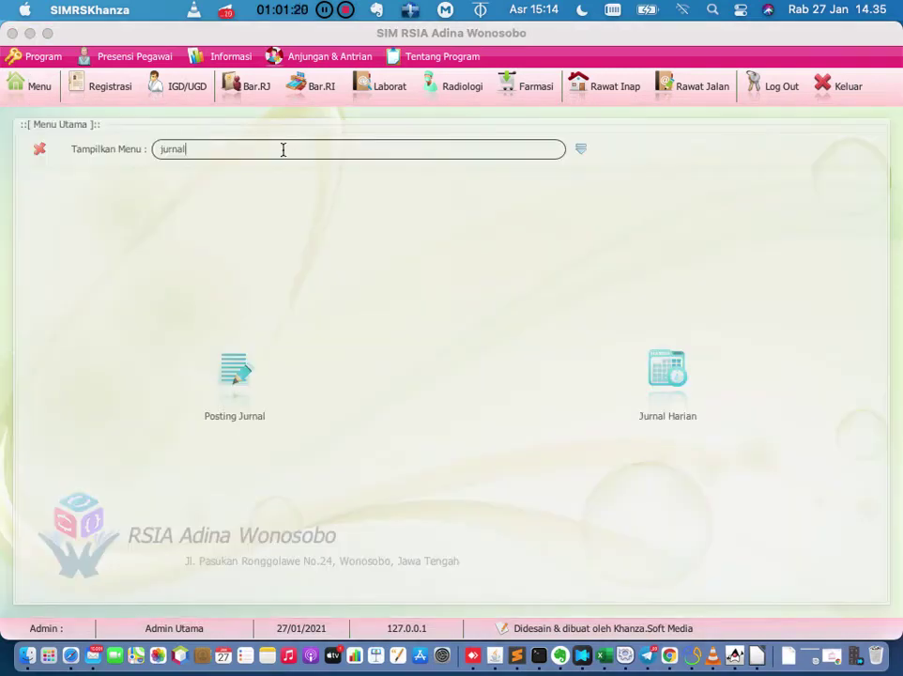
# Replace the menu search with 'pengeluaran' and open the Pengeluaran Harian form.
pyautogui.press('BackSpace')
pyautogui.press('BackSpace')
pyautogui.press('BackSpace')
pyautogui.press('BackSpace')
pyautogui.press('BackSpace')
pyautogui.press('BackSpace')
pyautogui.write('pengeluara')
pyautogui.press('BackSpace')
pyautogui.press('BackSpace')
pyautogui.write('ran')
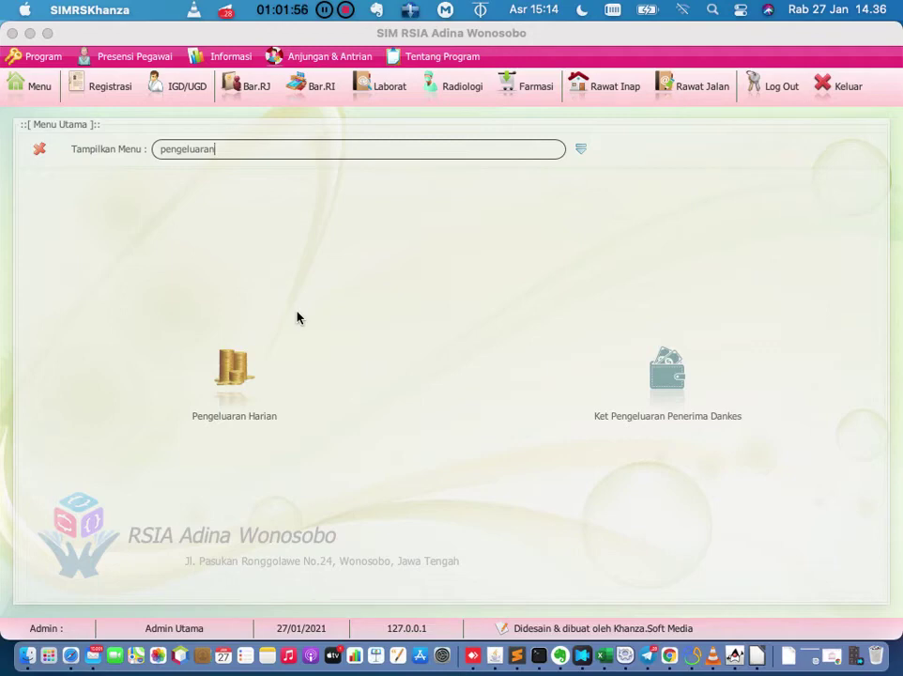
pyautogui.click(234, 373)
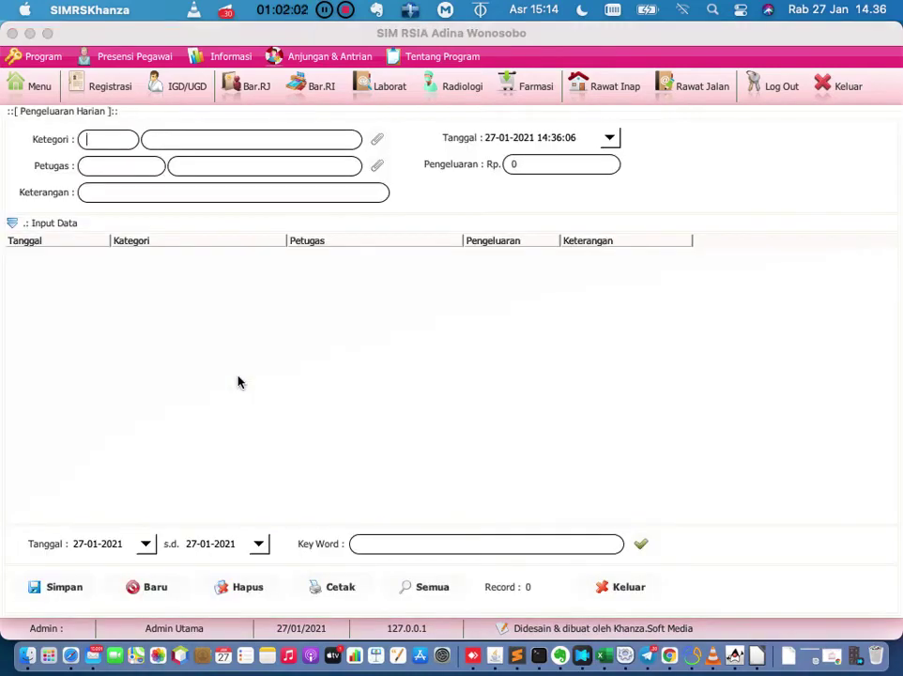
# In the category lookup, enter Kode 04 and Kategori 'Pembelian BBM Ambulan'.
pyautogui.click(377, 141)
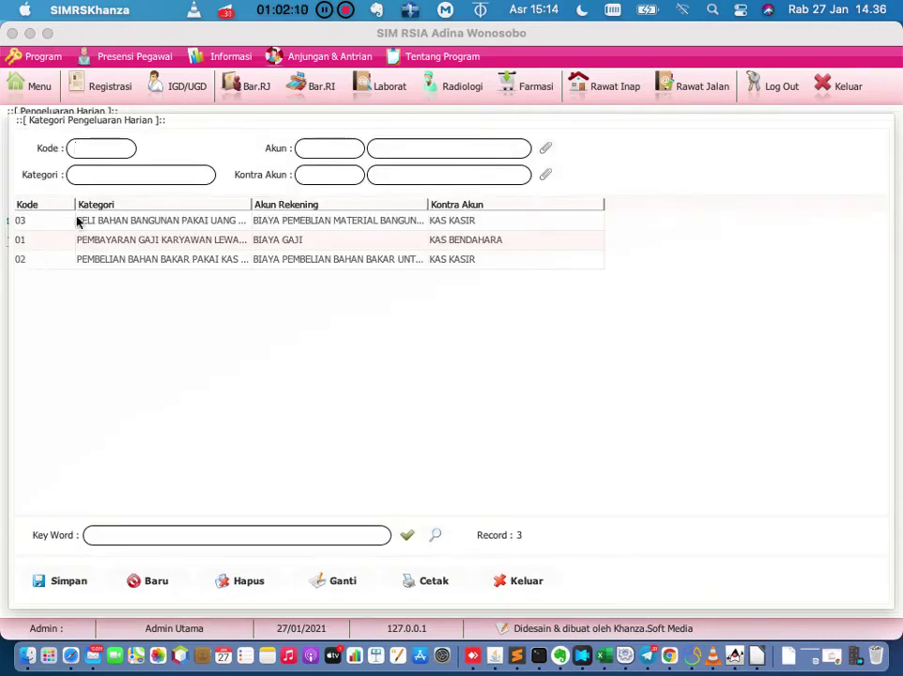
pyautogui.click(102, 152)
pyautogui.write('04')
pyautogui.click(104, 174)
pyautogui.write('Pembelian BBM ')
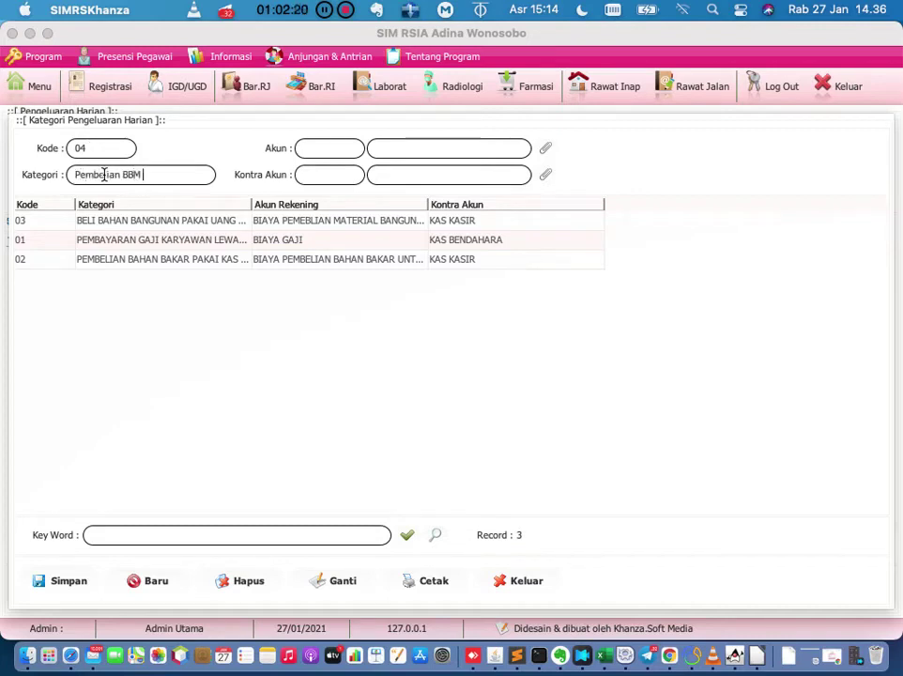
pyautogui.write('Ambulan')
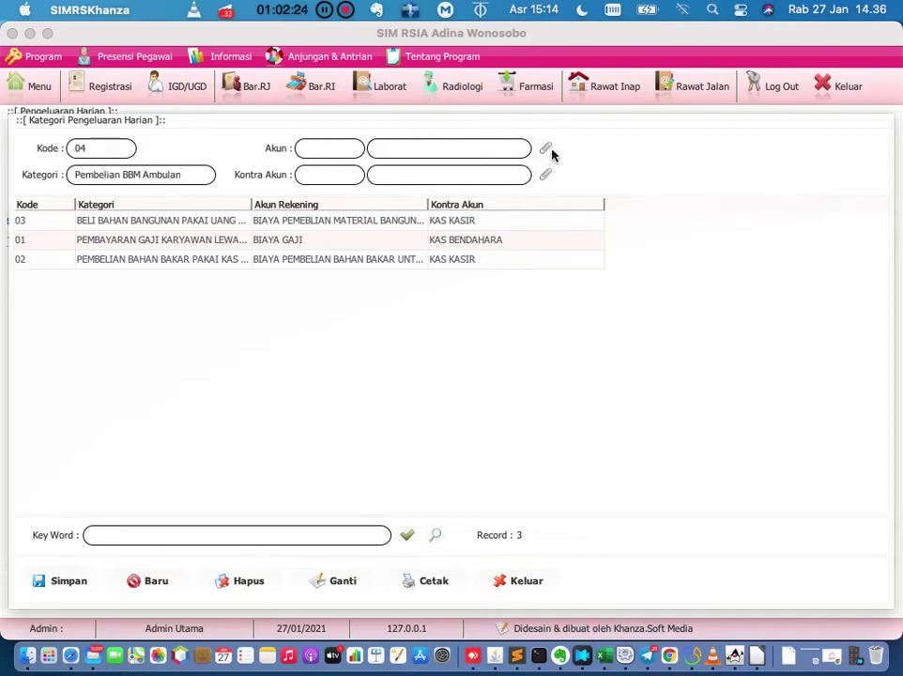
pyautogui.click(549, 153)
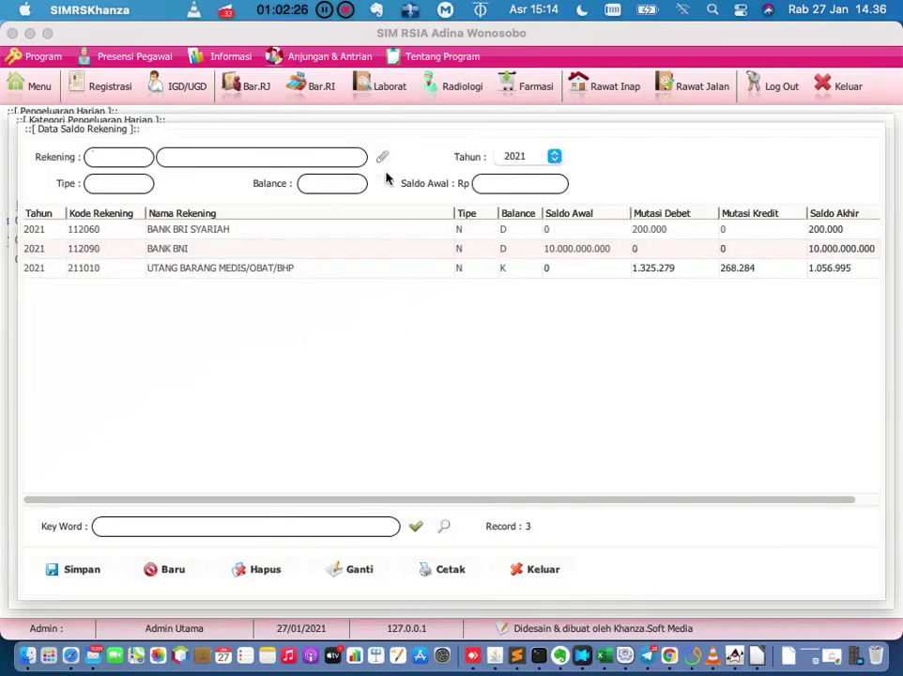
# Search 'pengeluaran' in the chart of accounts and select the PENGELUARAN HARIAN account.
pyautogui.click(530, 571)
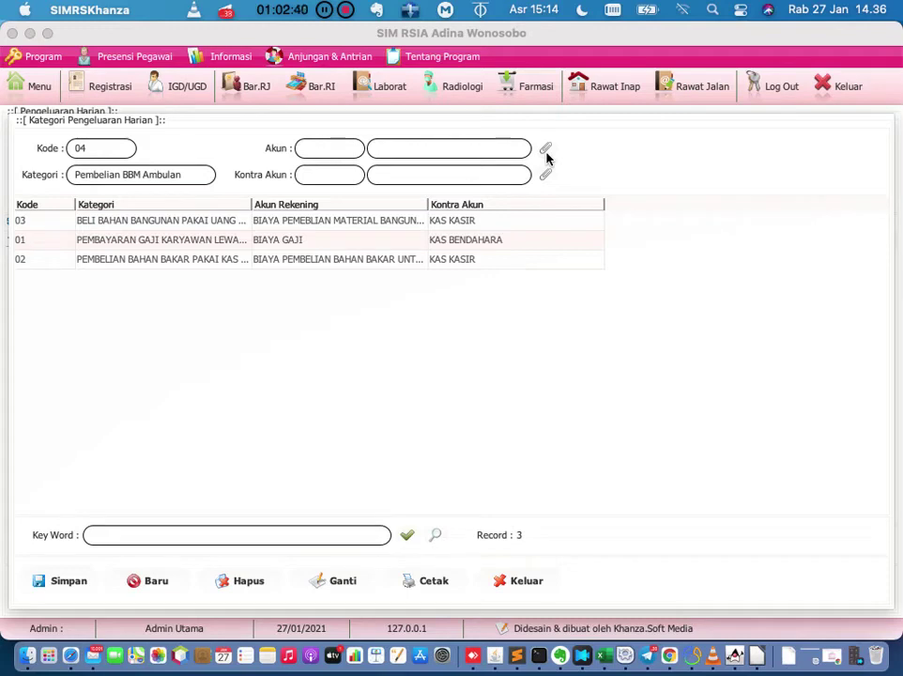
pyautogui.click(547, 154)
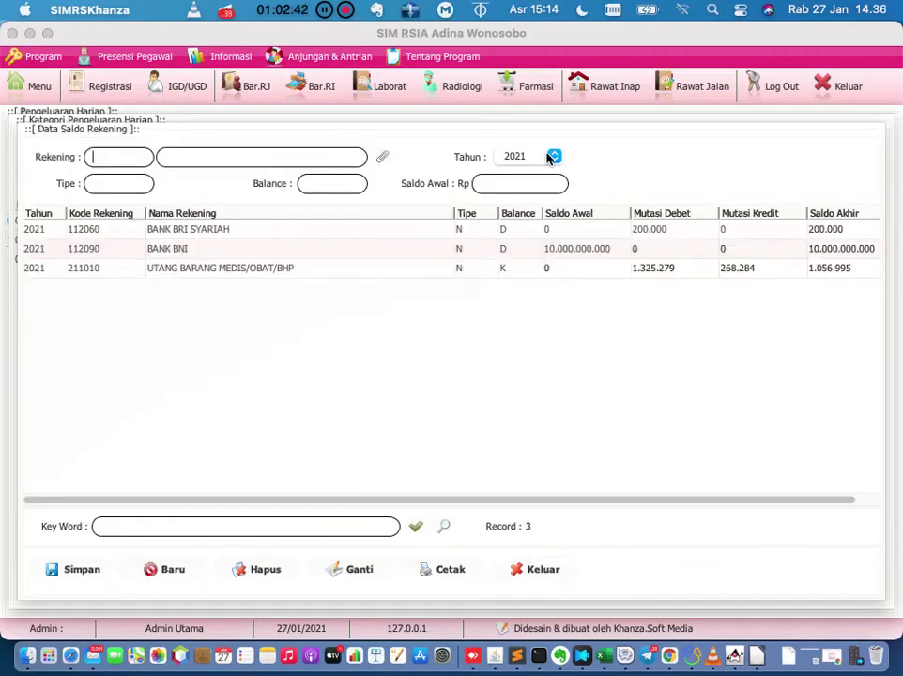
pyautogui.click(384, 160)
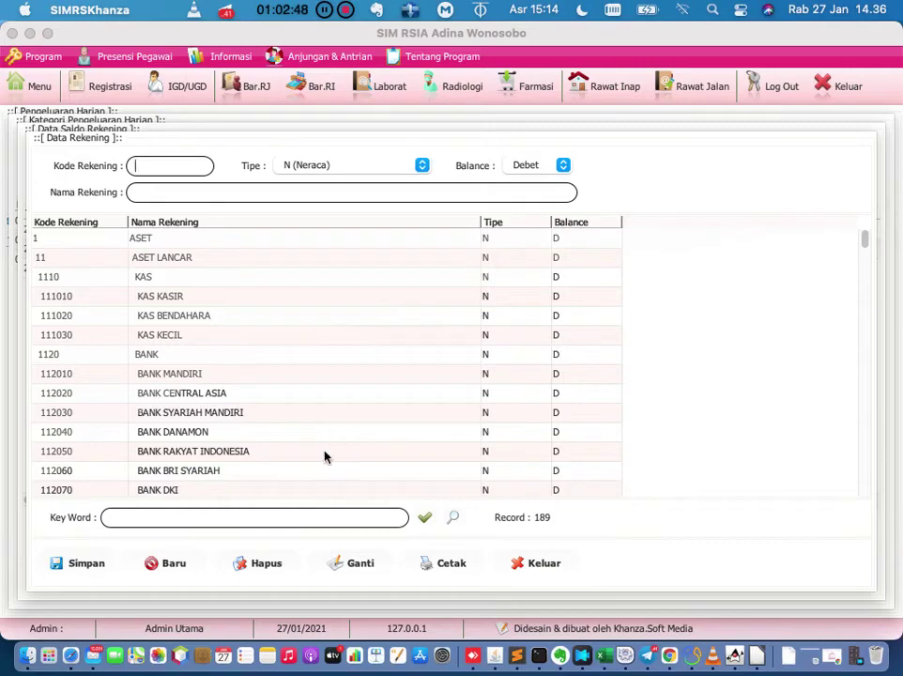
pyautogui.click(295, 519)
pyautogui.write('pengeluaran')
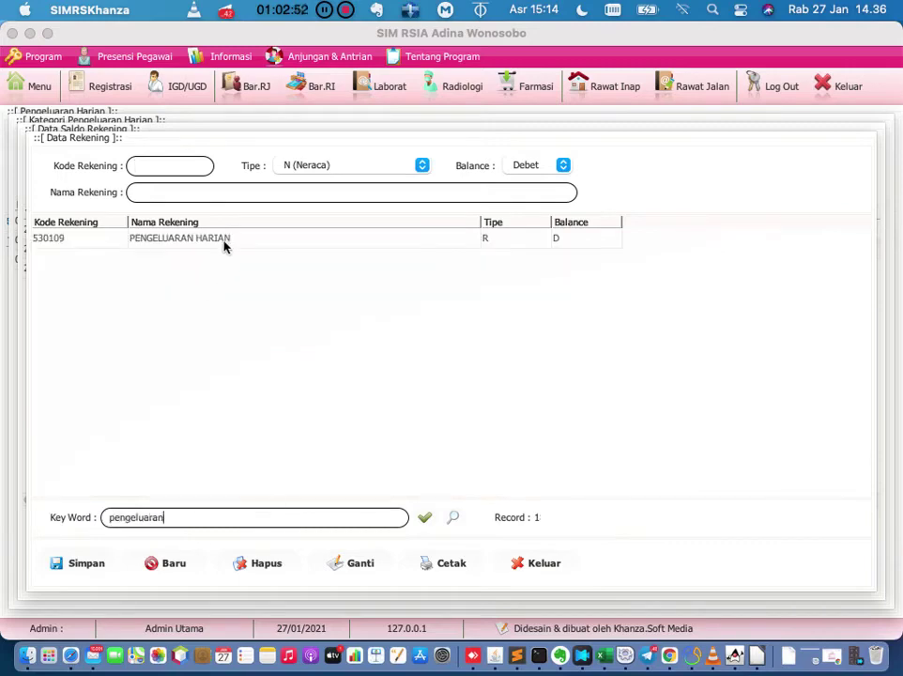
pyautogui.click(226, 240)
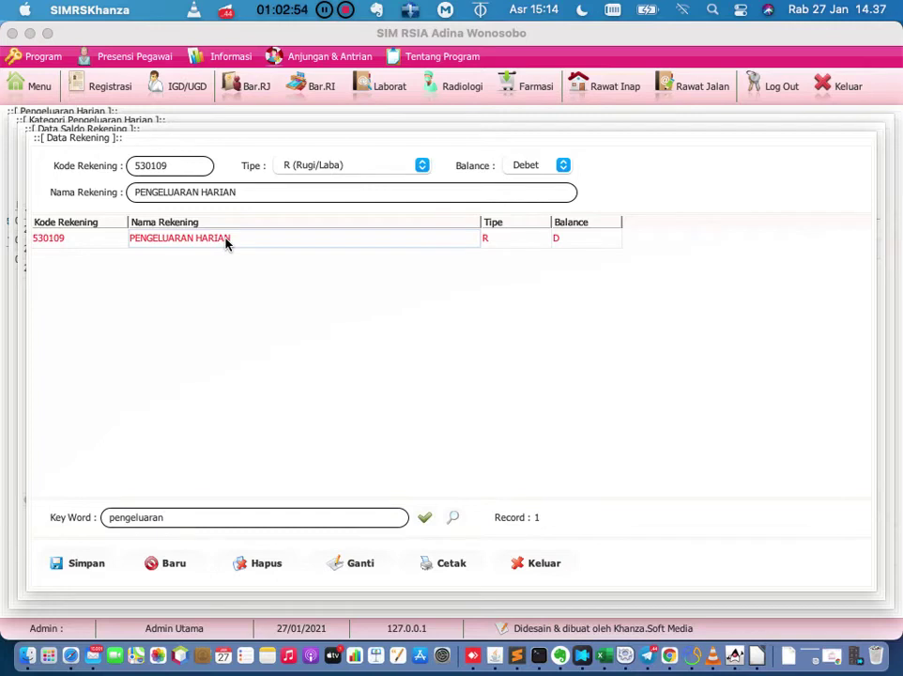
pyautogui.doubleClick(225, 241)
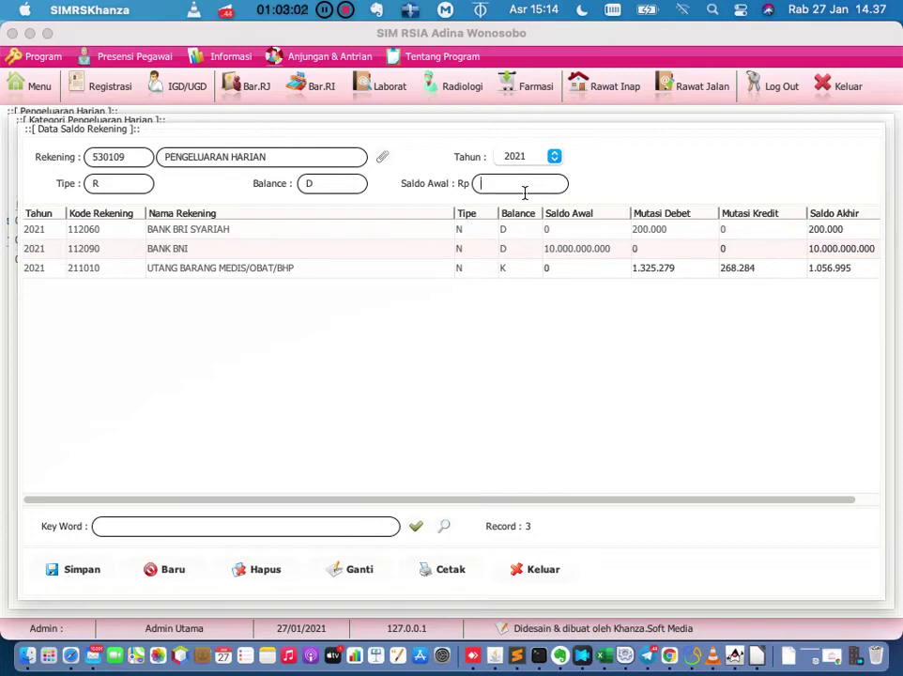
# Save a 0 opening balance for PENGELUARAN HARIAN and assign it as the category's account.
pyautogui.write('0')
pyautogui.click(73, 570)
pyautogui.click(193, 288)
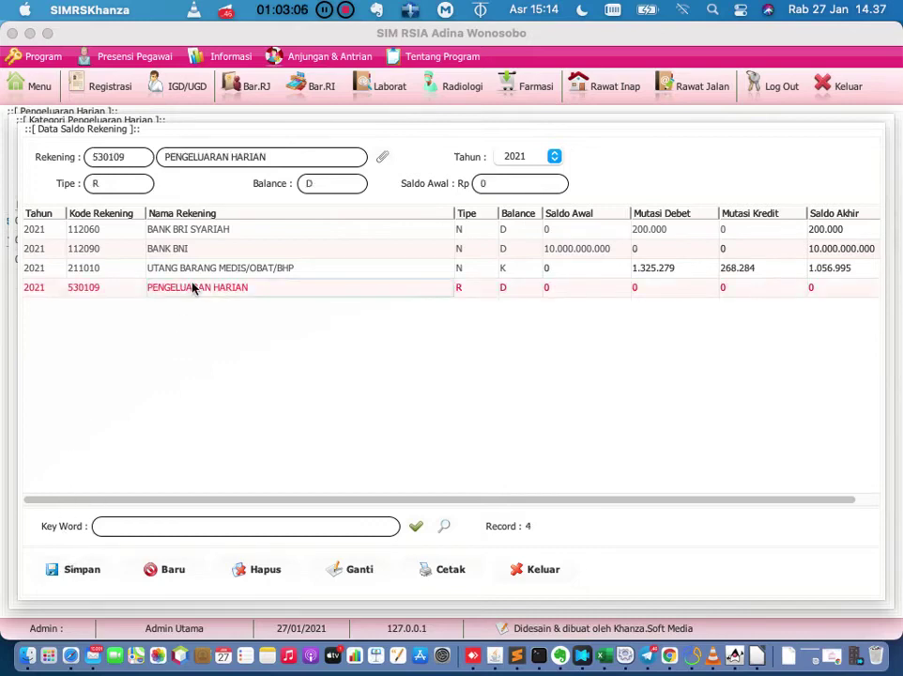
pyautogui.doubleClick(193, 288)
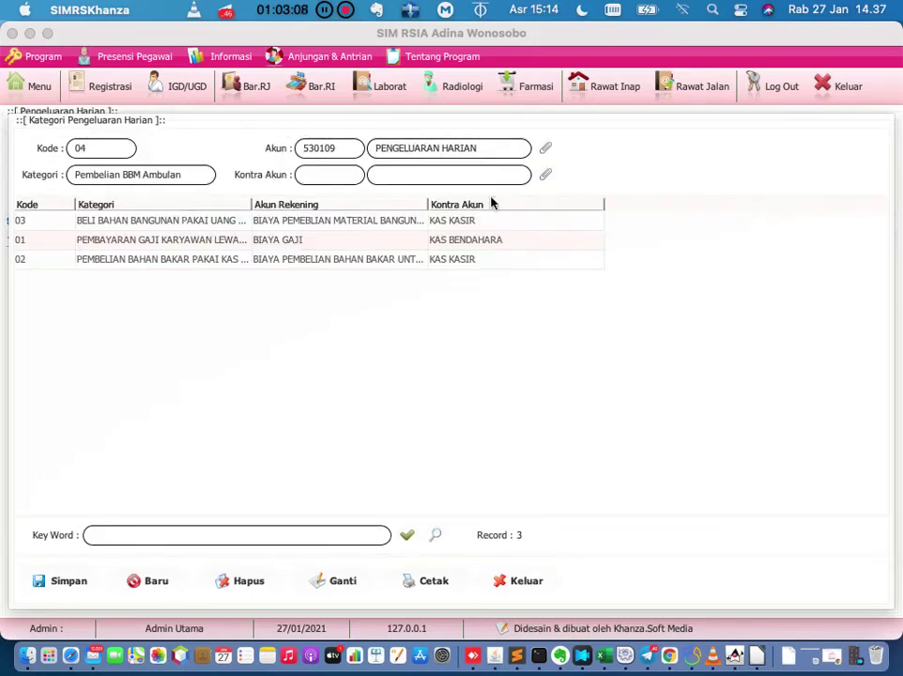
# For the contra account, clear the previous account search and select KAS KASIR.
pyautogui.click(544, 173)
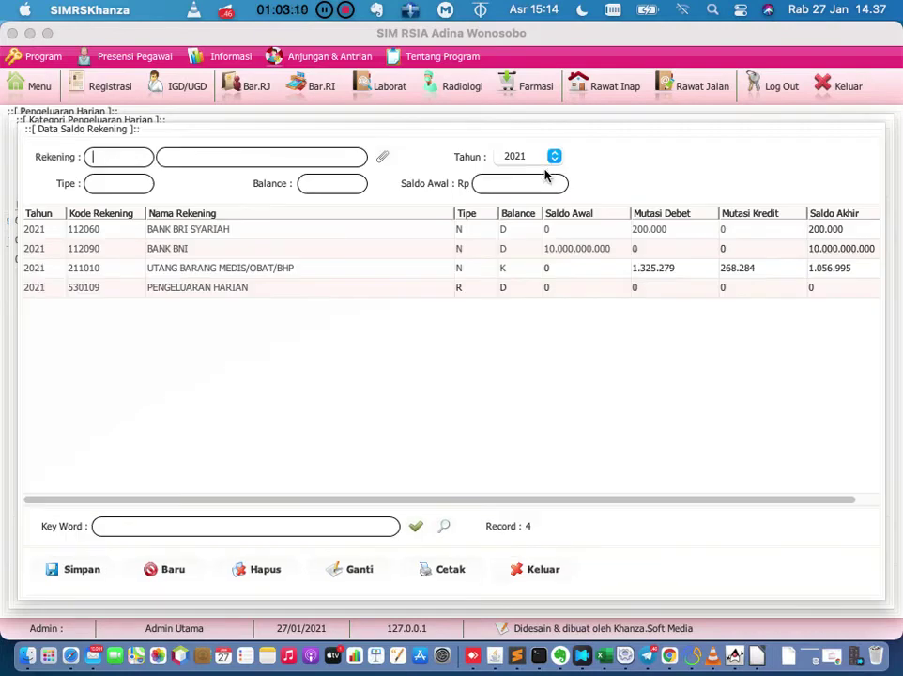
pyautogui.click(383, 157)
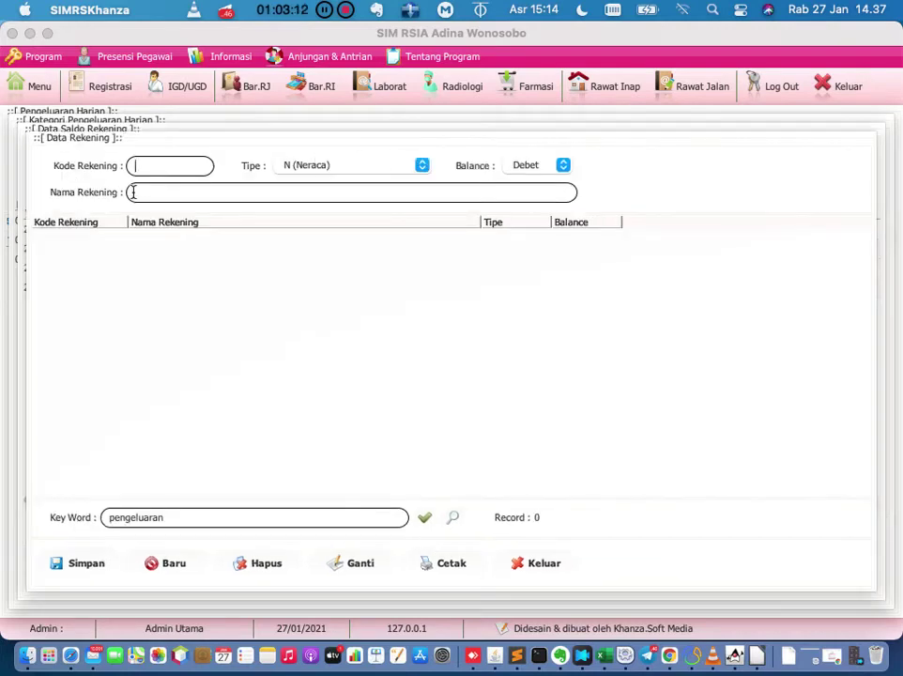
pyautogui.click(271, 522)
pyautogui.press('BackSpace')
pyautogui.press('BackSpace')
pyautogui.press('BackSpace')
pyautogui.press('BackSpace')
pyautogui.press('BackSpace')
pyautogui.press('BackSpace')
pyautogui.press('BackSpace')
pyautogui.press('BackSpace')
pyautogui.press('BackSpace')
pyautogui.press('BackSpace')
pyautogui.press('BackSpace')
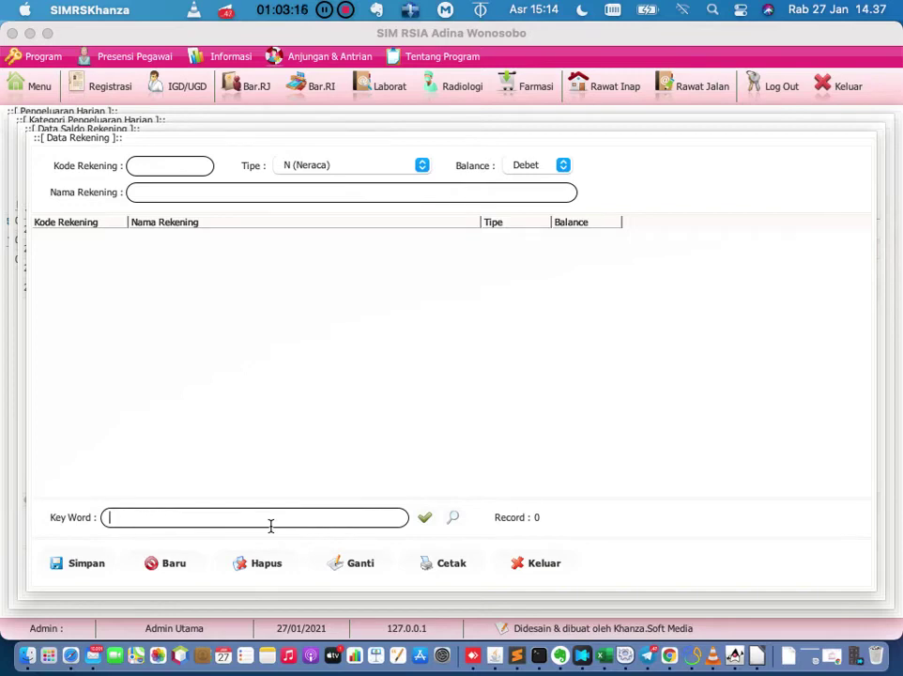
pyautogui.click(425, 517)
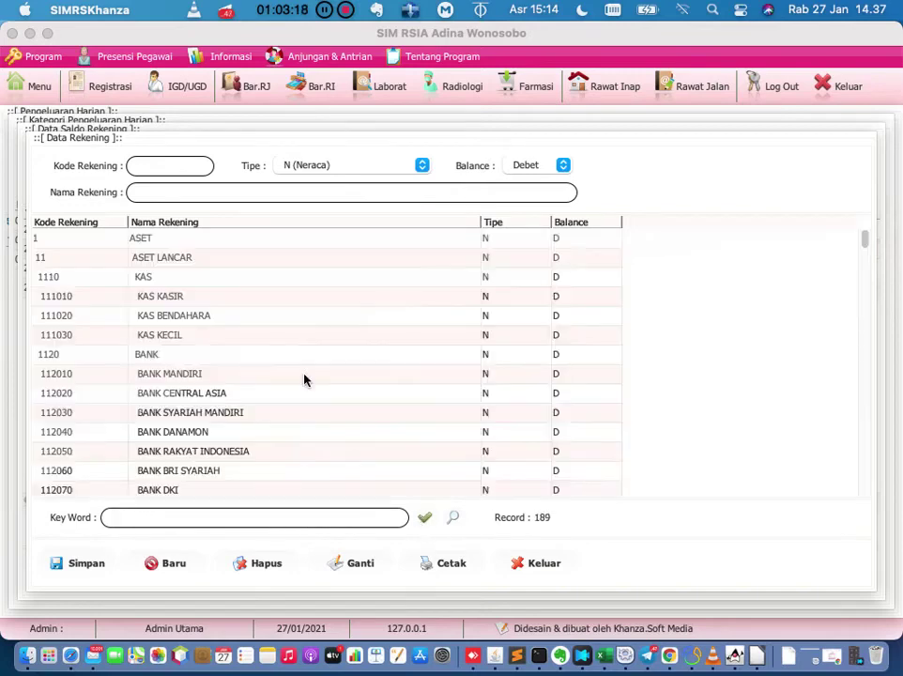
pyautogui.doubleClick(192, 298)
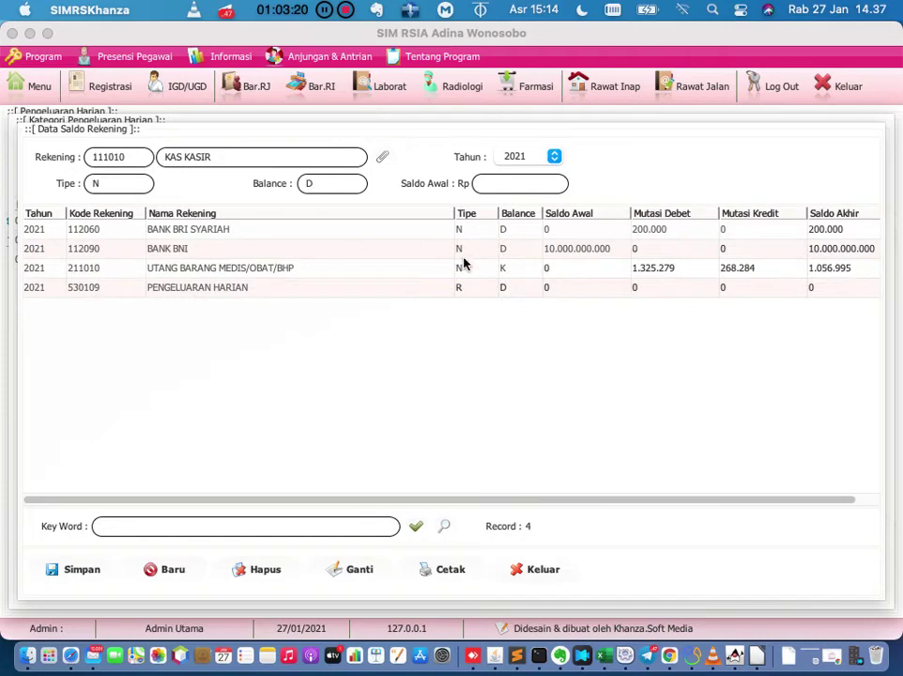
# Save a 0 opening balance for KAS KASIR, set it as contra account, and save the category.
pyautogui.click(519, 183)
pyautogui.write('0')
pyautogui.click(81, 569)
pyautogui.doubleClick(218, 235)
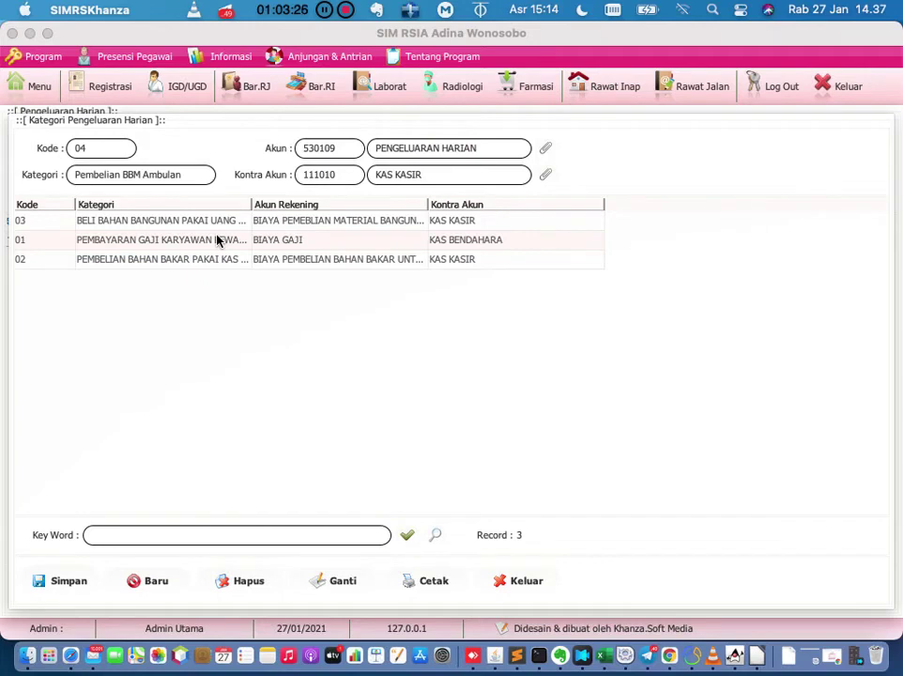
pyautogui.click(57, 582)
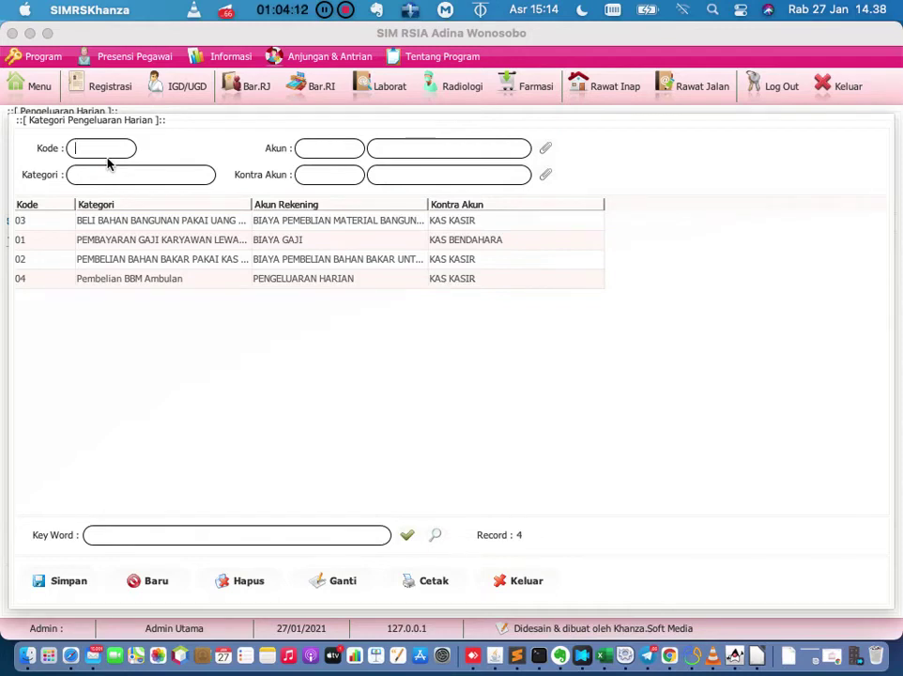
# Choose expense category 04 Pembelian BBM Ambulan and the responsible staff member.
pyautogui.doubleClick(144, 286)
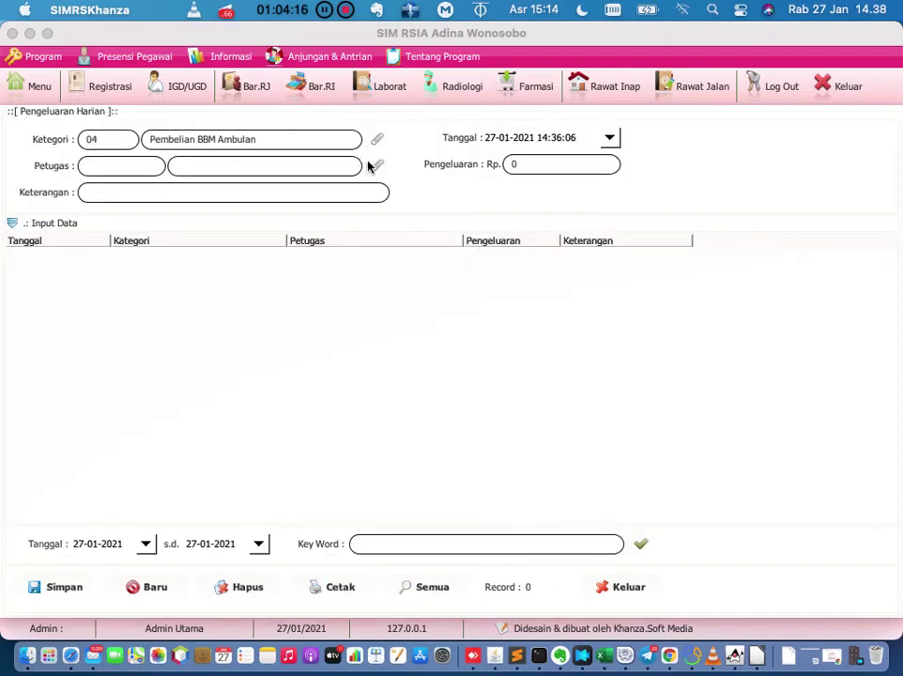
pyautogui.click(376, 166)
pyautogui.doubleClick(181, 172)
# Describe the expense as 'beli bbm ambulan', enter 100000 as the amount, and save.
pyautogui.click(297, 193)
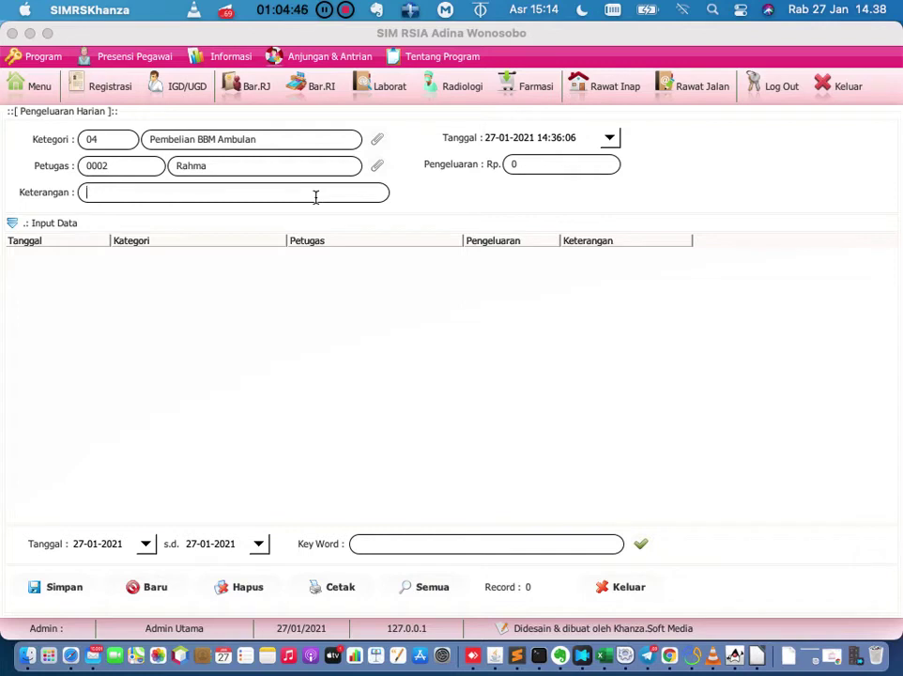
pyautogui.write('beli ambula')
pyautogui.press('BackSpace')
pyautogui.press('BackSpace')
pyautogui.press('BackSpace')
pyautogui.press('BackSpace')
pyautogui.press('BackSpace')
pyautogui.press('BackSpace')
pyautogui.write('bbm ambulan')
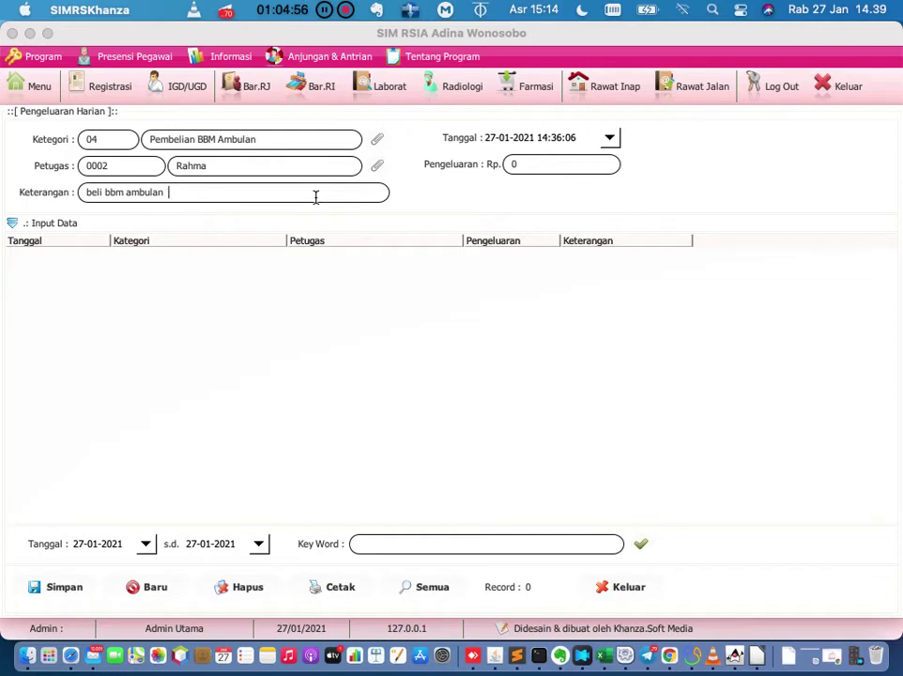
pyautogui.write('  T')
pyautogui.press('BackSpace')
pyautogui.press('Tab')
pyautogui.press('BackSpace')
pyautogui.write('100000')
pyautogui.click(66, 588)
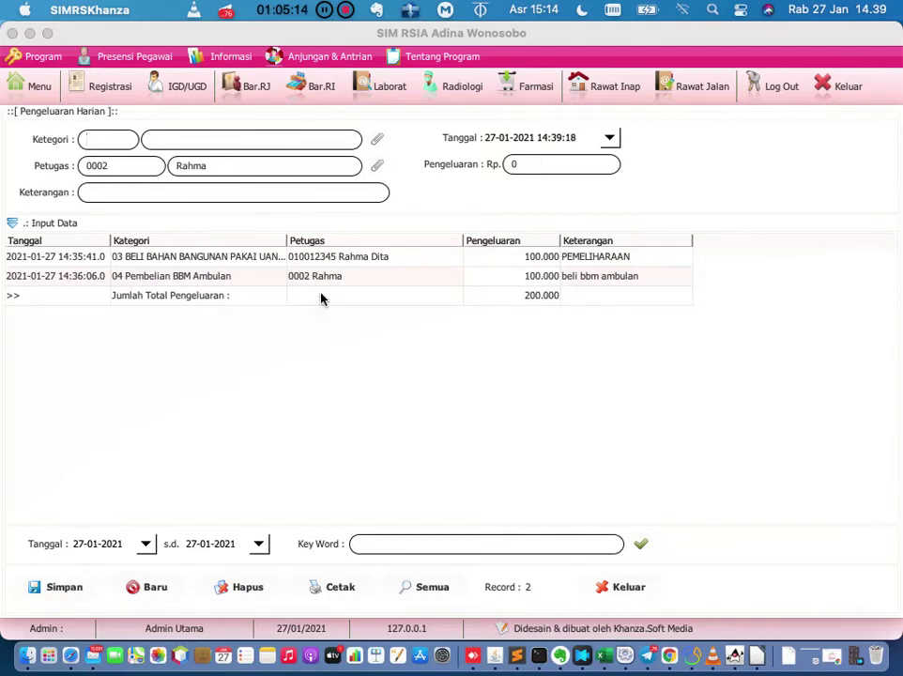
# Close the expense form and open Jurnal Harian through a 'jurnal' menu search.
pyautogui.click(52, 87)
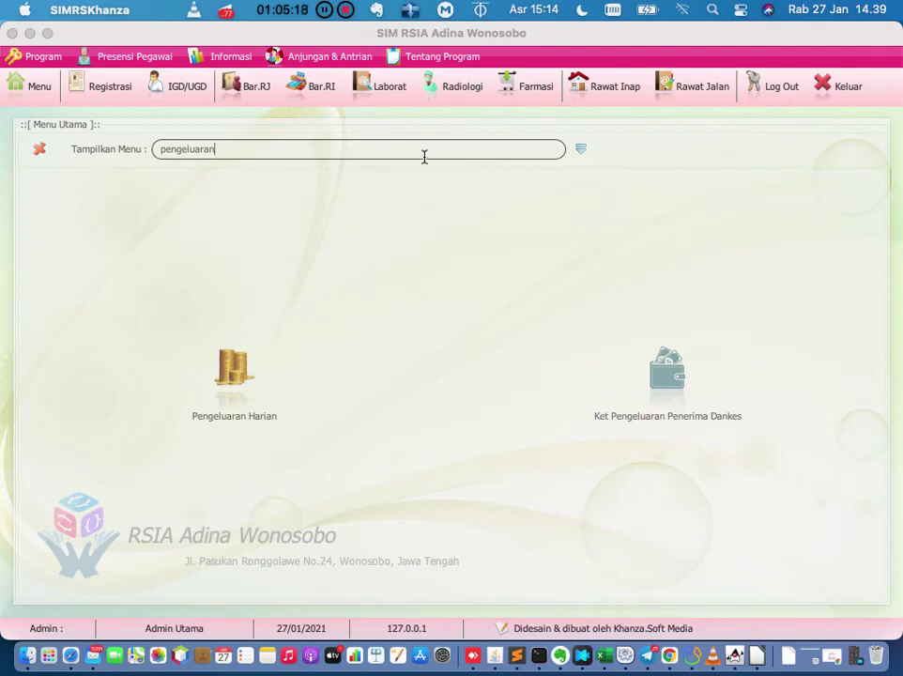
pyautogui.press('BackSpace')
pyautogui.press('BackSpace')
pyautogui.press('BackSpace')
pyautogui.press('BackSpace')
pyautogui.press('BackSpace')
pyautogui.press('BackSpace')
pyautogui.press('BackSpace')
pyautogui.press('BackSpace')
pyautogui.press('BackSpace')
pyautogui.press('BackSpace')
pyautogui.press('BackSpace')
pyautogui.write('jurnal')
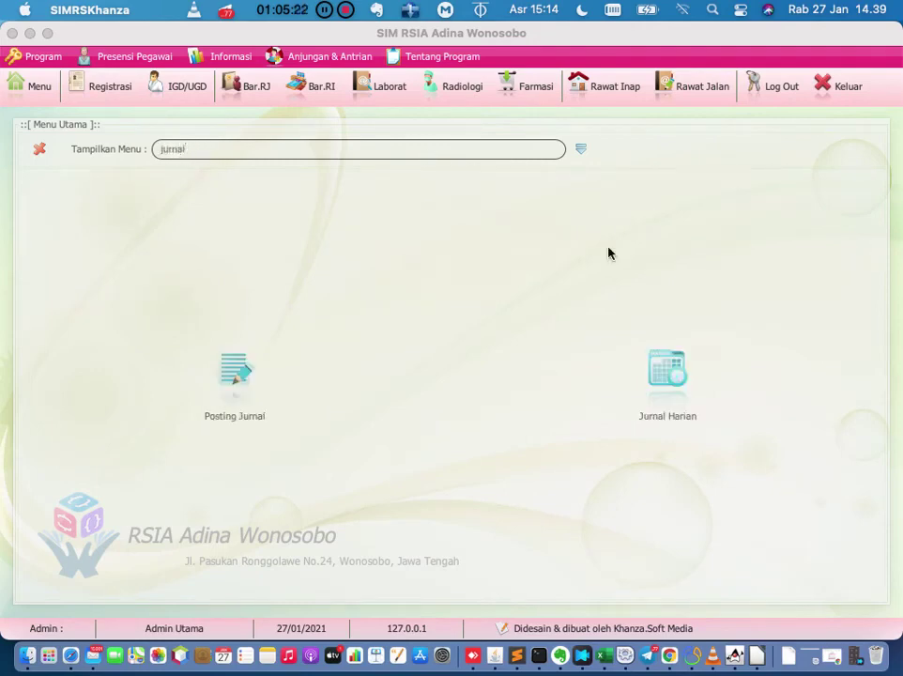
pyautogui.click(661, 393)
# Verify the 100.000 PENGELUARAN HARIAN debit and KAS KASIR credit lines, then close the journal.
pyautogui.scroll(-5, 659, 391)
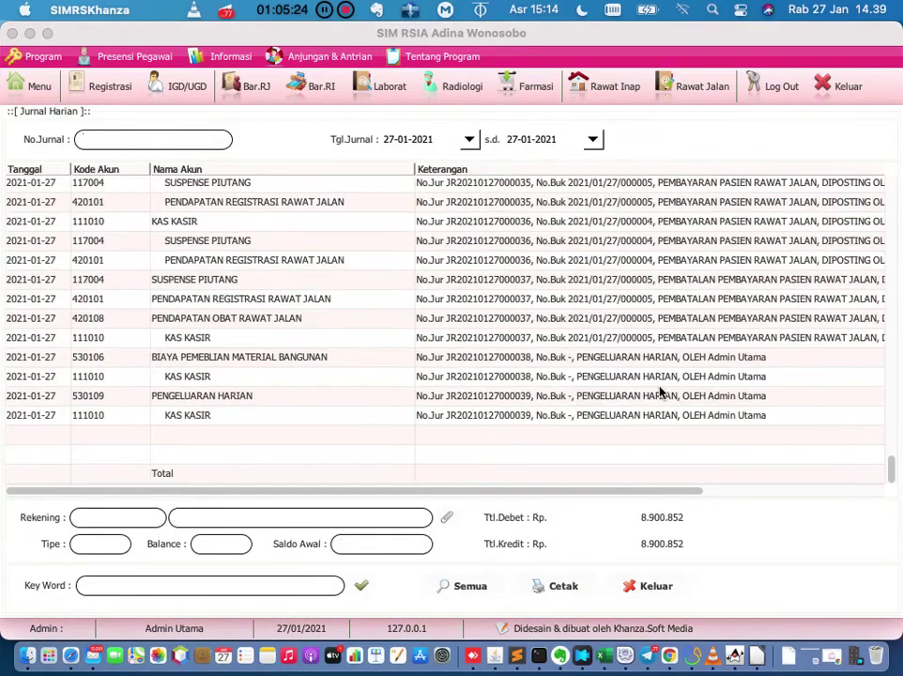
pyautogui.click(540, 500)
pyautogui.moveTo(543, 490); pyautogui.dragTo(592, 501)
pyautogui.click(292, 403)
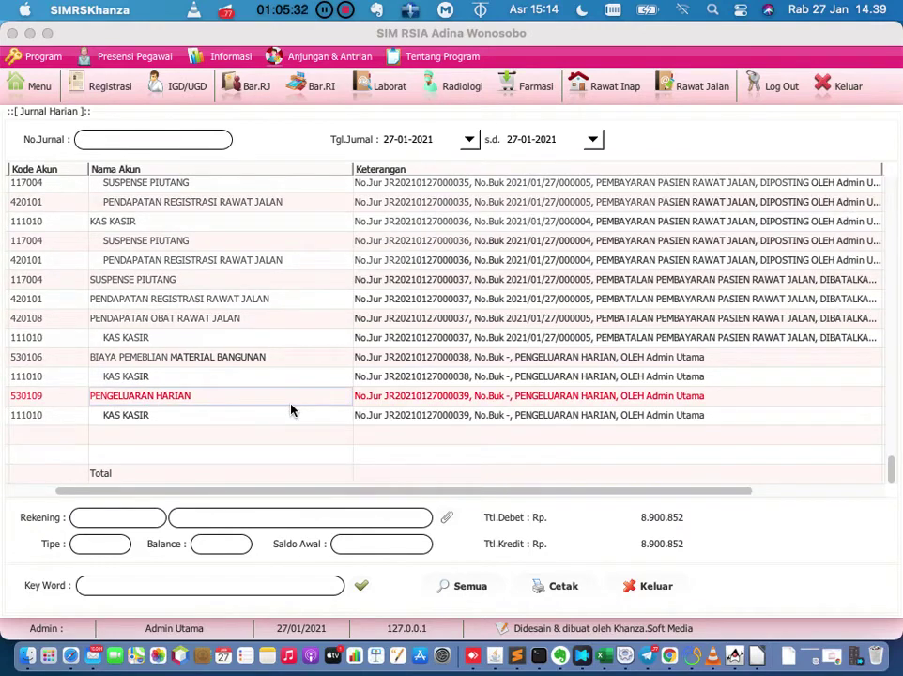
pyautogui.click(358, 493)
pyautogui.moveTo(358, 493); pyautogui.dragTo(507, 507)
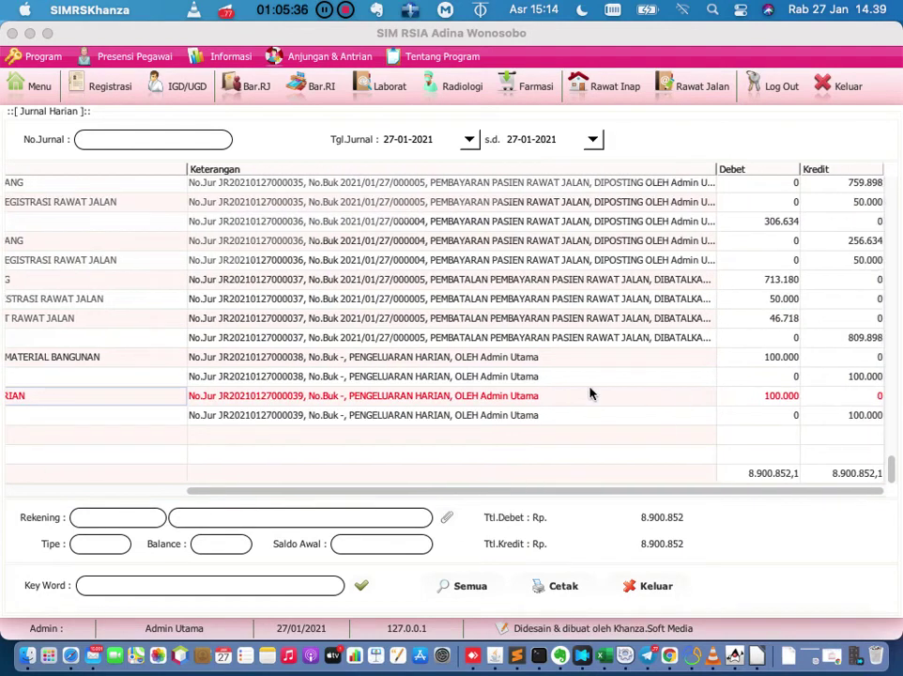
pyautogui.click(730, 389)
pyautogui.click(829, 419)
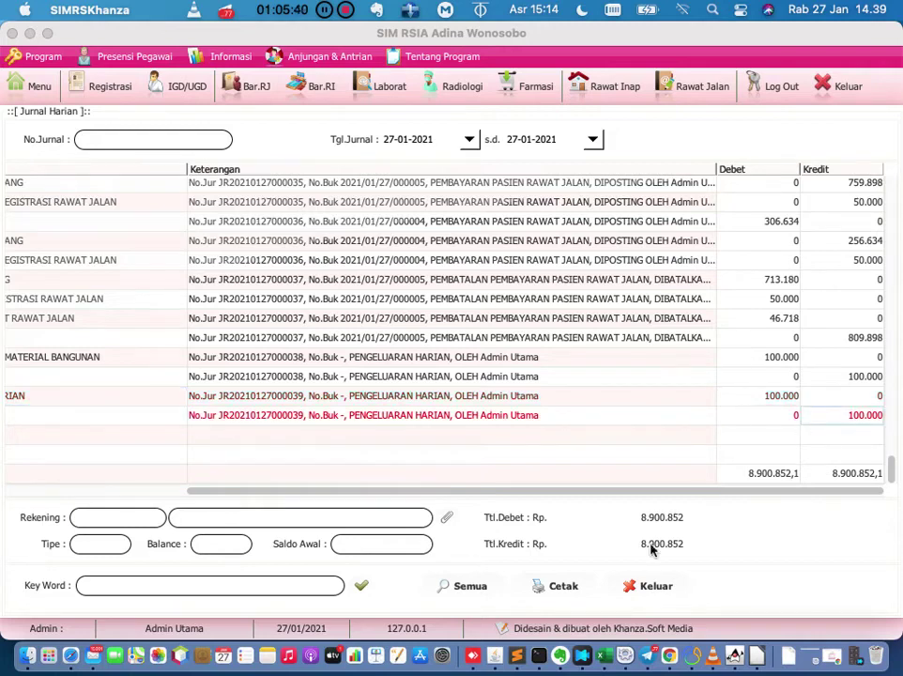
pyautogui.click(632, 585)
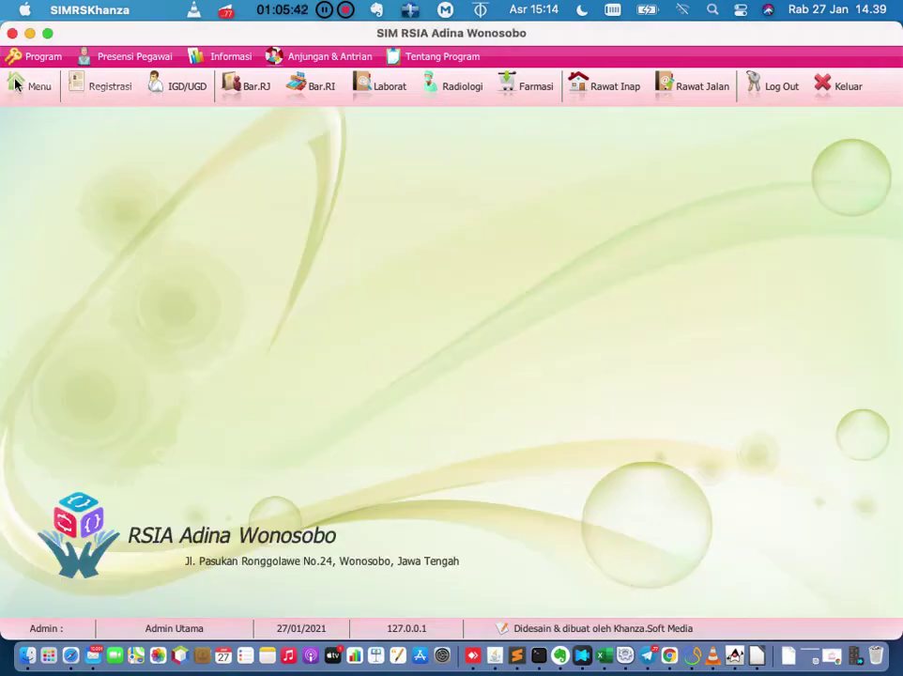
pyautogui.click(28, 86)
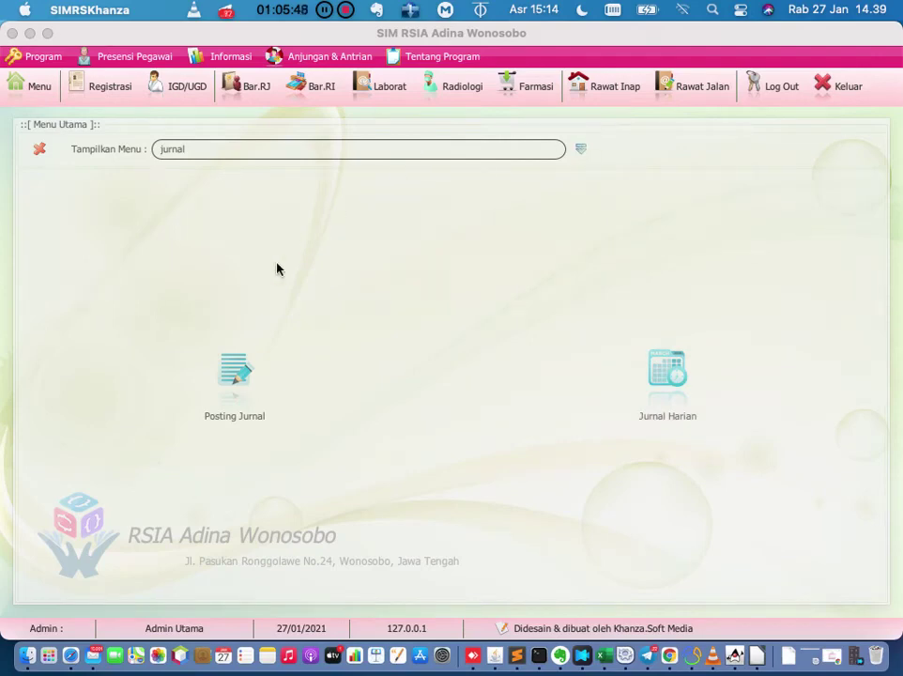
# Open Posting Jurnal and set the journal type to Penyesuaian.
pyautogui.click(233, 368)
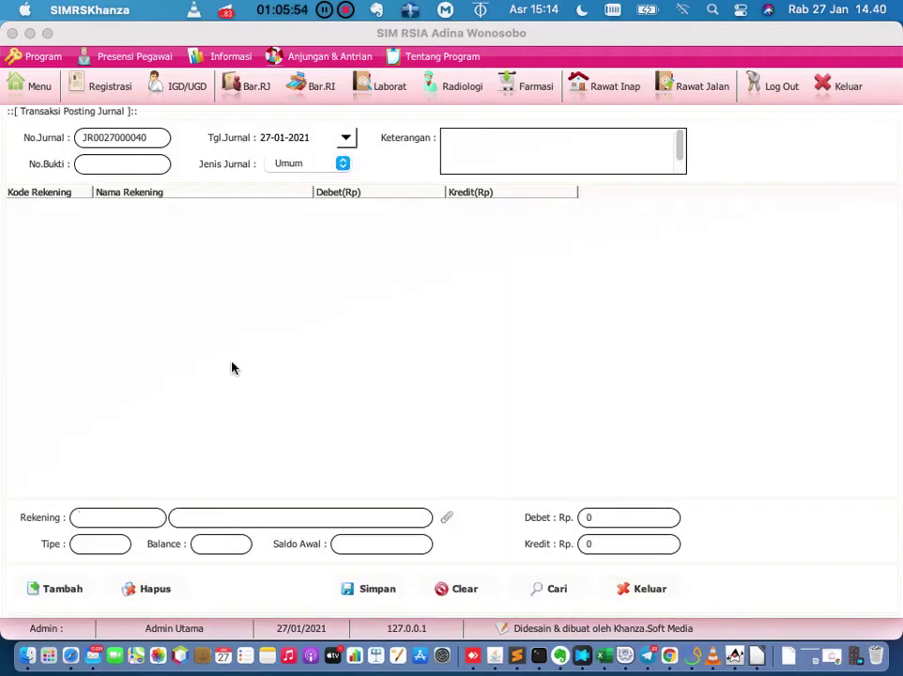
pyautogui.click(167, 137)
pyautogui.click(313, 171)
pyautogui.click(314, 176)
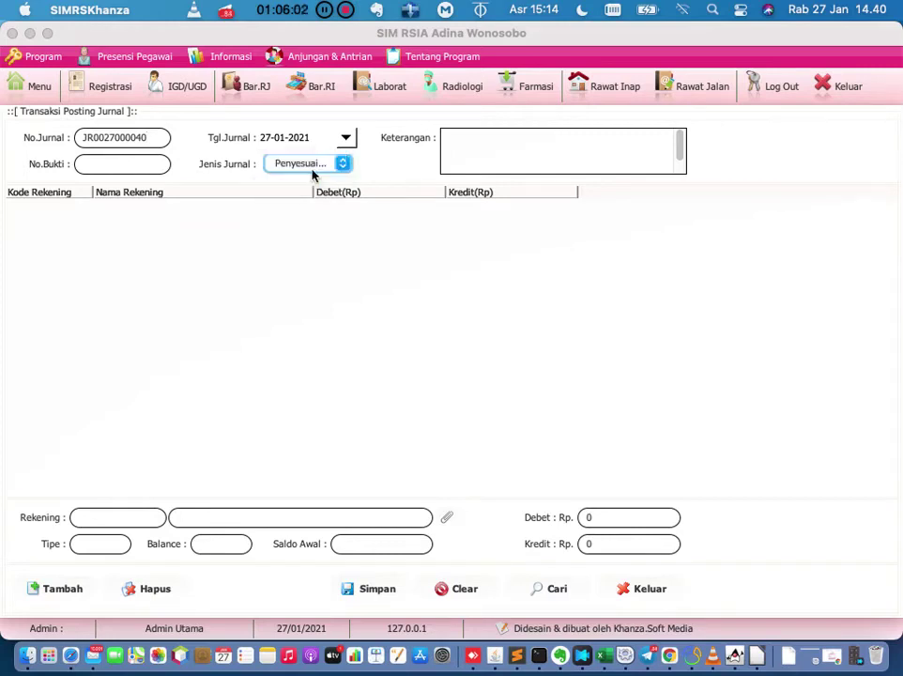
pyautogui.click(139, 156)
# Save account 111020 KAS BENDAHARA with an opening balance of 0.
pyautogui.click(446, 520)
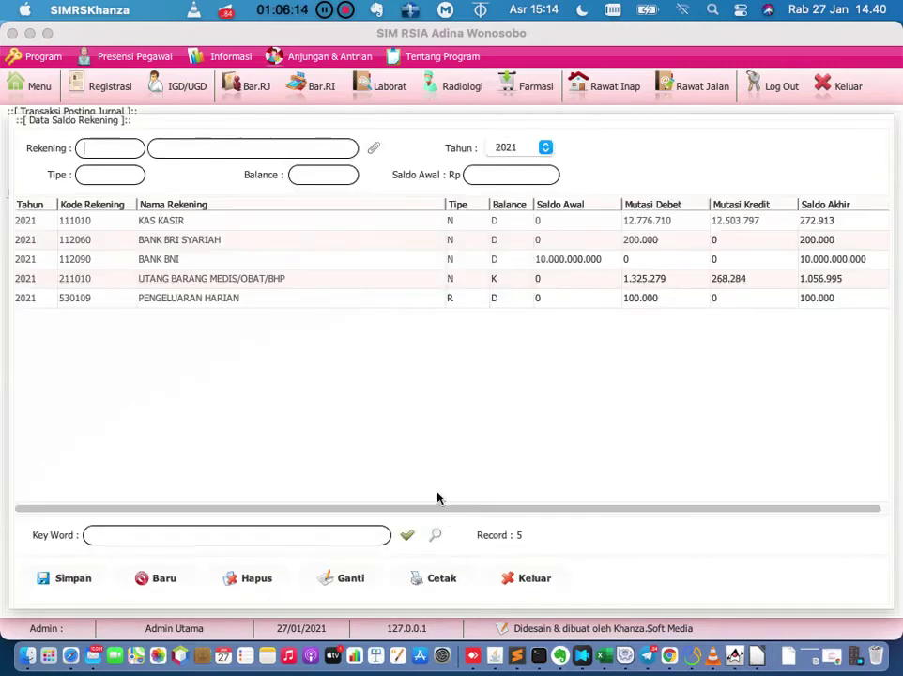
pyautogui.click(373, 151)
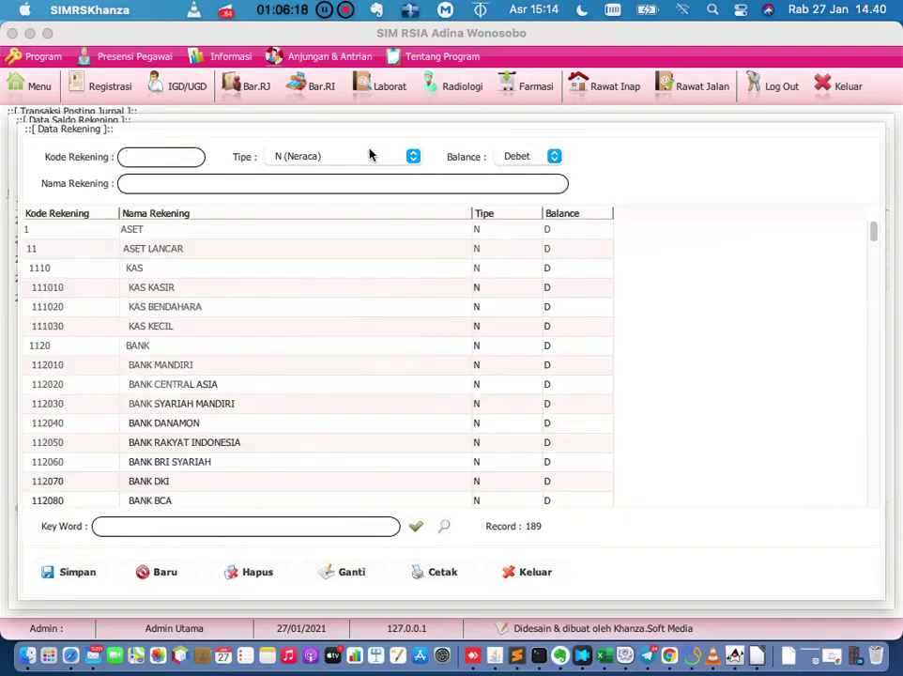
pyautogui.doubleClick(203, 306)
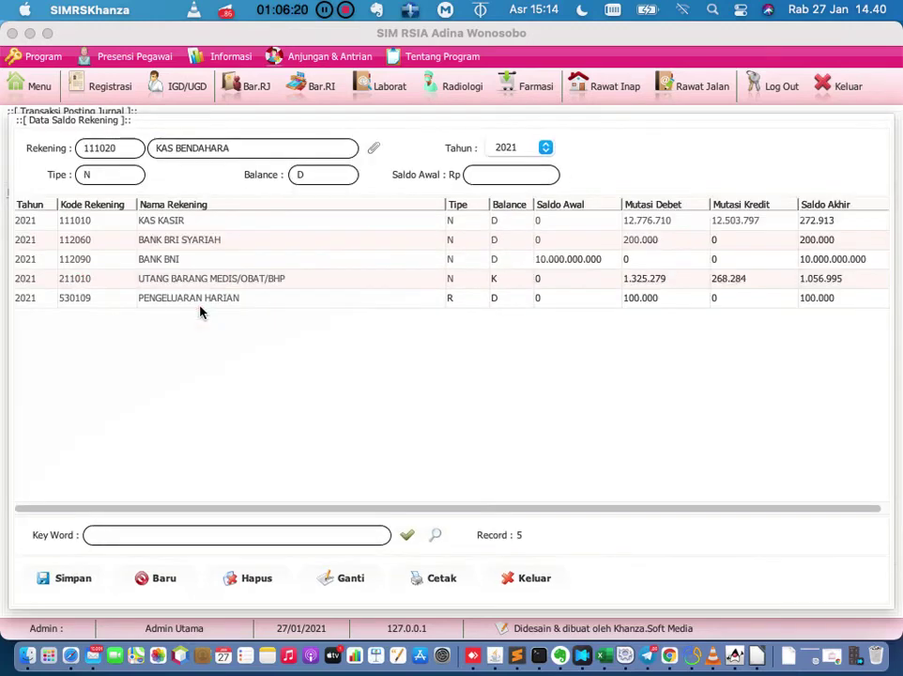
pyautogui.click(517, 169)
pyautogui.write('0')
pyautogui.click(83, 579)
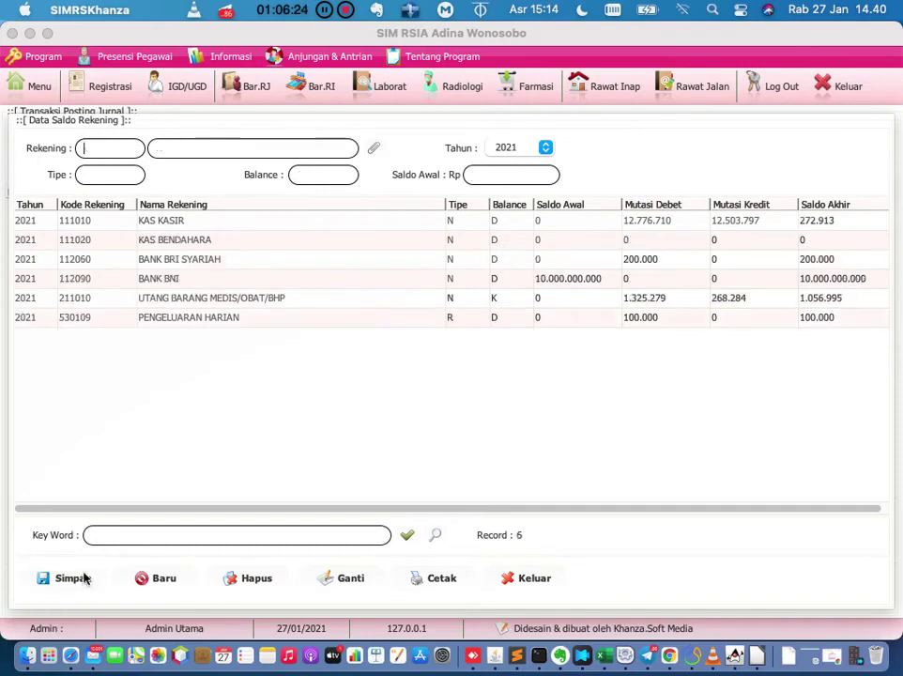
pyautogui.press('Escape')
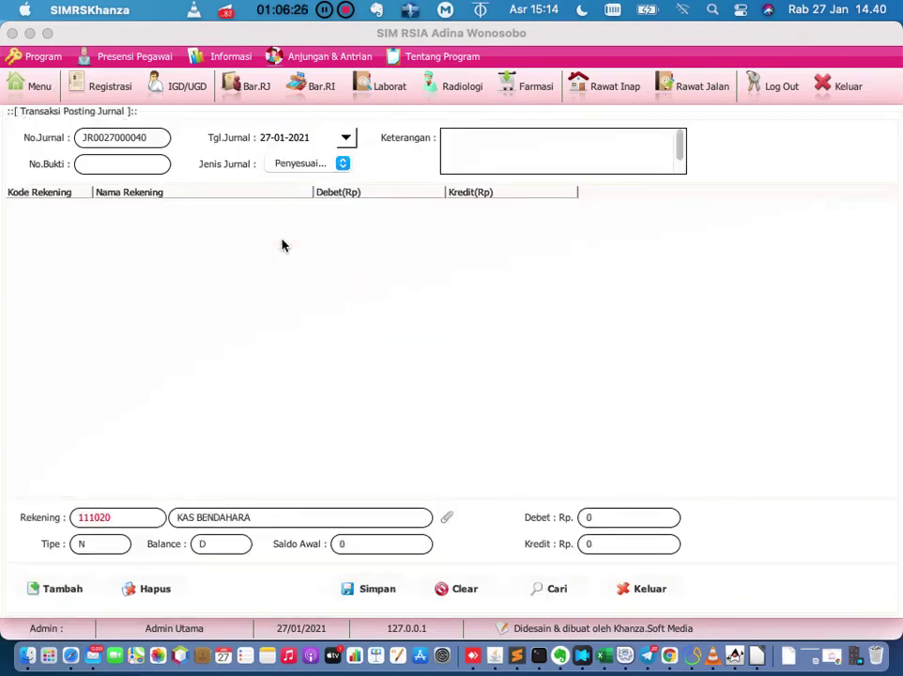
# Add a 500000 Kredit line for KAS BENDAHARA, then close the posting form.
pyautogui.click(662, 549)
pyautogui.press('BackSpace')
pyautogui.write('500000')
pyautogui.click(72, 591)
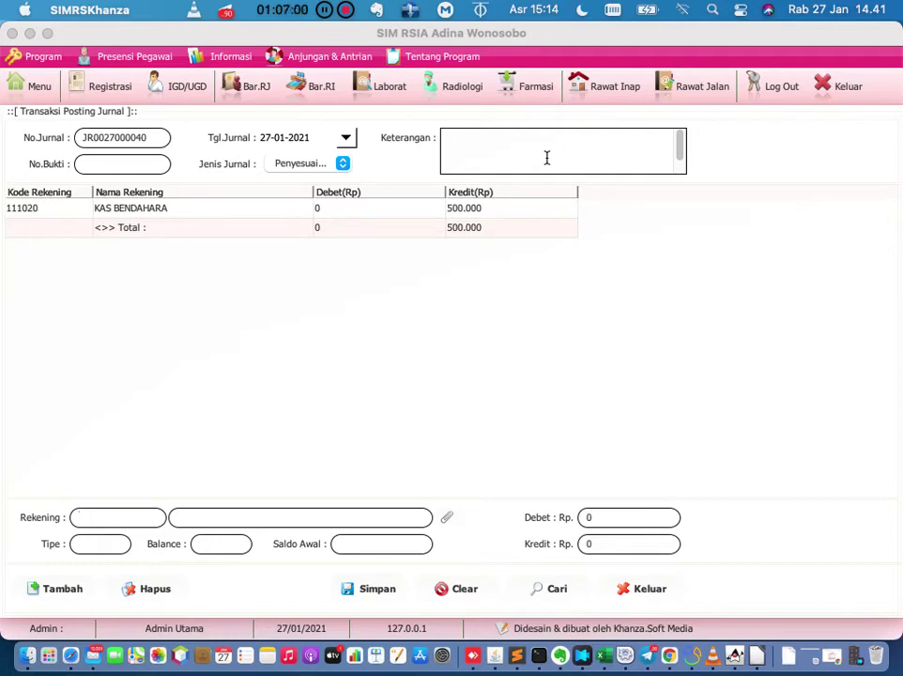
pyautogui.click(635, 590)
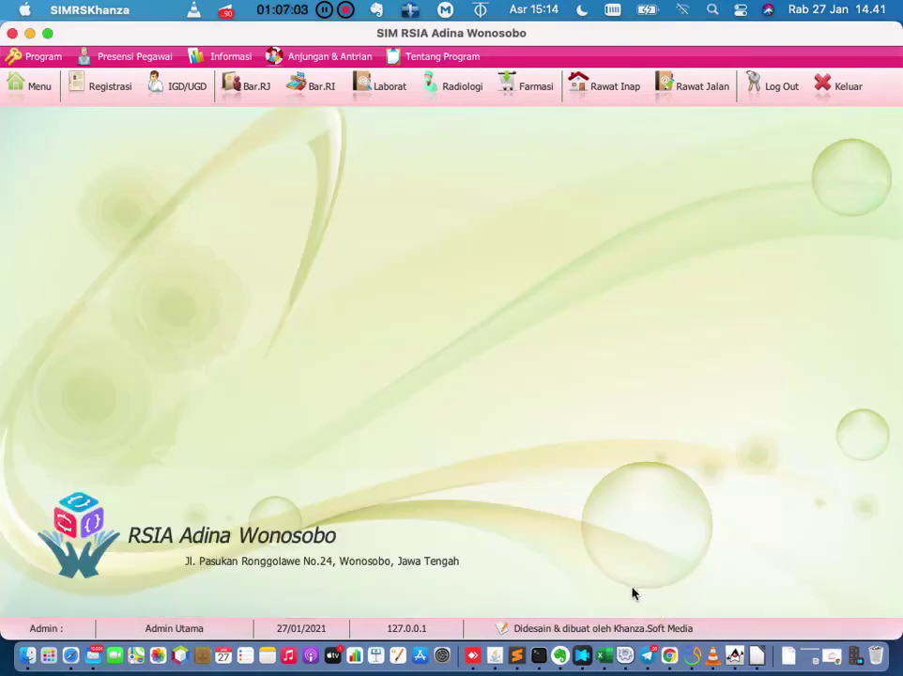
pyautogui.click(39, 93)
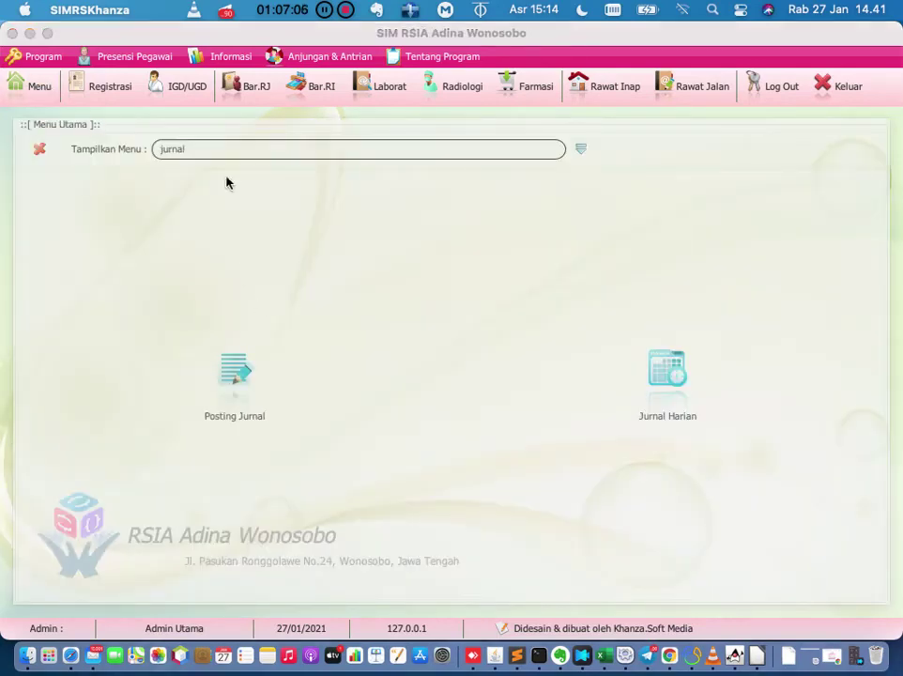
pyautogui.click(581, 154)
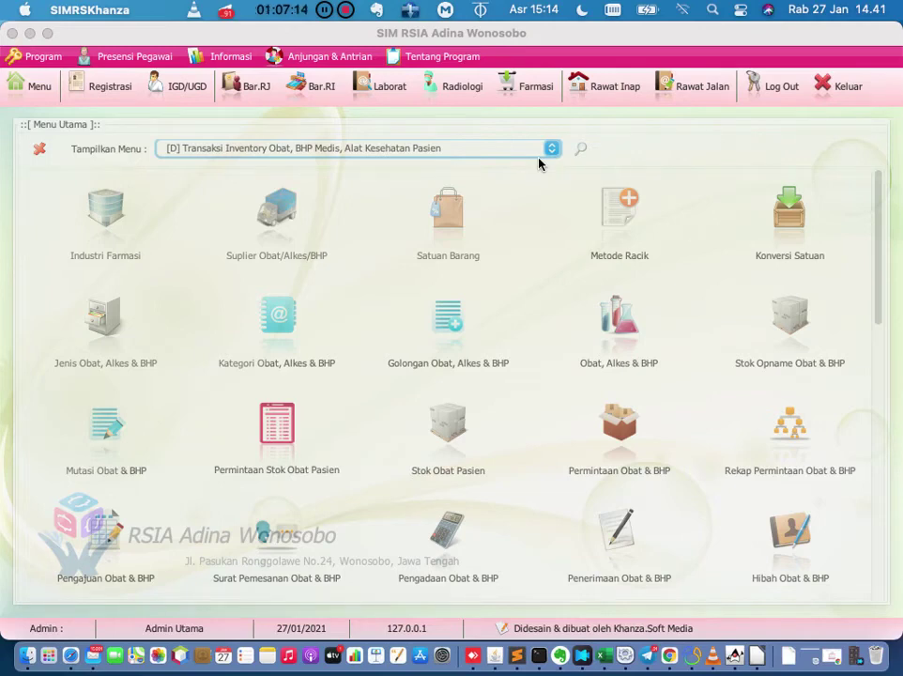
pyautogui.click(580, 150)
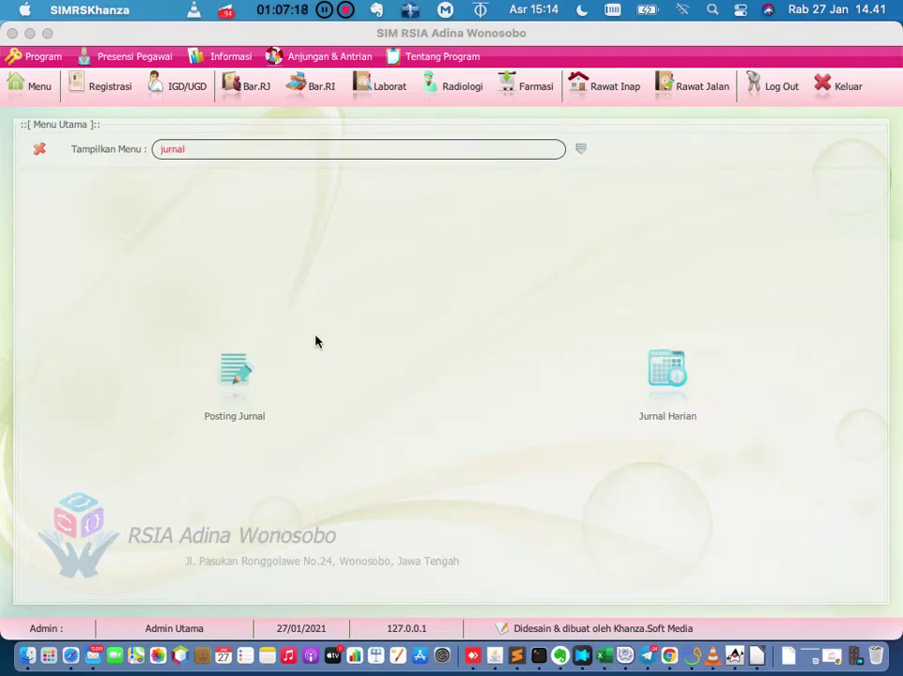
pyautogui.click(225, 397)
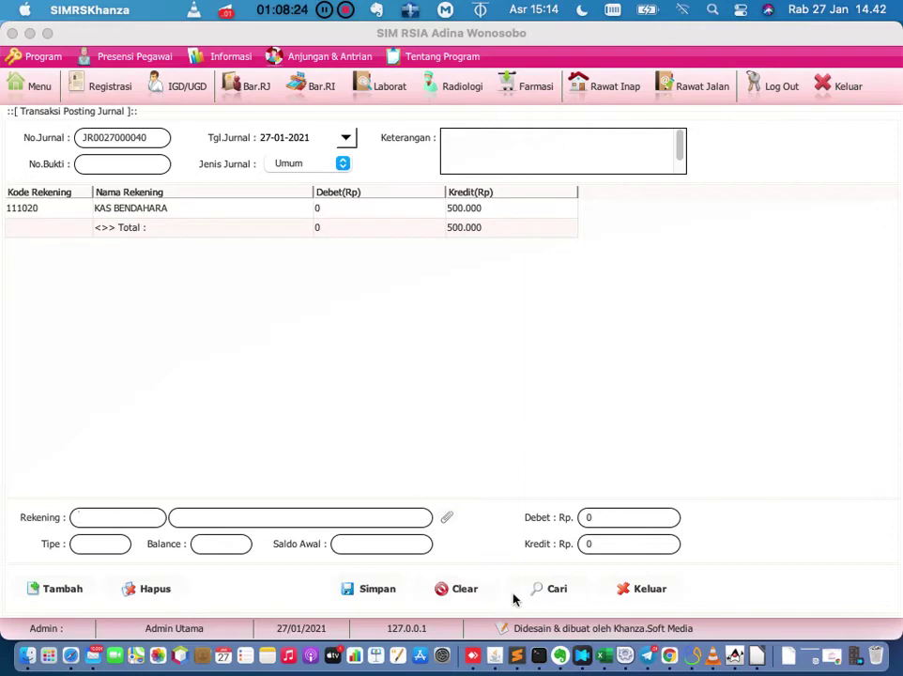
pyautogui.click(641, 590)
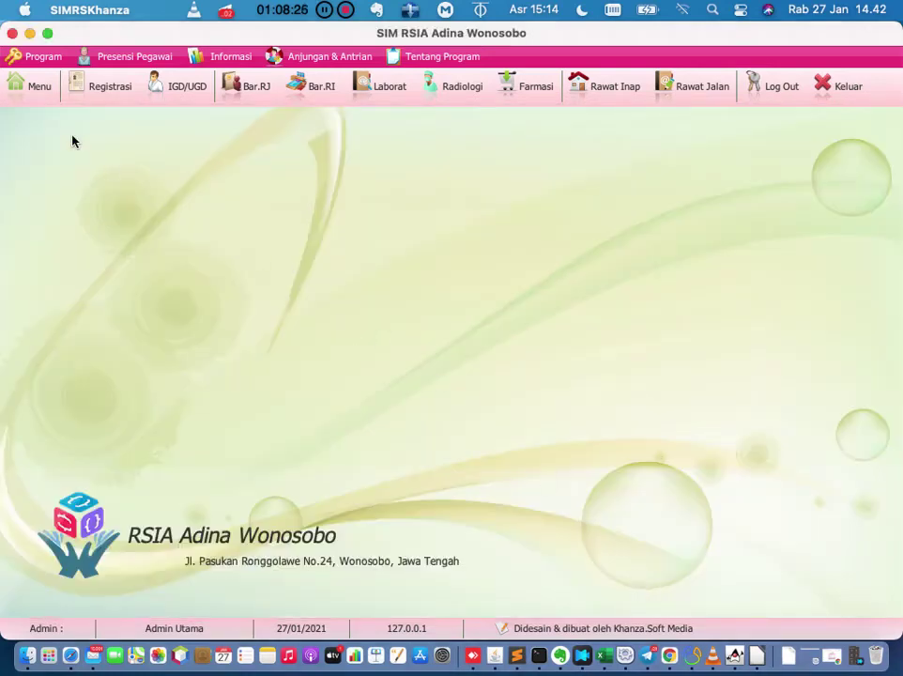
pyautogui.click(48, 92)
pyautogui.press('BackSpace')
pyautogui.press('BackSpace')
pyautogui.press('BackSpace')
pyautogui.press('BackSpace')
pyautogui.press('BackSpace')
pyautogui.press('BackSpace')
pyautogui.write('rekening')
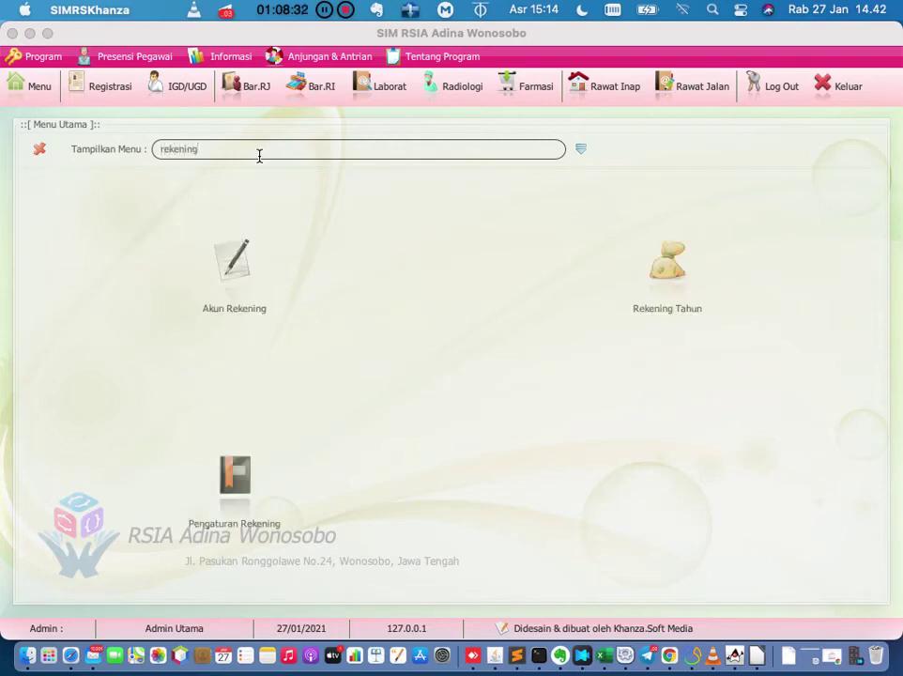
pyautogui.click(240, 280)
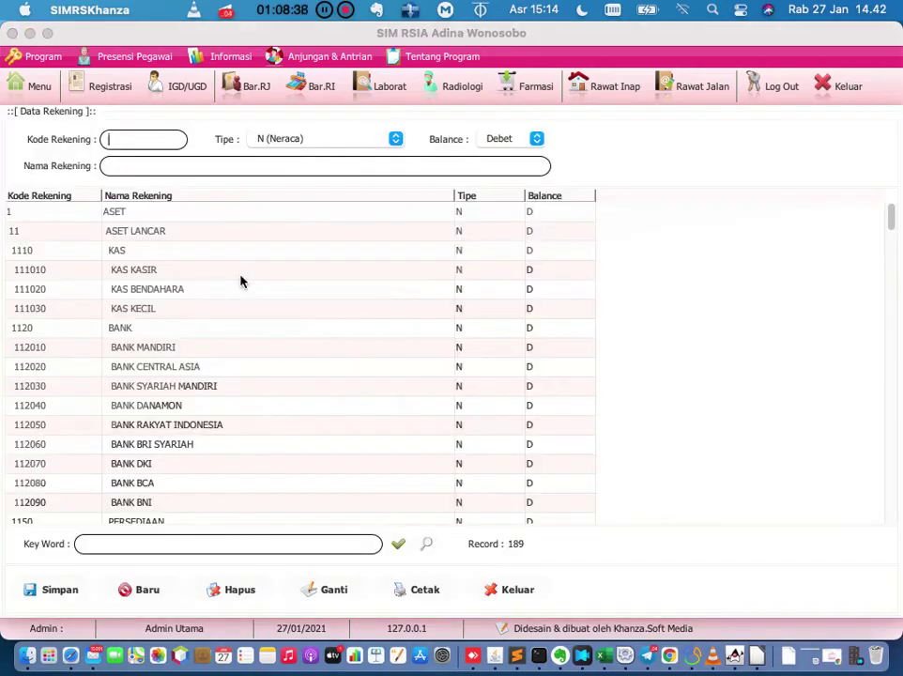
pyautogui.scroll(-3, 196, 292)
pyautogui.scroll(-15, 196, 292)
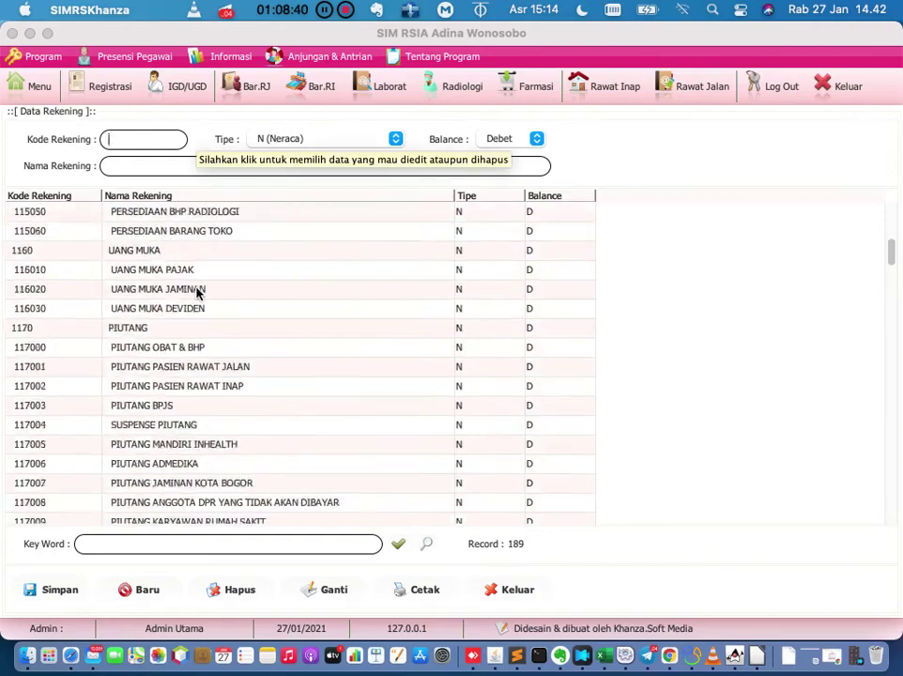
pyautogui.scroll(20, 196, 292)
pyautogui.scroll(-4, 196, 292)
pyautogui.scroll(-10, 196, 292)
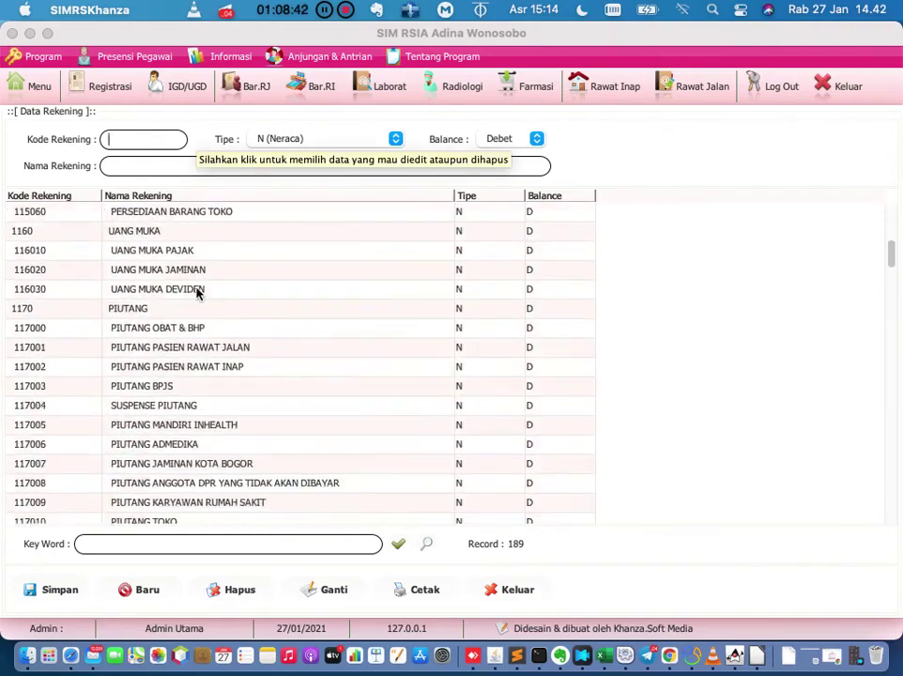
pyautogui.scroll(-15, 196, 292)
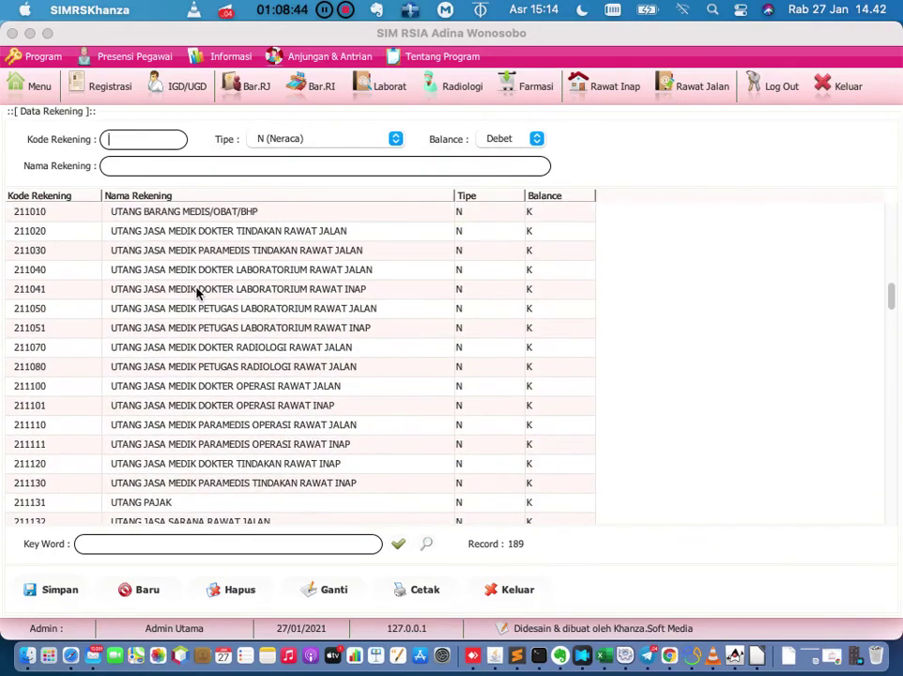
pyautogui.scroll(-4, 196, 292)
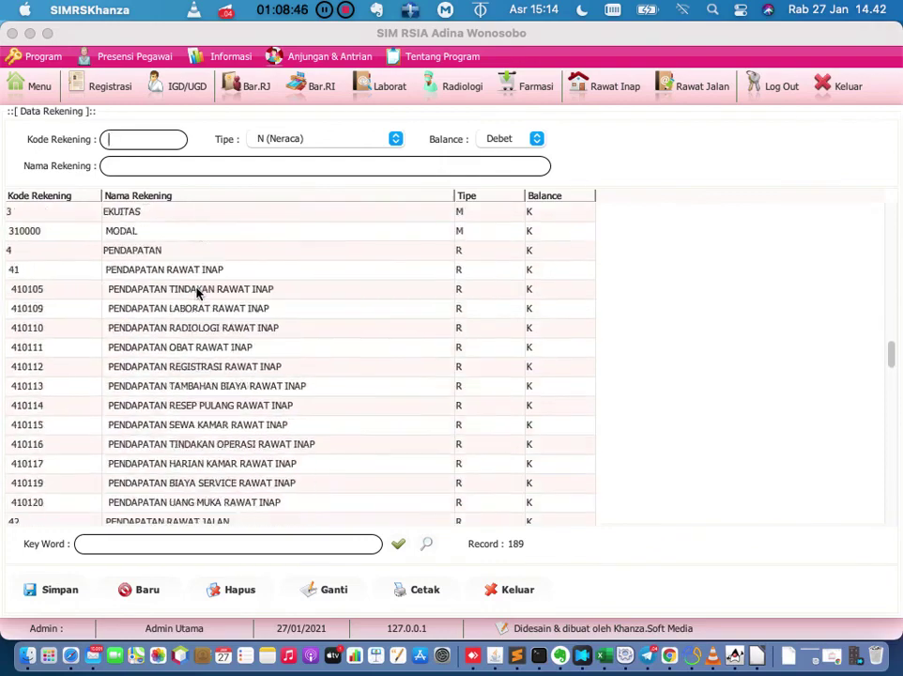
pyautogui.scroll(-4, 196, 292)
pyautogui.scroll(-7, 196, 292)
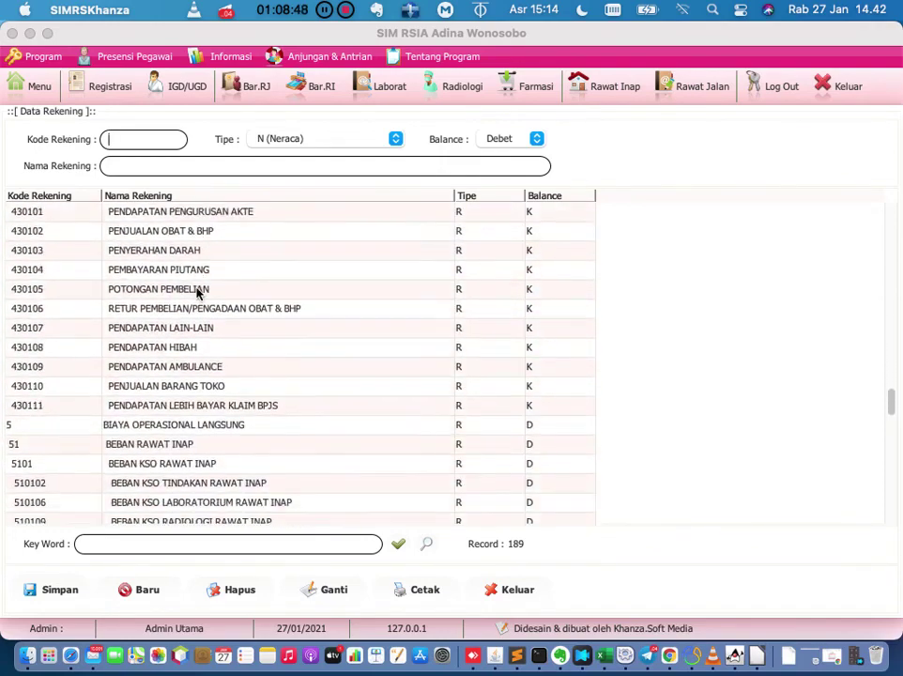
pyautogui.scroll(-8, 196, 292)
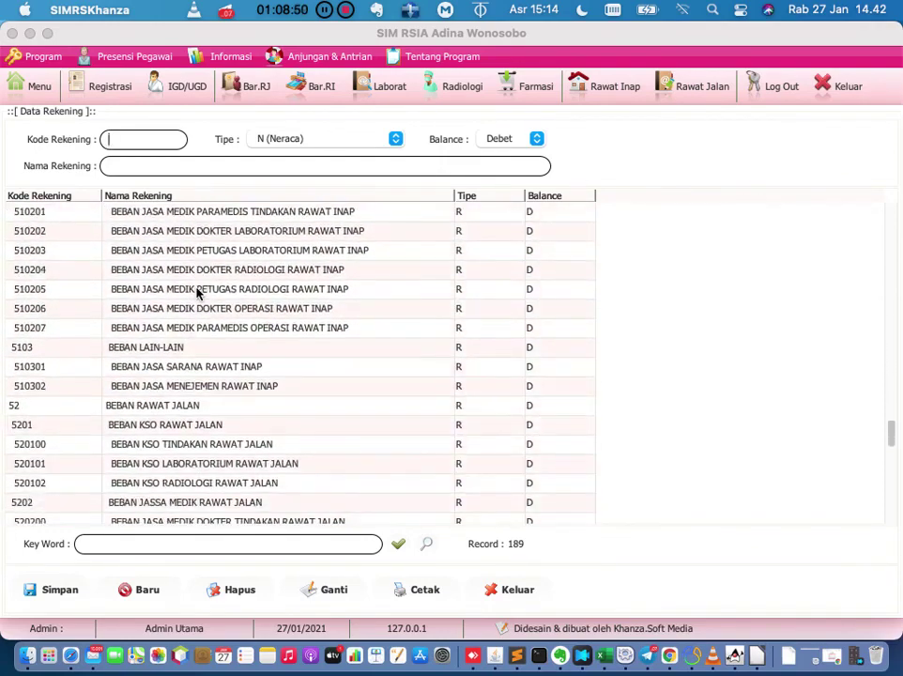
pyautogui.scroll(-3, 197, 292)
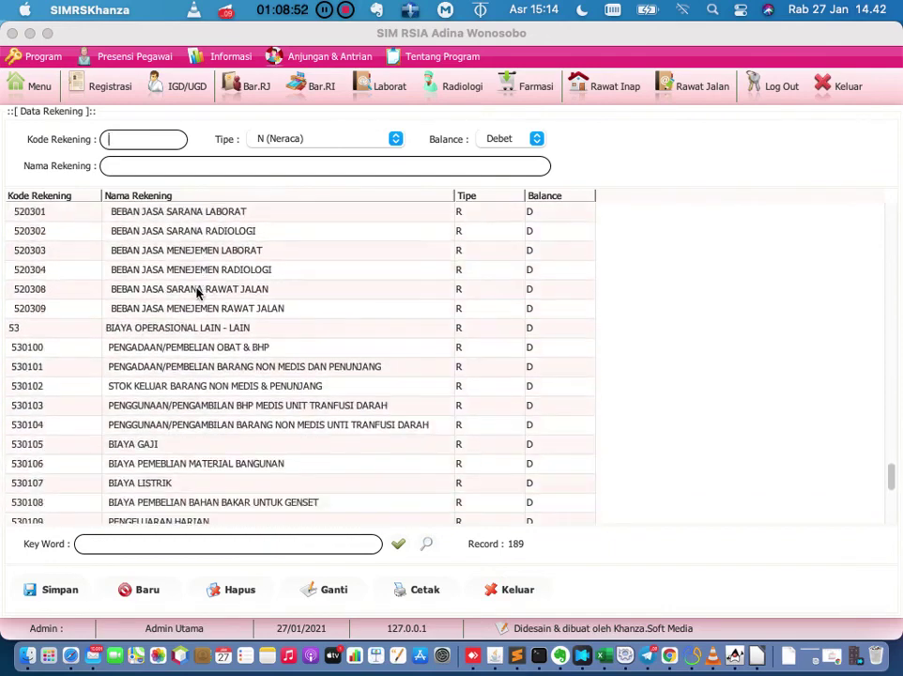
pyautogui.scroll(-6, 196, 292)
pyautogui.scroll(-2, 196, 292)
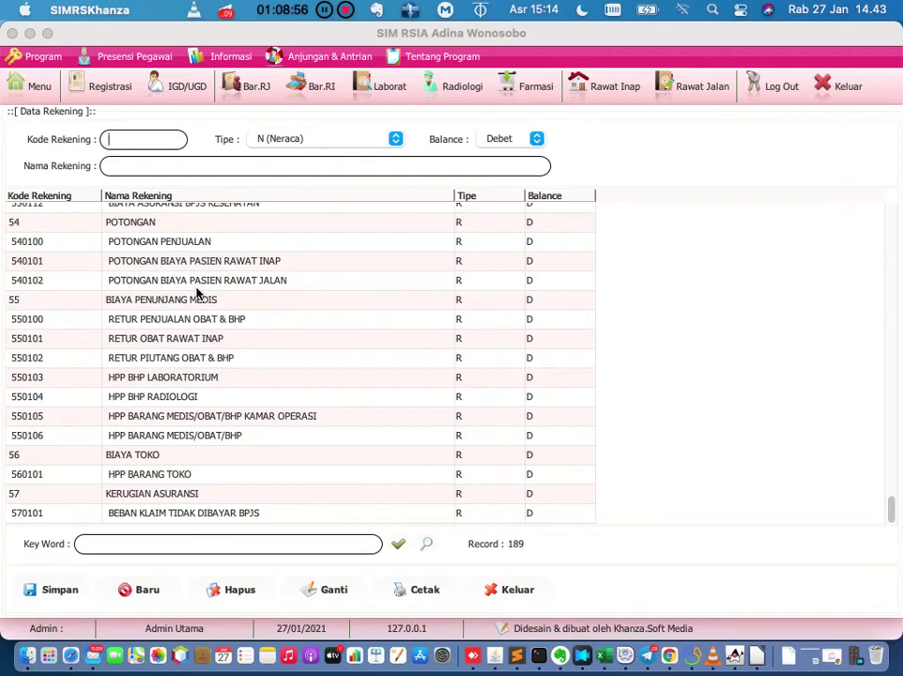
# Find PENGELUARAN HARIAN by searching 'pengelu', start a sub-account under it, then cancel.
pyautogui.click(132, 544)
pyautogui.write('pengelu')
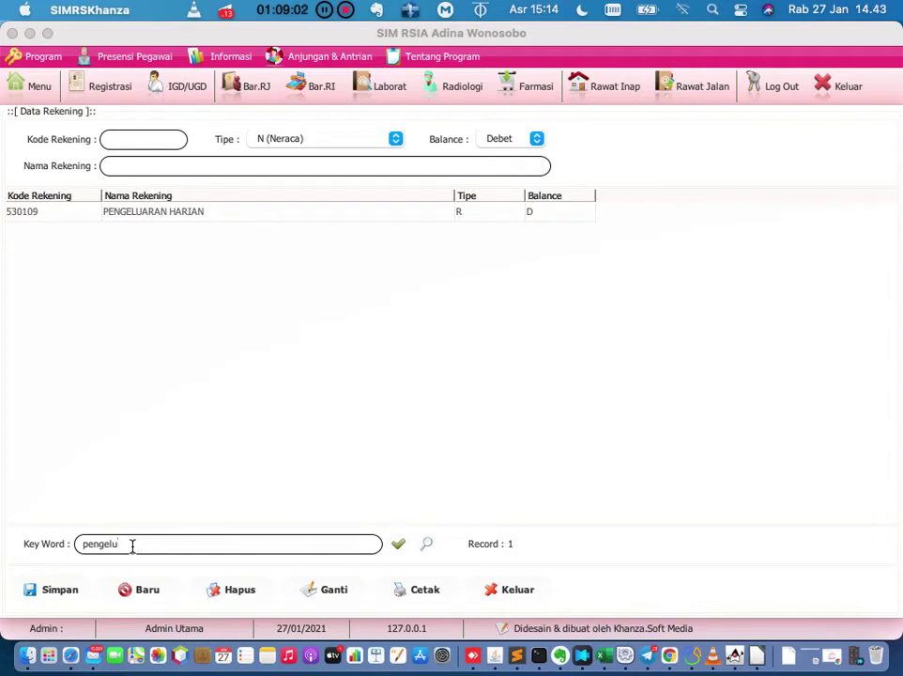
pyautogui.click(197, 210)
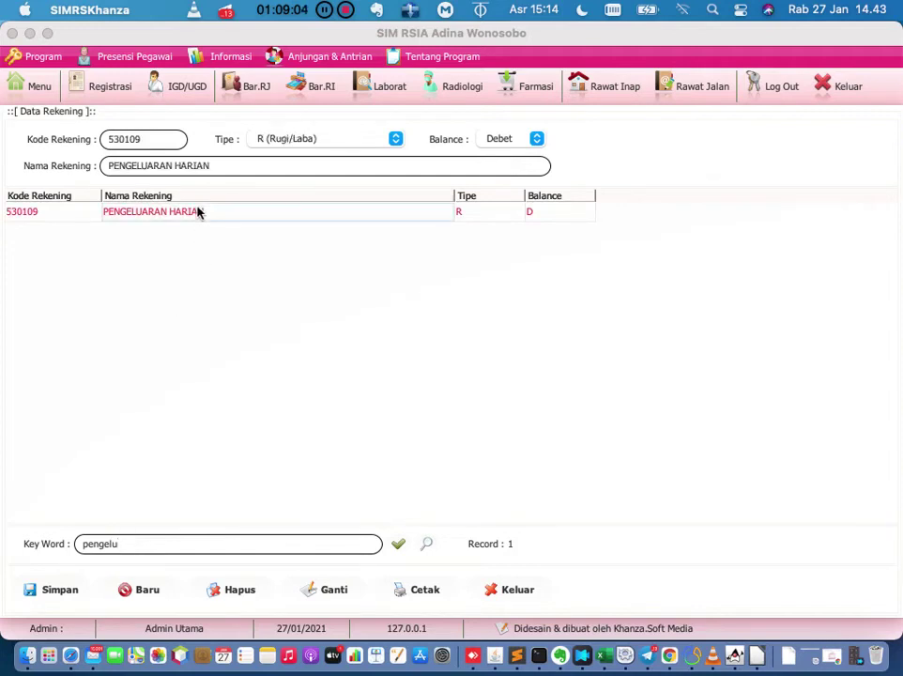
pyautogui.rightClick(197, 212)
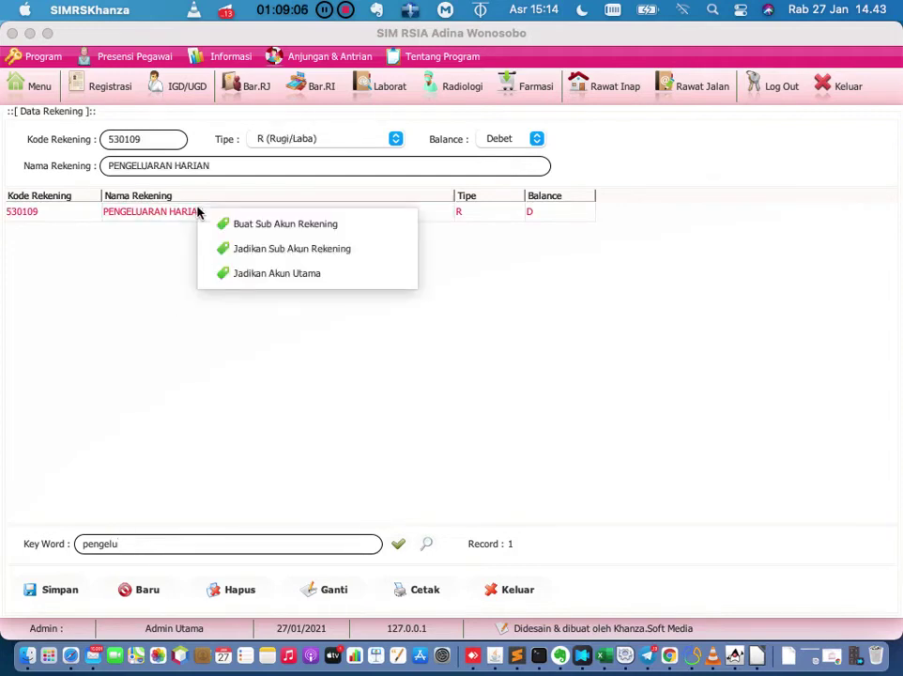
pyautogui.click(218, 225)
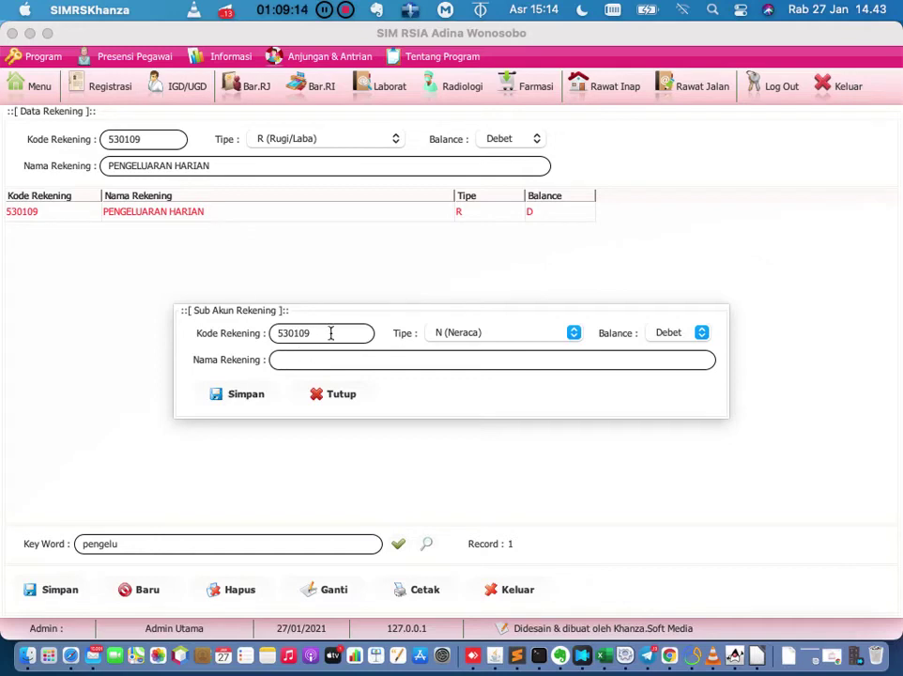
pyautogui.click(323, 365)
pyautogui.click(340, 399)
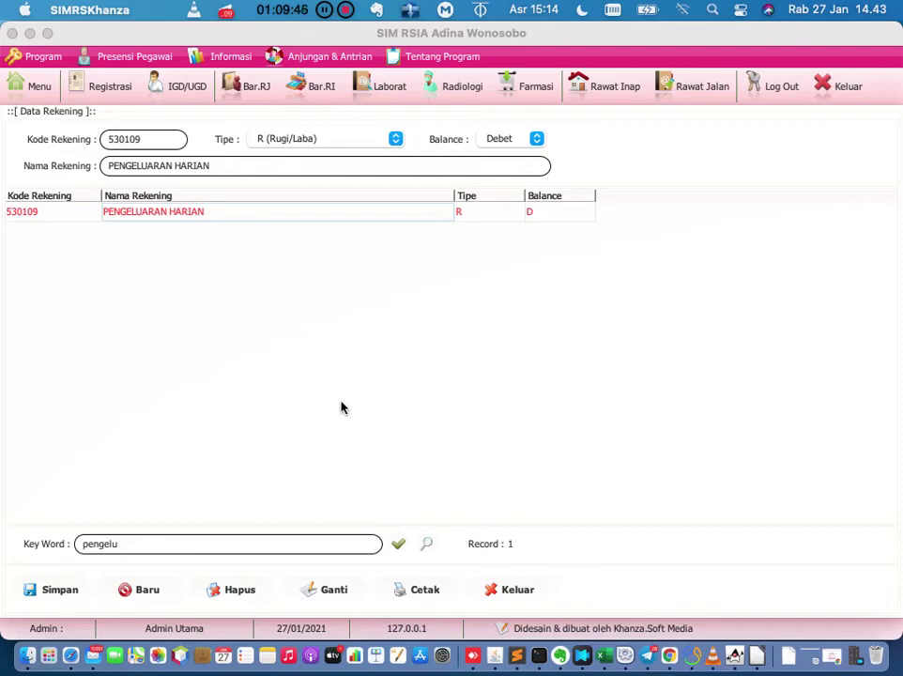
# Close Data Rekening and return to the account features menu.
pyautogui.click(521, 592)
pyautogui.click(41, 95)
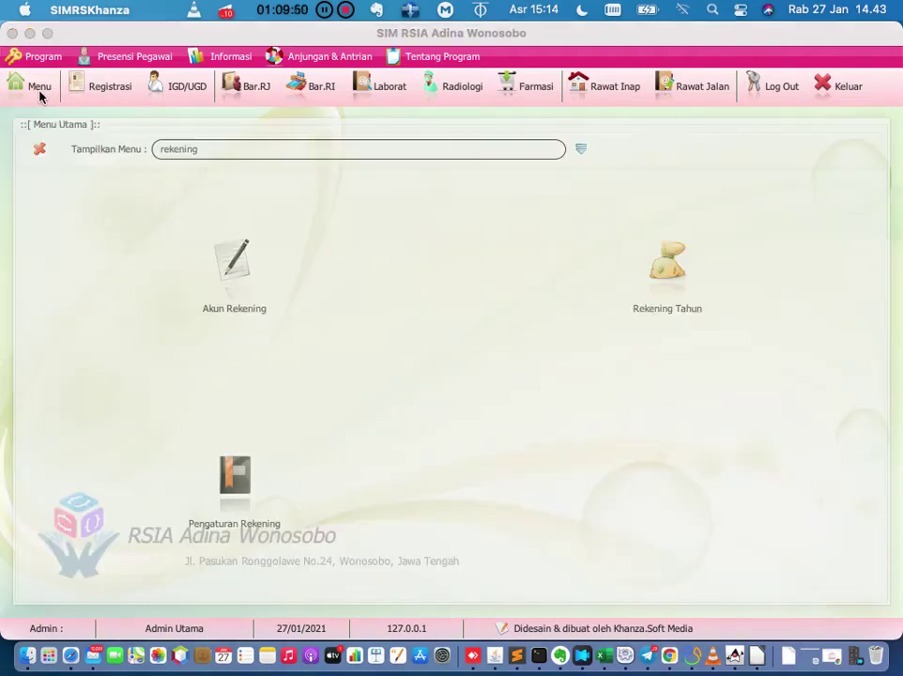
pyautogui.click(669, 276)
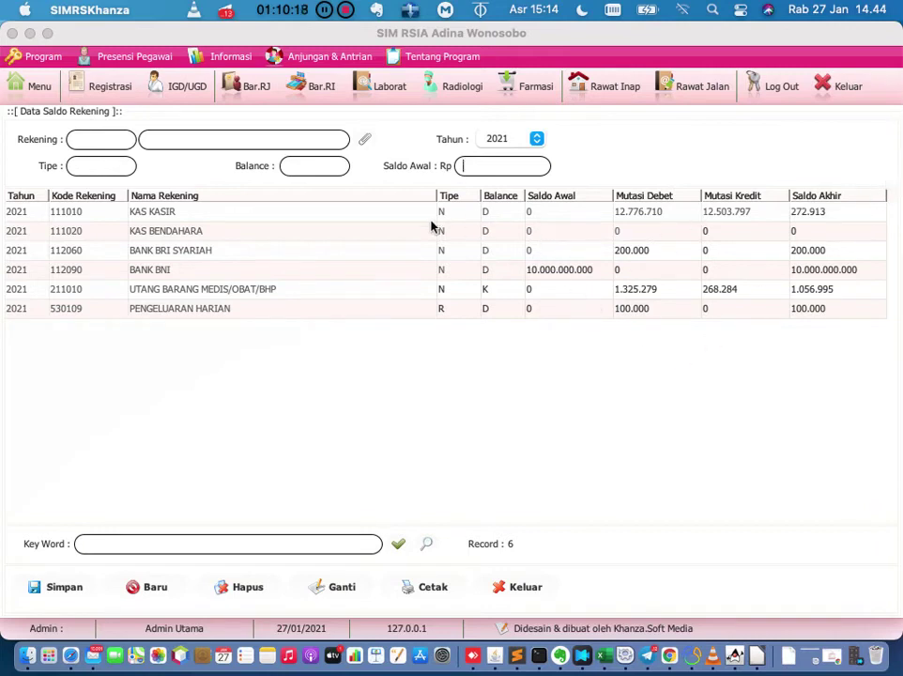
pyautogui.click(398, 219)
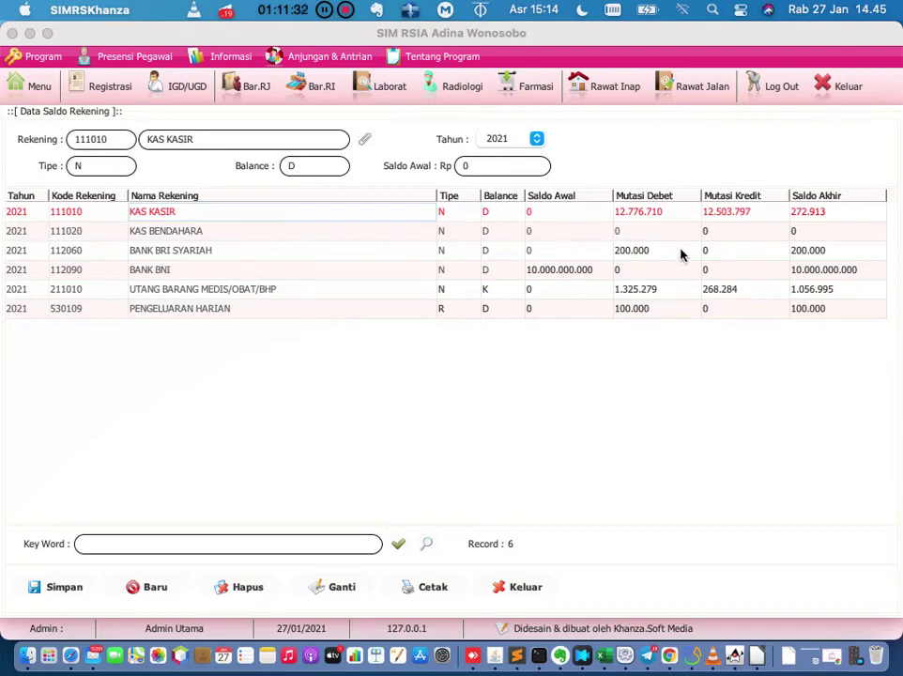
pyautogui.click(365, 139)
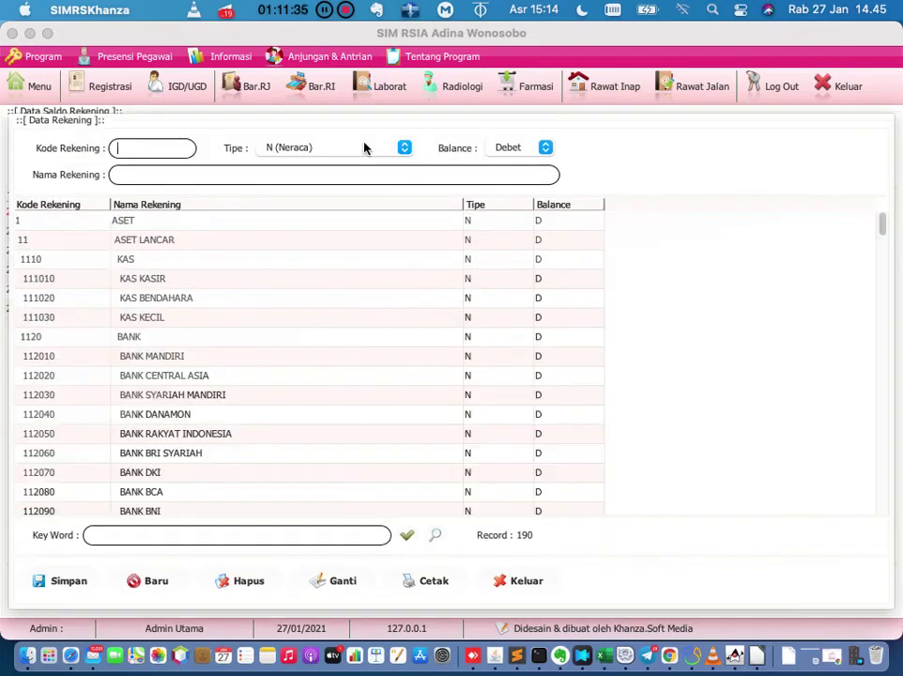
pyautogui.click(533, 586)
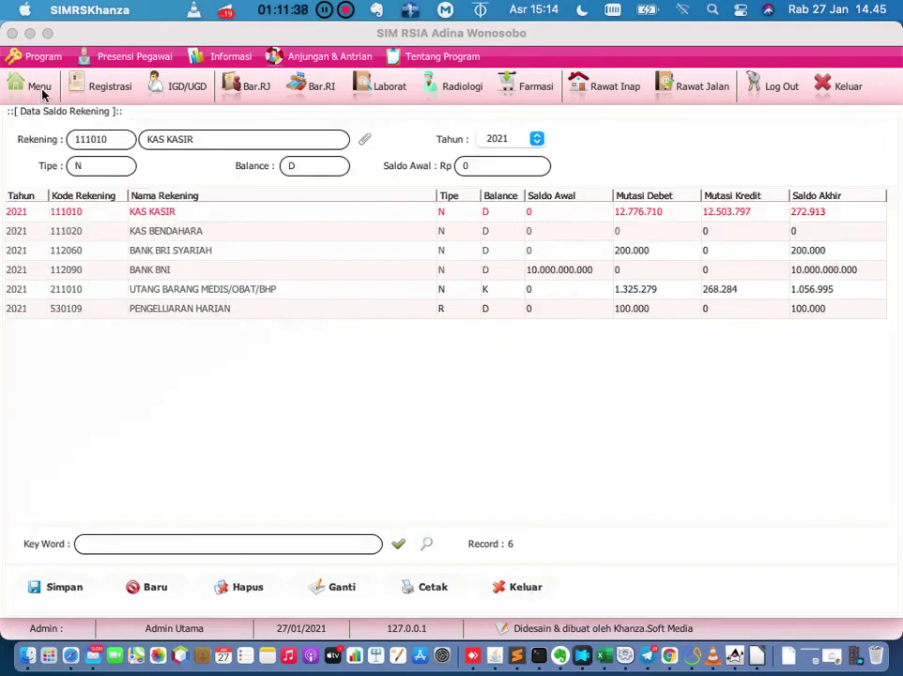
pyautogui.click(40, 90)
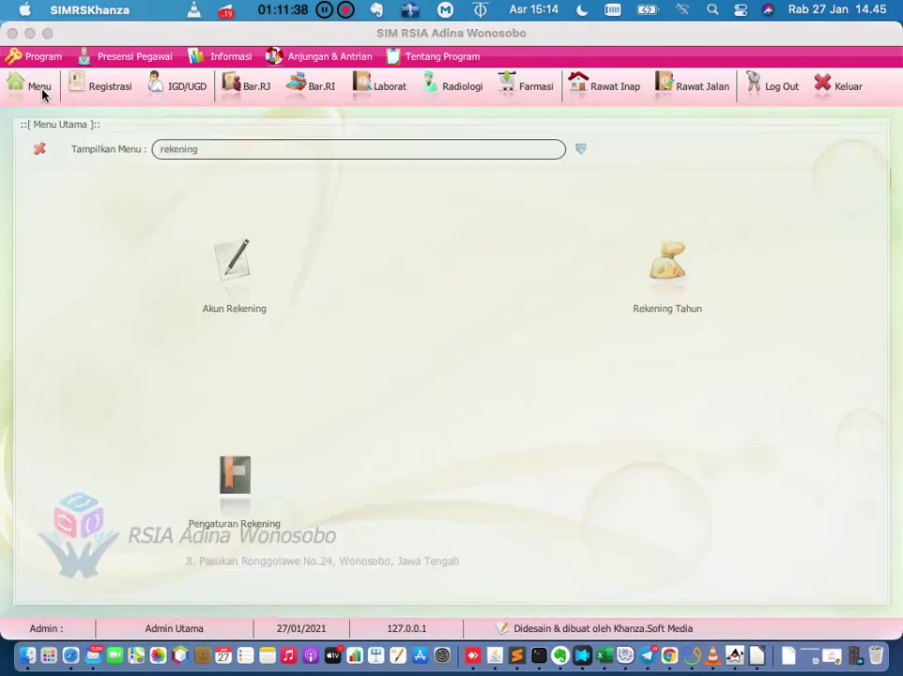
# Switch to category view, choose [J] Tarif Pelayanan, Menejemen Keuangan & Akuntansi, and browse its features.
pyautogui.click(579, 149)
pyautogui.click(552, 149)
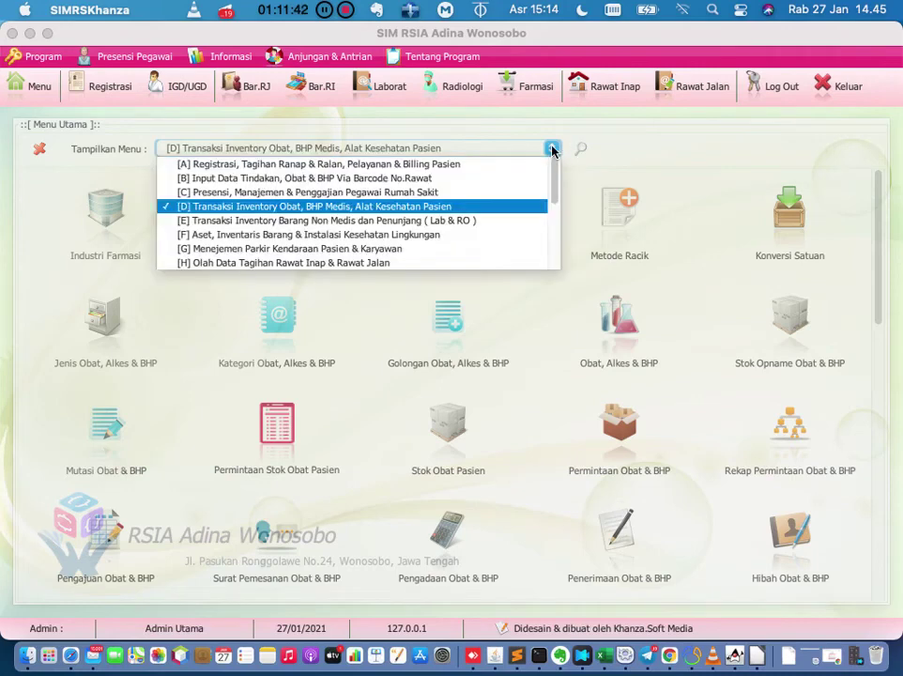
pyautogui.scroll(-3, 507, 219)
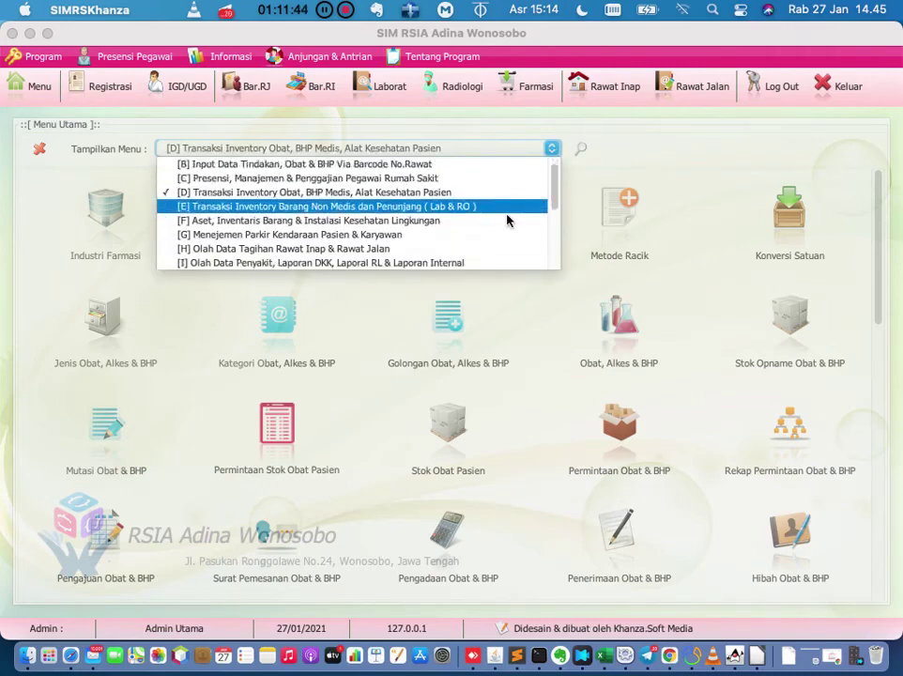
pyautogui.scroll(-1, 506, 220)
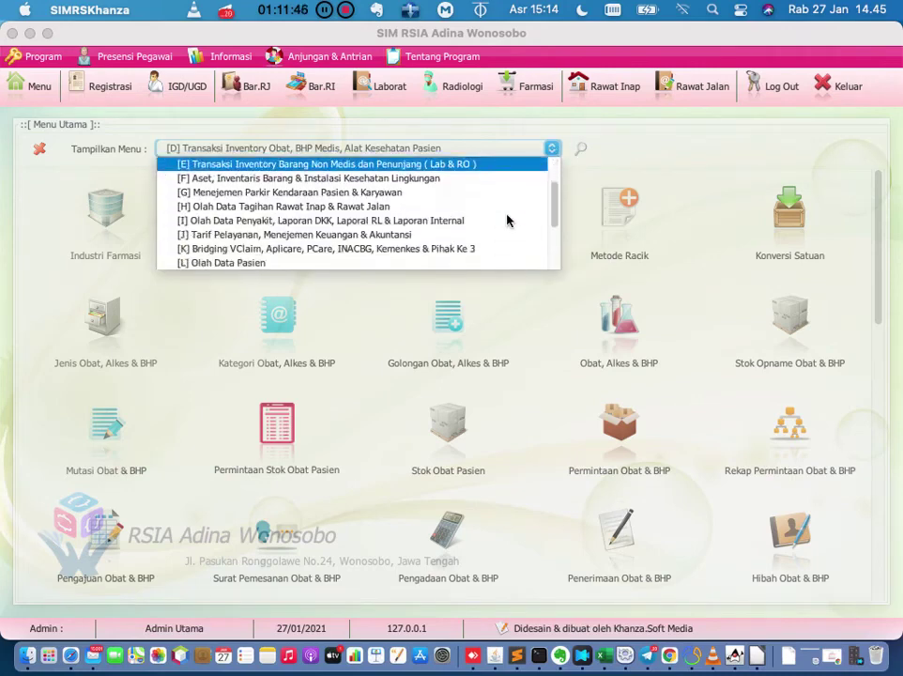
pyautogui.click(454, 235)
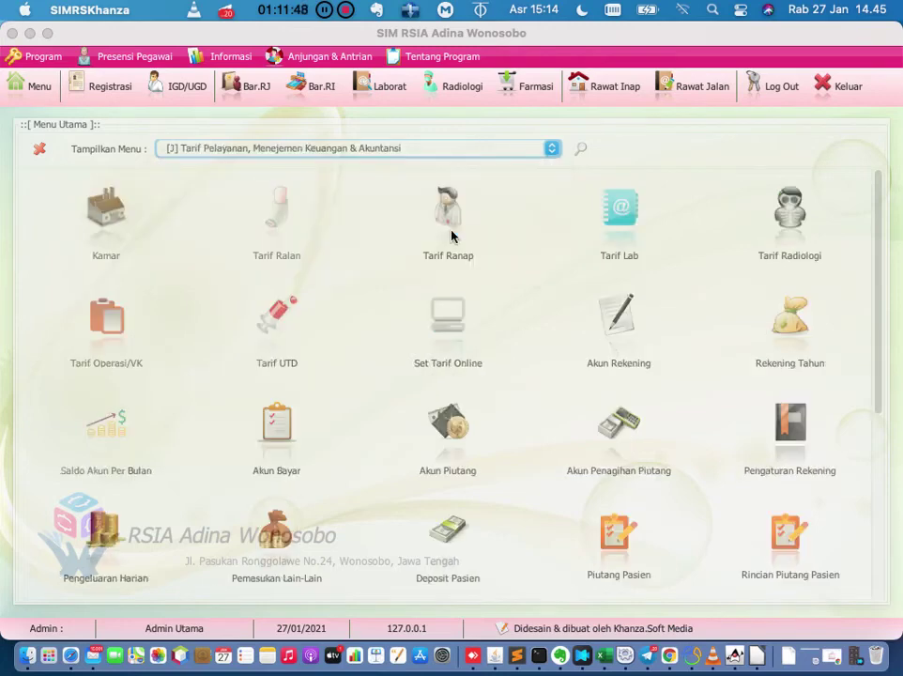
pyautogui.scroll(-2, 471, 315)
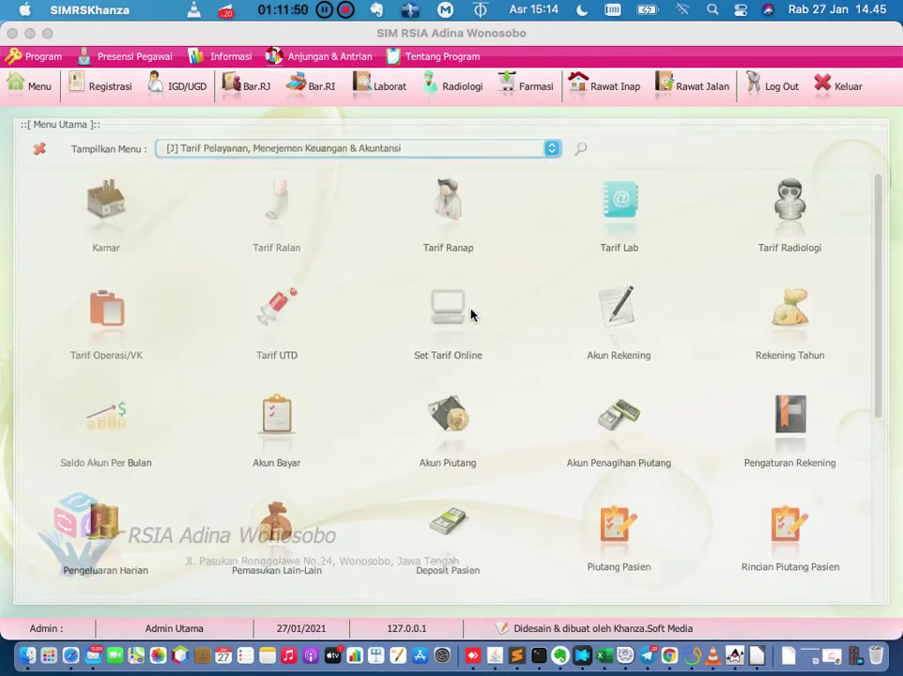
pyautogui.scroll(-1, 471, 314)
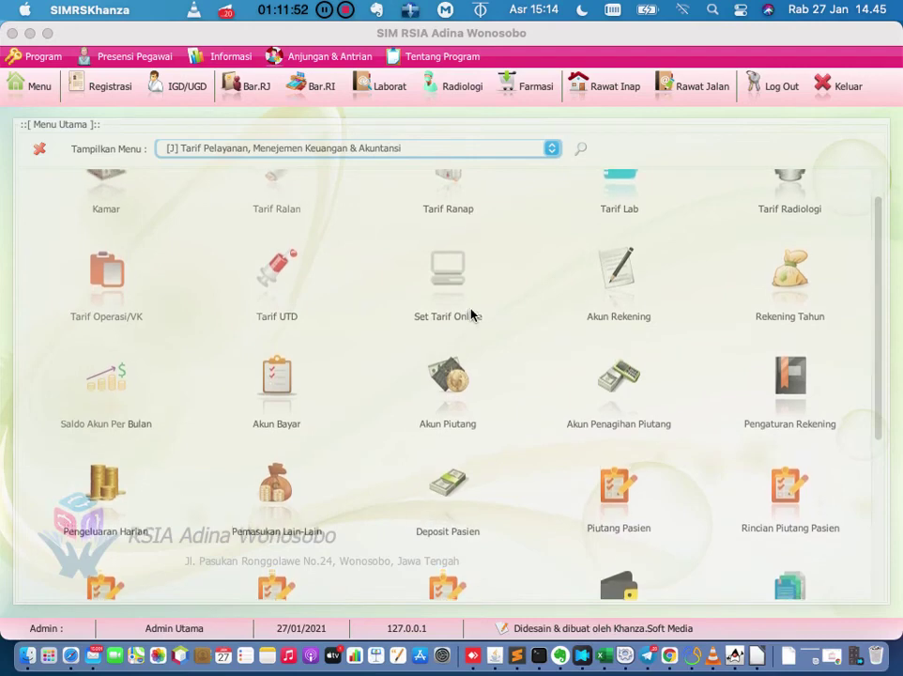
pyautogui.scroll(-1, 472, 315)
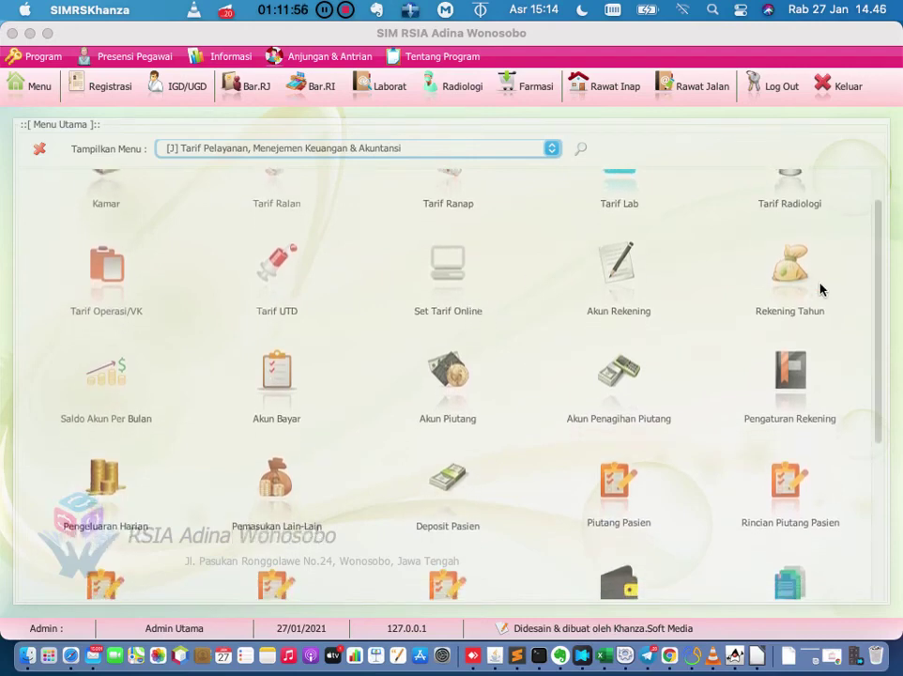
pyautogui.scroll(-1, 358, 371)
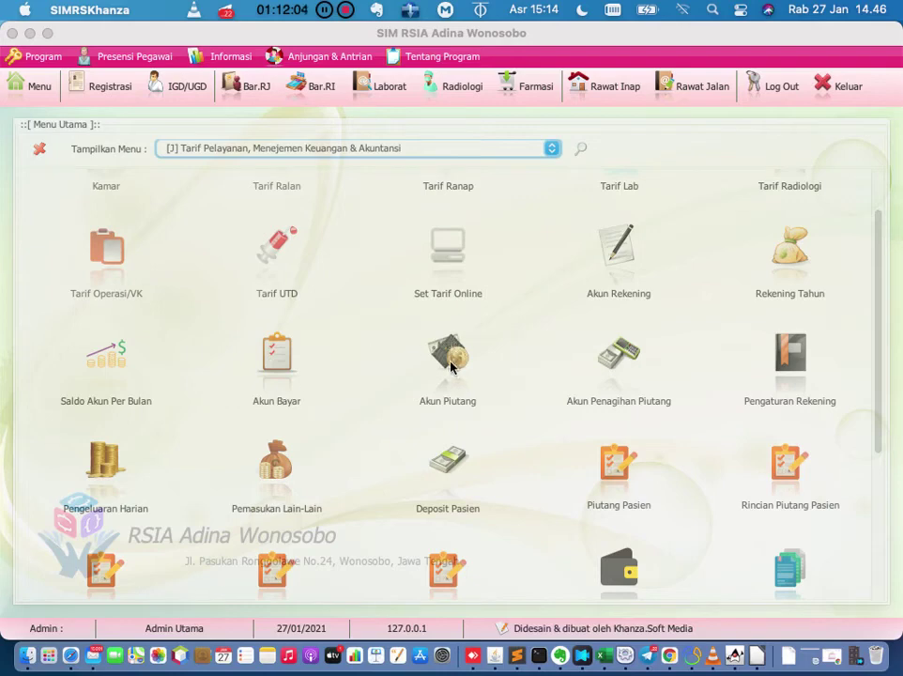
pyautogui.click(879, 385)
pyautogui.moveTo(878, 385); pyautogui.dragTo(879, 403)
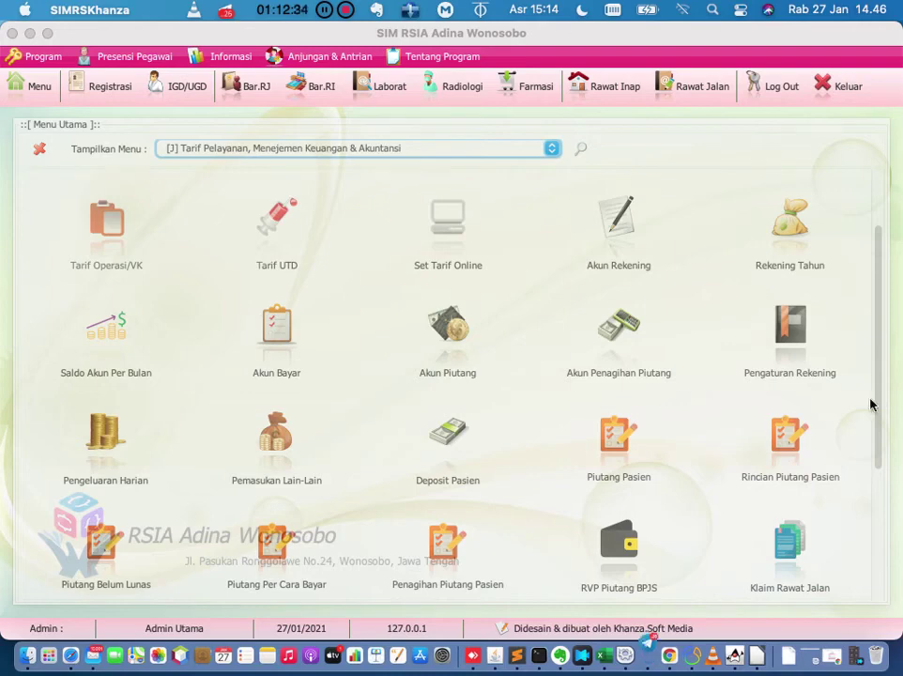
pyautogui.moveTo(879, 408); pyautogui.dragTo(883, 440)
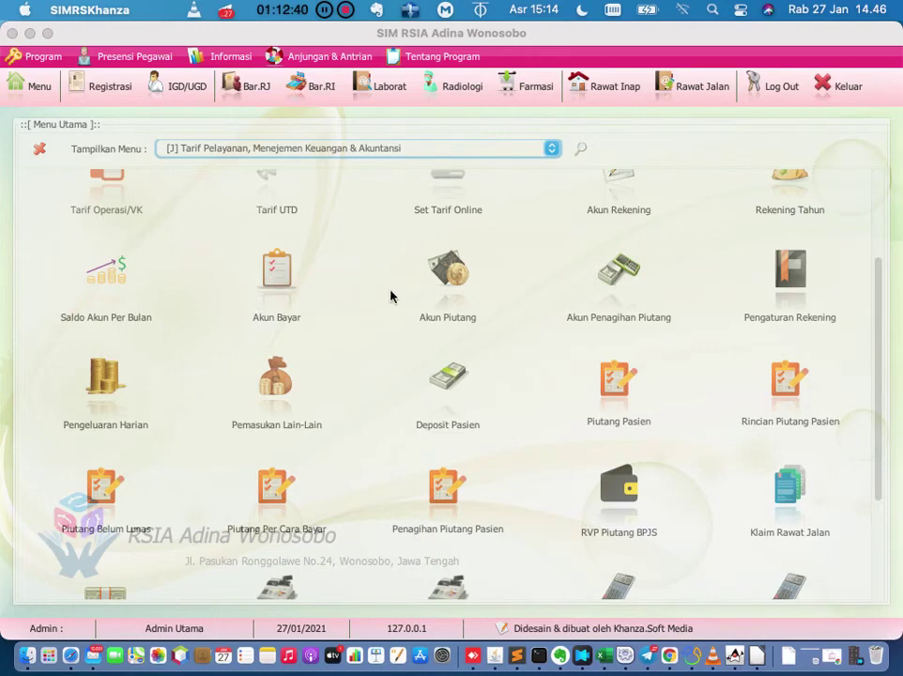
# Review the 1. Piutang Umum entry among the 7 Akun Piutang accounts, then close the form.
pyautogui.click(457, 287)
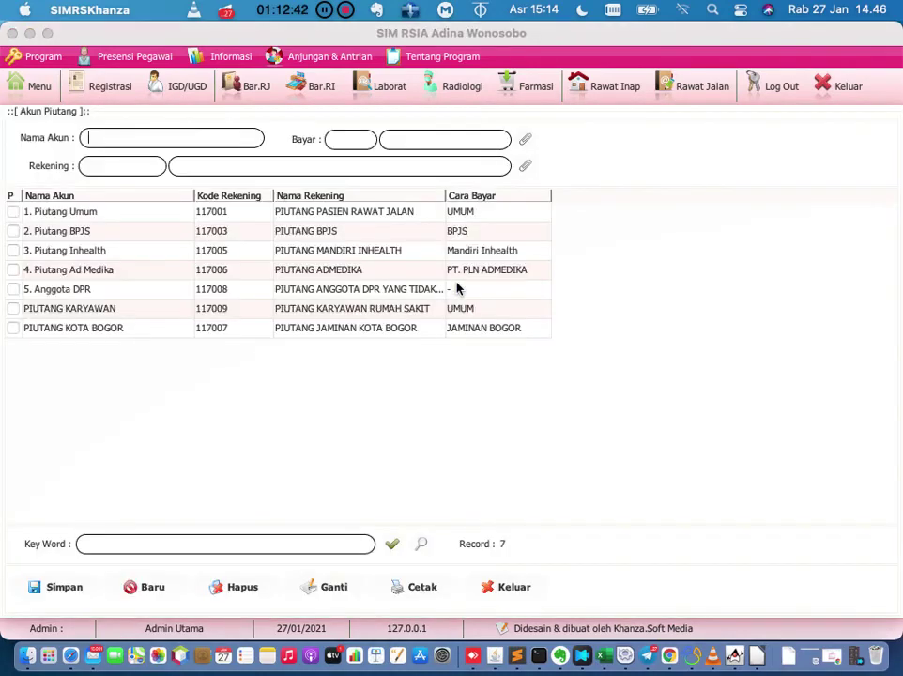
pyautogui.click(397, 221)
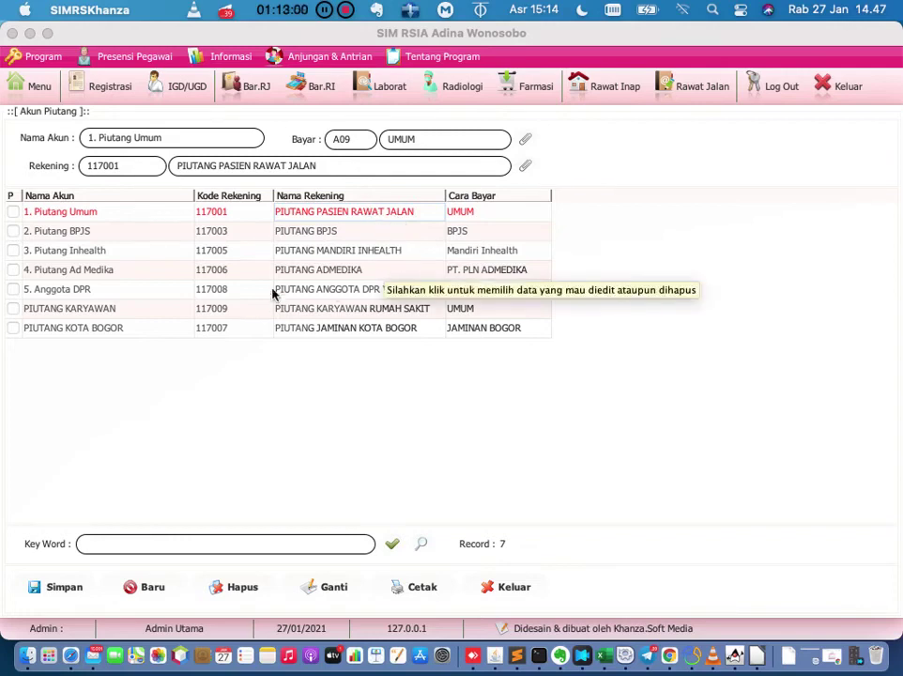
pyautogui.click(513, 589)
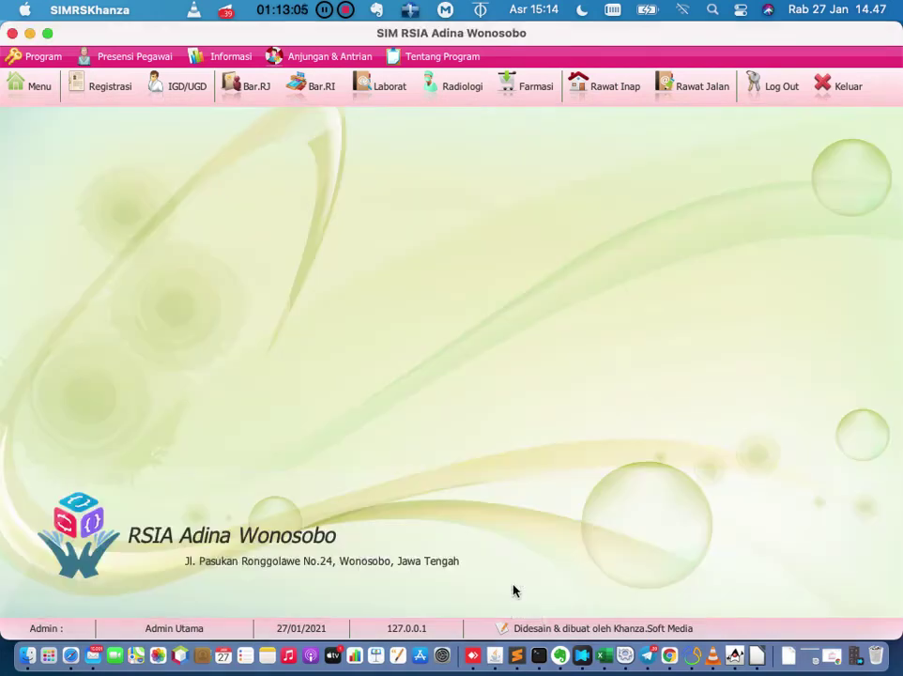
pyautogui.click(40, 87)
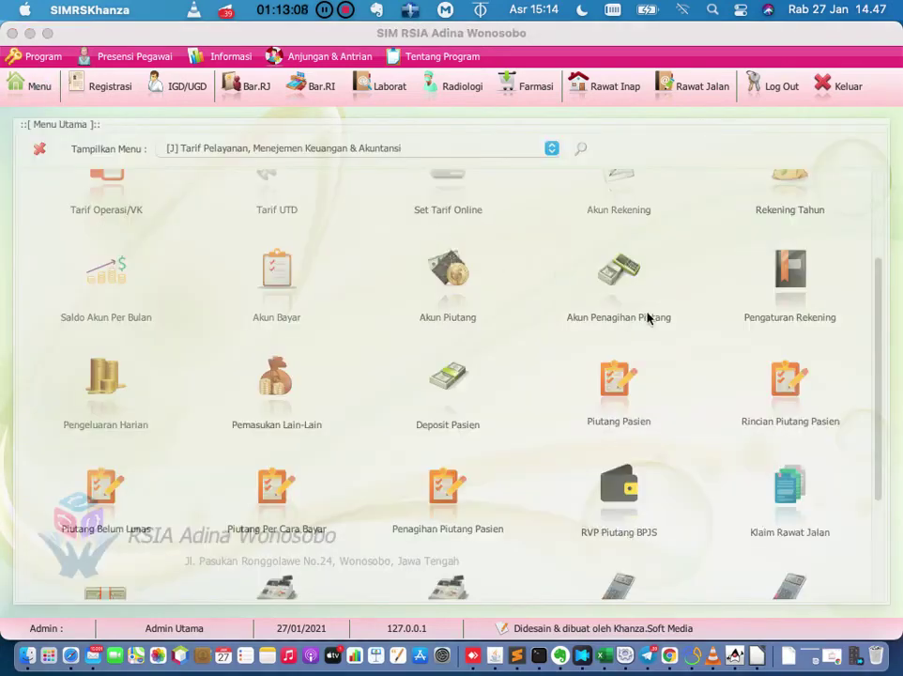
pyautogui.moveTo(879, 325); pyautogui.dragTo(877, 292)
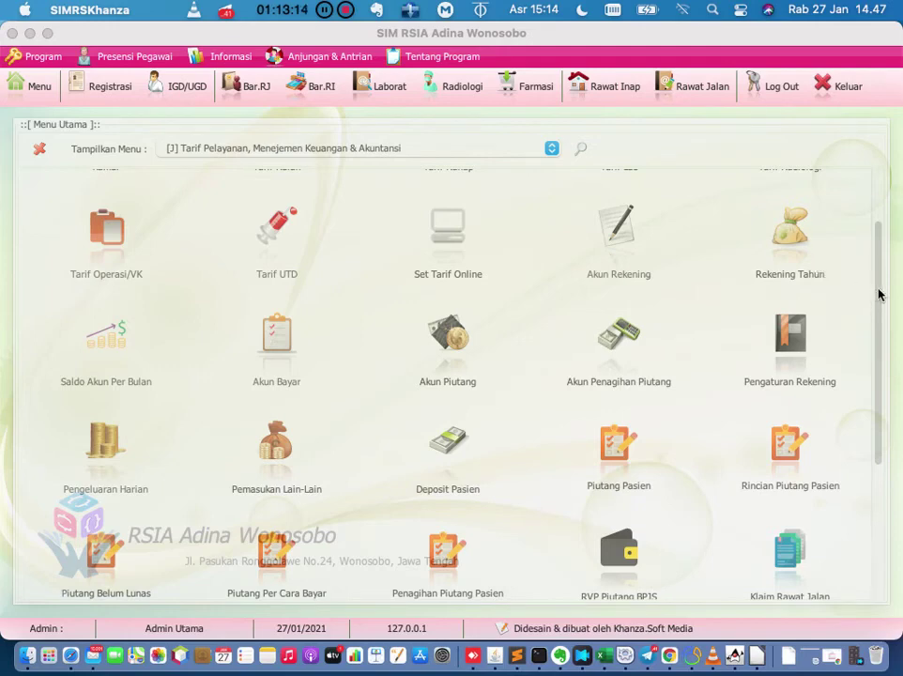
pyautogui.moveTo(879, 296)
pyautogui.mouseDown()
pyautogui.moveTo(877, 288)
pyautogui.moveTo(863, 302)
pyautogui.mouseUp()
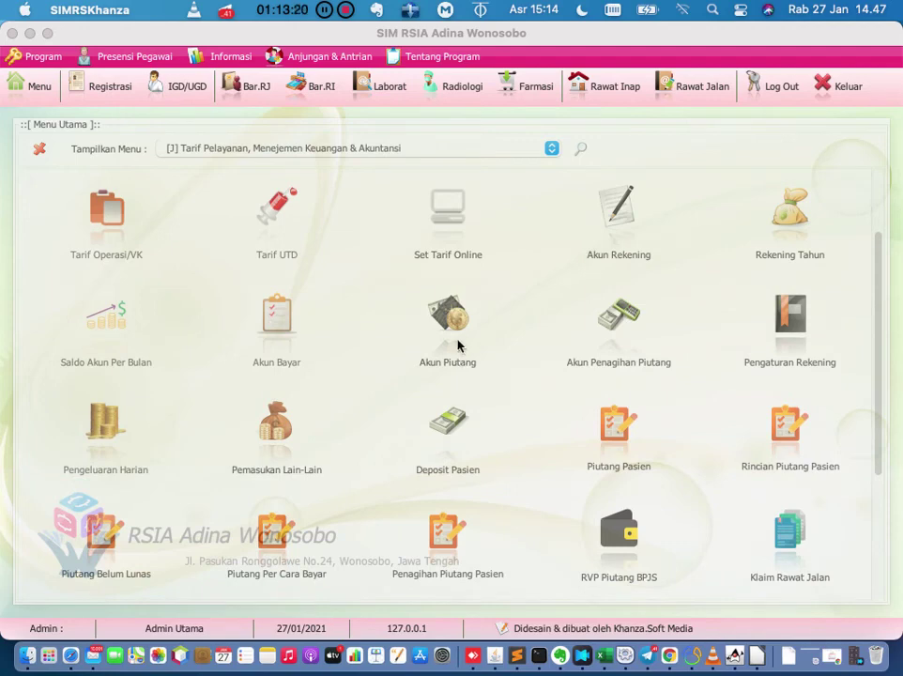
pyautogui.click(618, 319)
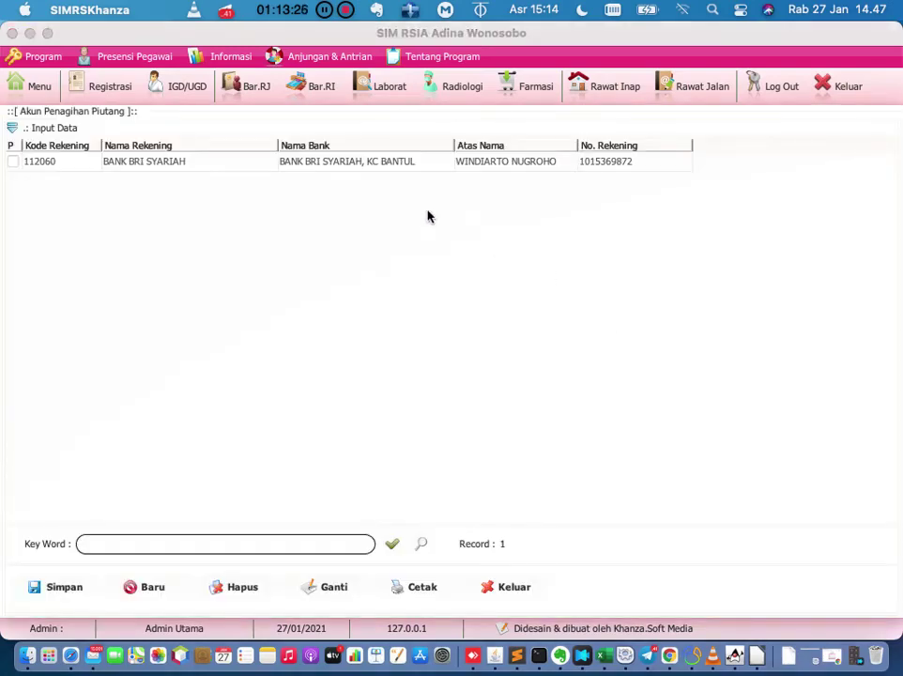
pyautogui.click(301, 169)
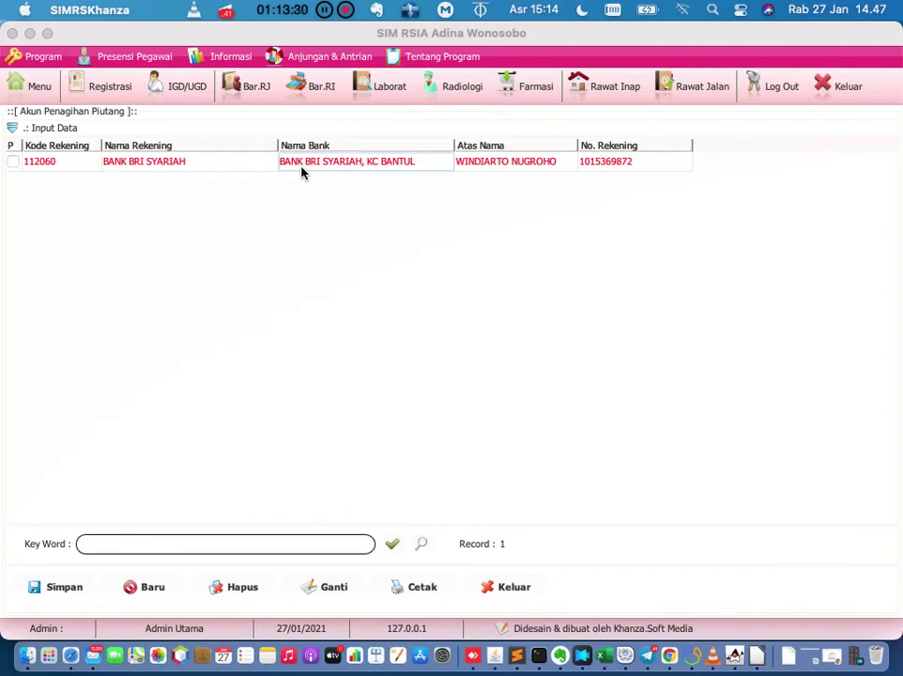
pyautogui.click(13, 128)
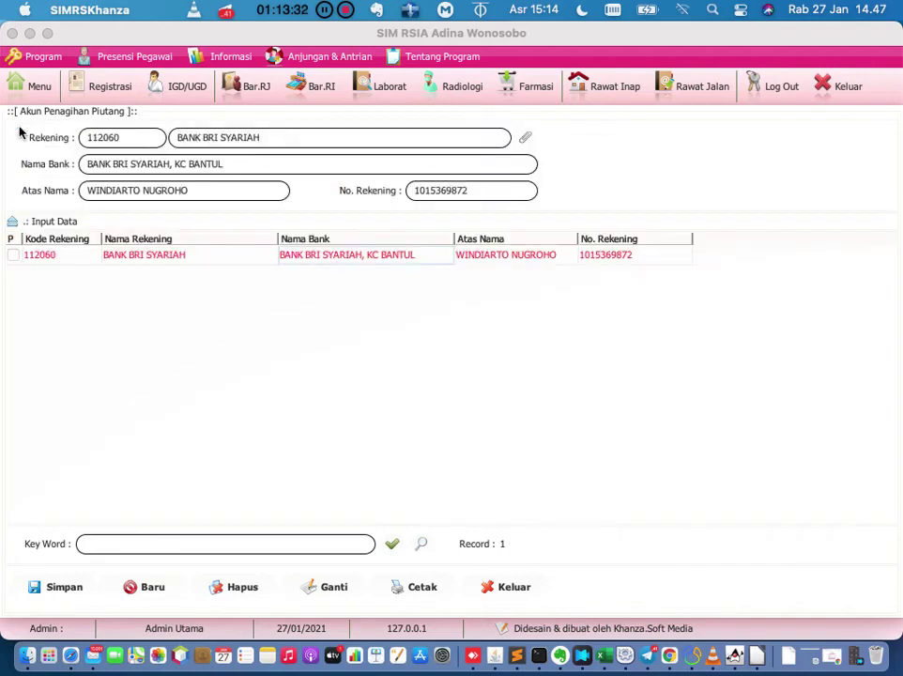
pyautogui.click(146, 593)
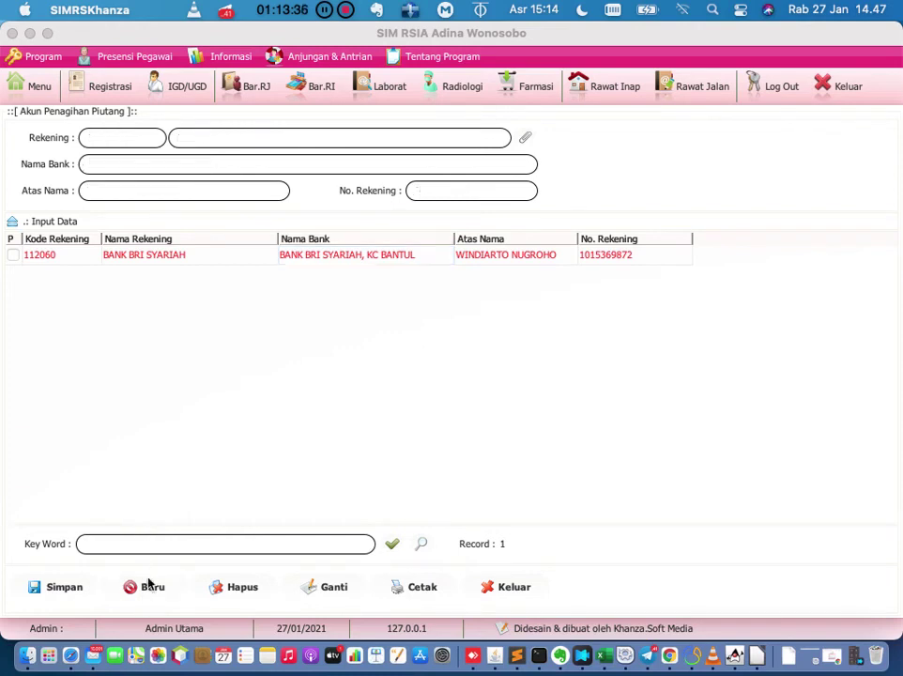
pyautogui.click(511, 589)
pyautogui.click(37, 89)
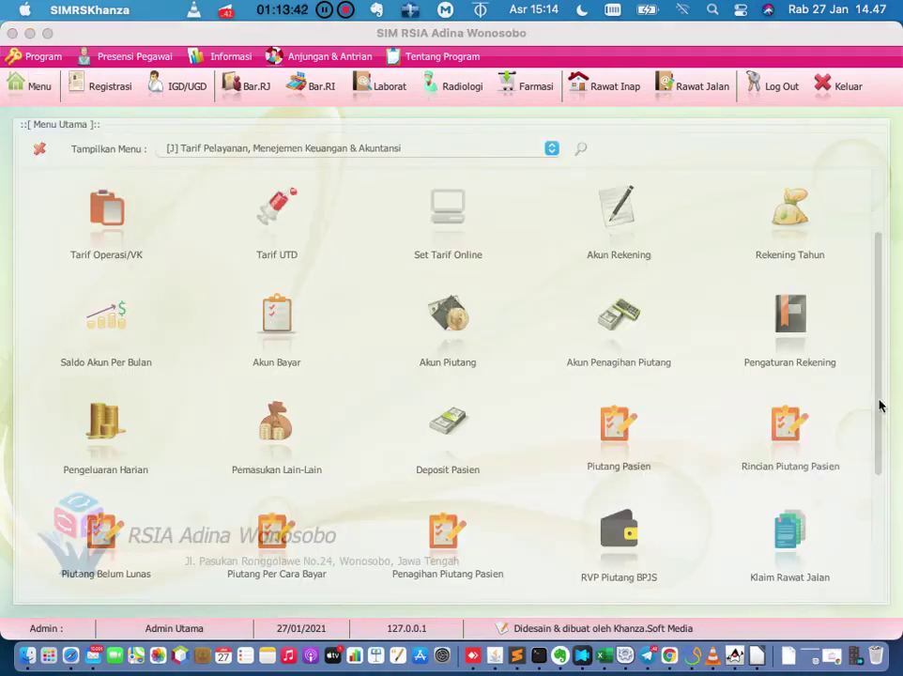
# Show the Daftar Pasien Rawat Inap list of 11 patients not yet discharged.
pyautogui.moveTo(877, 399); pyautogui.dragTo(880, 453)
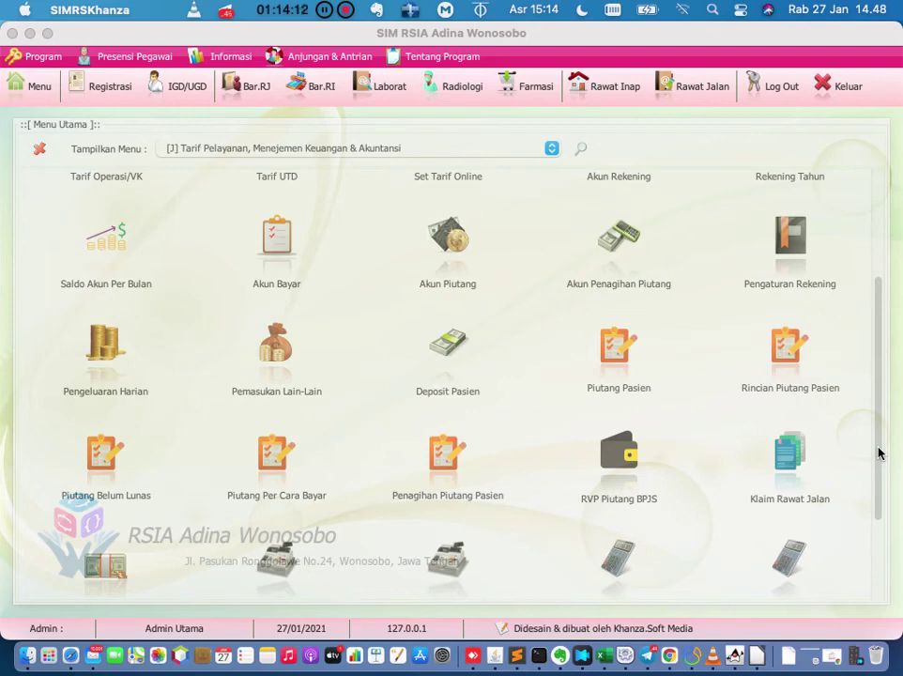
pyautogui.click(609, 85)
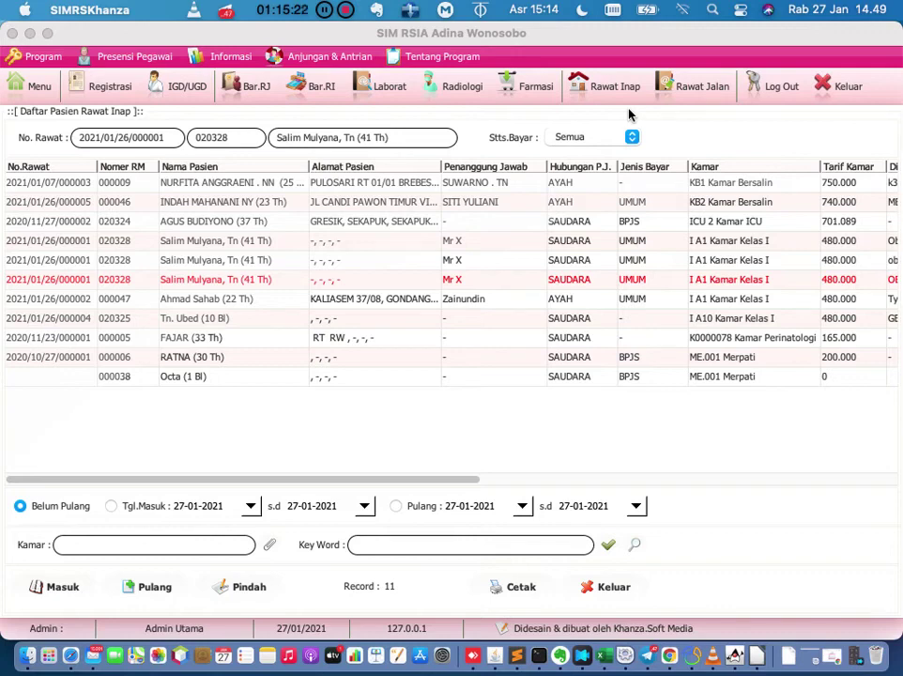
# Close Daftar Pasien Rawat Inap and return to the finance and accounting menu.
pyautogui.click(606, 587)
pyautogui.click(28, 87)
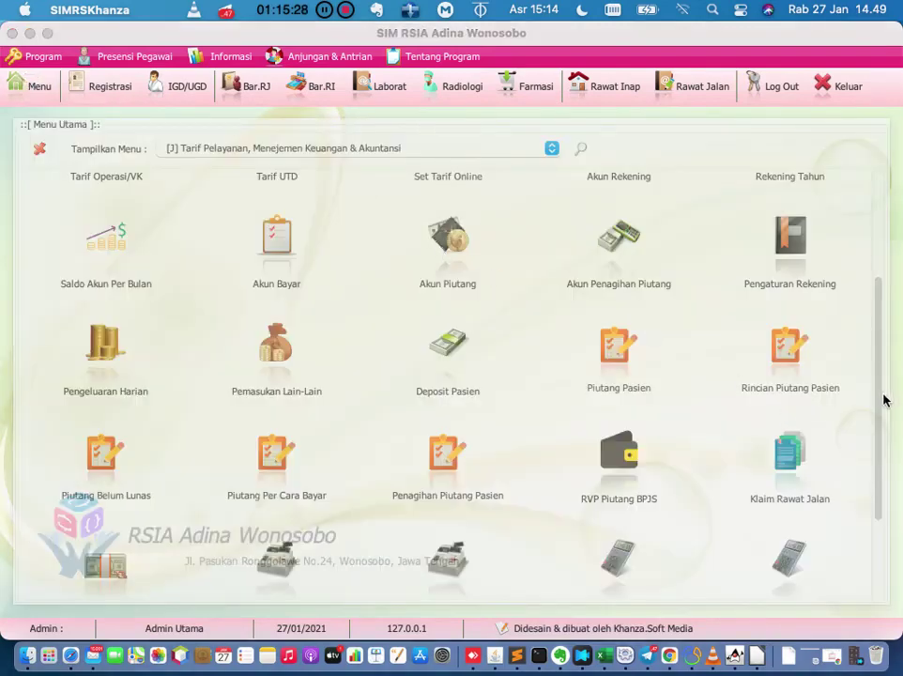
# Bring up the empty Pemasukan Lain-Lain form numbered PL210127001.
pyautogui.click(880, 404)
pyautogui.moveTo(880, 404); pyautogui.dragTo(881, 403)
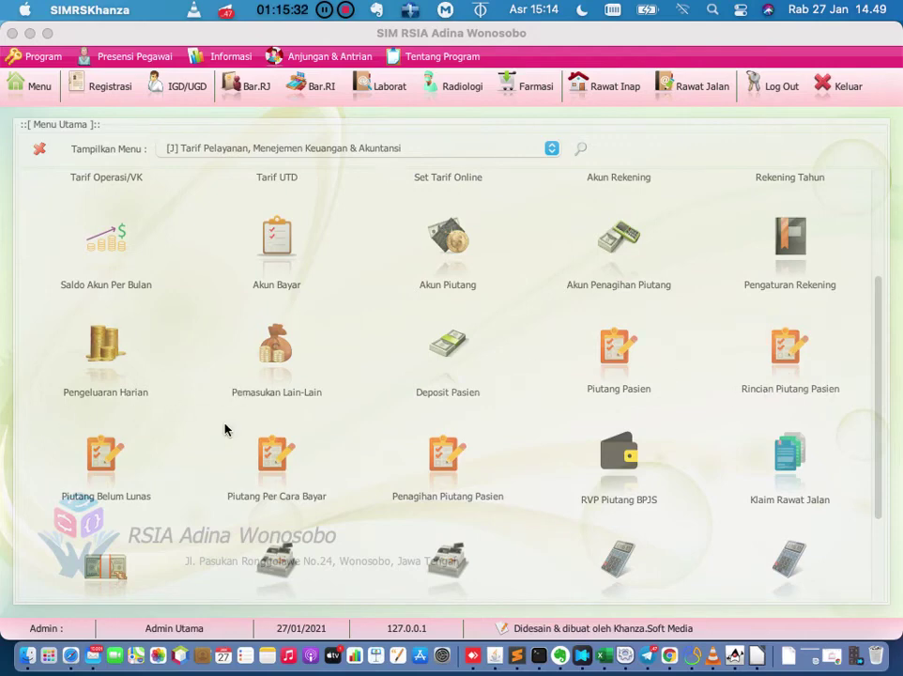
pyautogui.click(274, 363)
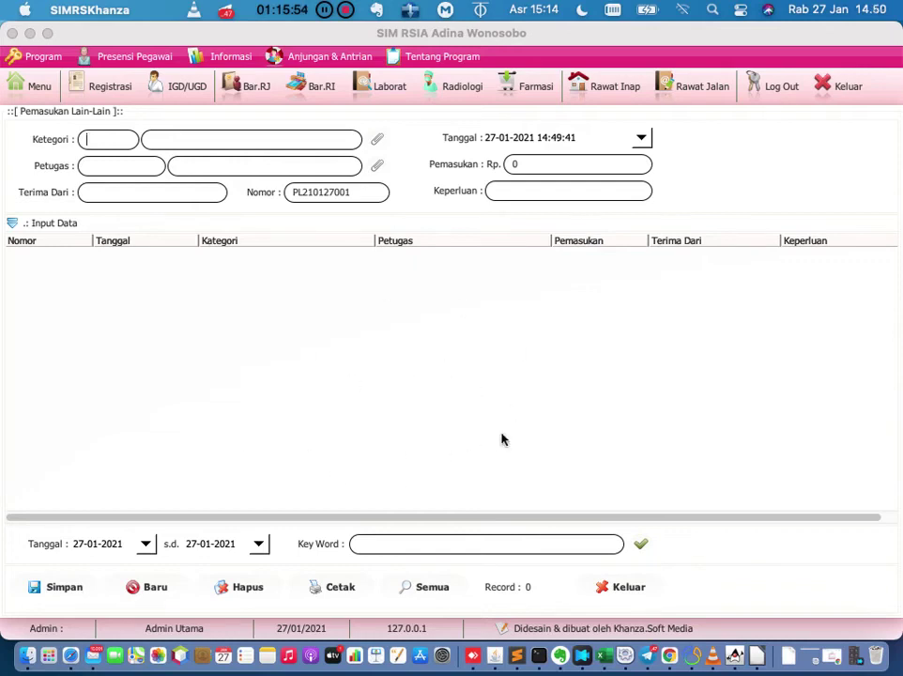
pyautogui.click(623, 586)
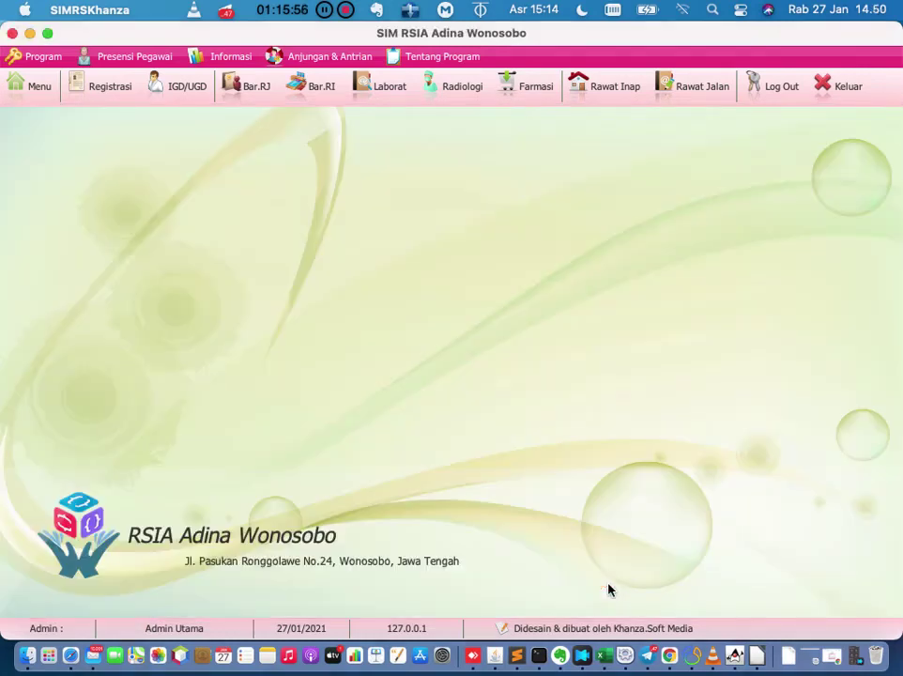
pyautogui.click(41, 86)
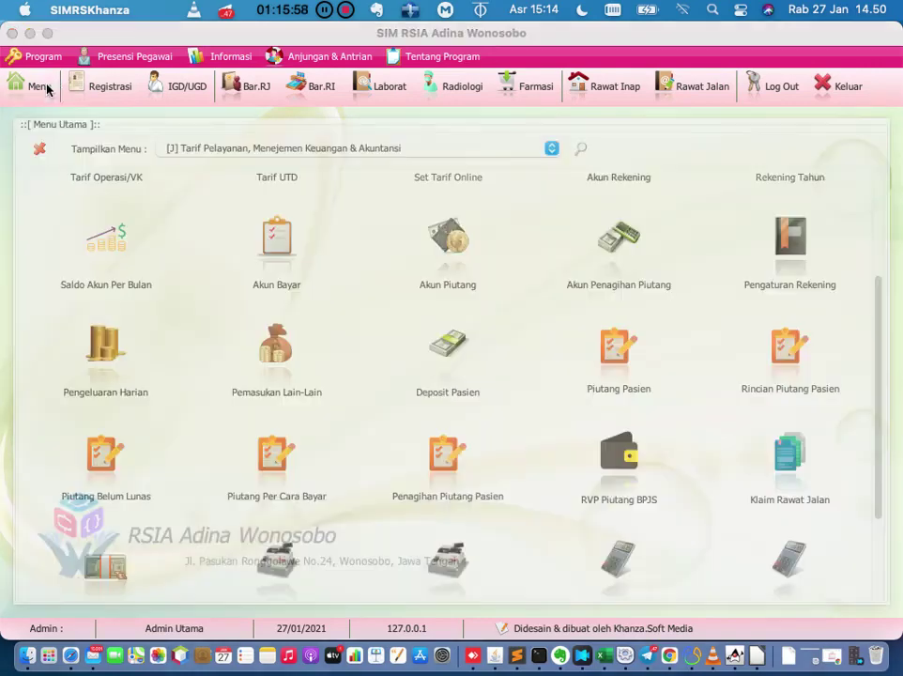
pyautogui.click(290, 365)
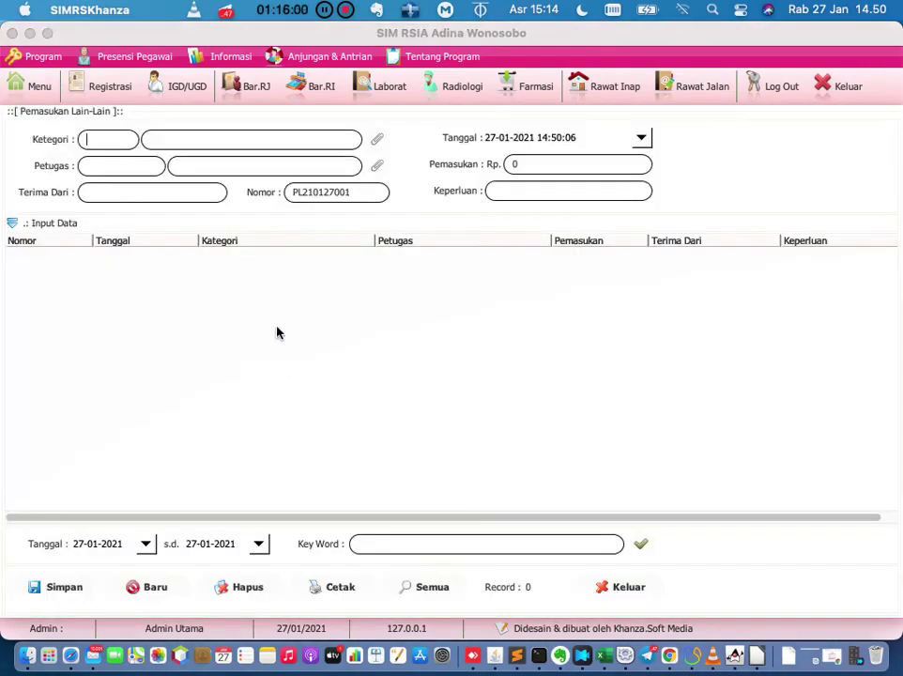
# Browse the other-income categories, choose 02 Penerimaan Pembayaran Parkir, and go back to the finance menu.
pyautogui.click(375, 141)
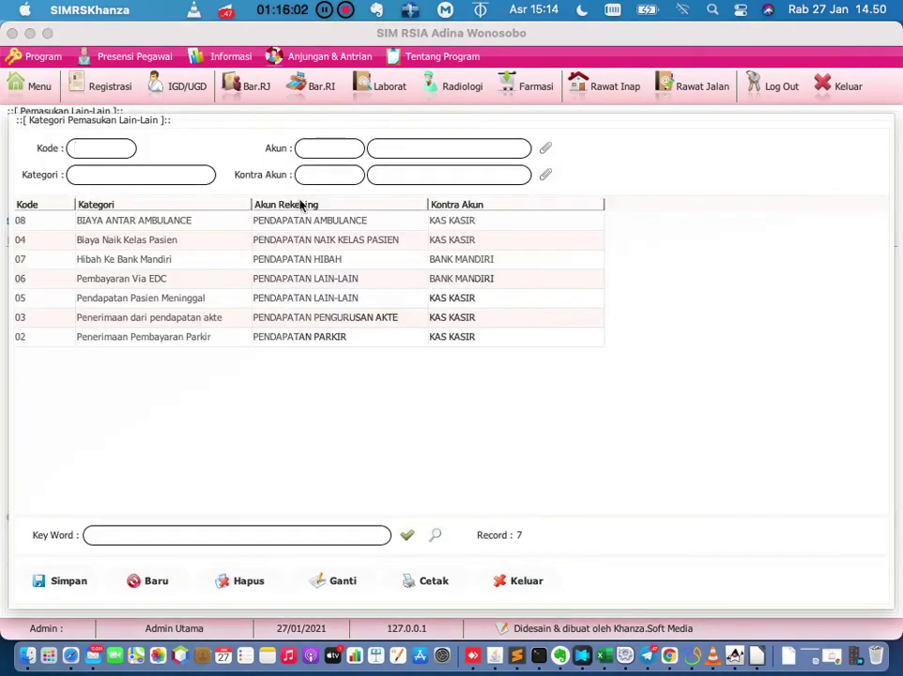
pyautogui.click(232, 222)
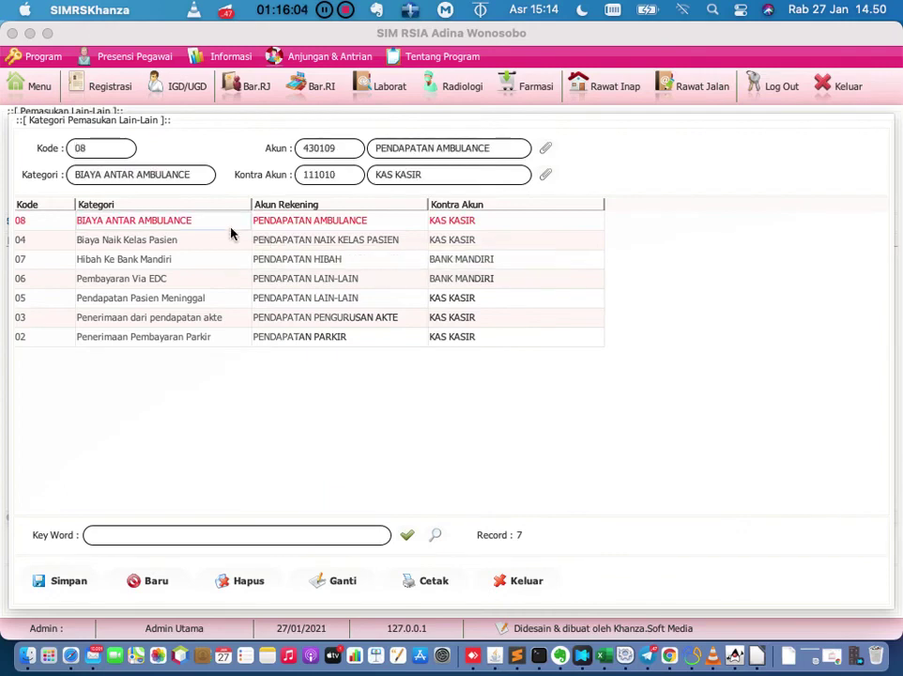
pyautogui.click(230, 241)
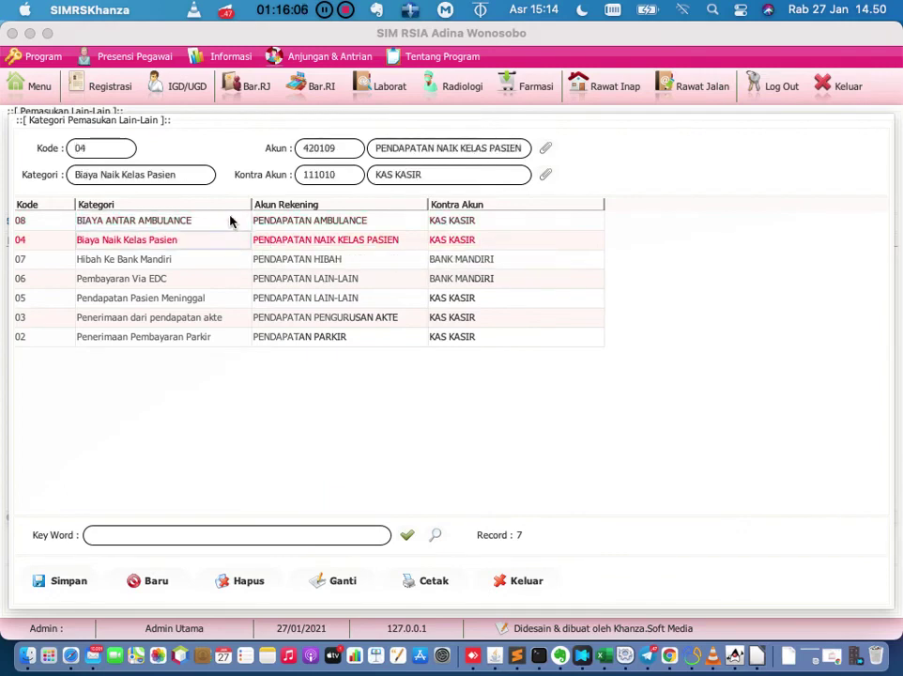
pyautogui.click(232, 221)
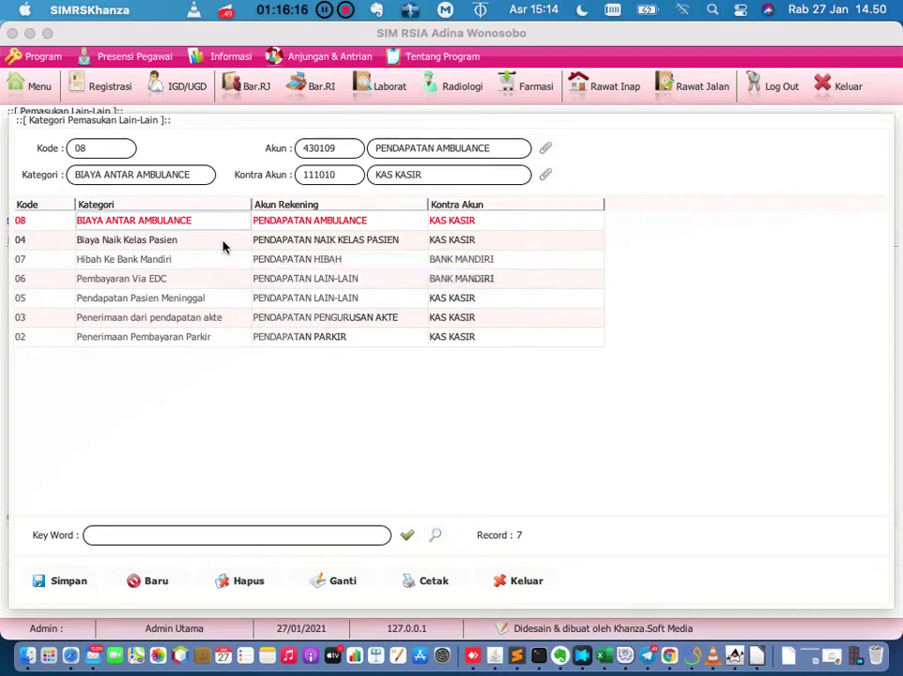
pyautogui.click(223, 243)
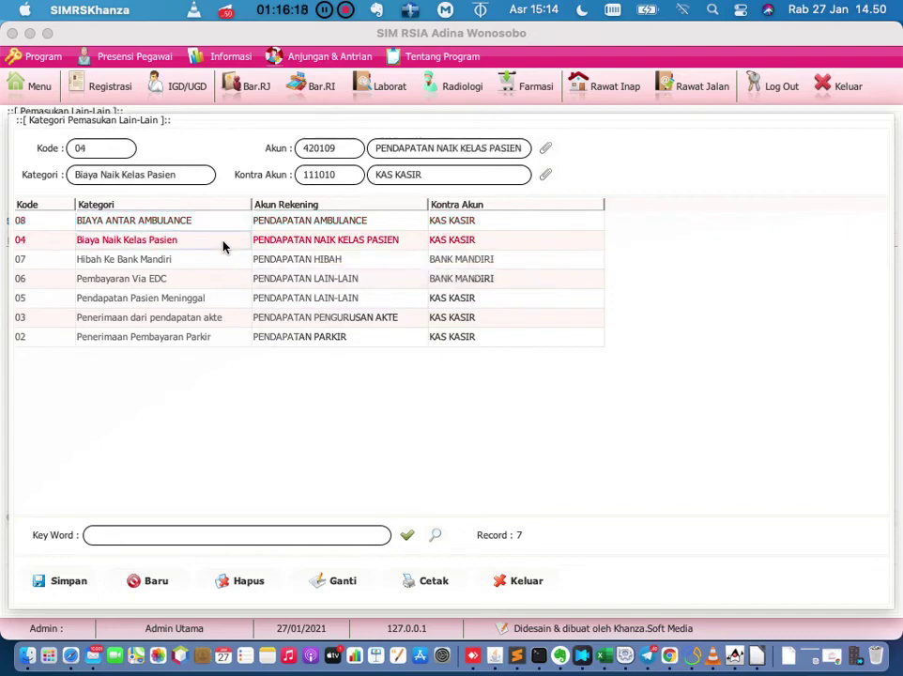
pyautogui.click(221, 282)
pyautogui.click(217, 299)
pyautogui.click(204, 338)
pyautogui.click(531, 584)
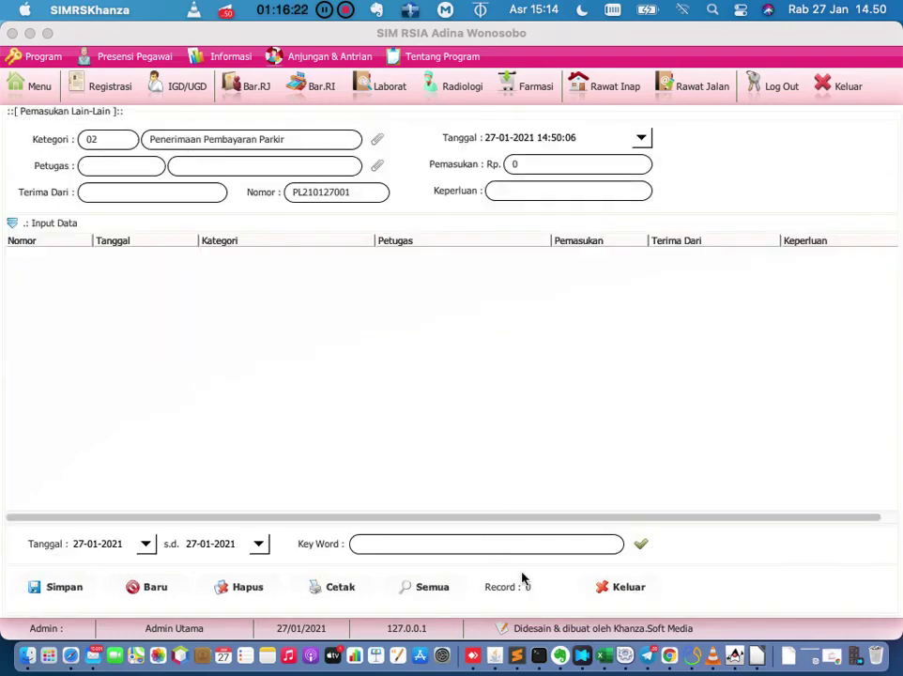
pyautogui.click(37, 86)
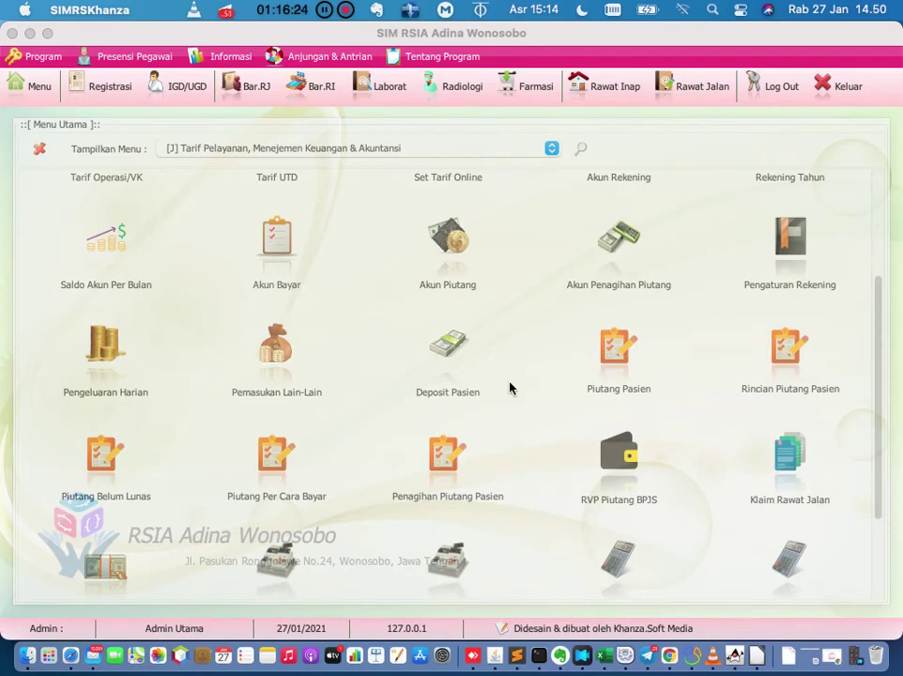
# Open the patient receivables list and reload it from an earlier start date on the 1st.
pyautogui.click(621, 352)
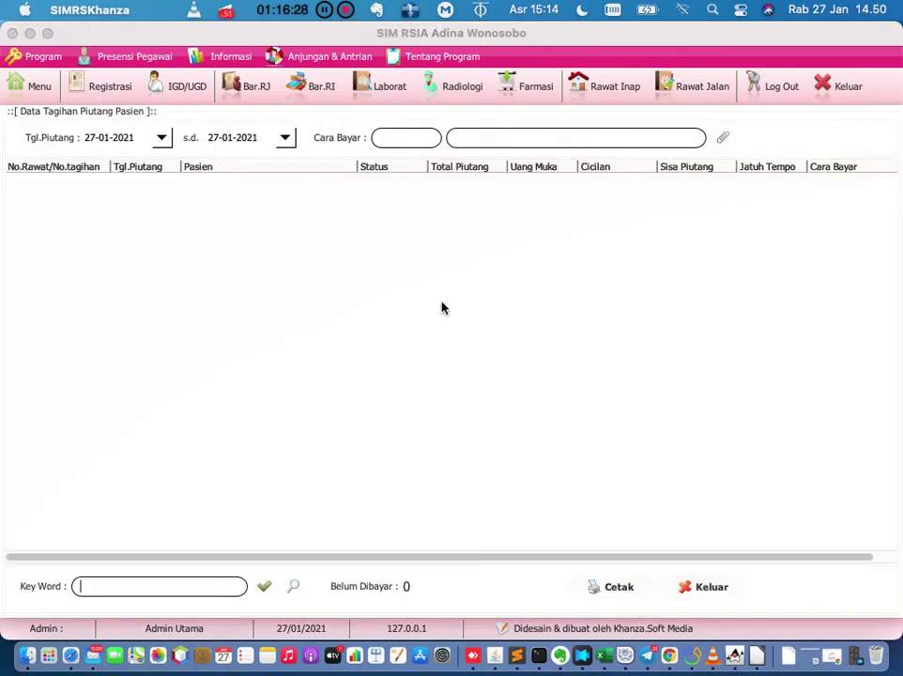
pyautogui.click(162, 138)
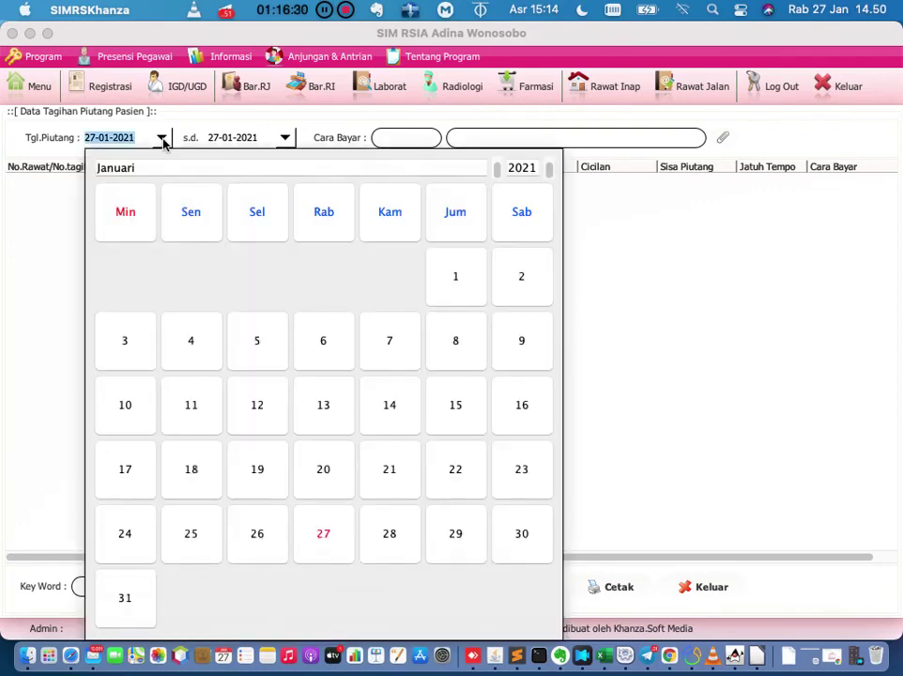
pyautogui.click(445, 287)
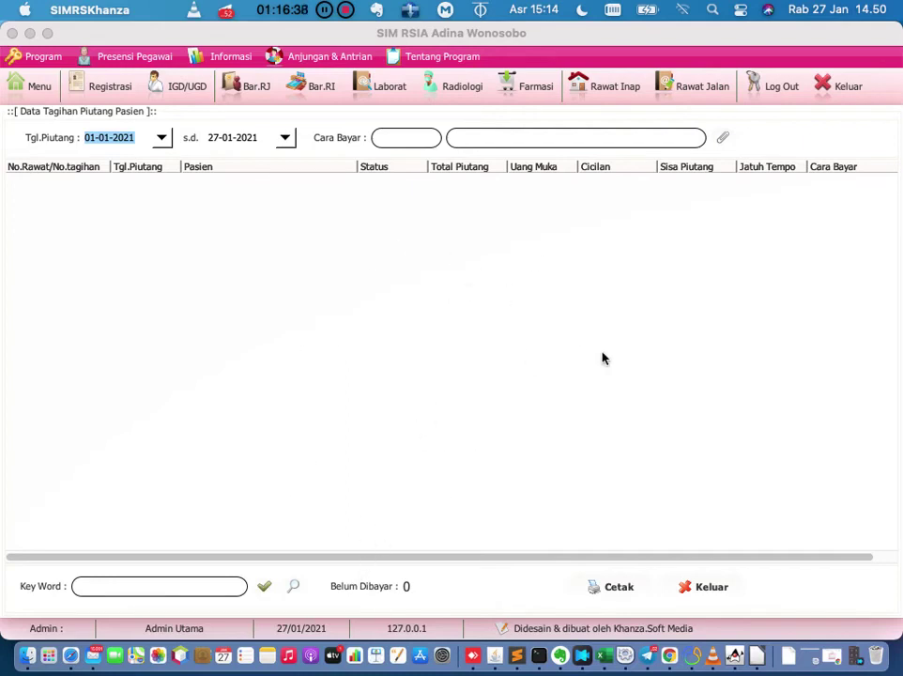
pyautogui.click(145, 143)
pyautogui.press('BackSpace')
pyautogui.write('0')
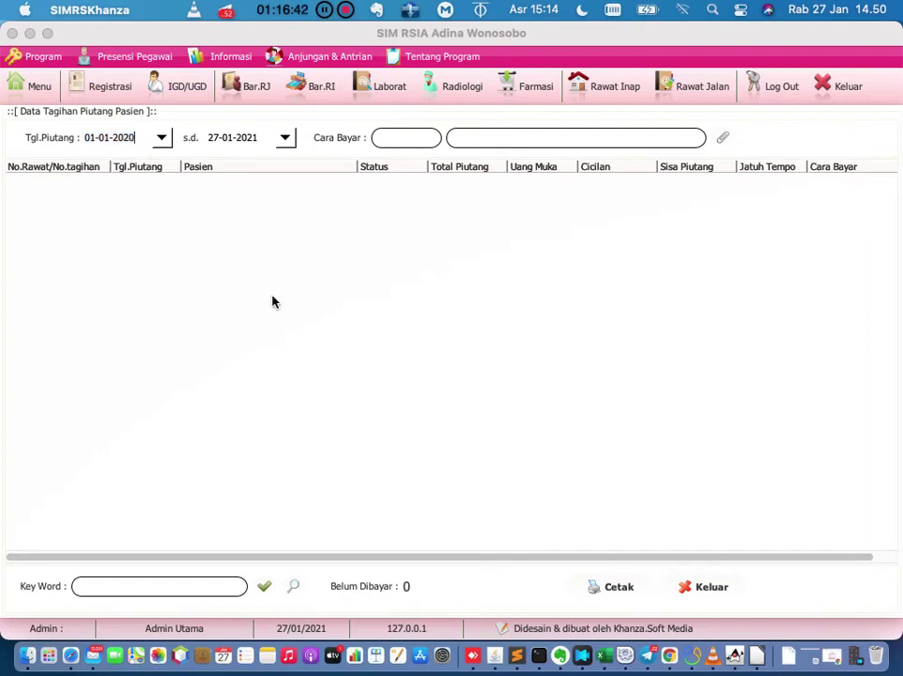
pyautogui.click(267, 587)
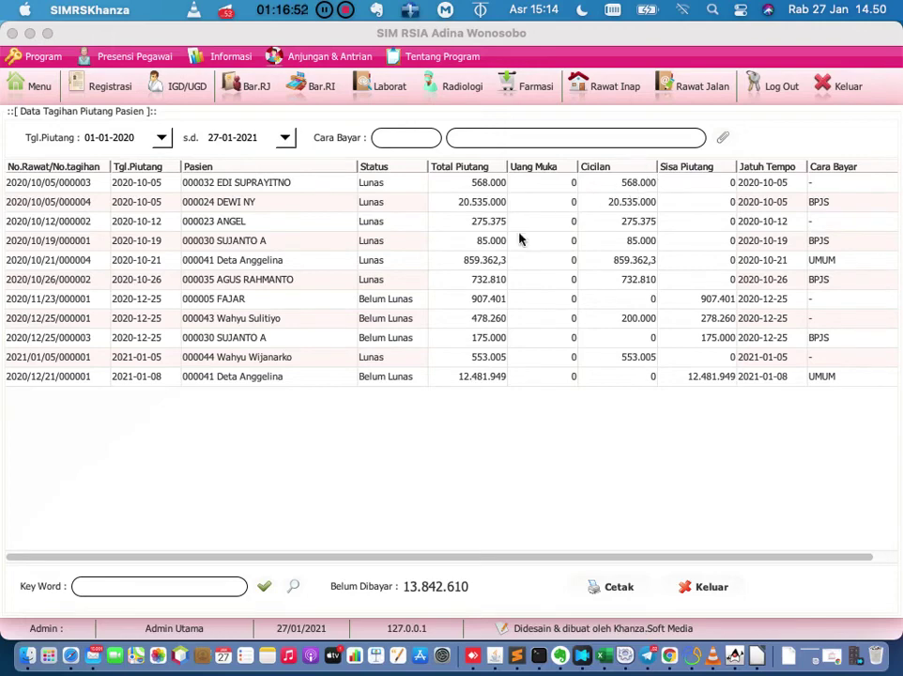
# Inspect several receivables, preview the recap report showing 13.842.610 unpaid, then close it.
pyautogui.click(422, 323)
pyautogui.click(420, 342)
pyautogui.click(420, 375)
pyautogui.click(588, 361)
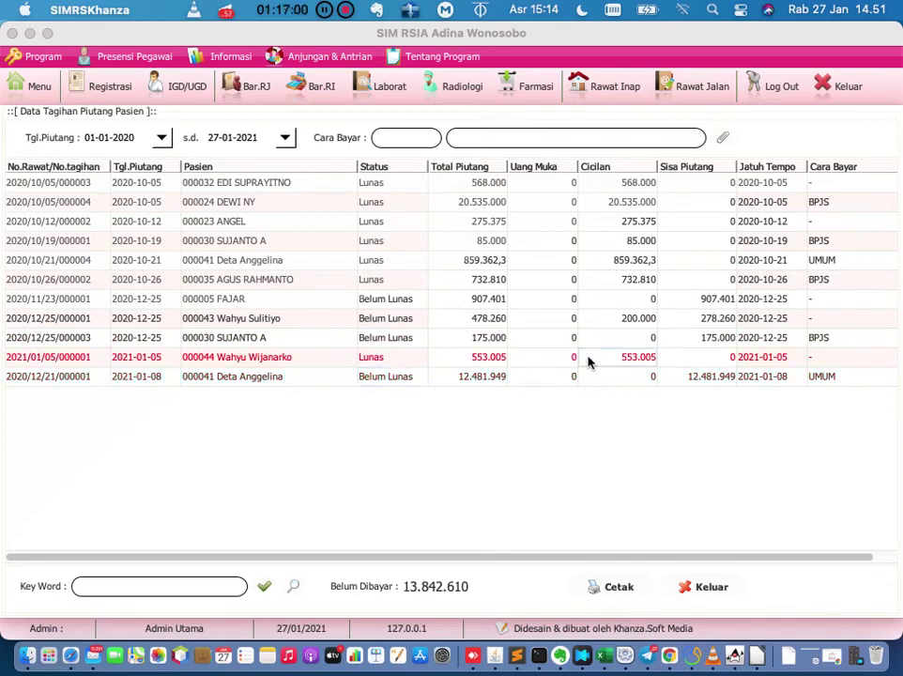
pyautogui.click(603, 587)
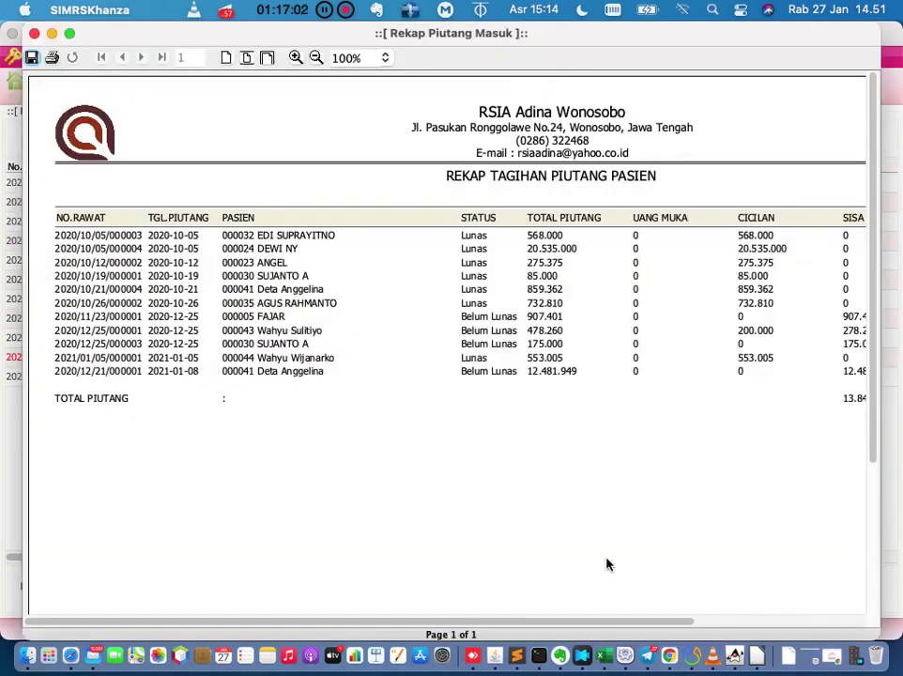
pyautogui.click(35, 34)
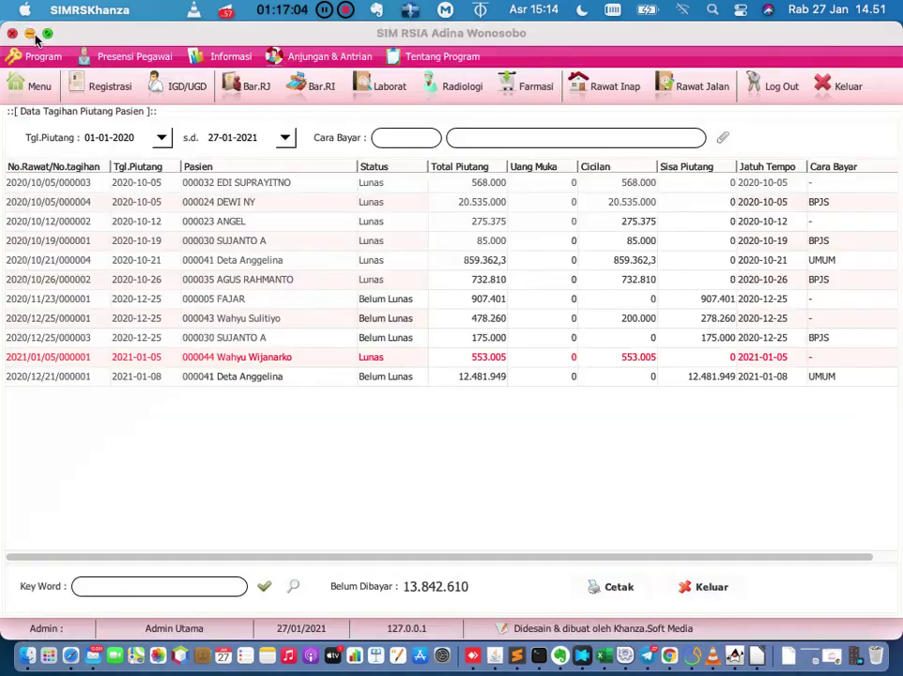
pyautogui.click(36, 84)
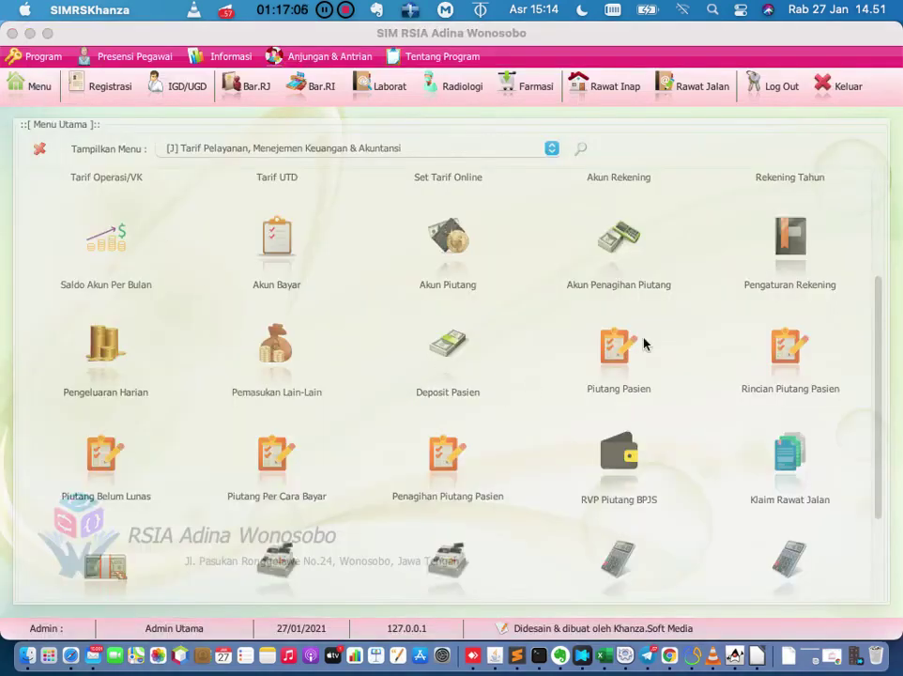
pyautogui.click(776, 371)
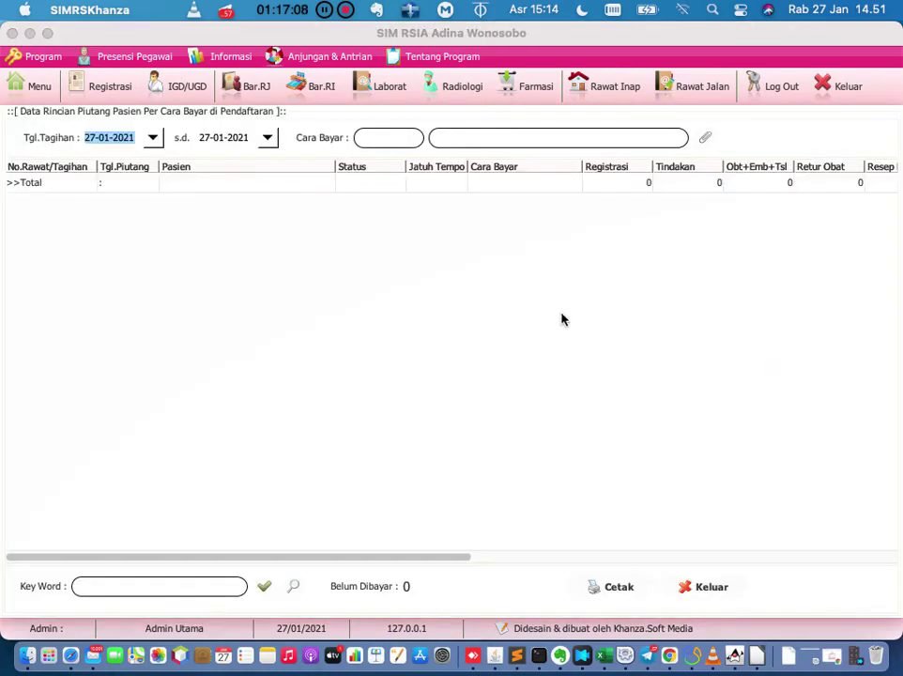
pyautogui.click(137, 138)
pyautogui.press('BackSpace')
pyautogui.write('0')
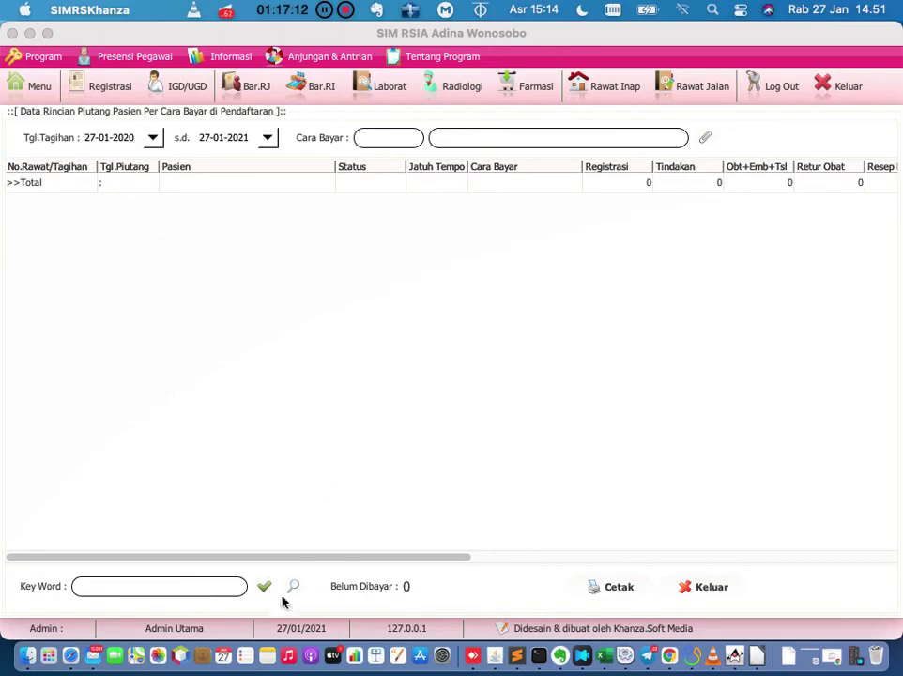
pyautogui.click(262, 590)
pyautogui.hscroll(10, 417, 446)
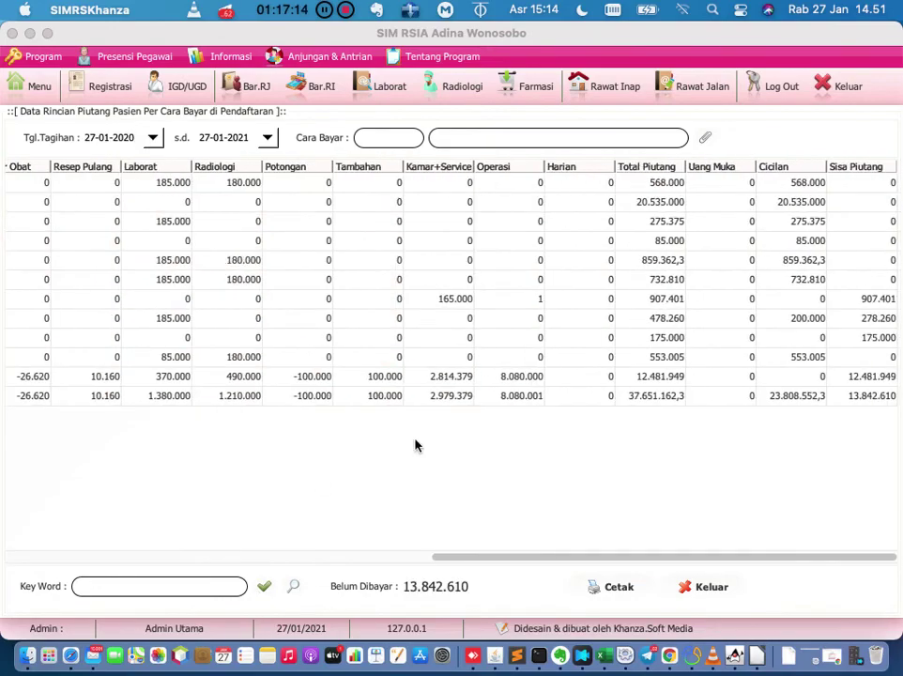
pyautogui.hscroll(-10, 416, 445)
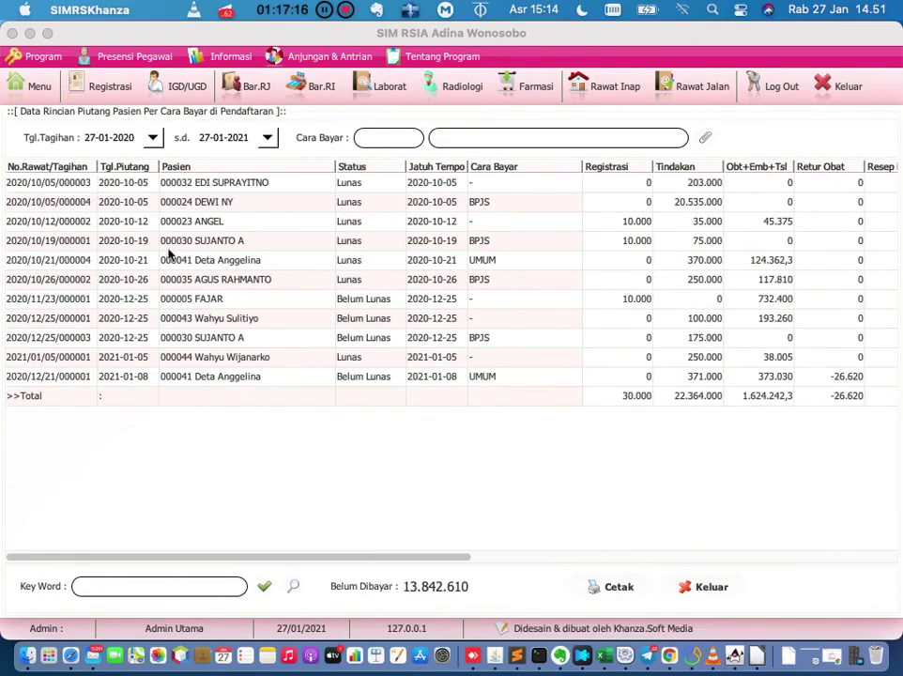
pyautogui.click(36, 86)
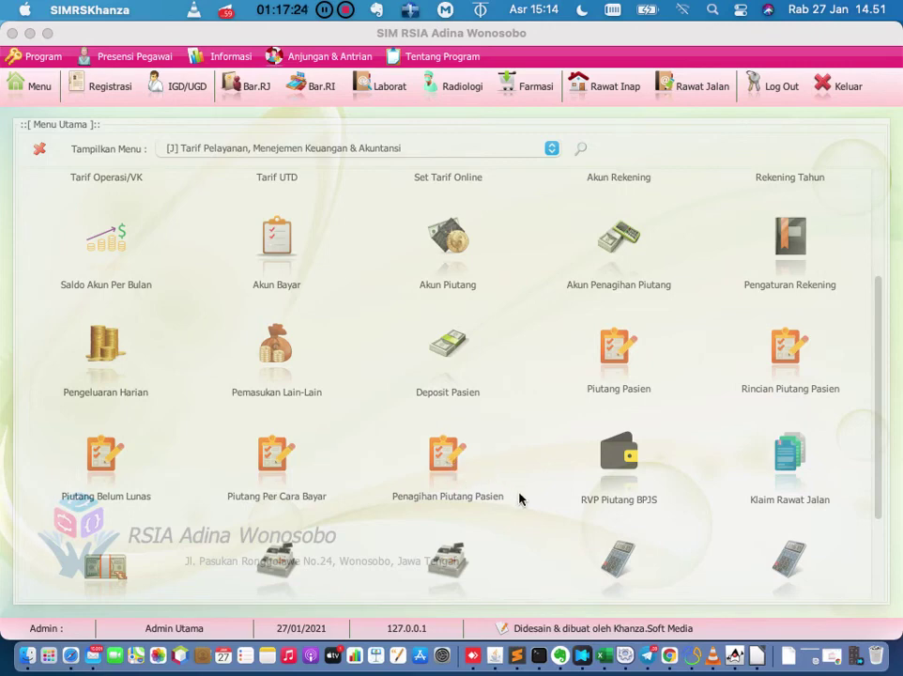
pyautogui.click(877, 390)
pyautogui.moveTo(877, 391); pyautogui.dragTo(895, 496)
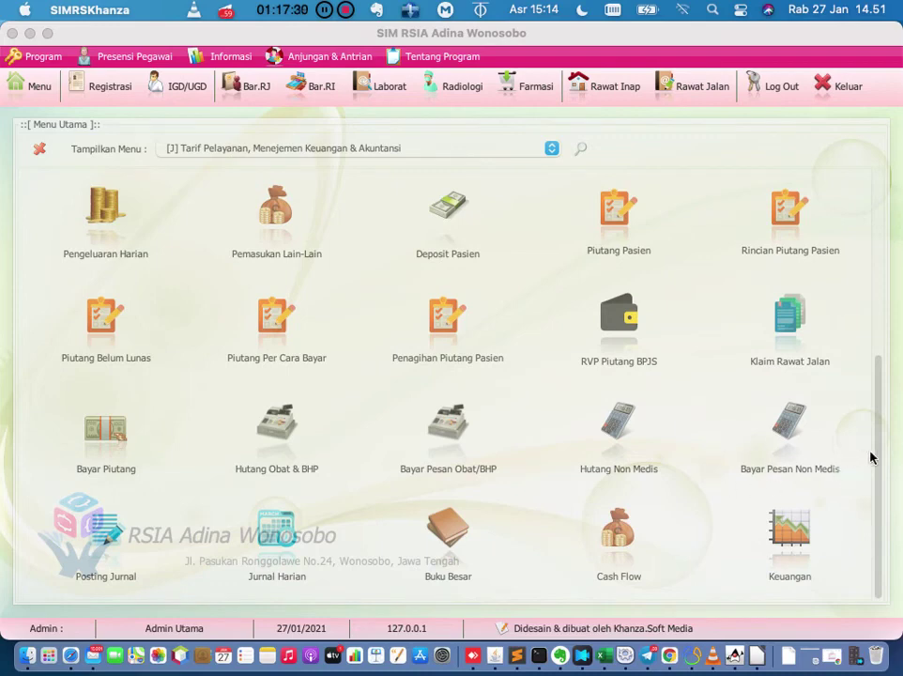
pyautogui.click(284, 435)
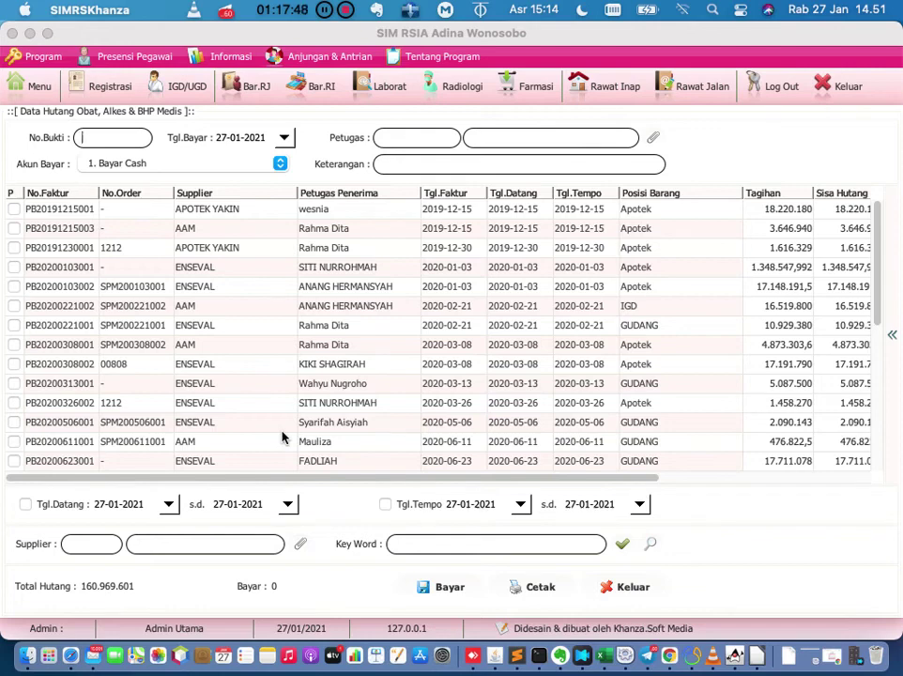
# Filter the main menu by 'rekening' and open Pengaturan Rekening.
pyautogui.click(49, 88)
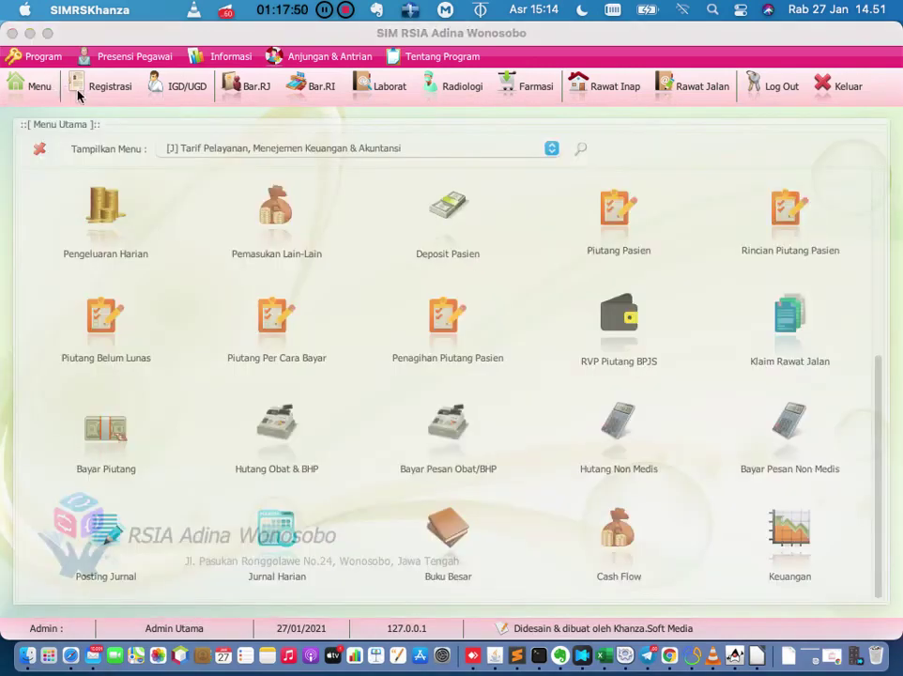
pyautogui.click(580, 150)
pyautogui.write('rekening')
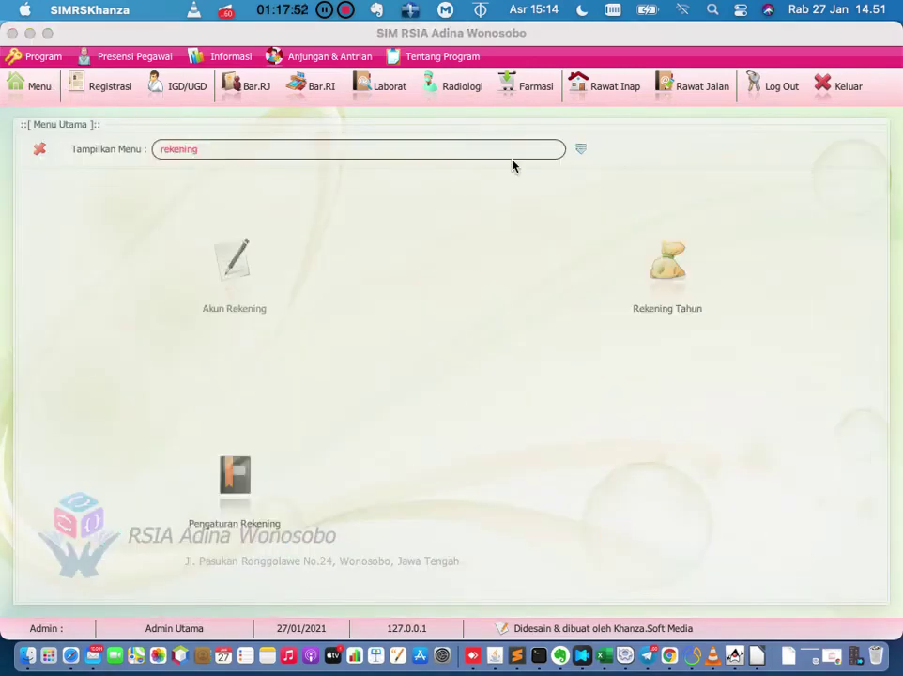
pyautogui.click(234, 476)
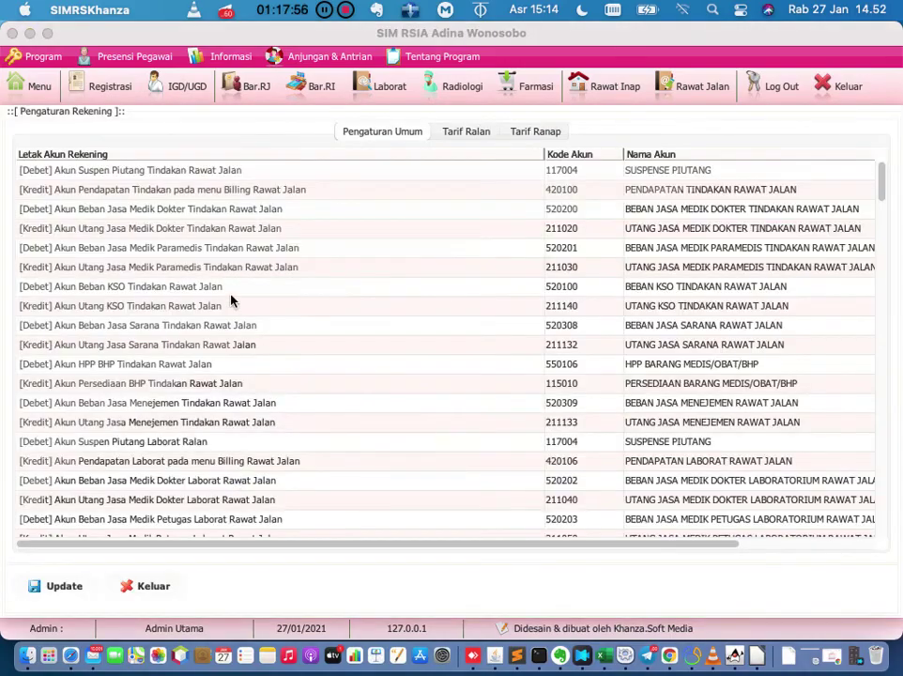
# Browse the account mappings, opening and cancelling the account chooser for Kontra Akun Piutang Toko.
pyautogui.scroll(-1, 231, 301)
pyautogui.scroll(-6, 231, 301)
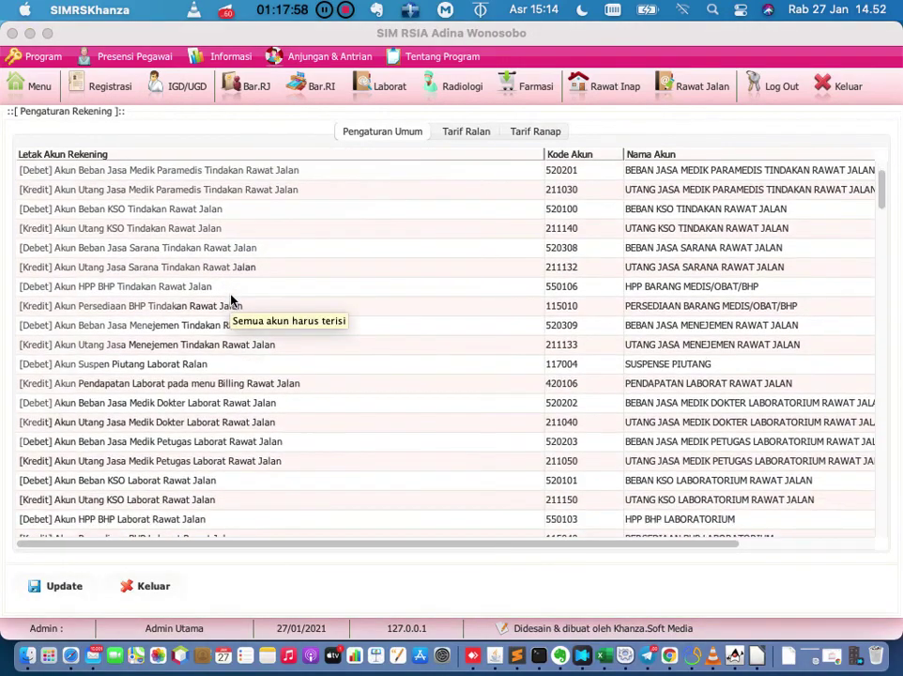
pyautogui.scroll(-9, 230, 300)
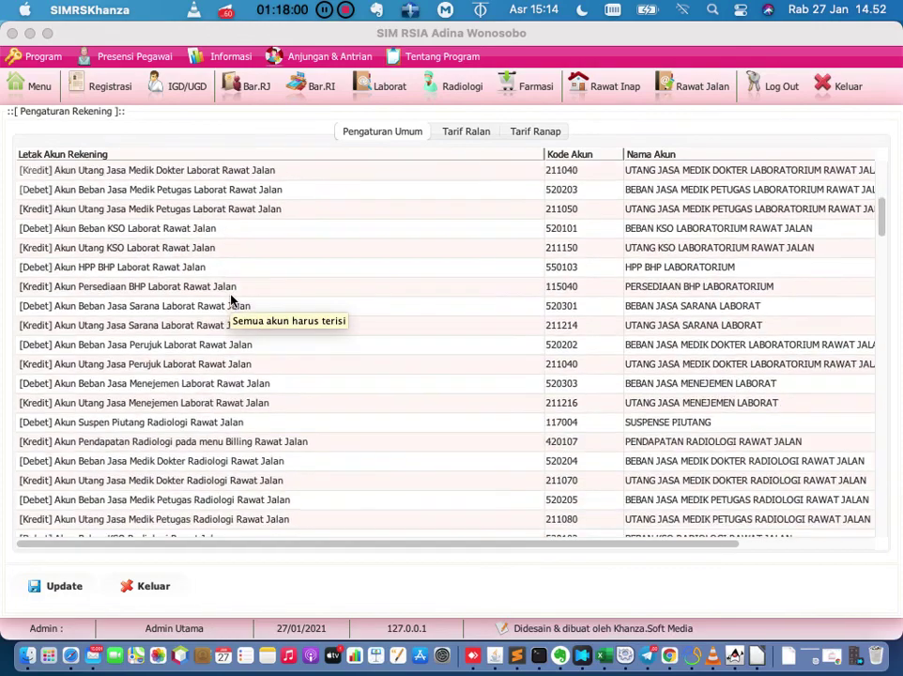
pyautogui.scroll(-20, 231, 301)
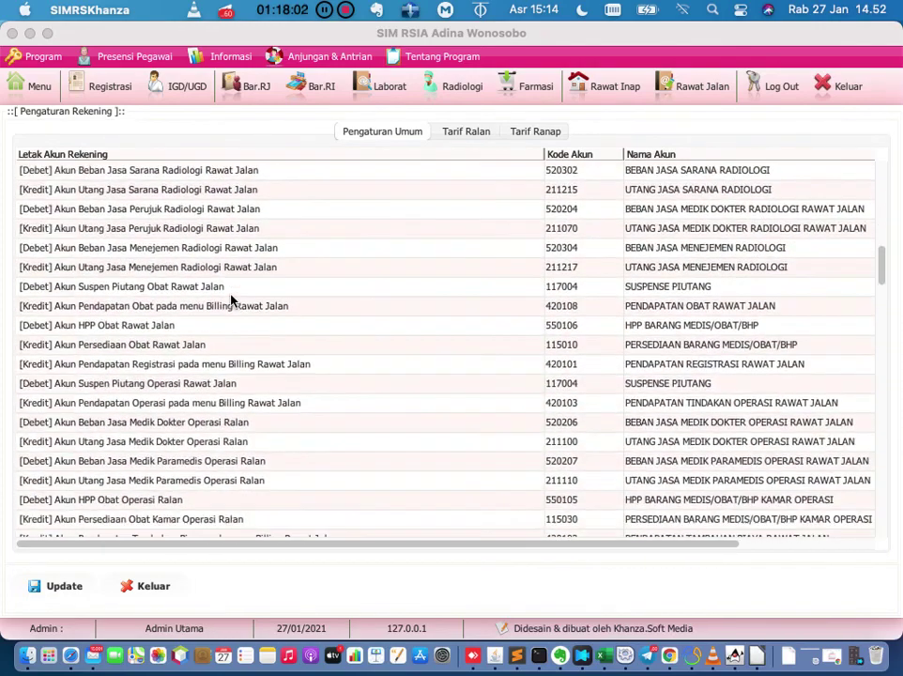
pyautogui.scroll(-20, 231, 301)
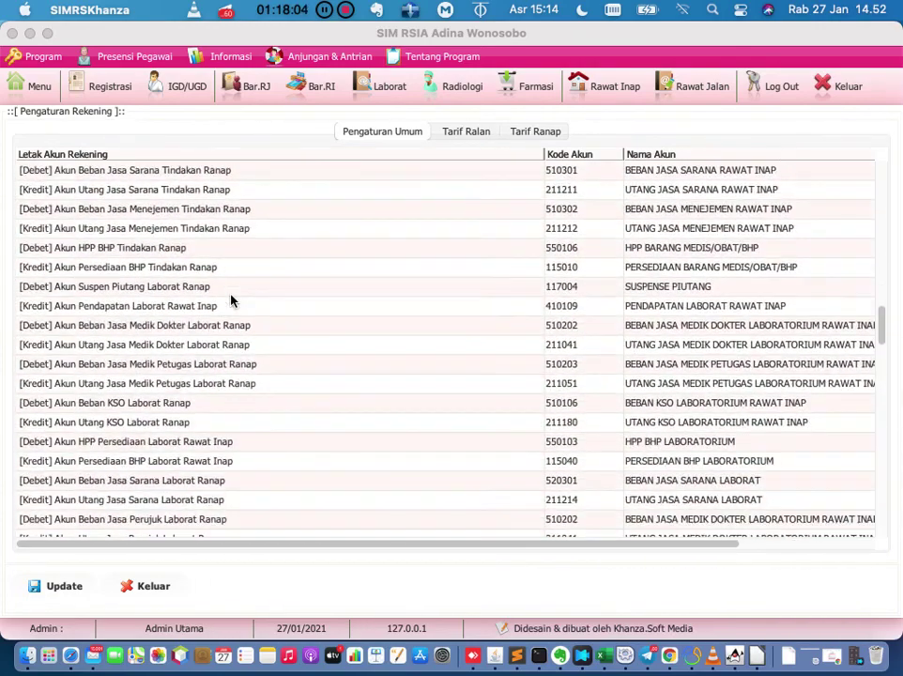
pyautogui.scroll(-3, 231, 300)
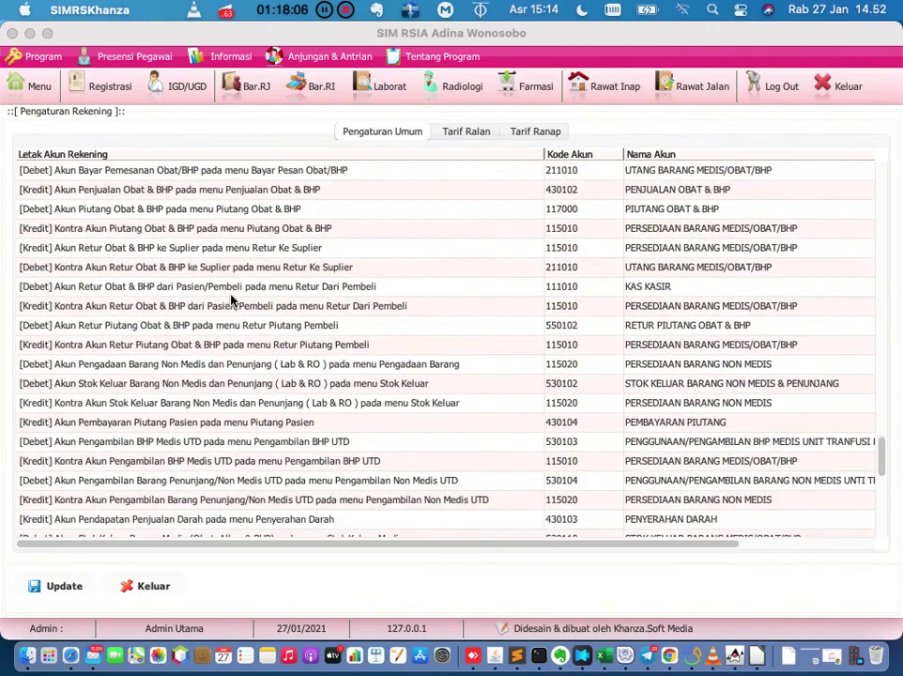
pyautogui.scroll(-15, 231, 300)
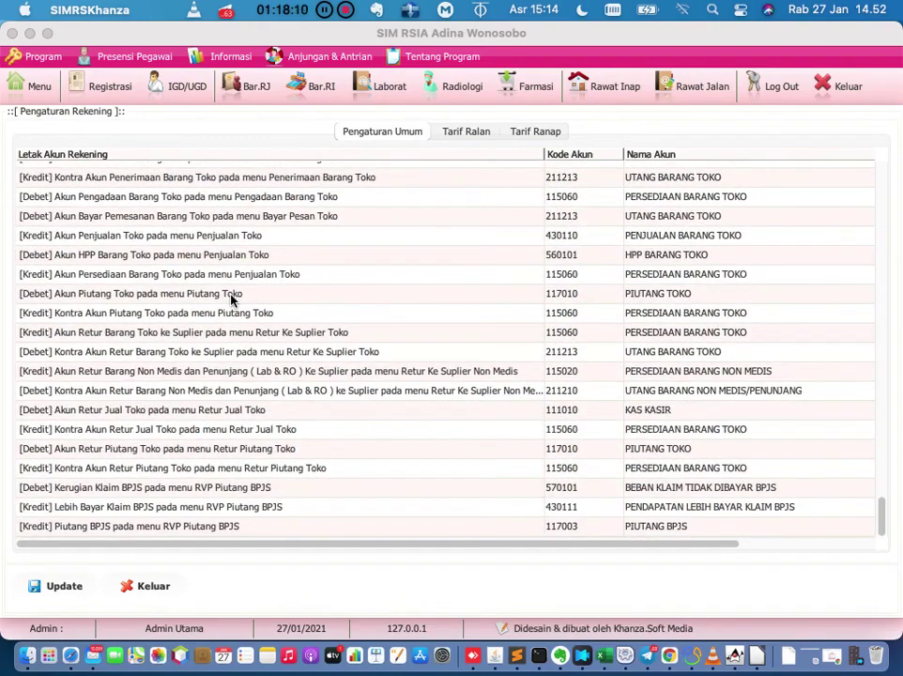
pyautogui.scroll(3, 233, 299)
pyautogui.scroll(-3, 234, 298)
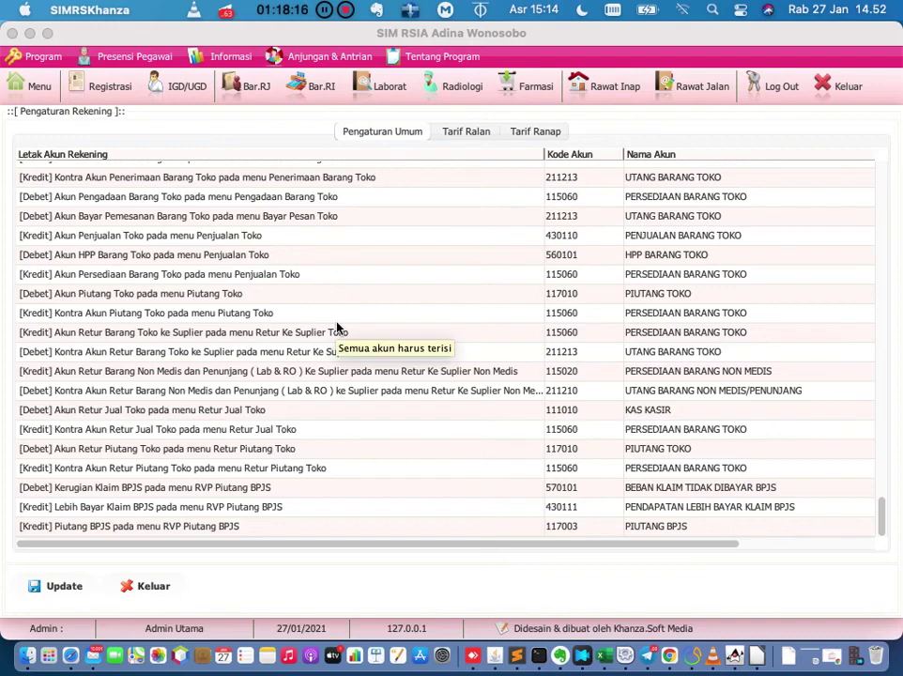
pyautogui.scroll(1, 337, 327)
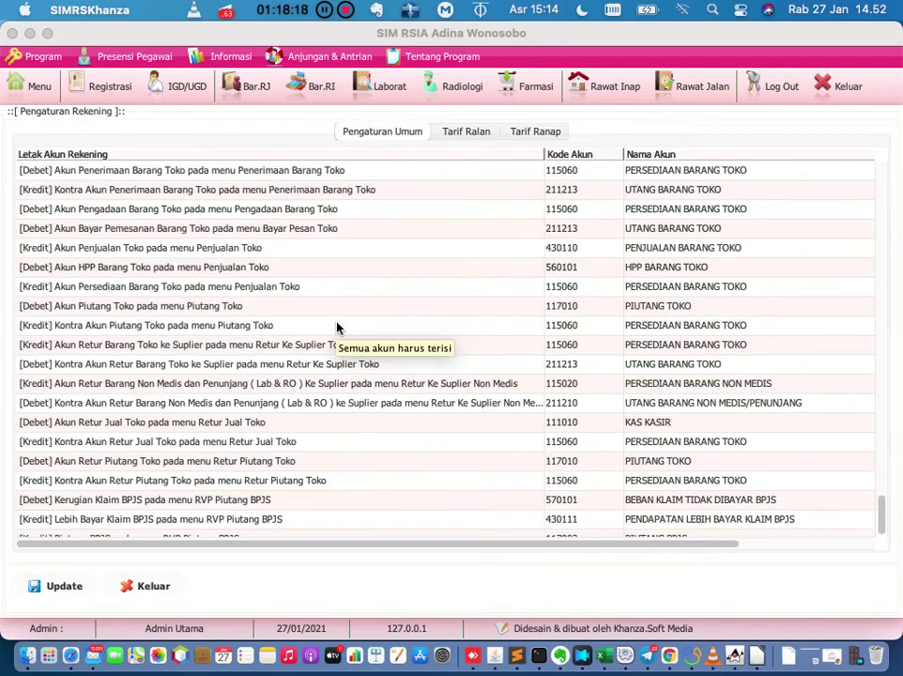
pyautogui.doubleClick(399, 325)
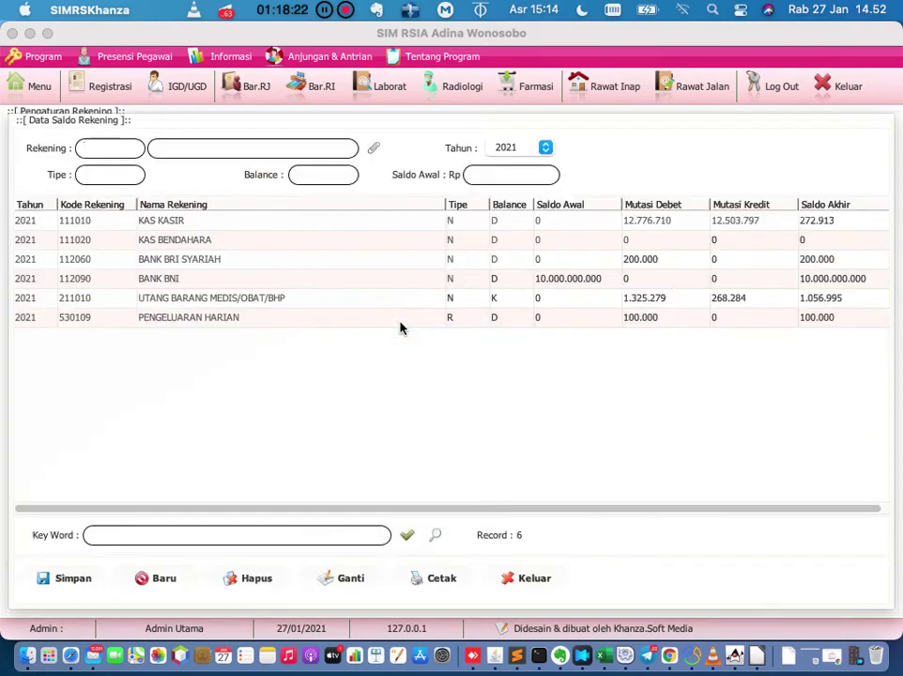
pyautogui.press('Escape')
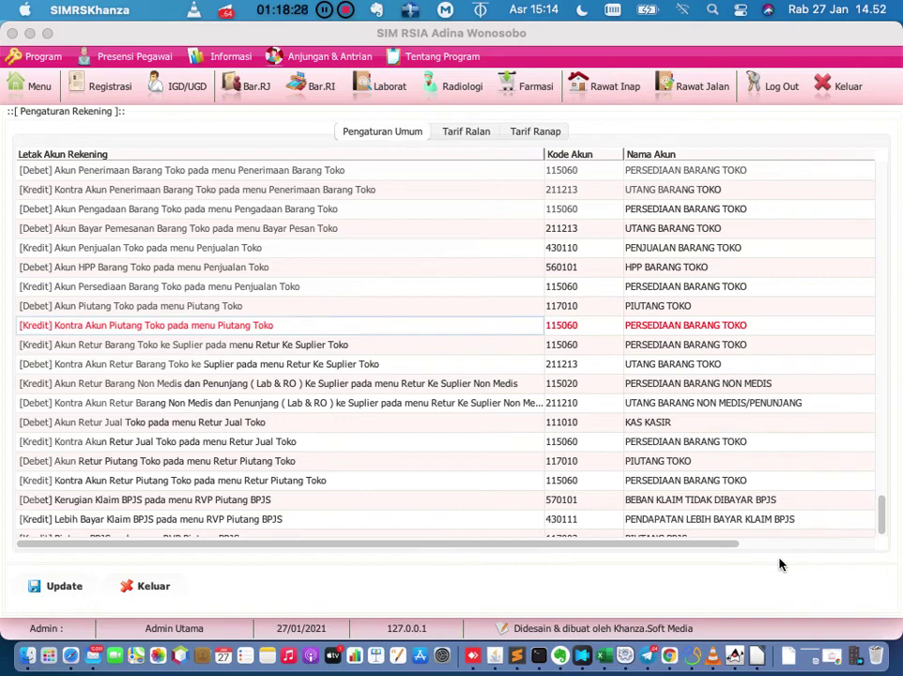
# Return to the main menu and clear the 'rekening' search to restore the category list.
pyautogui.click(45, 91)
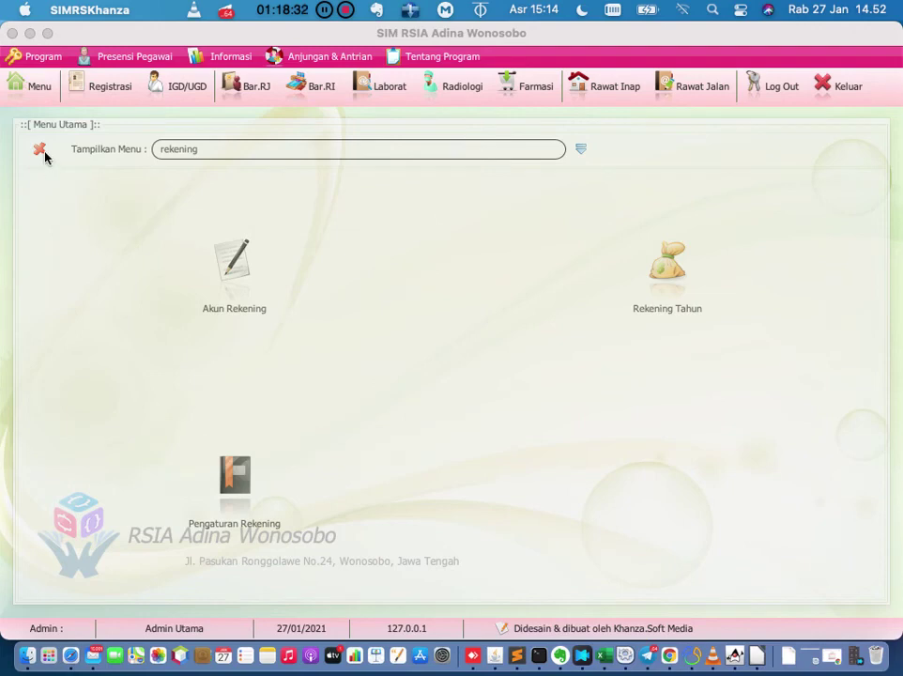
pyautogui.click(40, 150)
pyautogui.click(38, 88)
# Open the Buku Besar ledger for 2021 and choose account 111010 KAS KASIR.
pyautogui.click(578, 149)
pyautogui.scroll(-5, 540, 450)
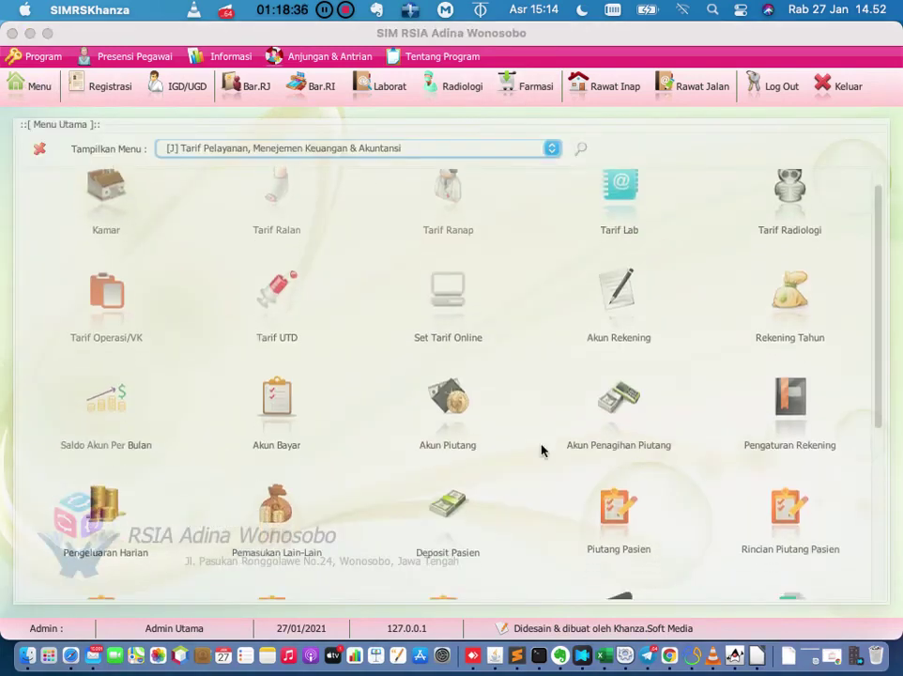
pyautogui.scroll(-5, 541, 451)
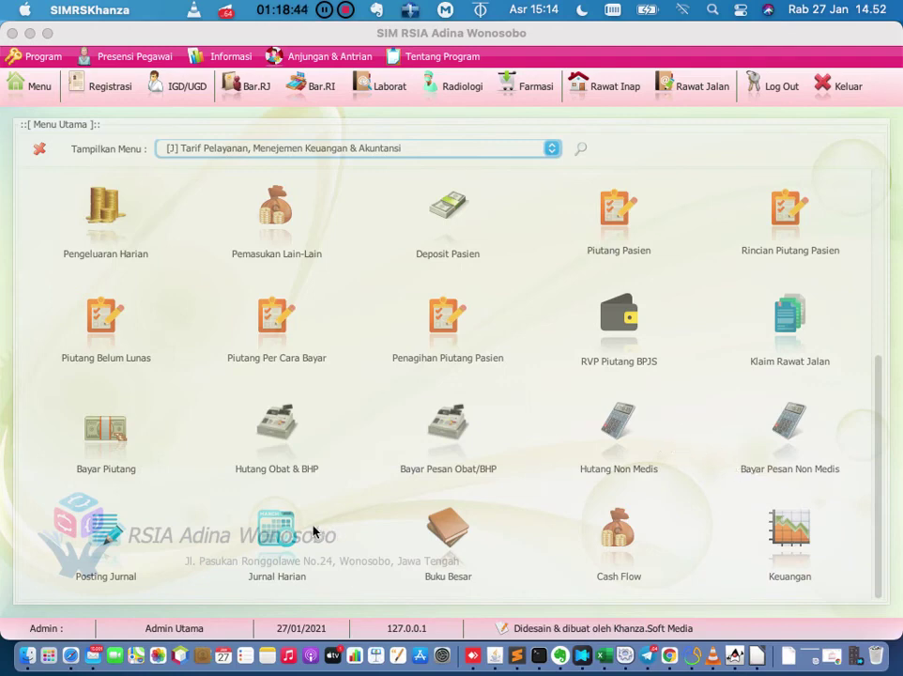
pyautogui.click(450, 530)
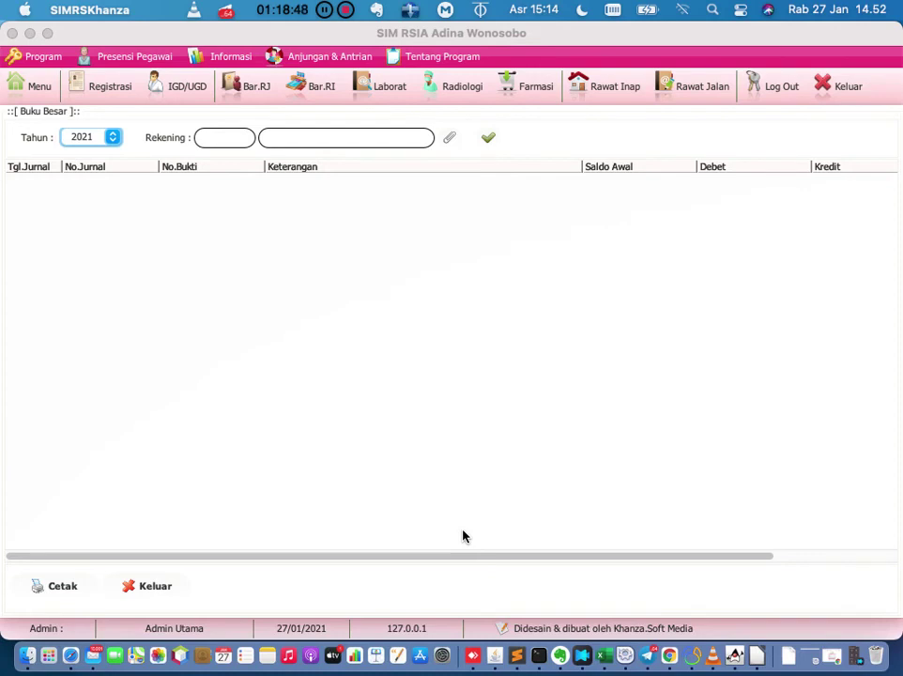
pyautogui.click(489, 142)
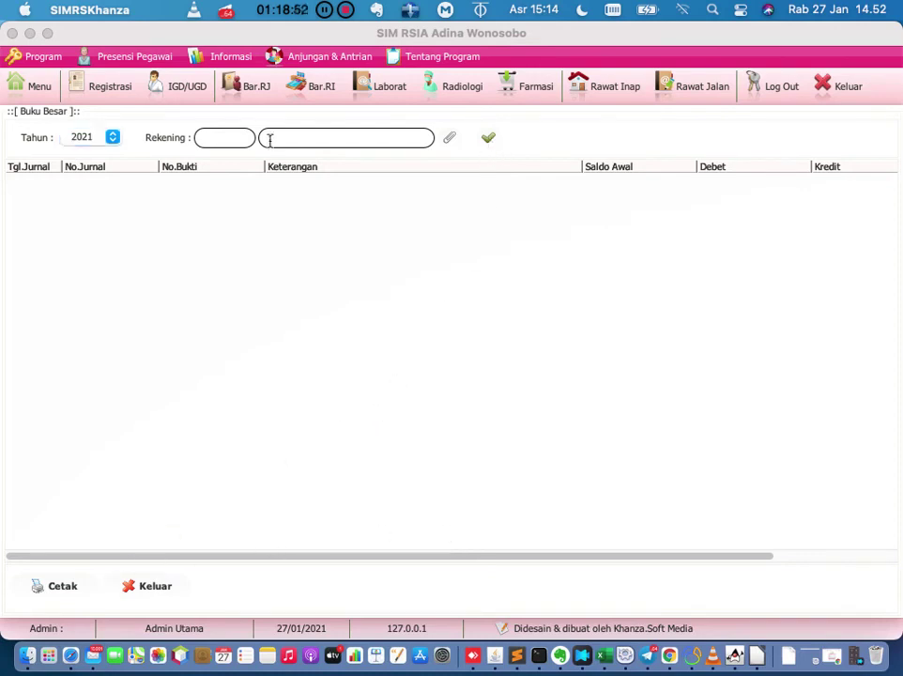
pyautogui.click(451, 141)
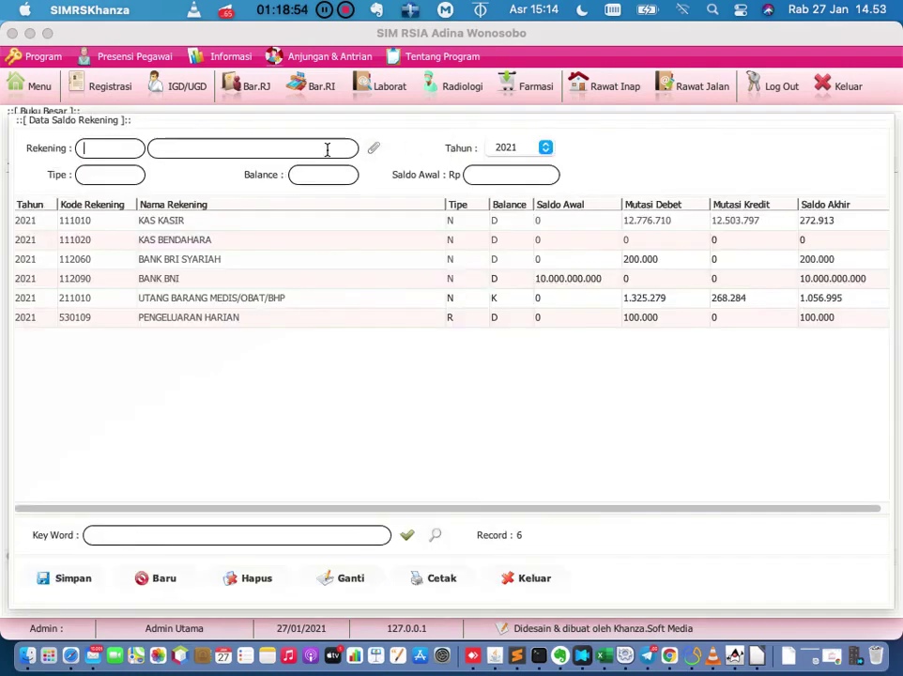
pyautogui.doubleClick(181, 222)
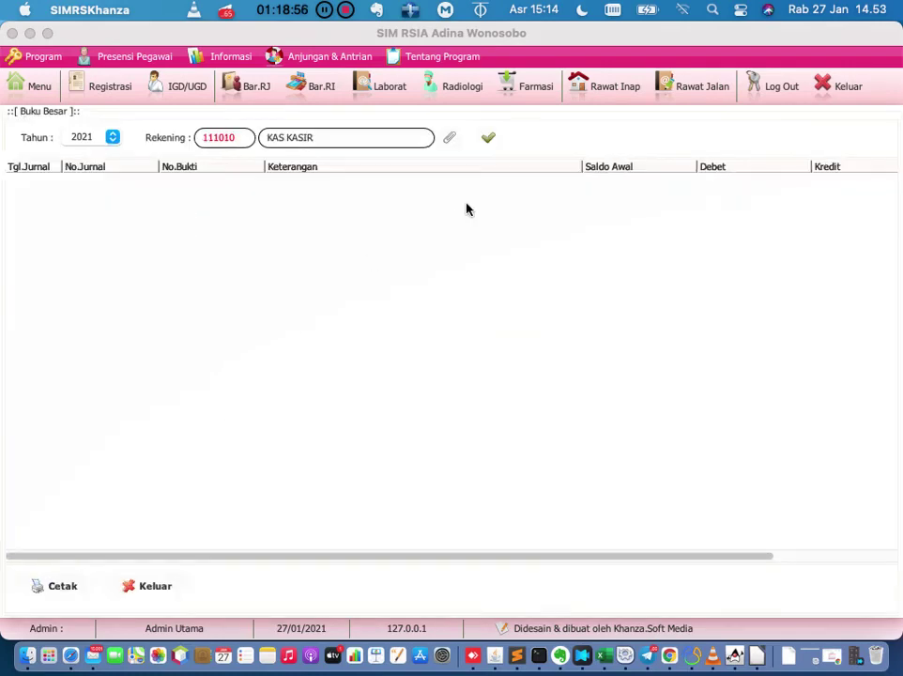
# Load the KAS KASIR ledger entries, then bring up the Cash Flow report for 27-01-2021.
pyautogui.click(488, 137)
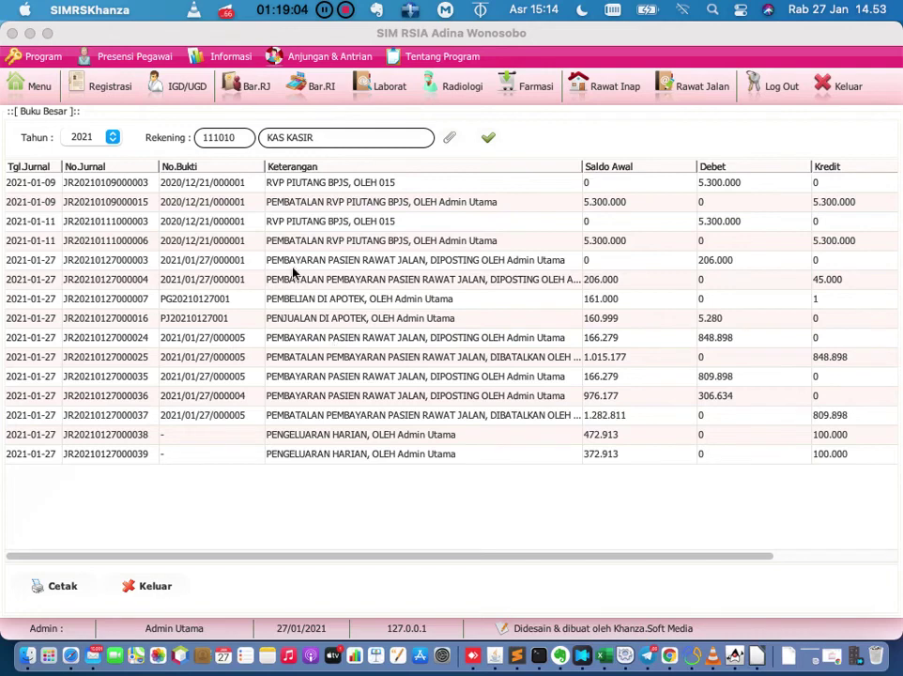
pyautogui.click(40, 89)
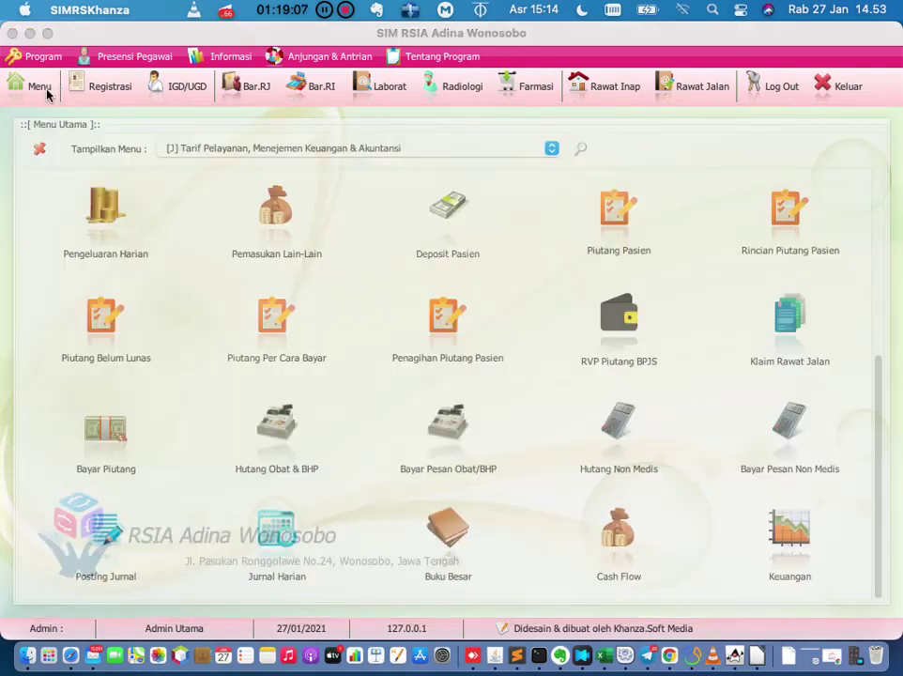
pyautogui.click(630, 528)
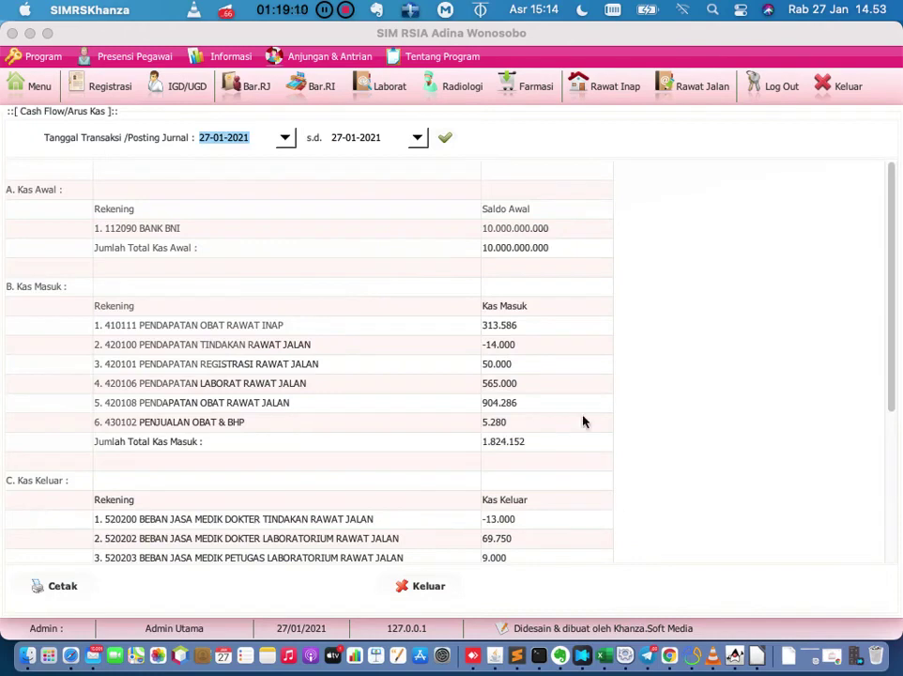